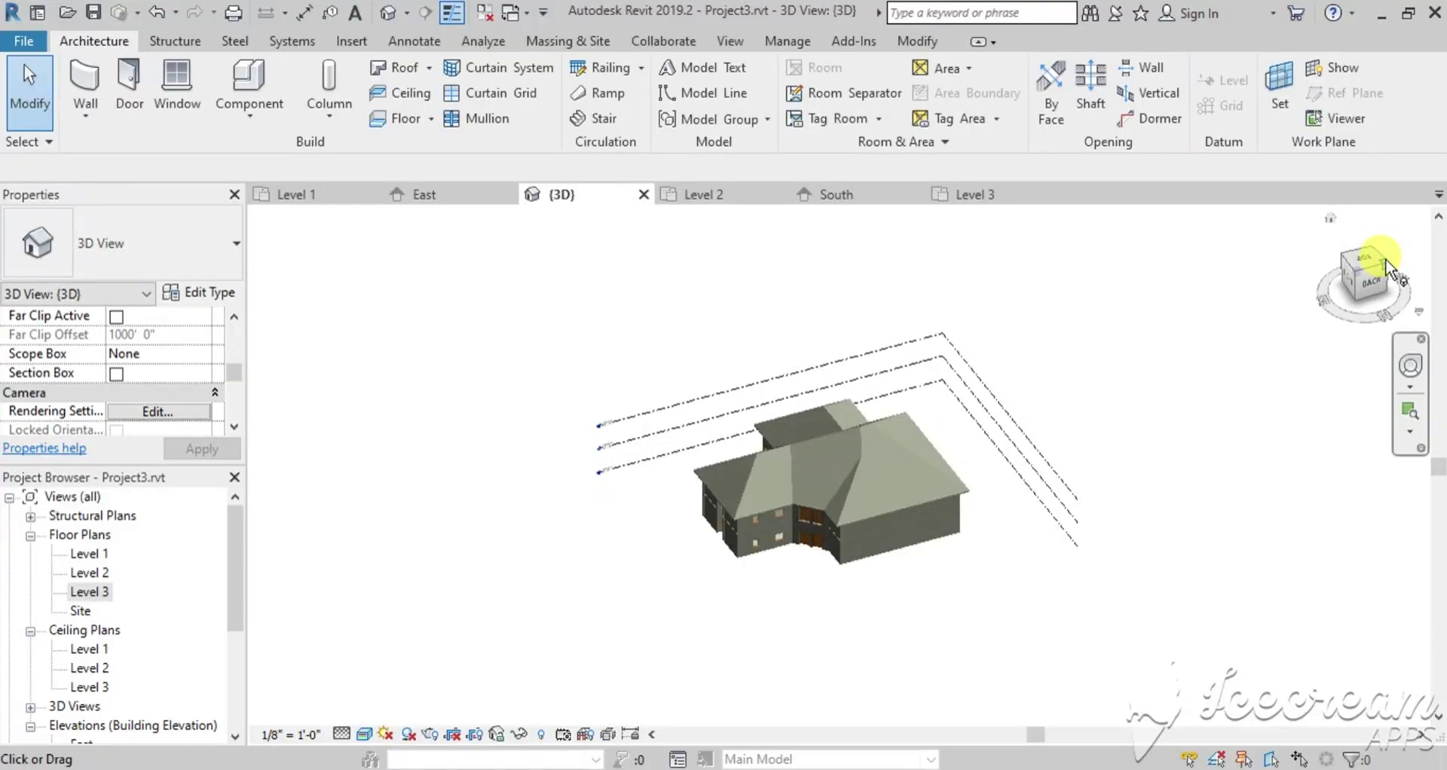
pyautogui.moveTo(1338, 260)
pyautogui.mouseDown()
pyautogui.moveTo(1311, 372)
pyautogui.moveTo(1337, 256)
pyautogui.mouseUp()
pyautogui.click(1337, 256)
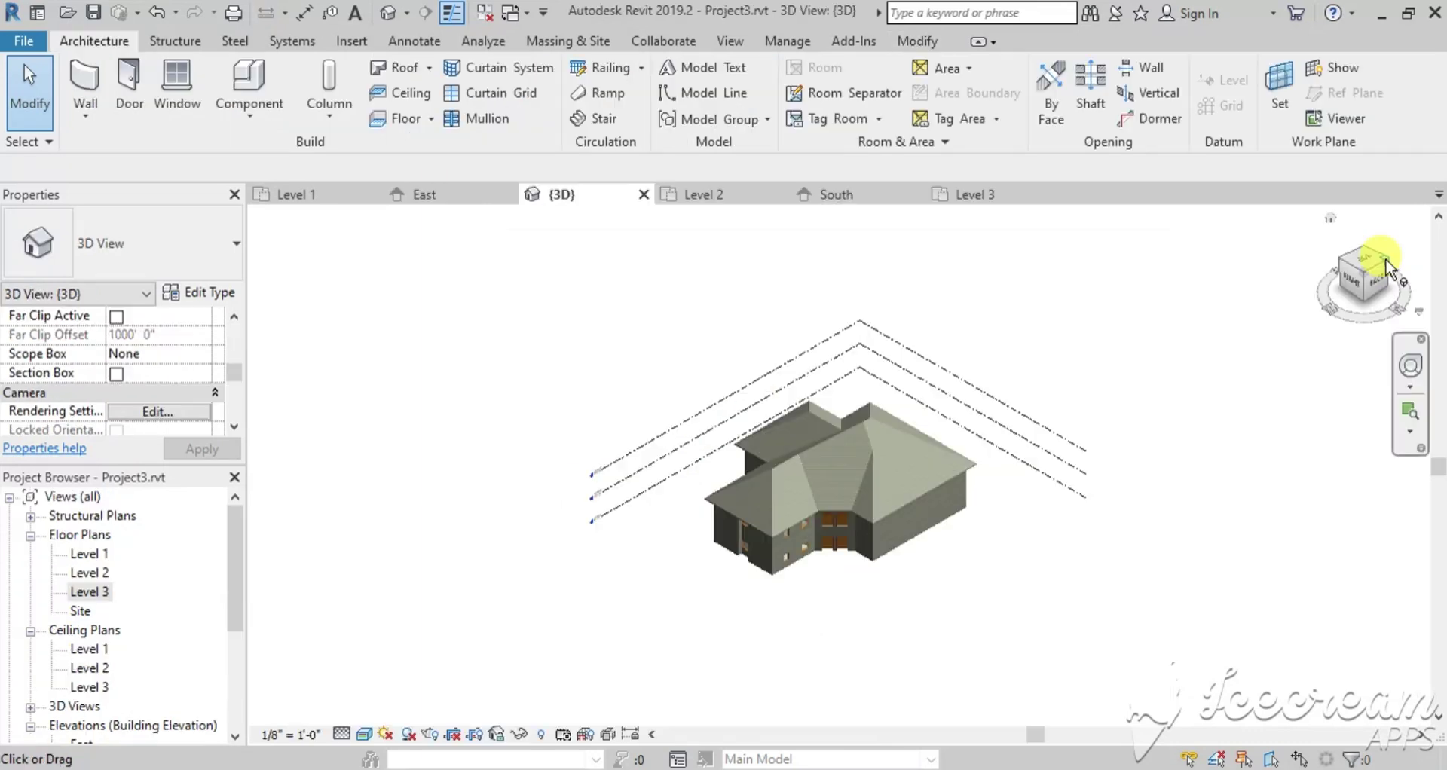
pyautogui.moveTo(1386, 260); pyautogui.dragTo(1357, 298)
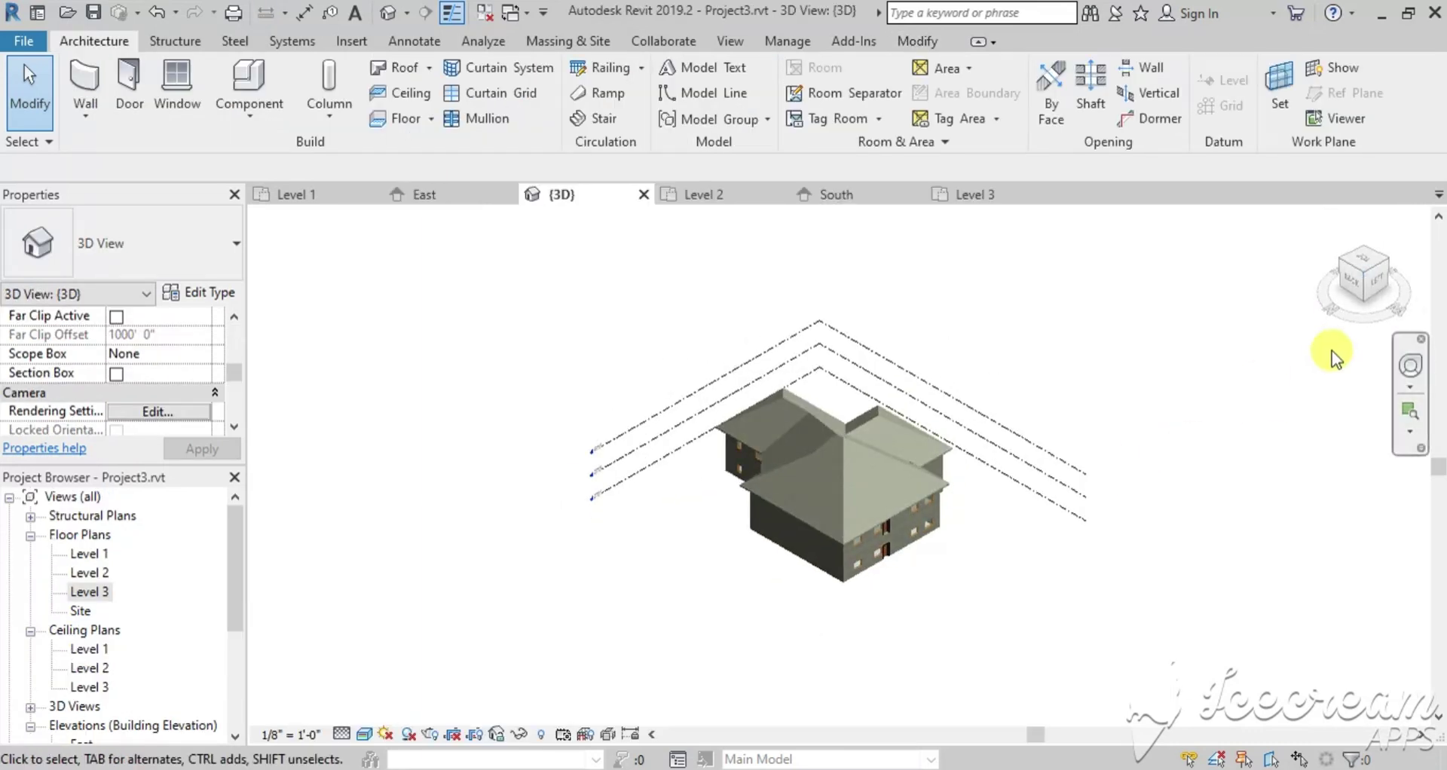
pyautogui.click(1336, 258)
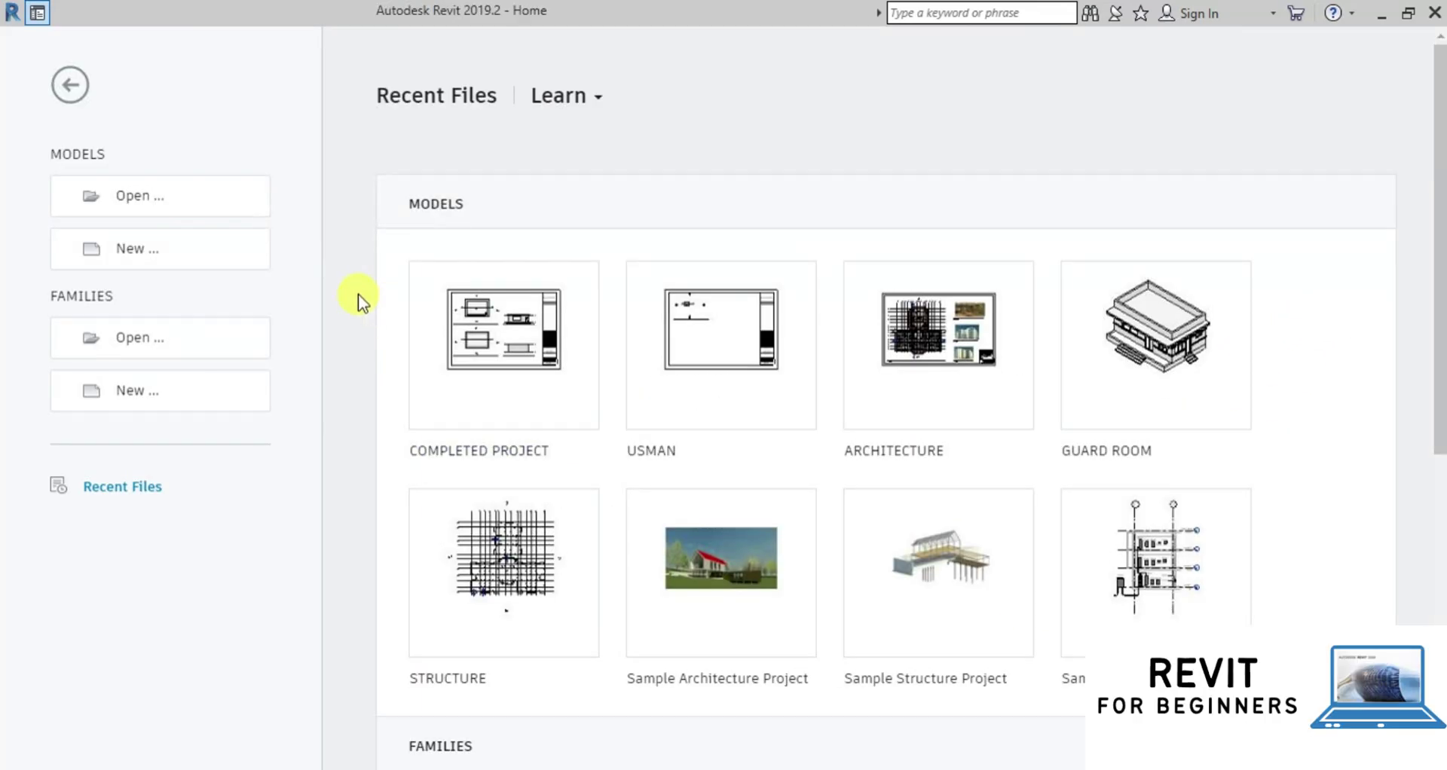
# Create a new project from the Architectural Template and open the Level 1 floor plan
pyautogui.click(128, 259)
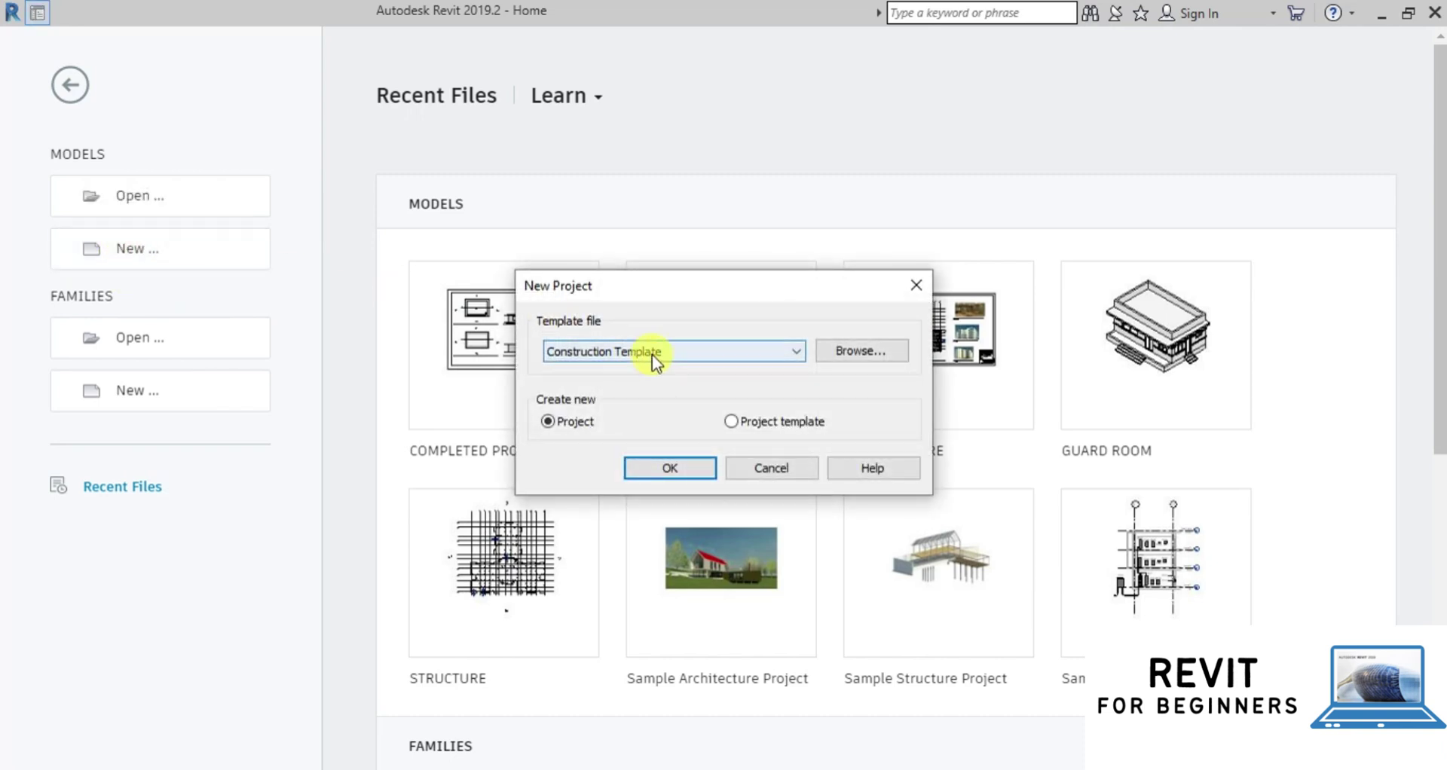
pyautogui.click(657, 353)
pyautogui.click(618, 401)
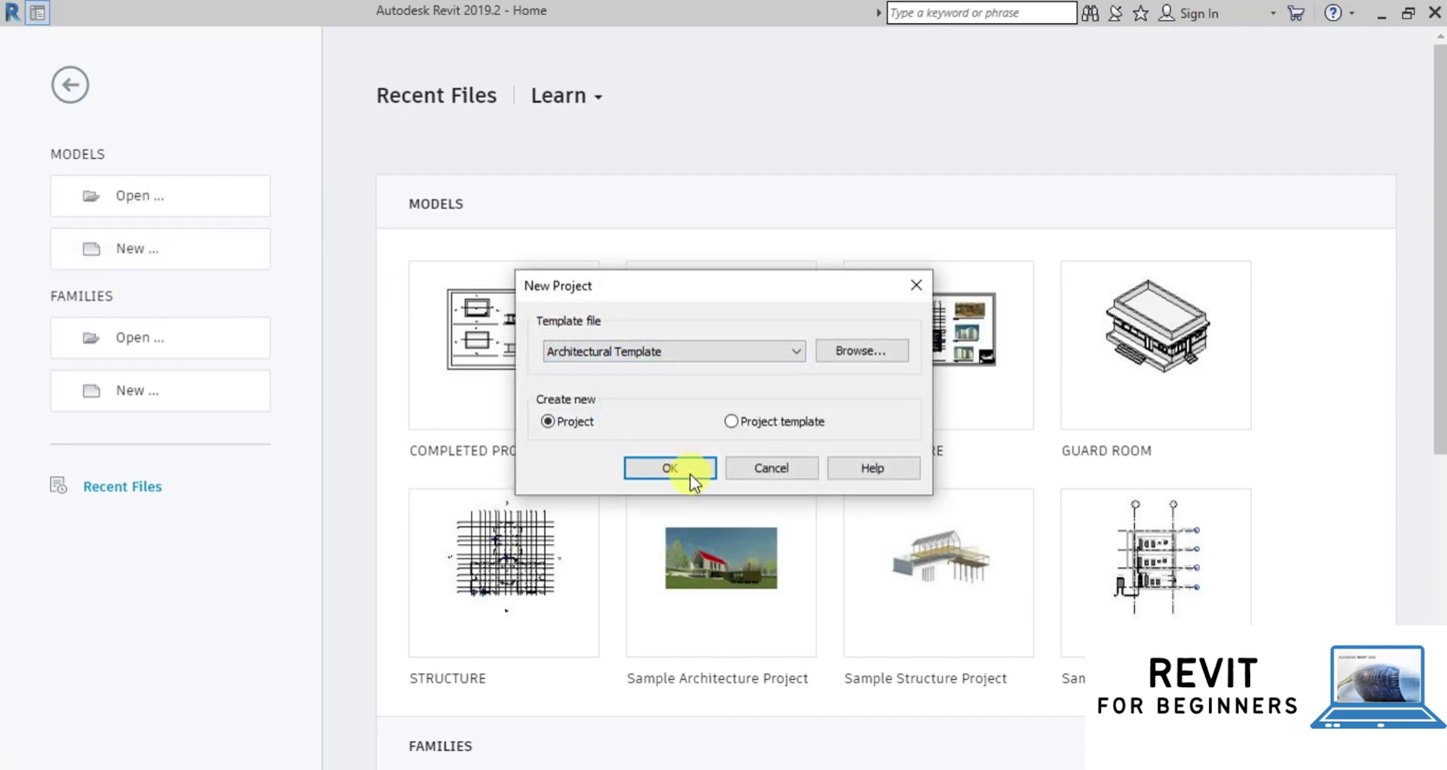
pyautogui.click(690, 475)
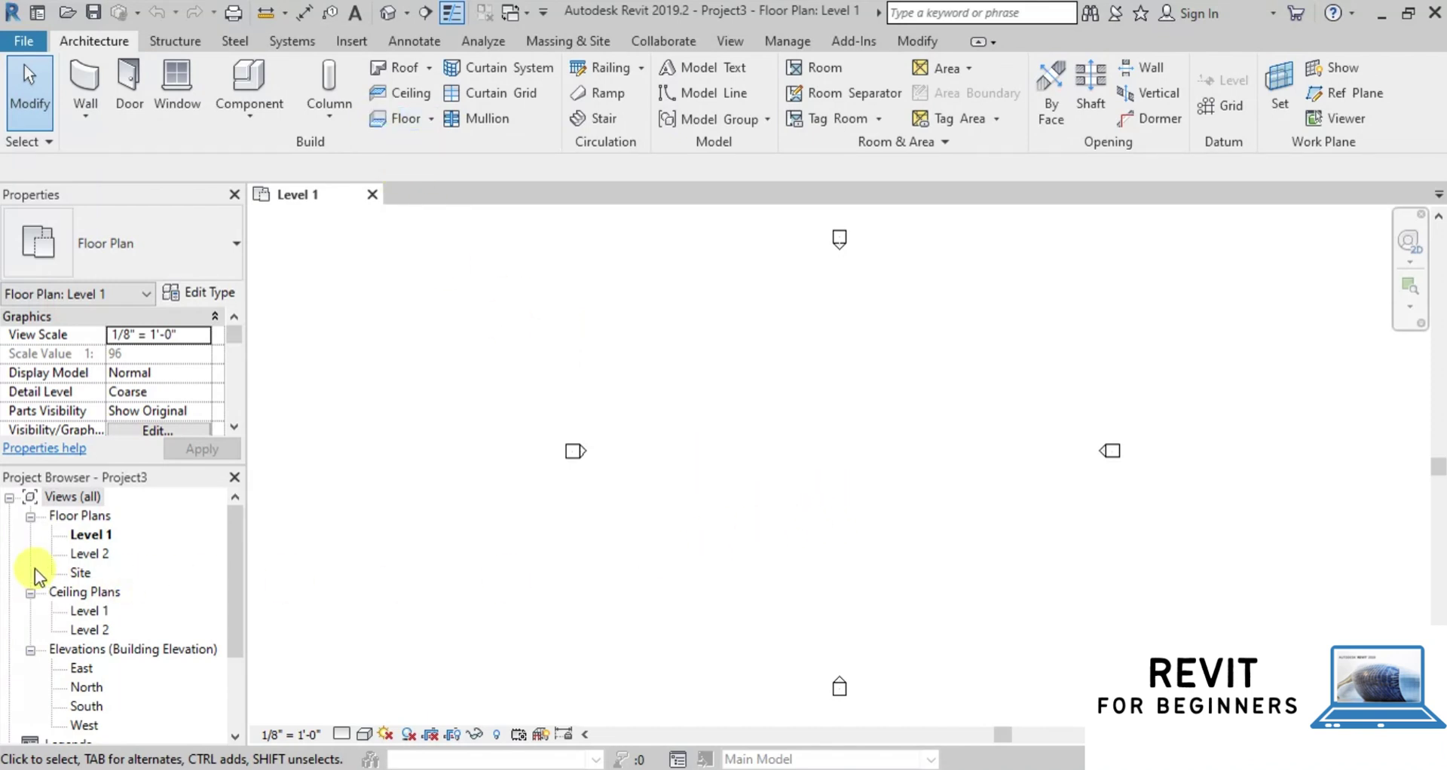
pyautogui.doubleClick(93, 536)
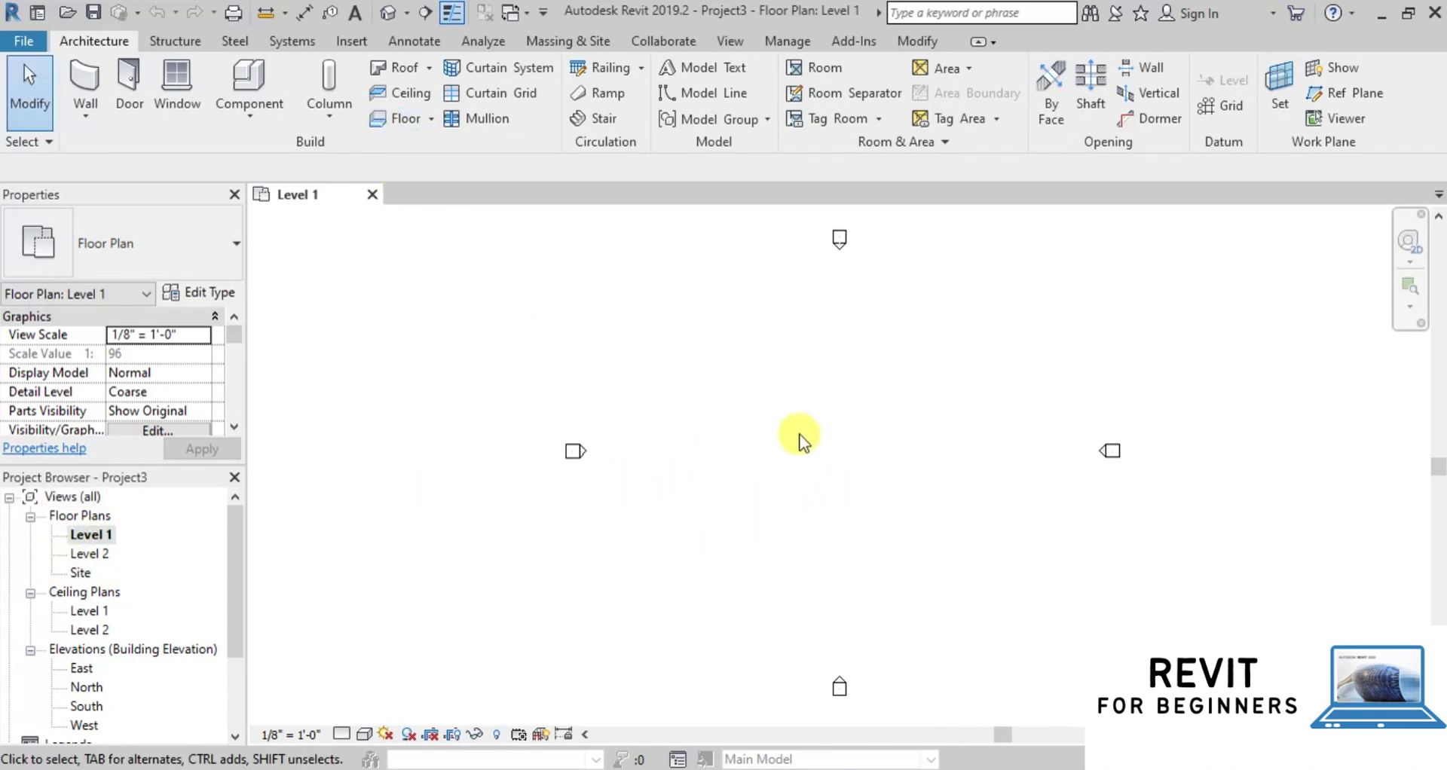
# Link the CAD file GF PLAN.dwg into the current view only, with Black and White colors and import units in feet
pyautogui.click(355, 44)
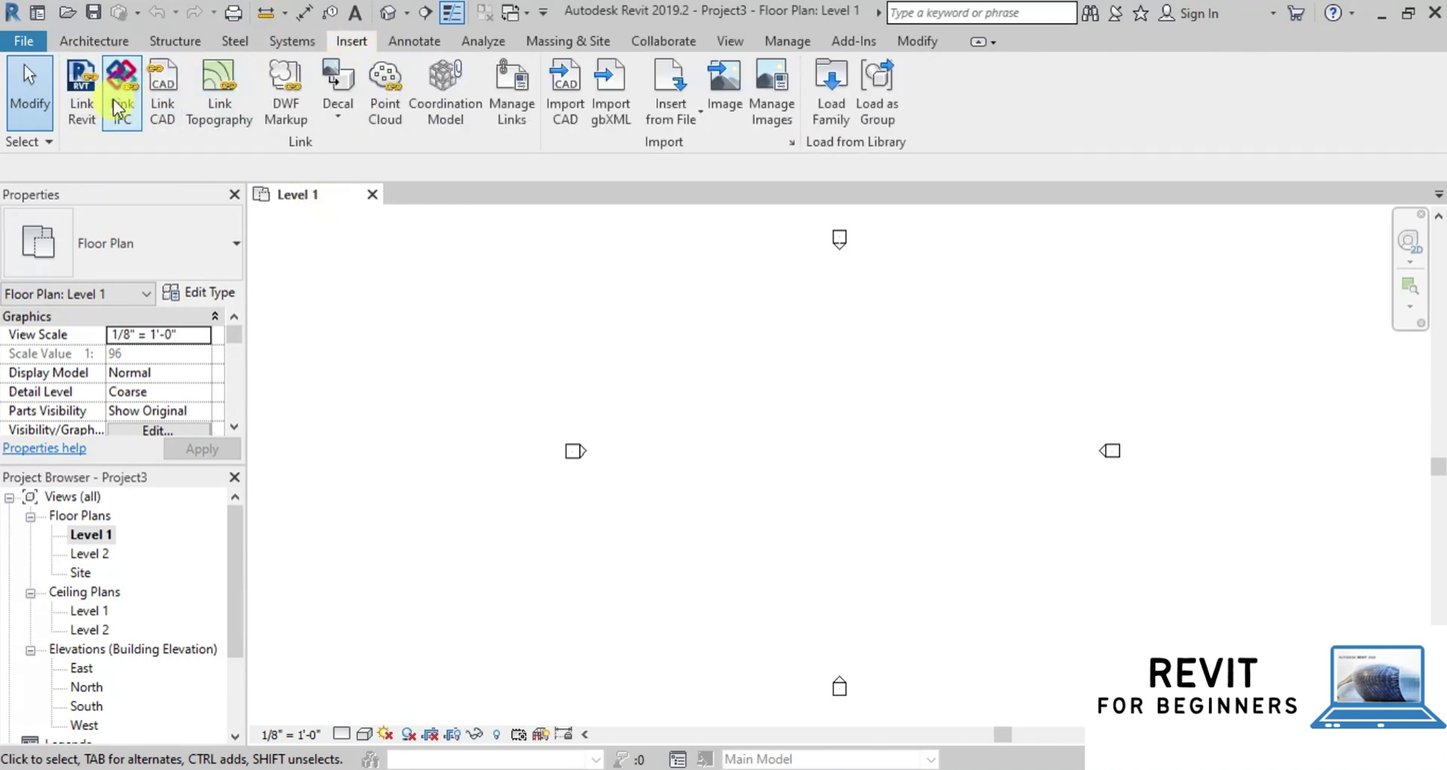
pyautogui.click(167, 100)
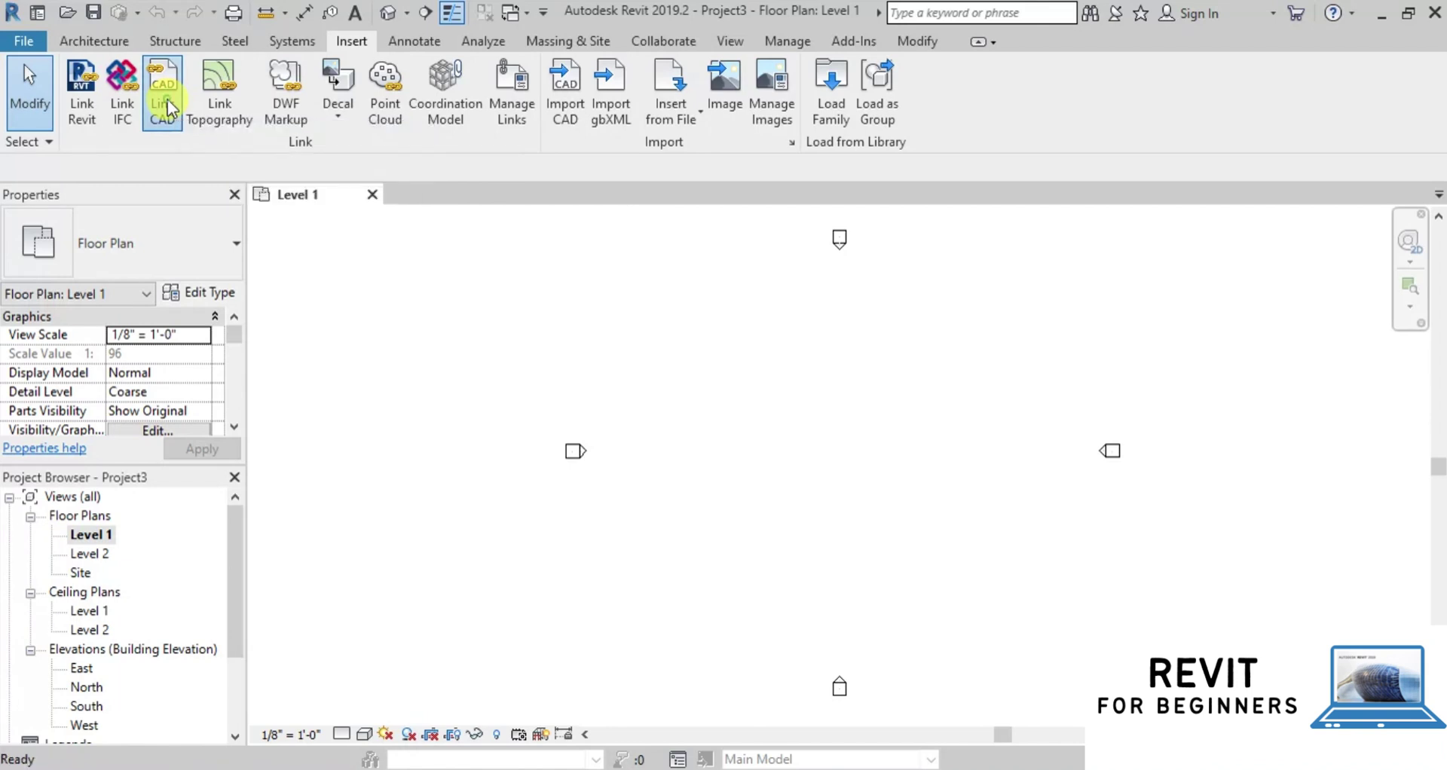
pyautogui.click(495, 205)
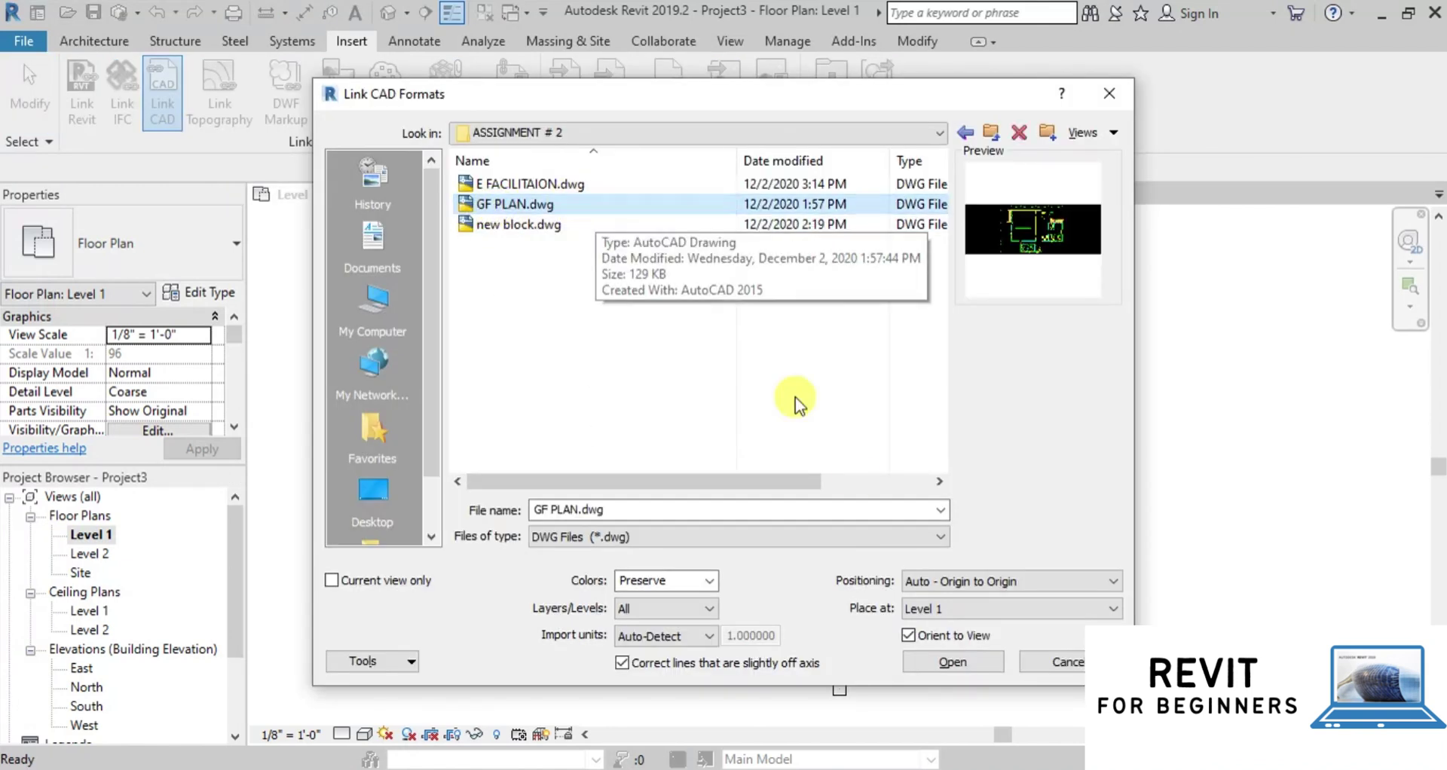
pyautogui.click(332, 582)
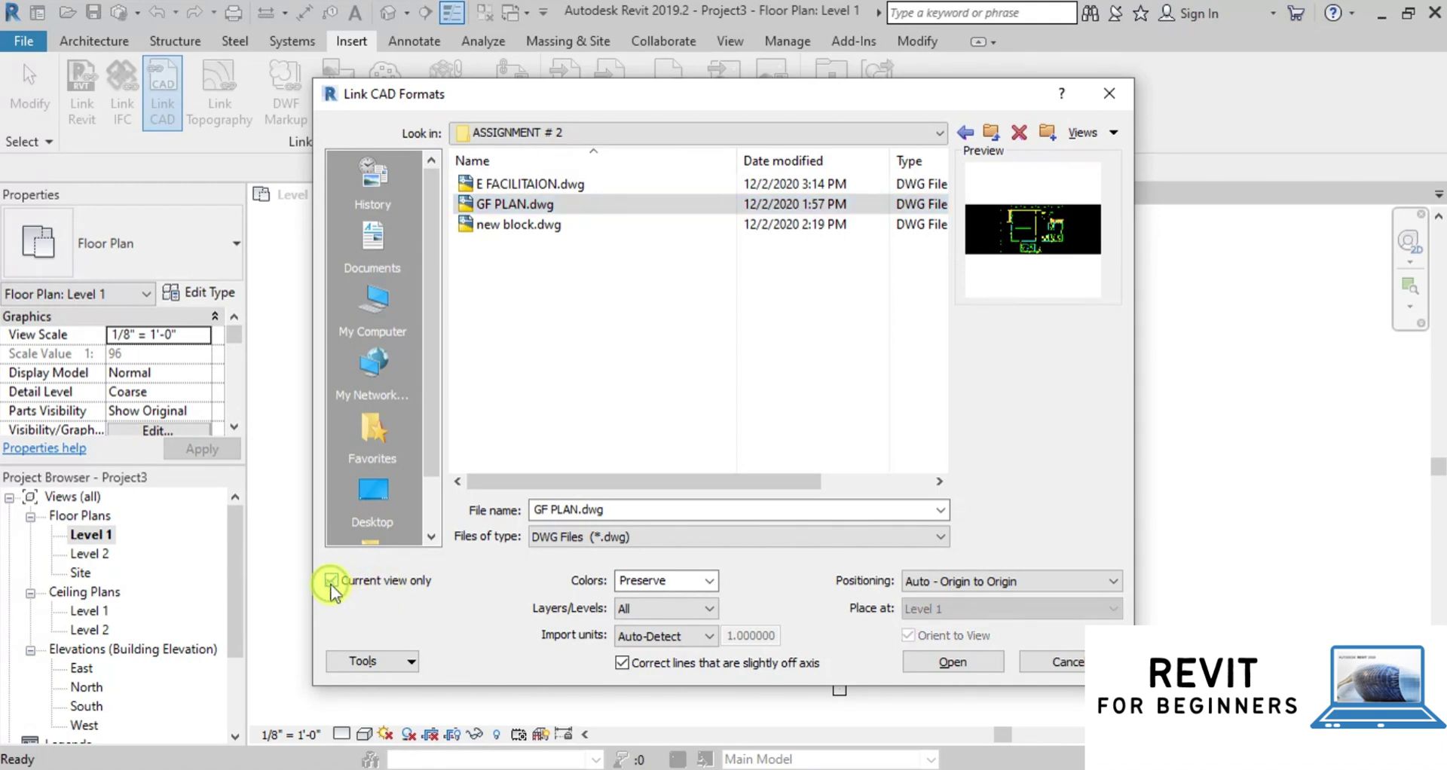
pyautogui.click(708, 579)
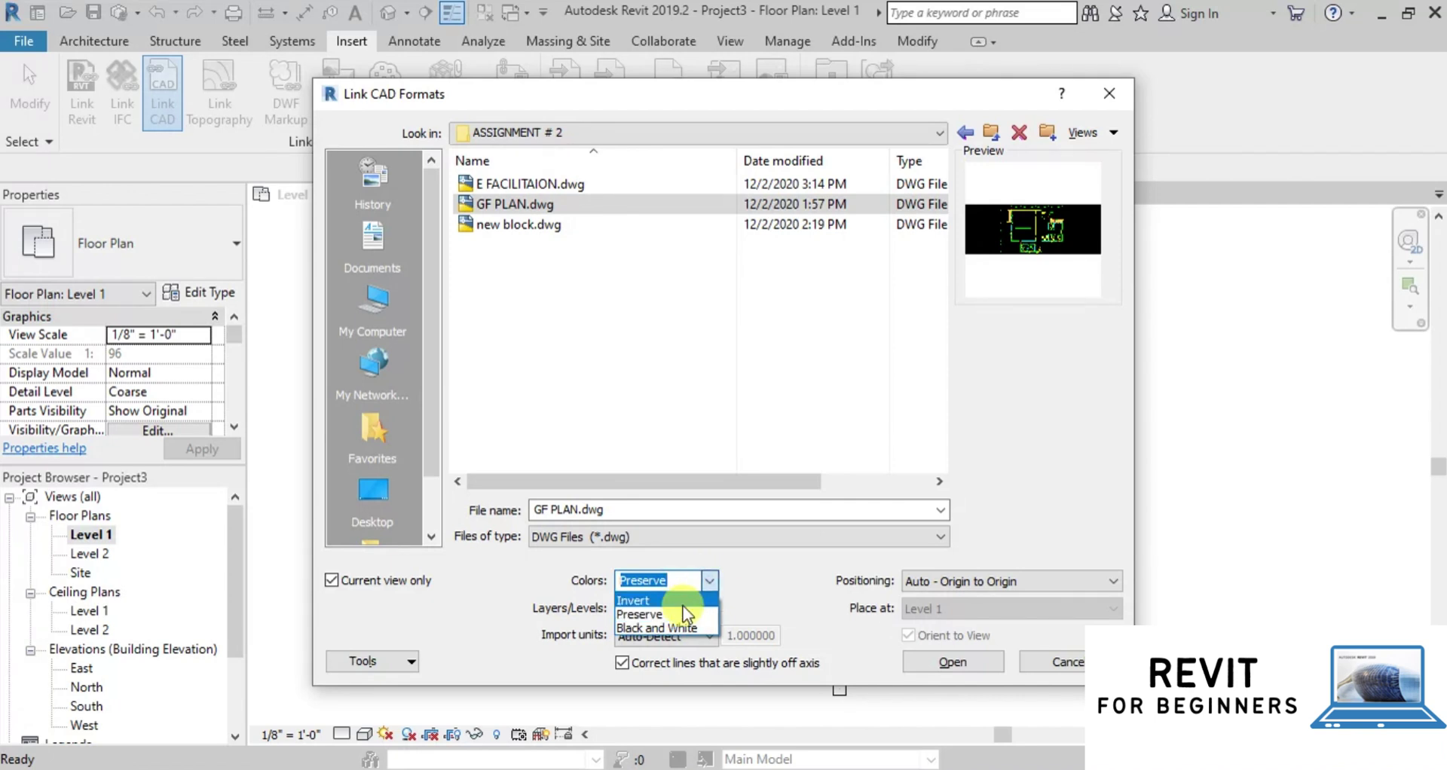
pyautogui.click(668, 631)
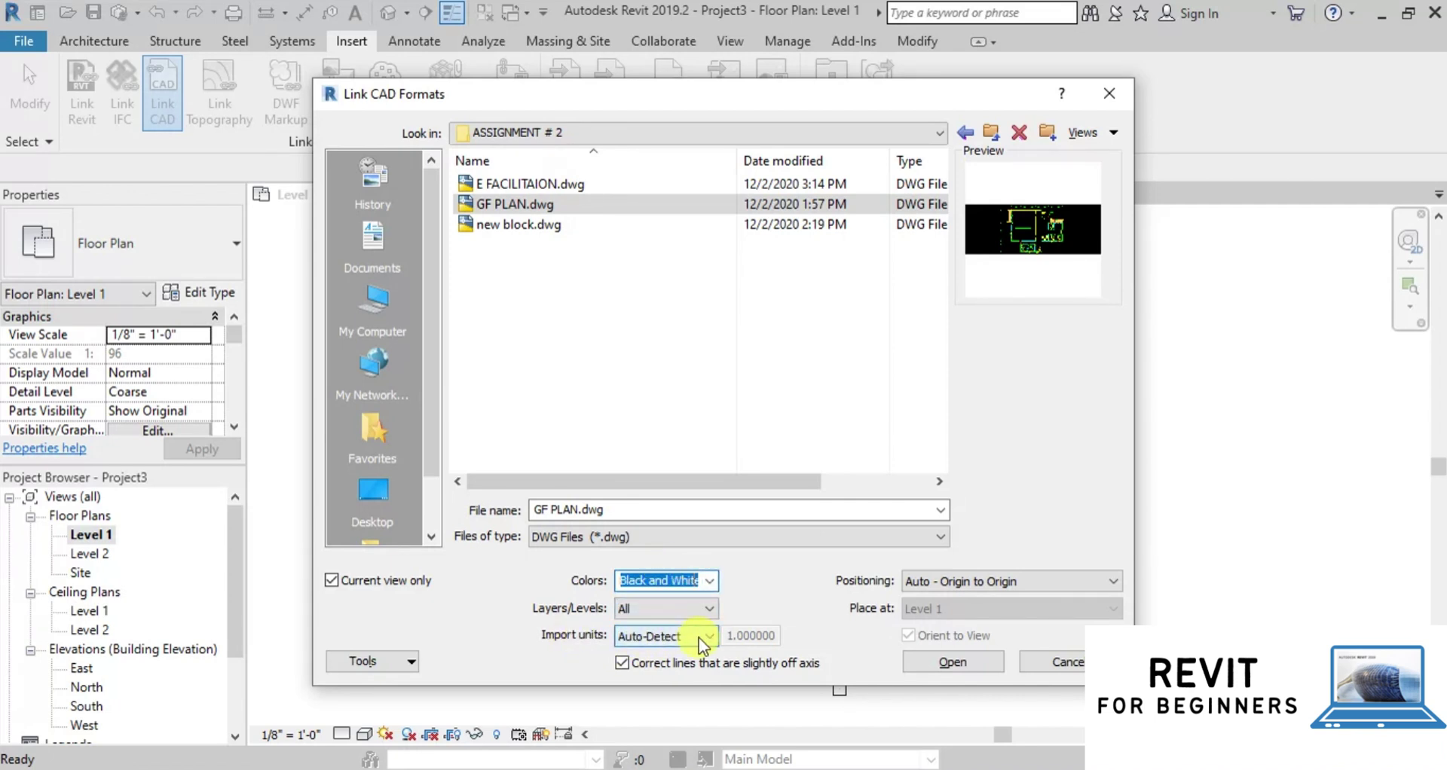
pyautogui.click(678, 636)
pyautogui.click(642, 669)
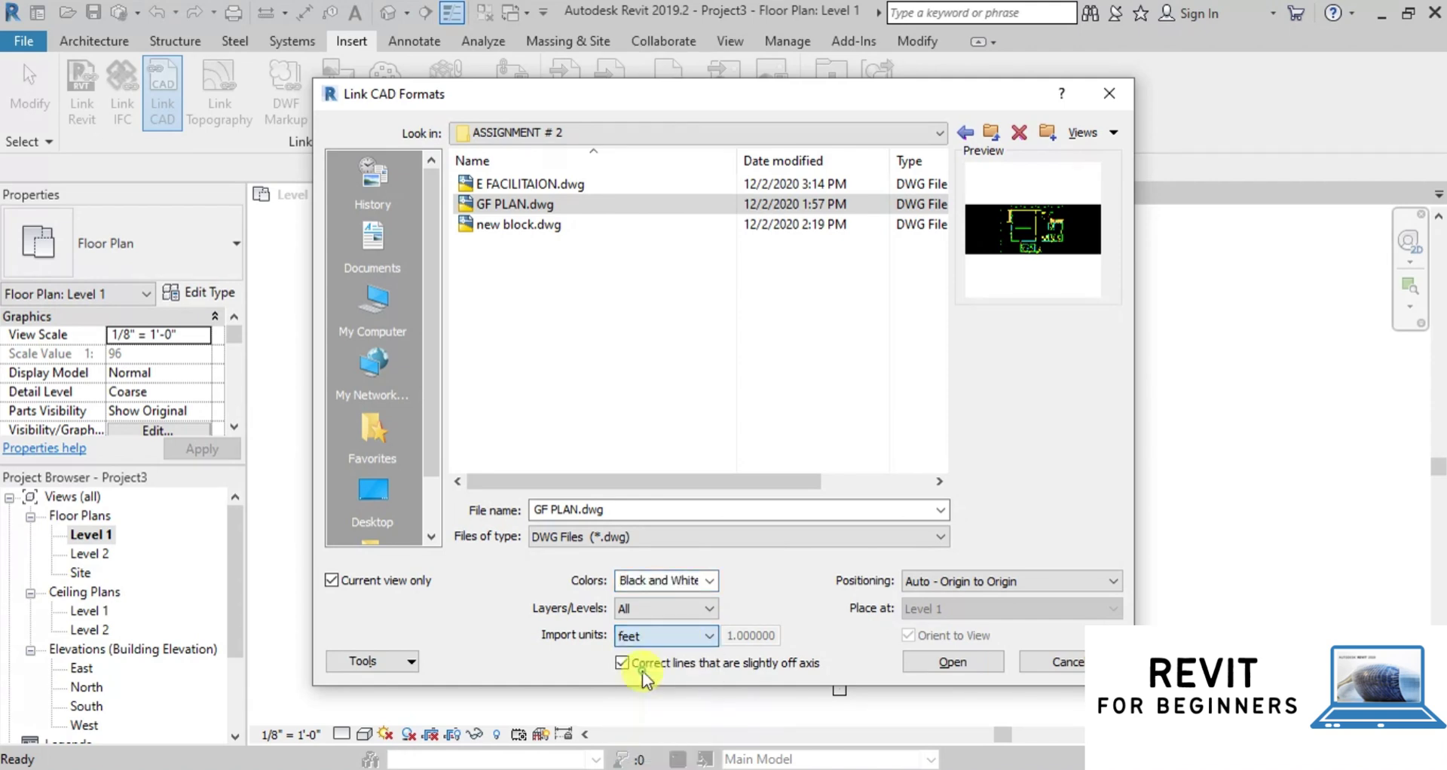
pyautogui.click(935, 663)
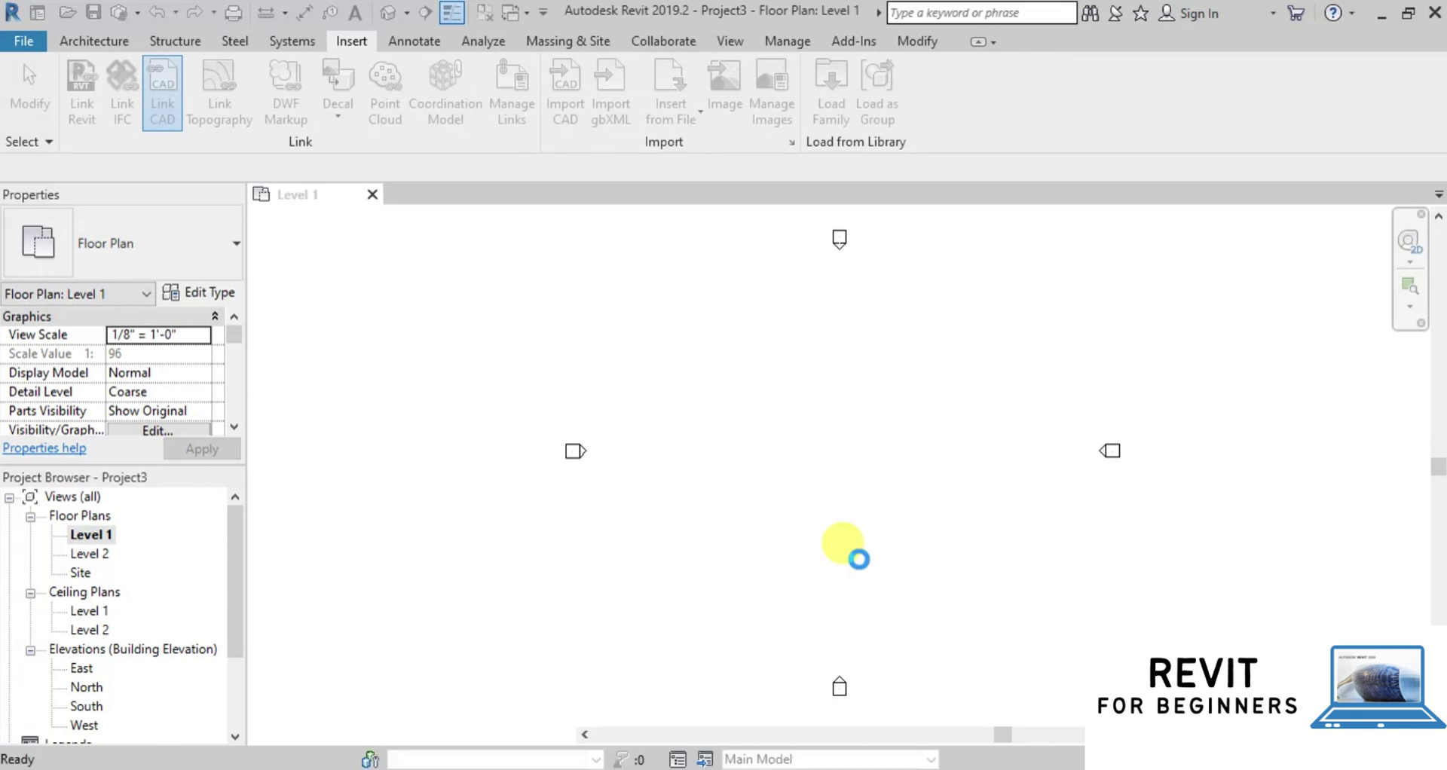
# Unpin the linked GF PLAN drawing, move it to the middle of the four elevation markers, and pin it again
pyautogui.scroll(-2, 693, 563)
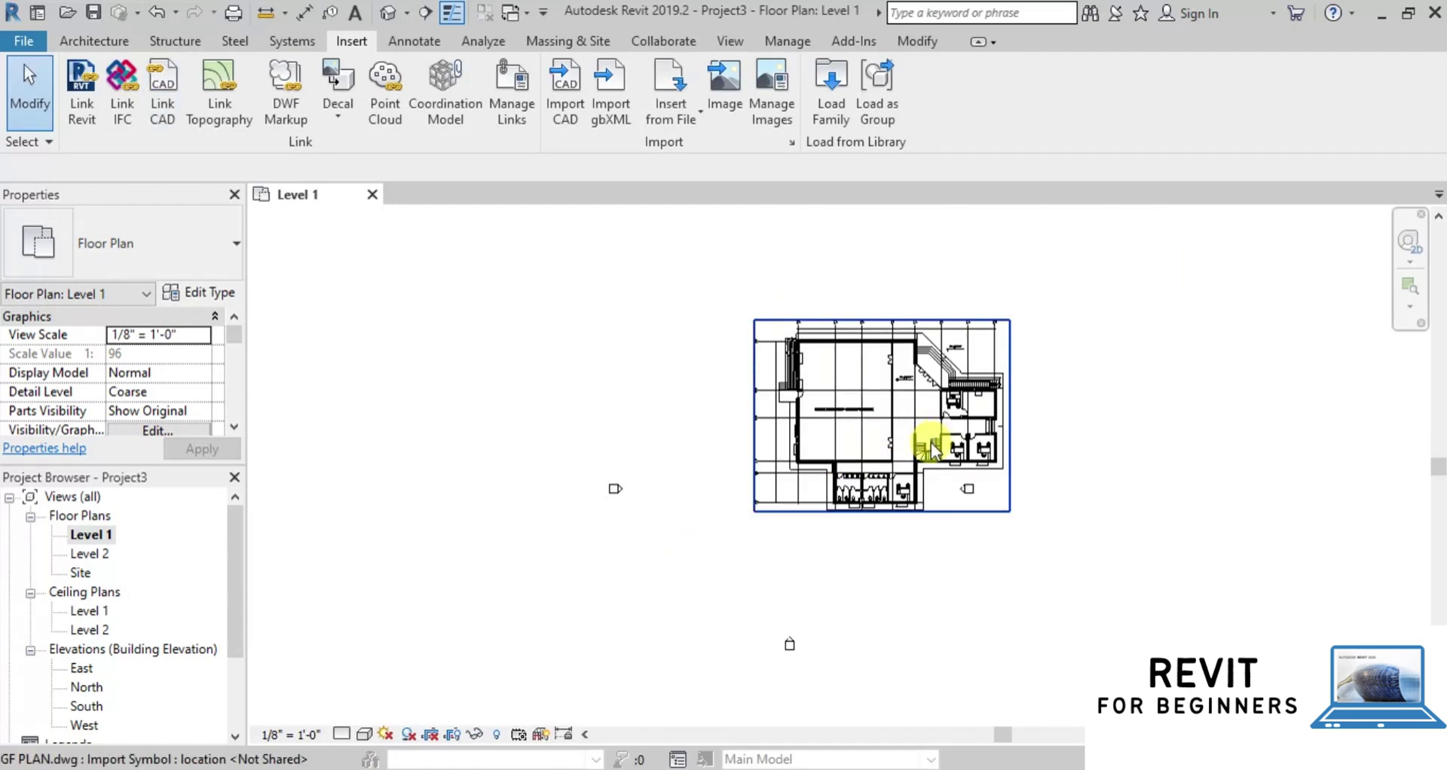
pyautogui.scroll(2, 899, 472)
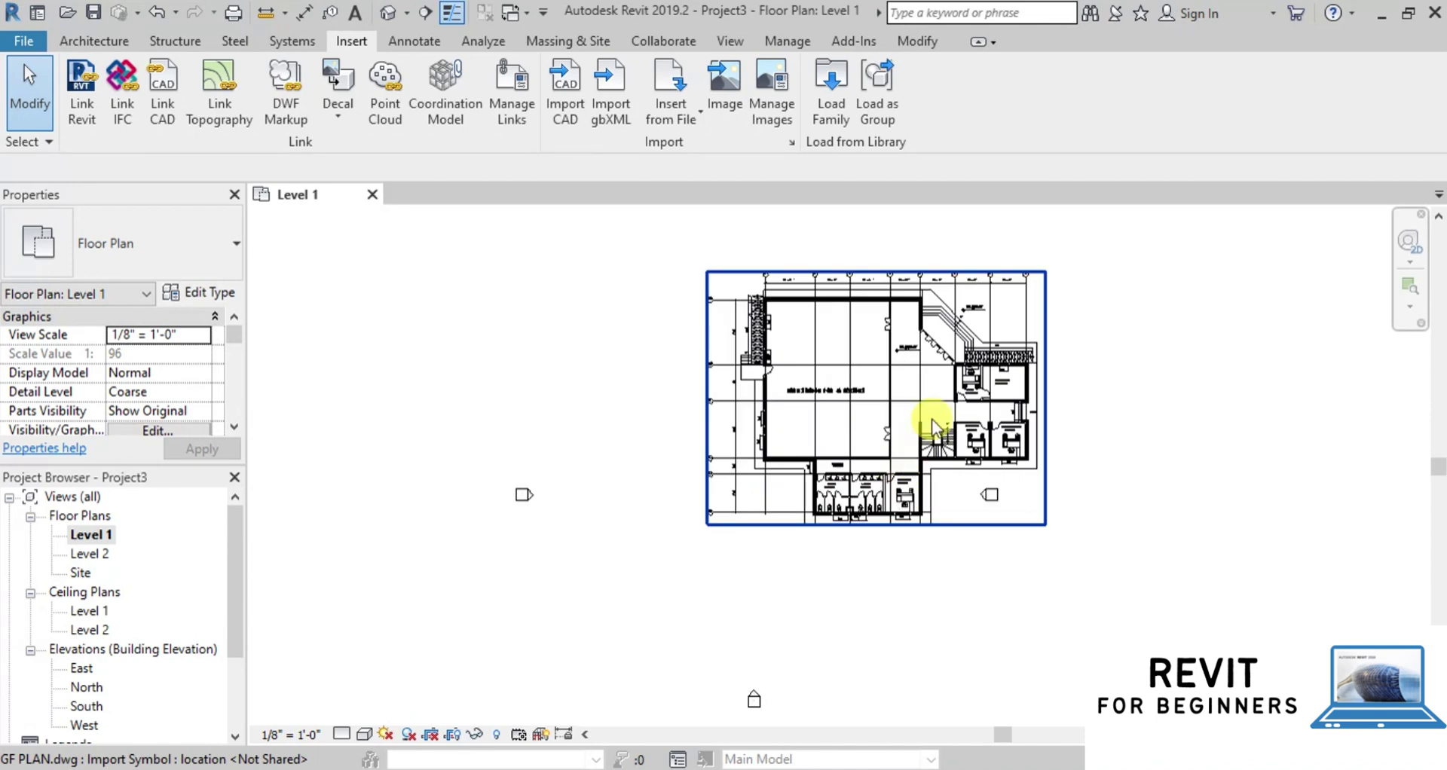
pyautogui.click(916, 383)
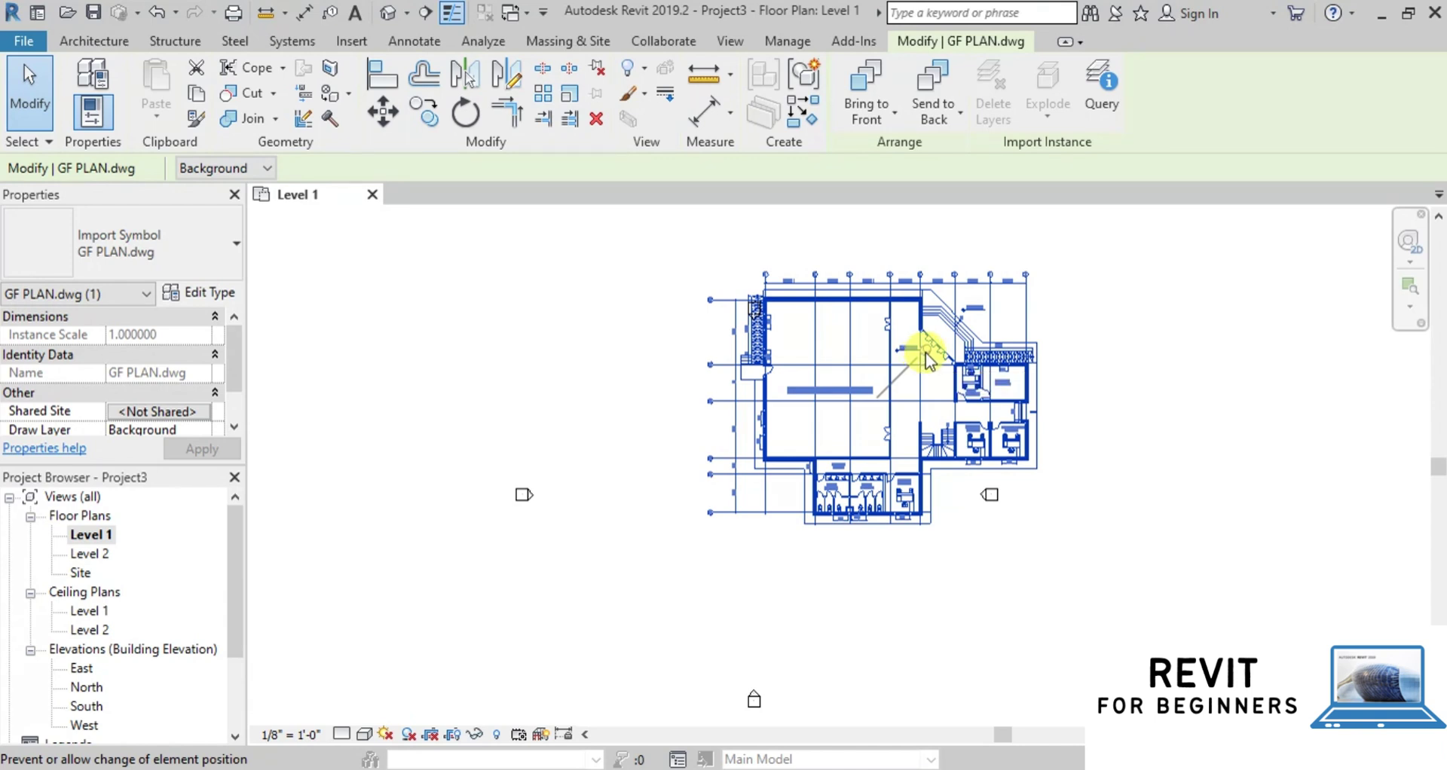
pyautogui.click(923, 354)
pyautogui.moveTo(865, 428)
pyautogui.mouseDown()
pyautogui.moveTo(795, 463)
pyautogui.moveTo(790, 492)
pyautogui.moveTo(750, 486)
pyautogui.moveTo(758, 499)
pyautogui.mouseUp()
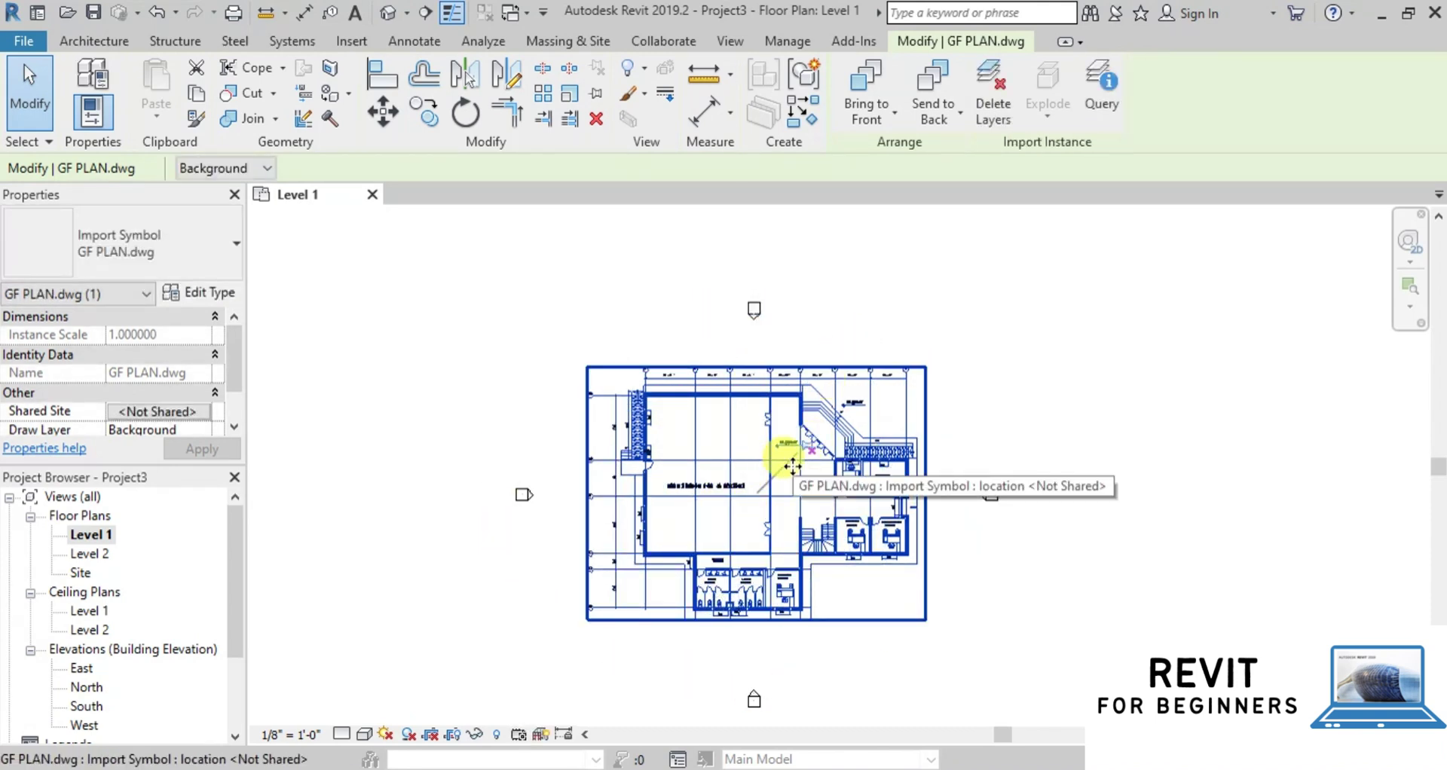
pyautogui.click(813, 450)
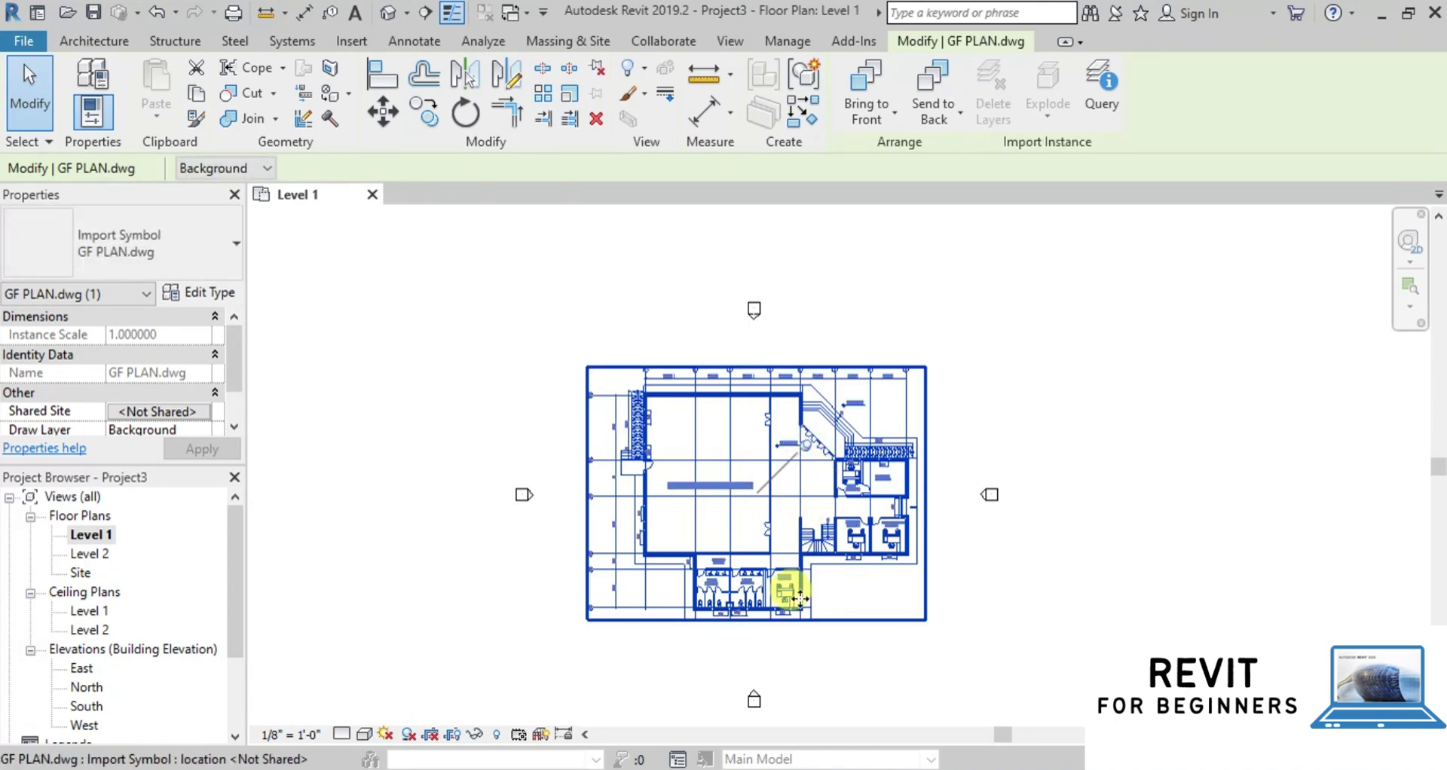
pyautogui.click(531, 633)
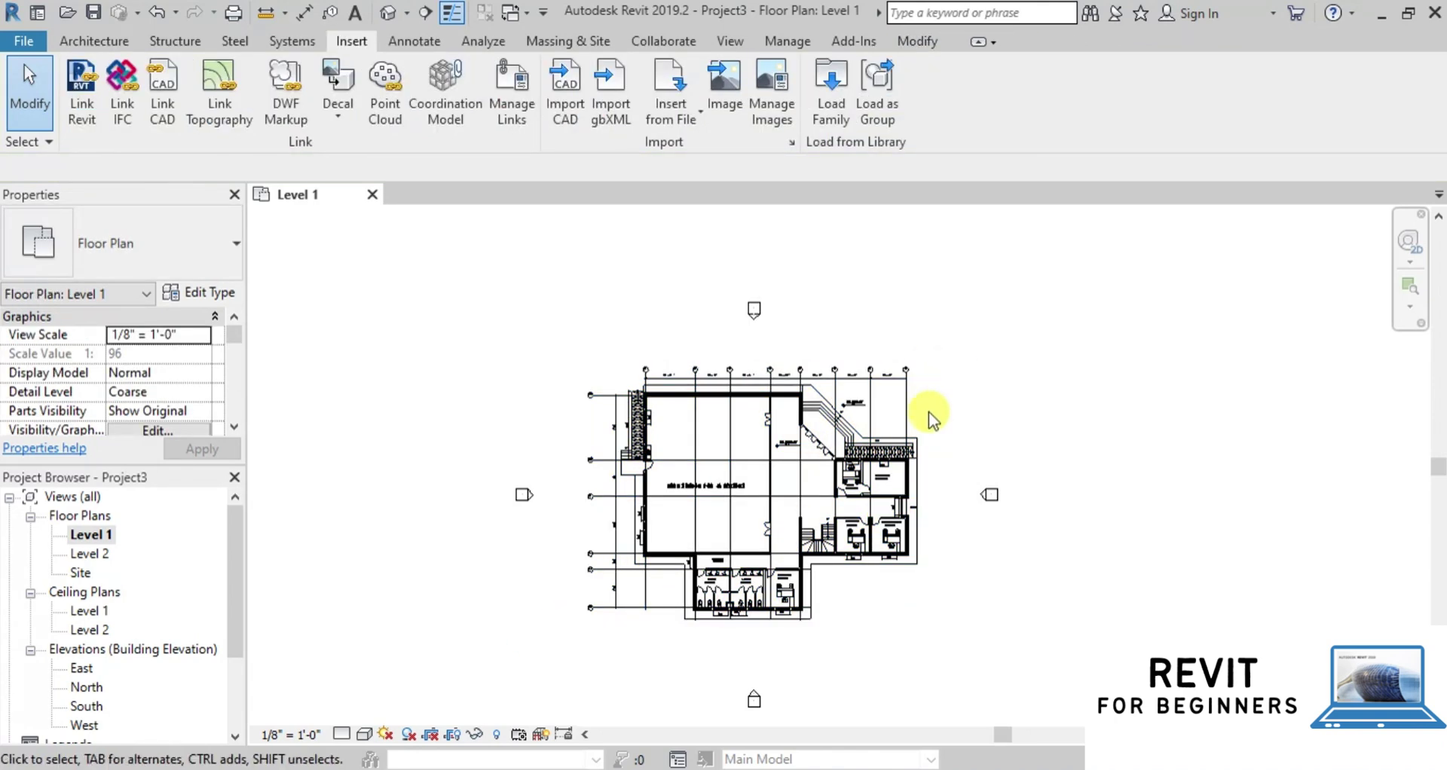
# Start the Grid tool in Pick Lines mode and place a gridline on axis 1 of the linked plan
pyautogui.scroll(2, 798, 519)
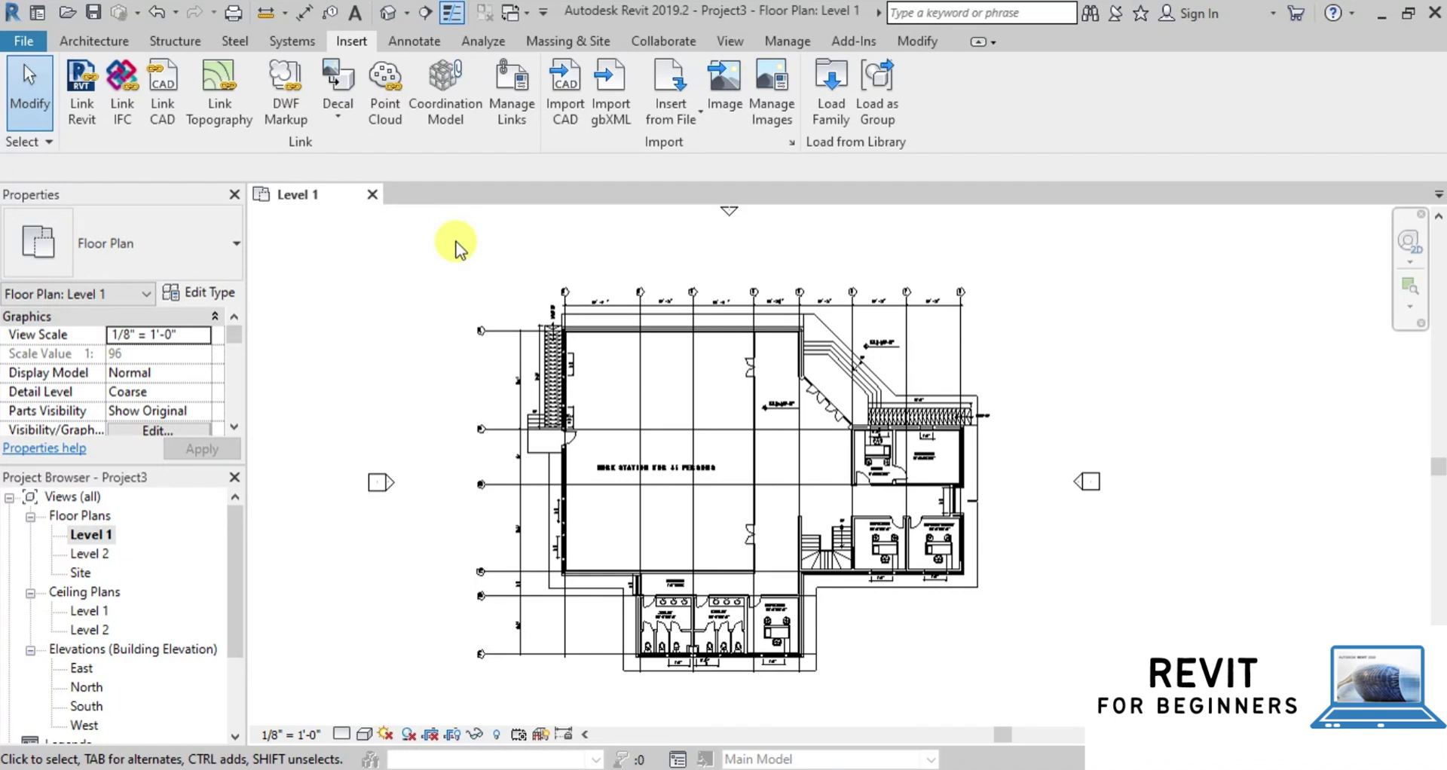
pyautogui.click(102, 44)
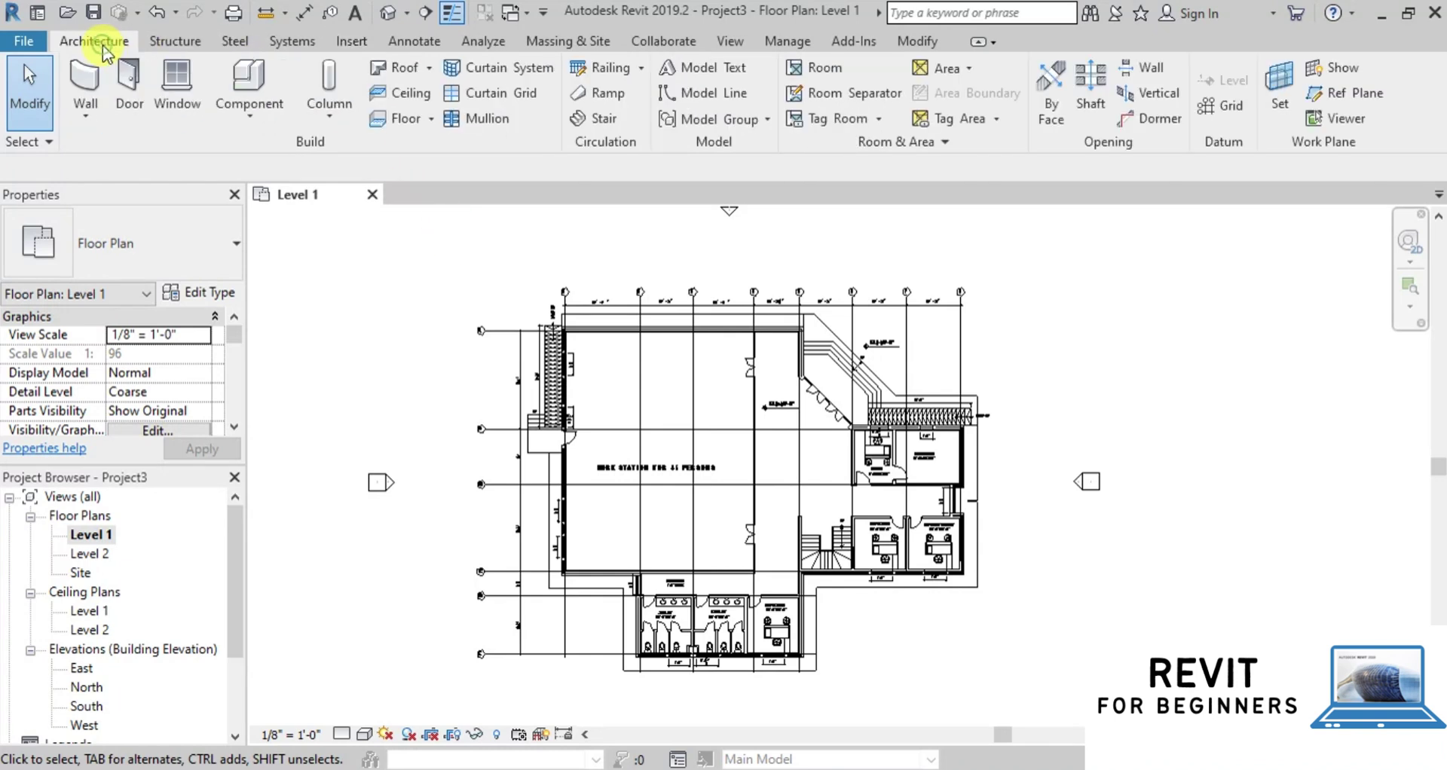
pyautogui.click(1214, 112)
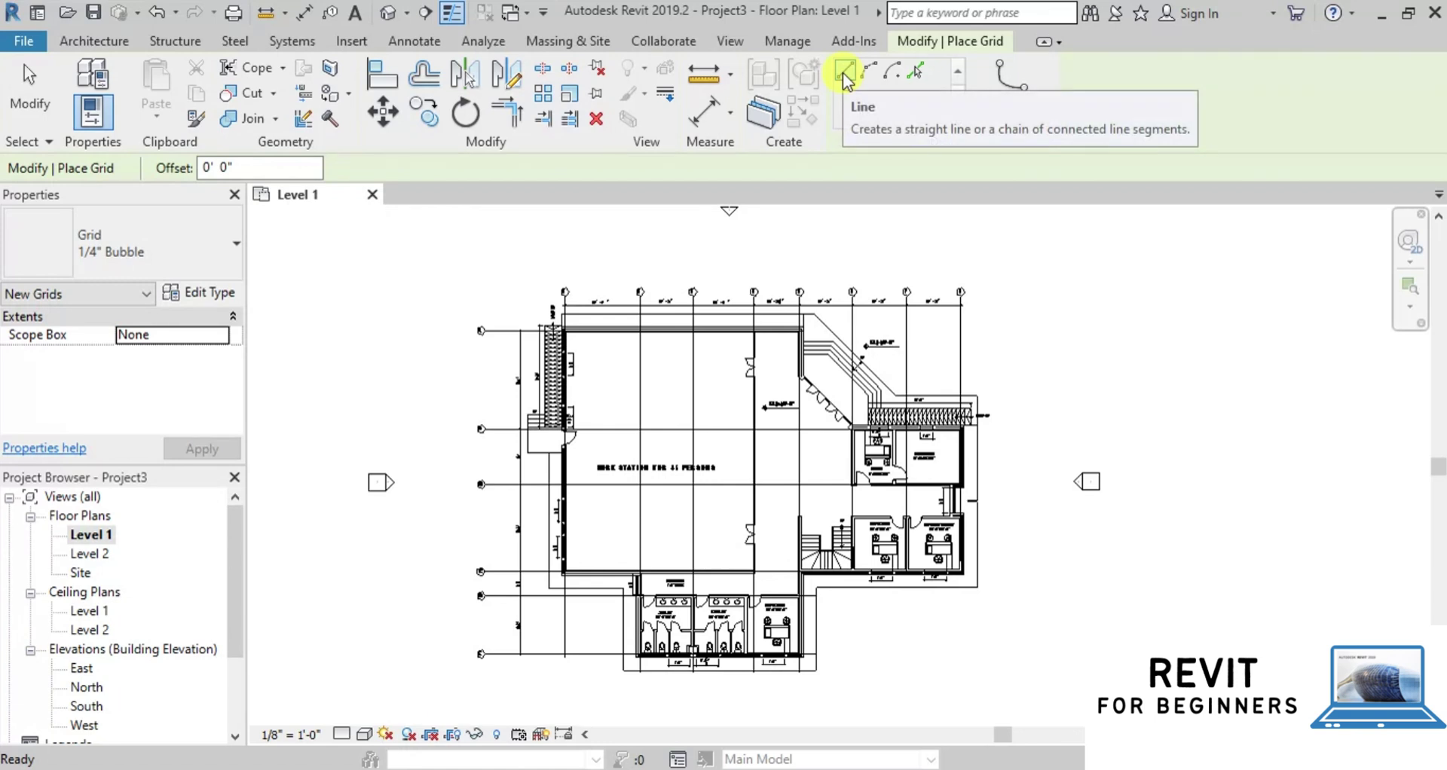
pyautogui.click(915, 70)
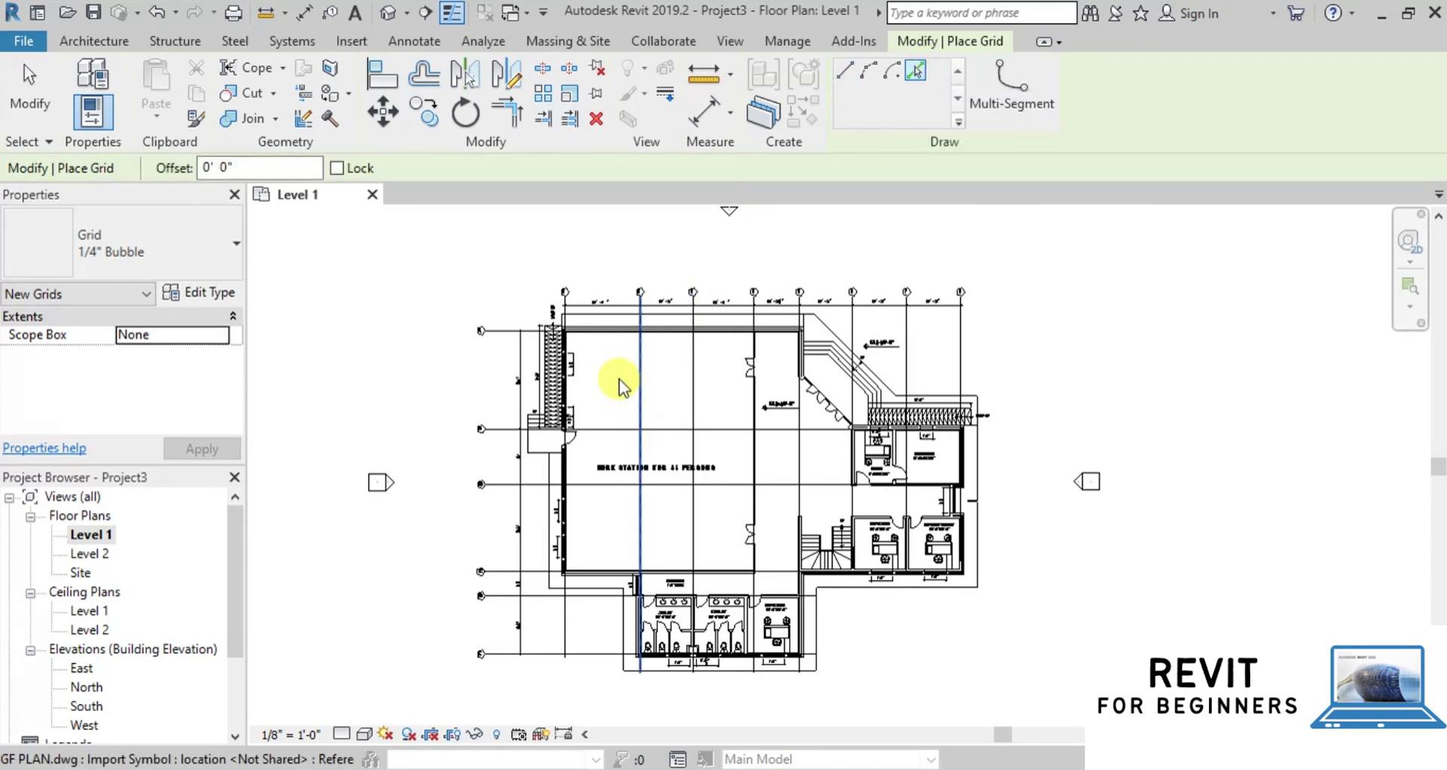
pyautogui.scroll(5, 562, 294)
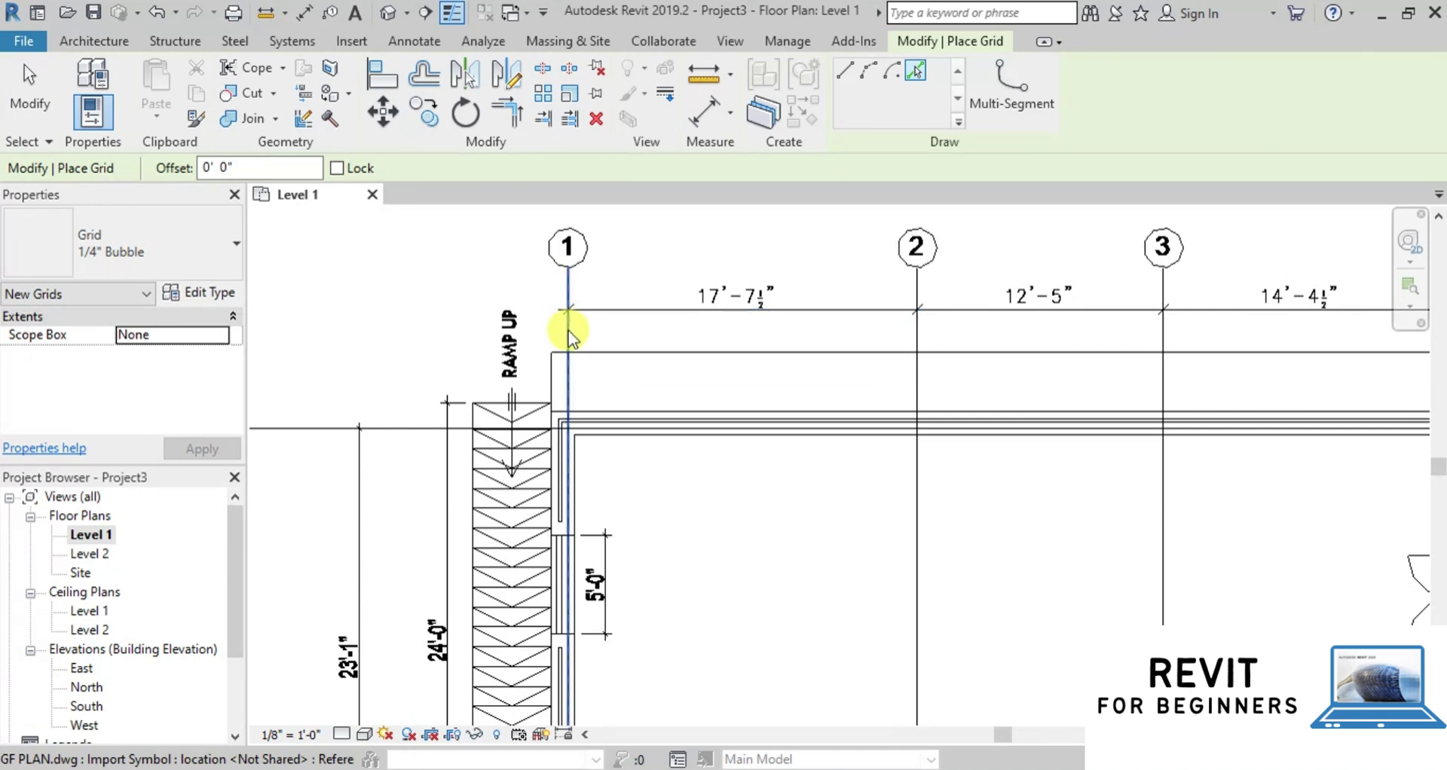
pyautogui.click(568, 329)
pyautogui.scroll(-1, 486, 305)
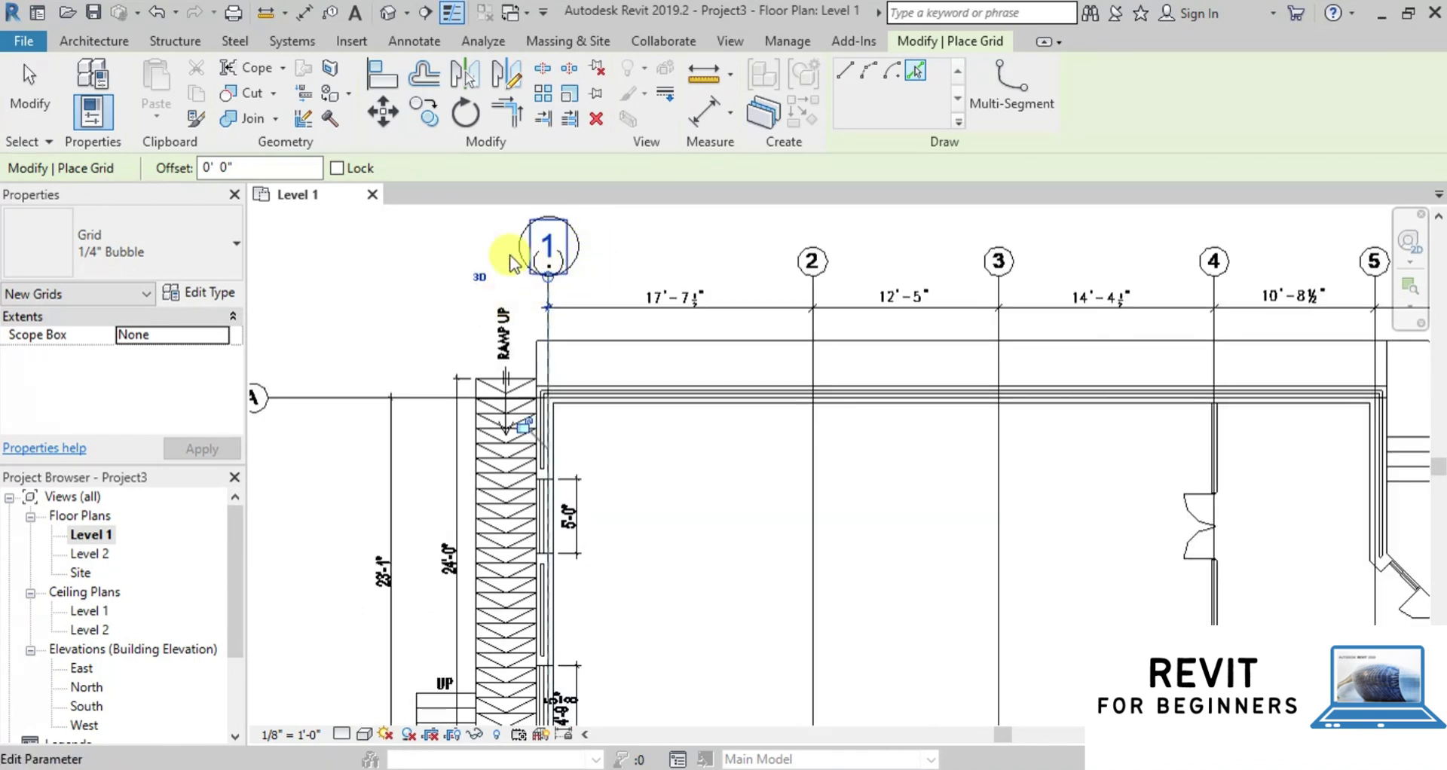
# Place gridlines on vertical axes 2, 3 and 4 by picking their lines in the linked plan
pyautogui.scroll(-2, 531, 264)
pyautogui.scroll(2, 684, 279)
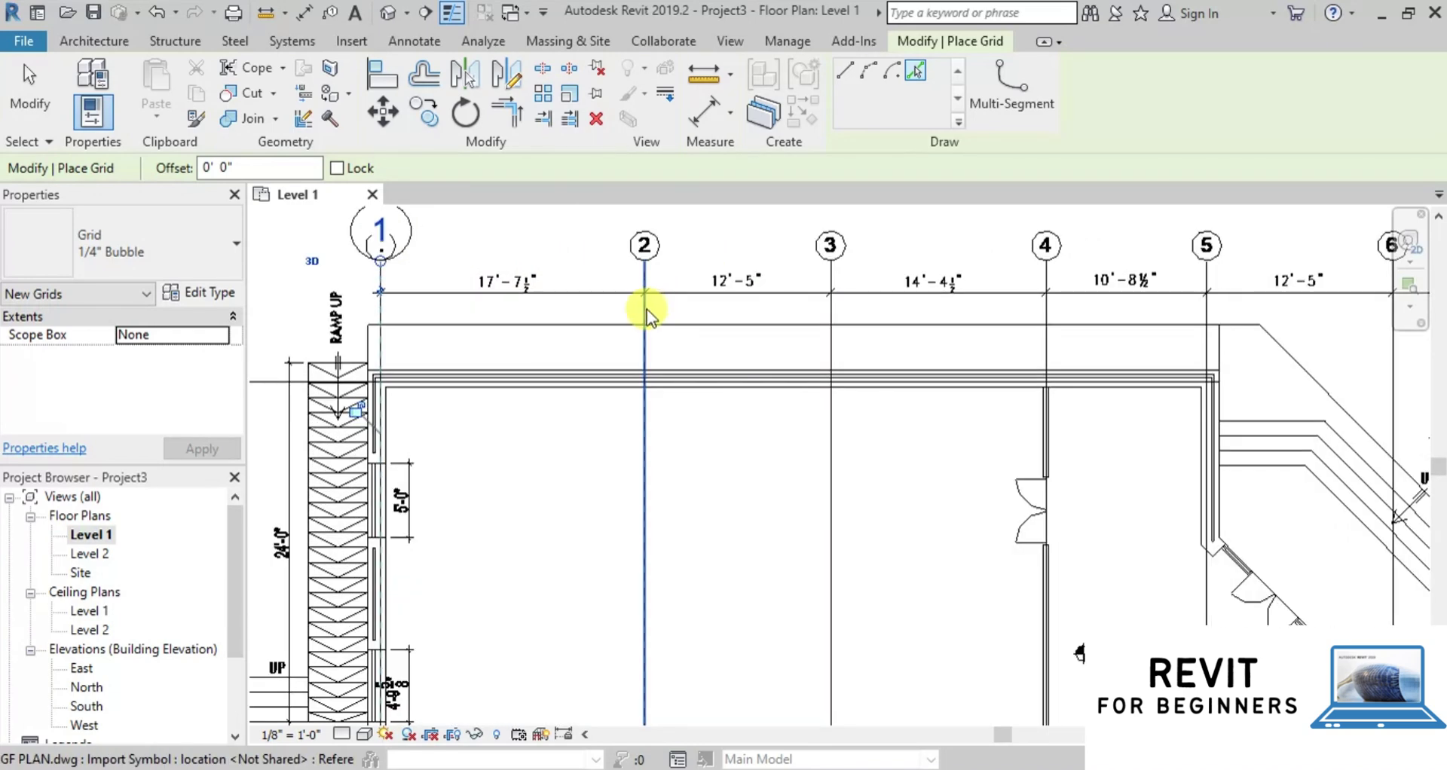
pyautogui.click(645, 308)
pyautogui.scroll(-2, 585, 259)
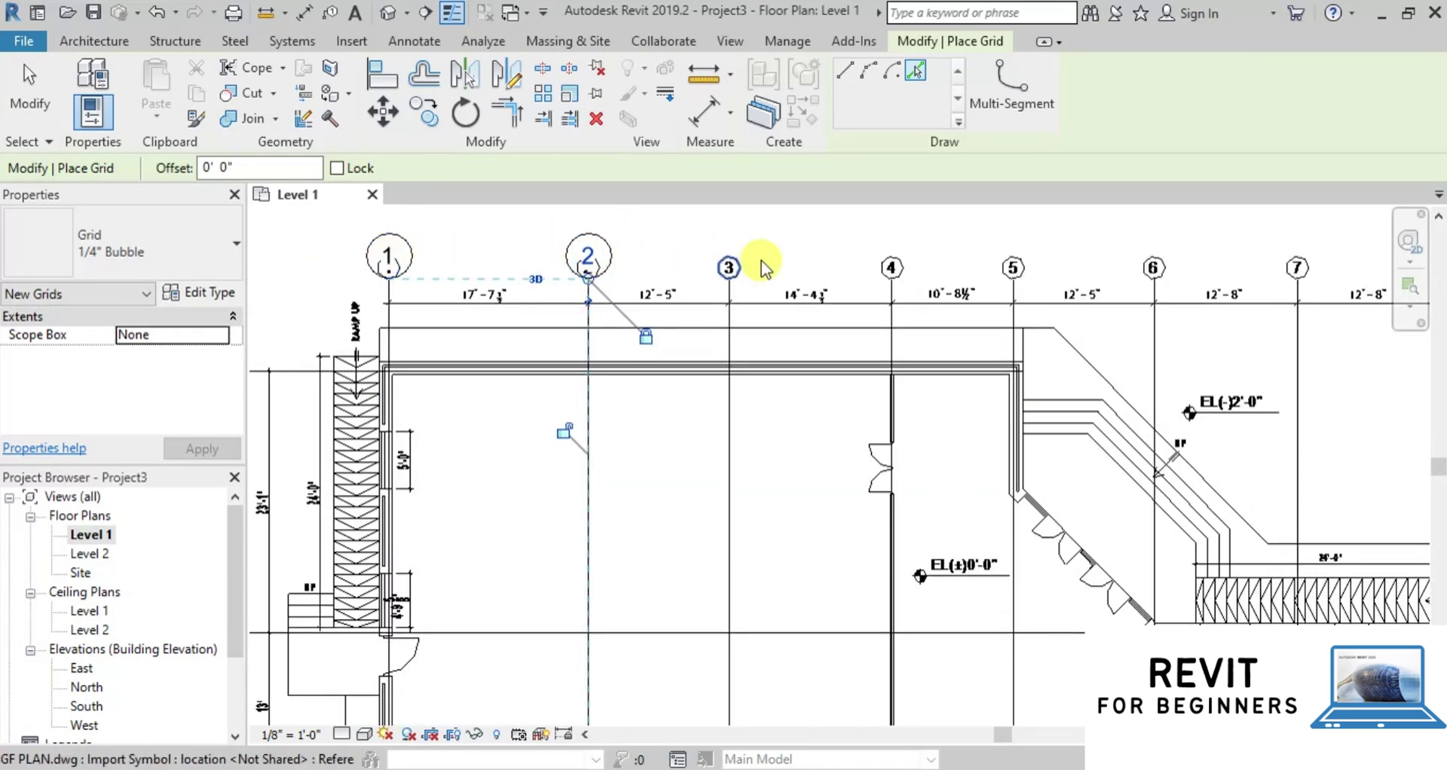
pyautogui.scroll(1, 765, 264)
pyautogui.click(712, 332)
pyautogui.scroll(-1, 713, 332)
pyautogui.click(881, 320)
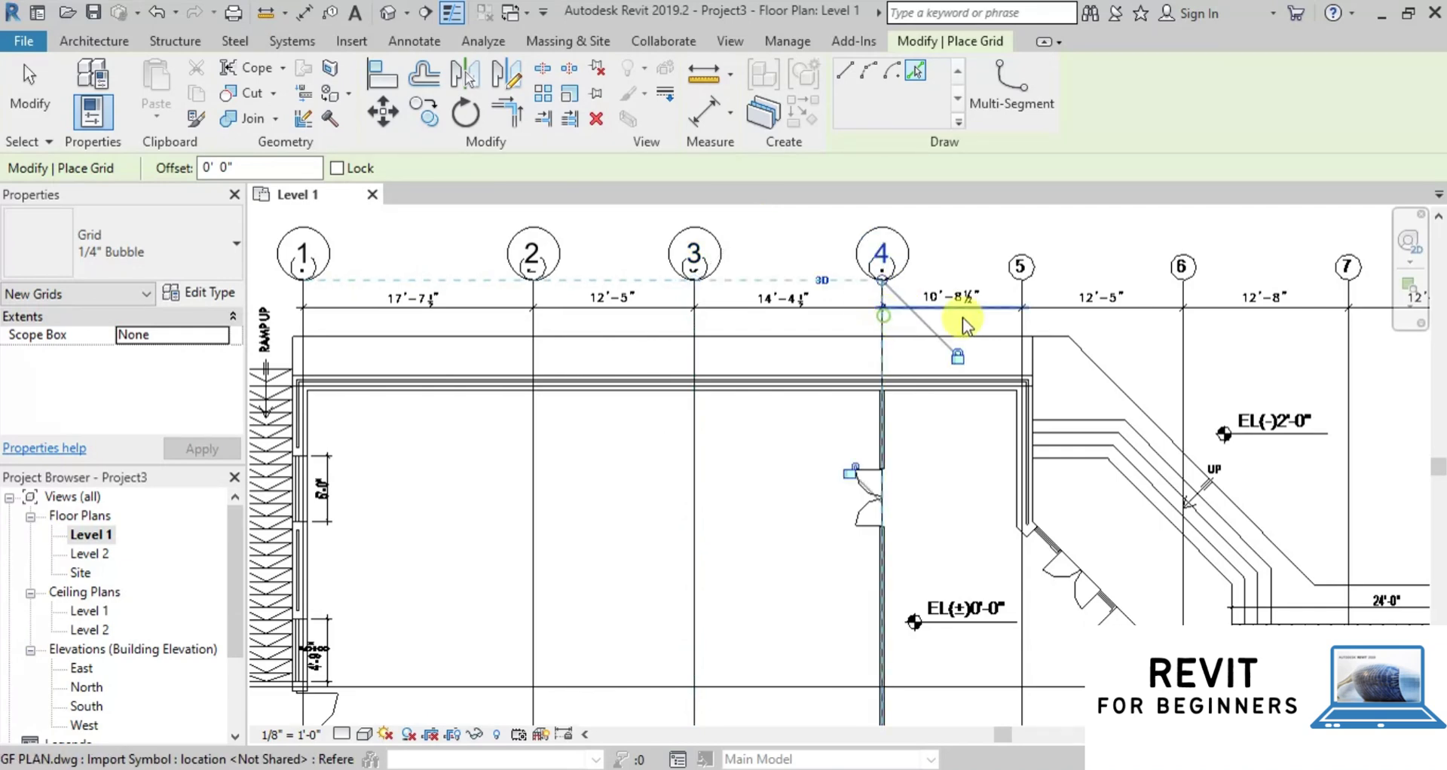
# Place gridlines on vertical axes 5, 6, 7 and 8 by picking their lines in the linked plan
pyautogui.click(1021, 313)
pyautogui.click(1184, 330)
pyautogui.scroll(-2, 1325, 313)
pyautogui.scroll(1, 1131, 314)
pyautogui.click(1131, 317)
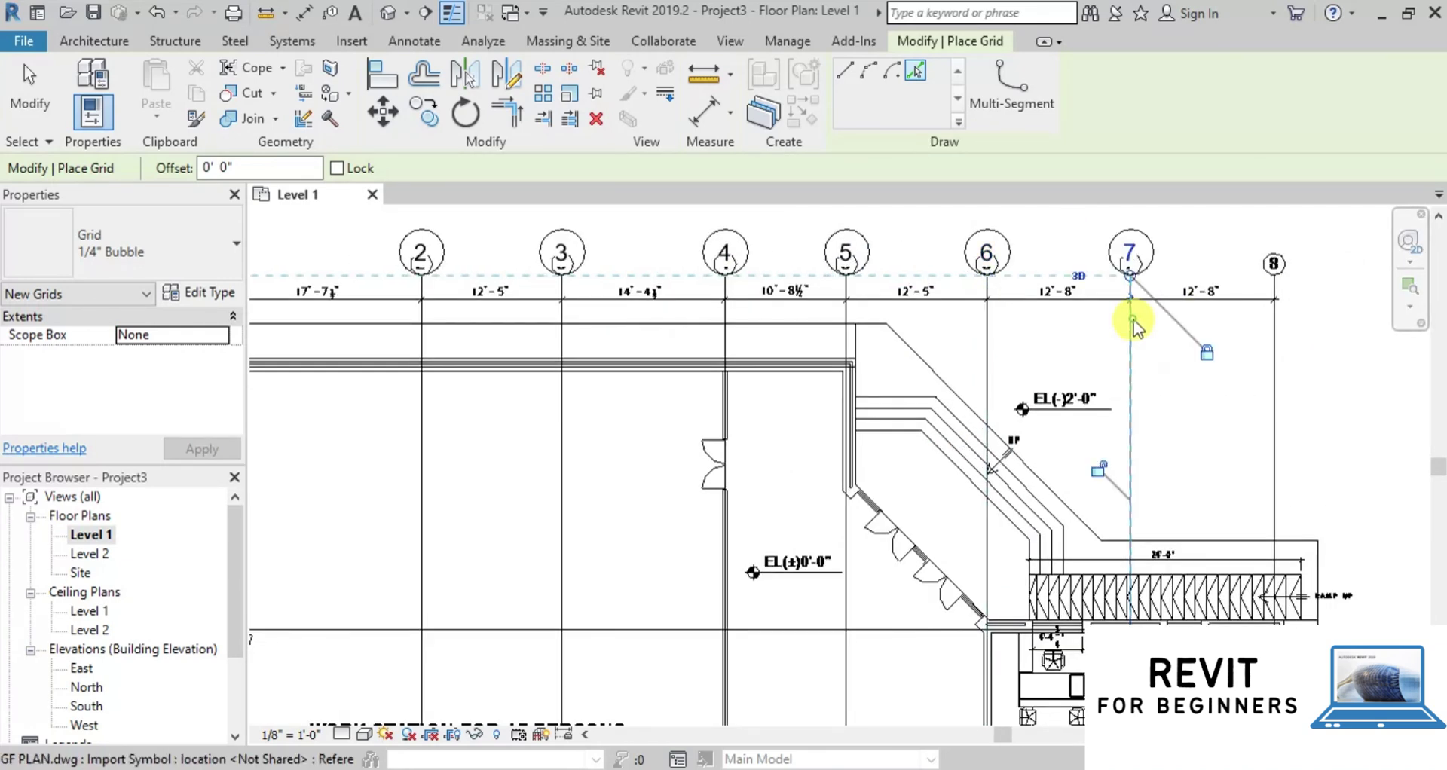
pyautogui.click(1279, 324)
# Place a gridline on the uppermost horizontal axis of the linked plan and rename it A
pyautogui.scroll(-1, 1282, 324)
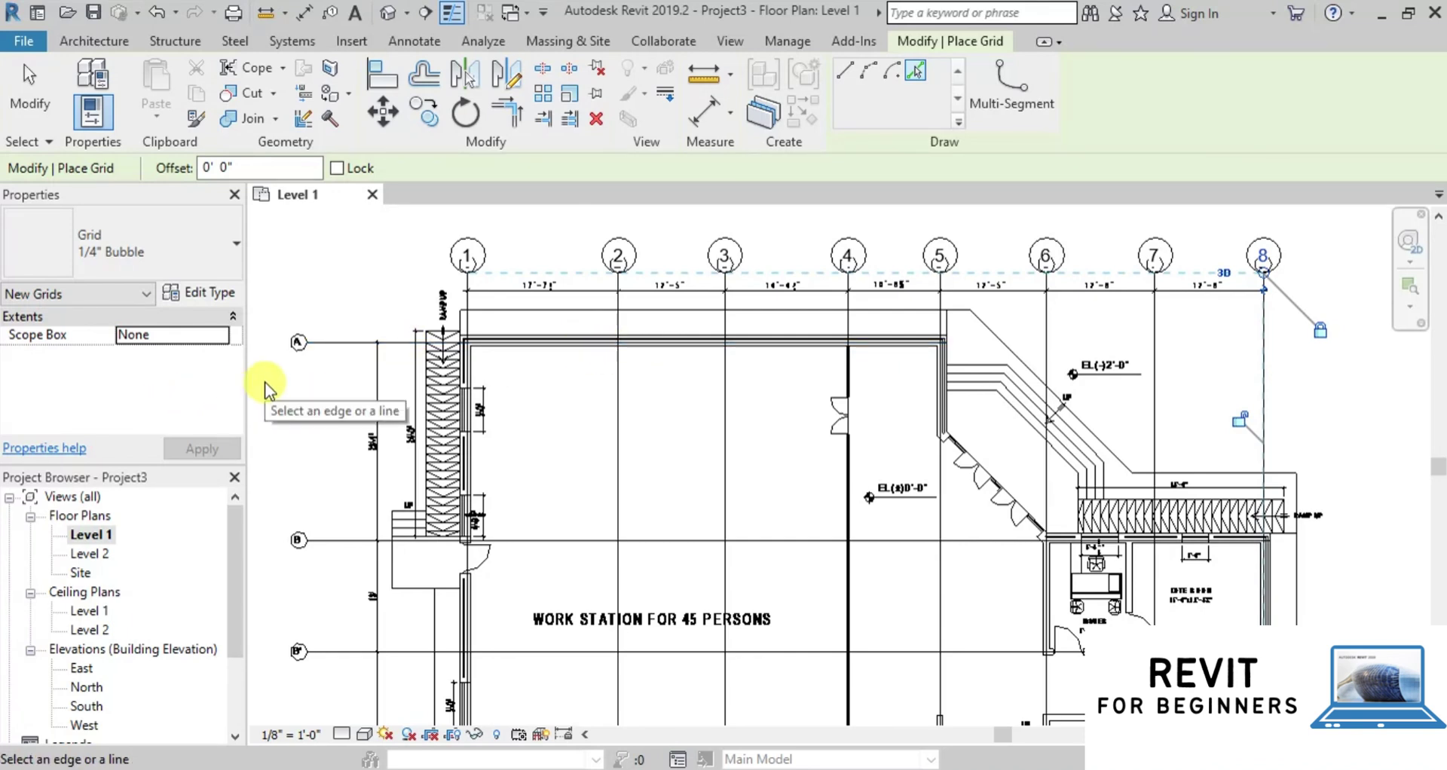
pyautogui.click(351, 345)
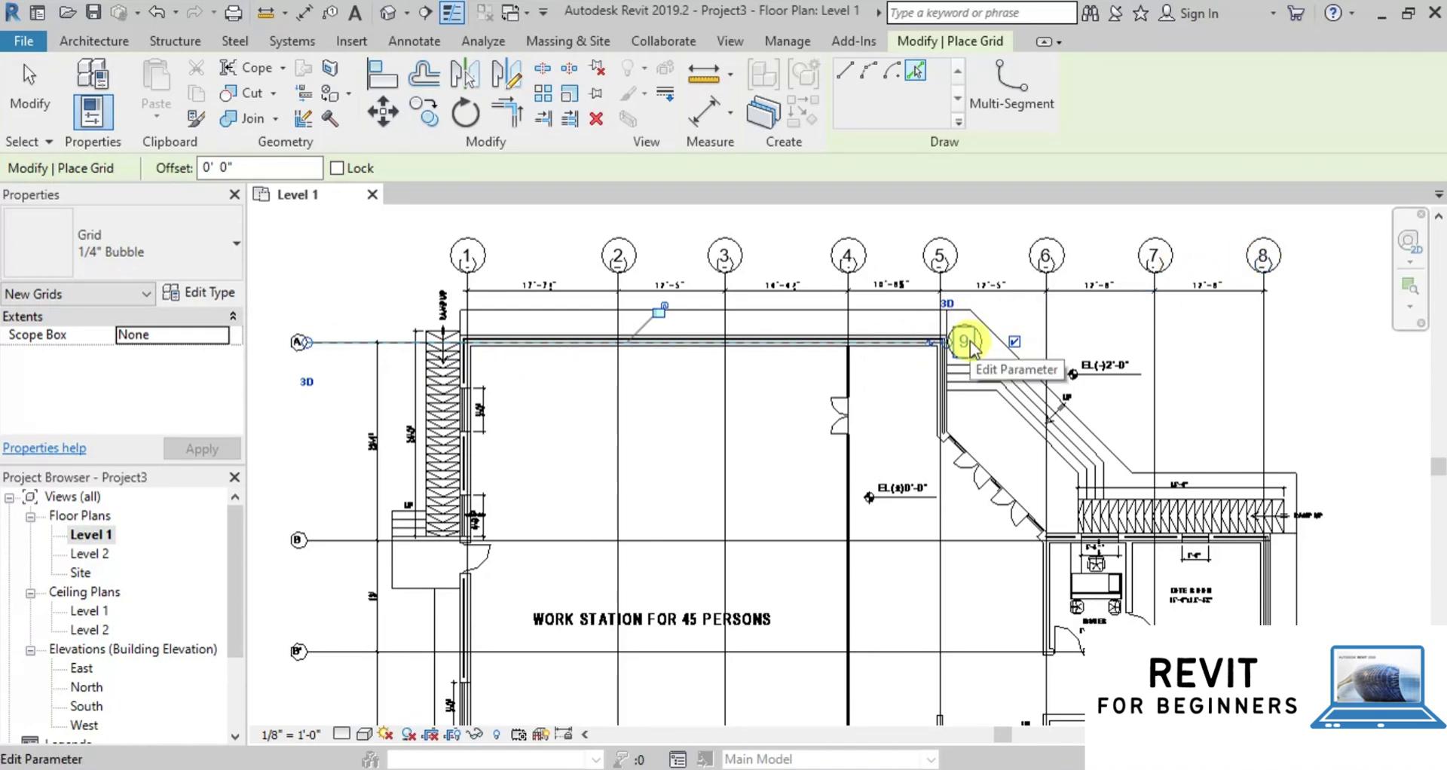
pyautogui.click(29, 97)
pyautogui.click(799, 343)
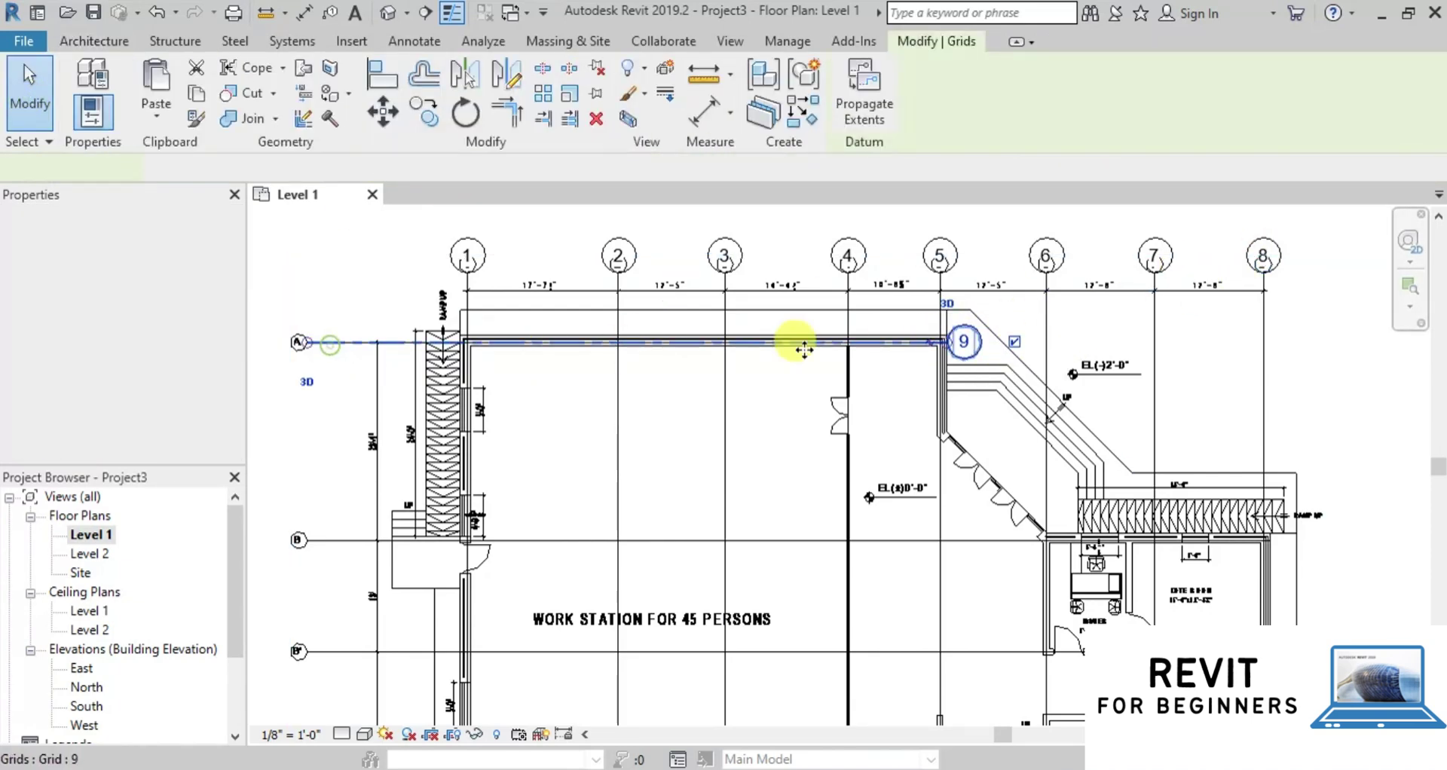
pyautogui.click(963, 341)
pyautogui.write('A')
pyautogui.press('Return')
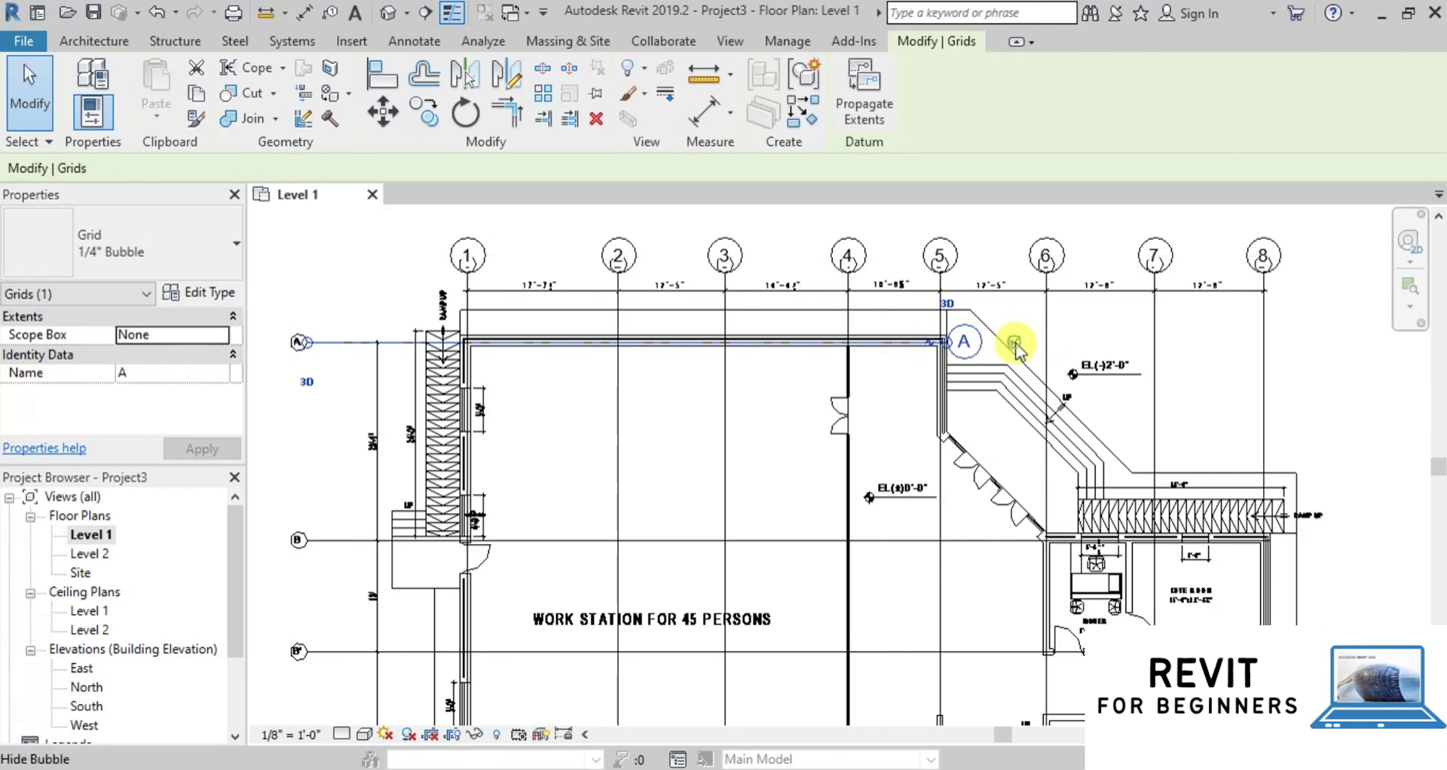
# Switch gridline A's bubble from its right end to its left end
pyautogui.click(1015, 342)
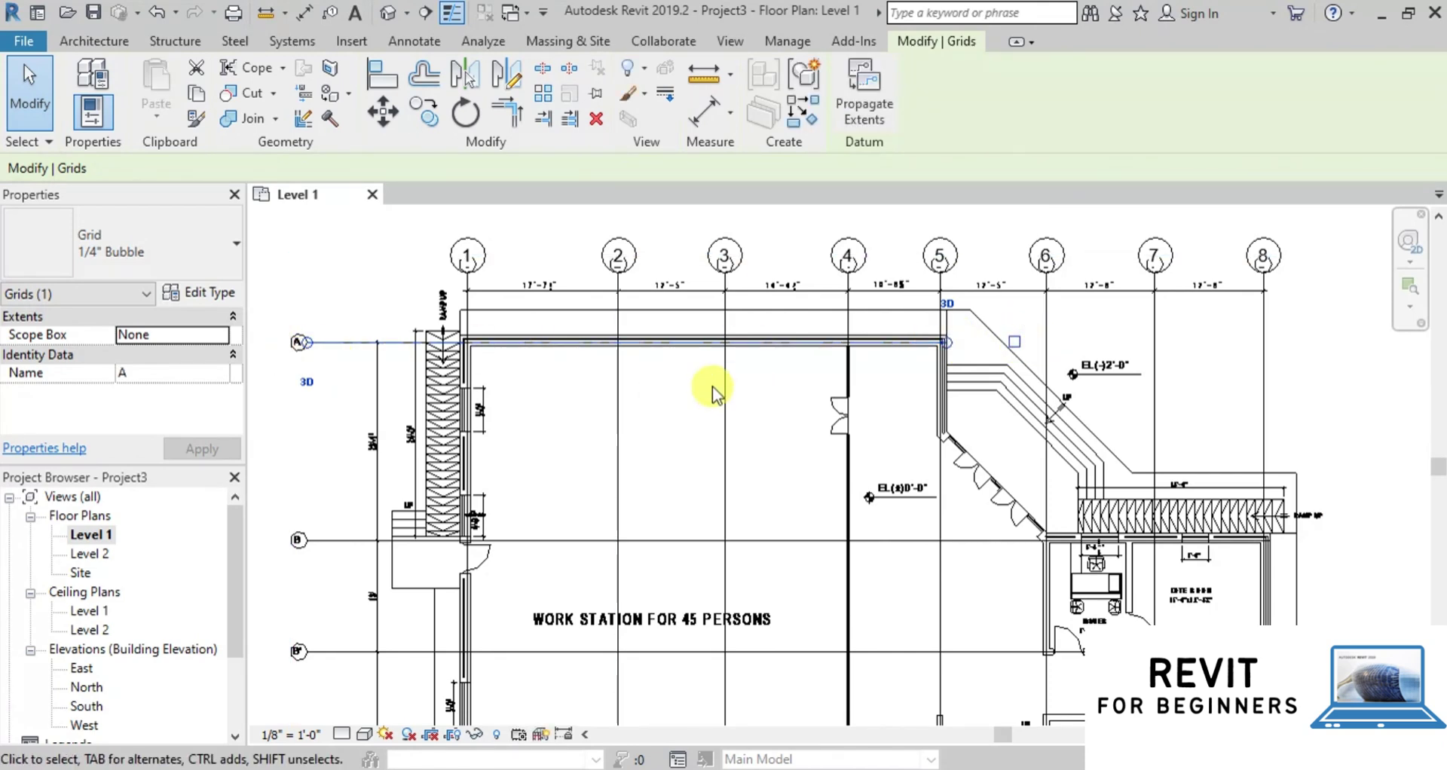
pyautogui.scroll(-2, 356, 388)
pyautogui.scroll(2, 369, 364)
pyautogui.click(367, 344)
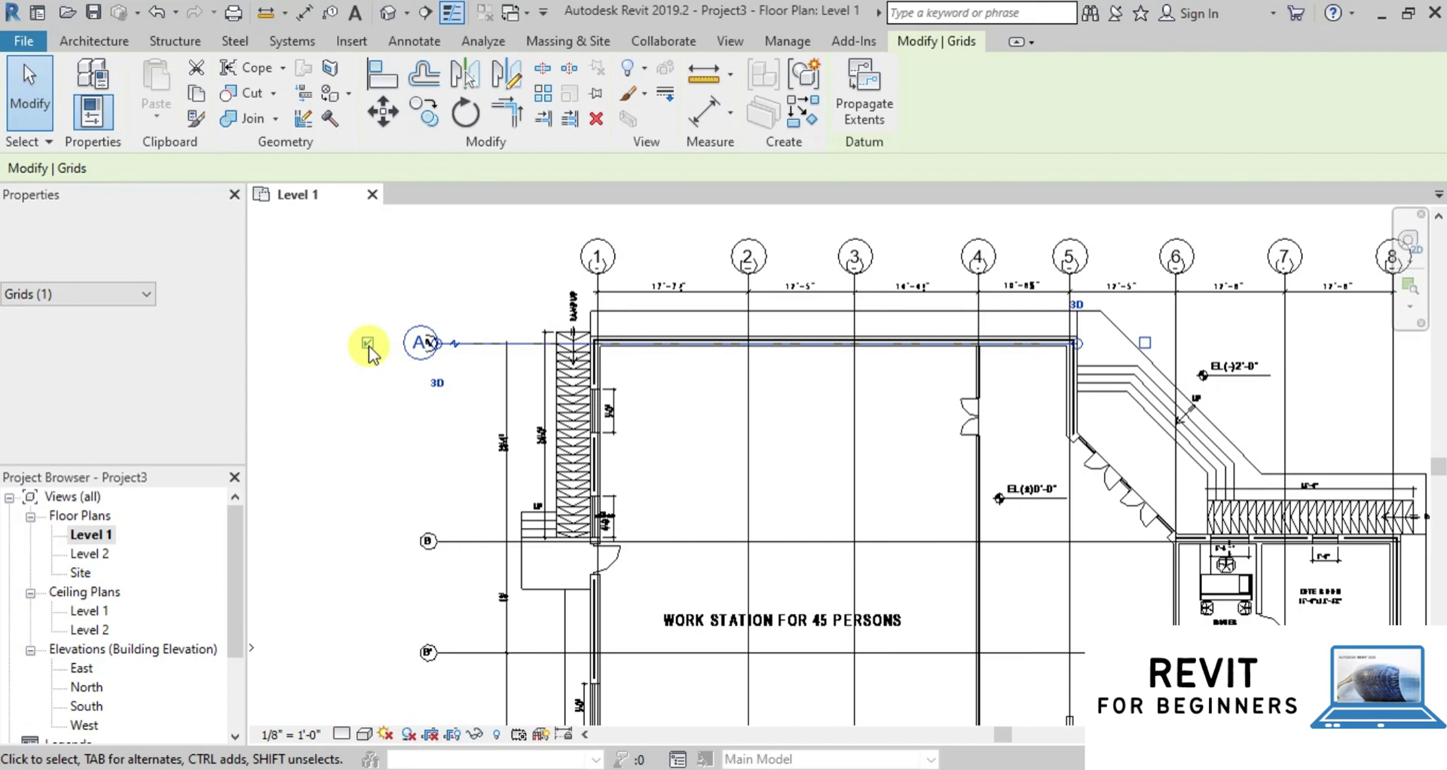
pyautogui.click(366, 403)
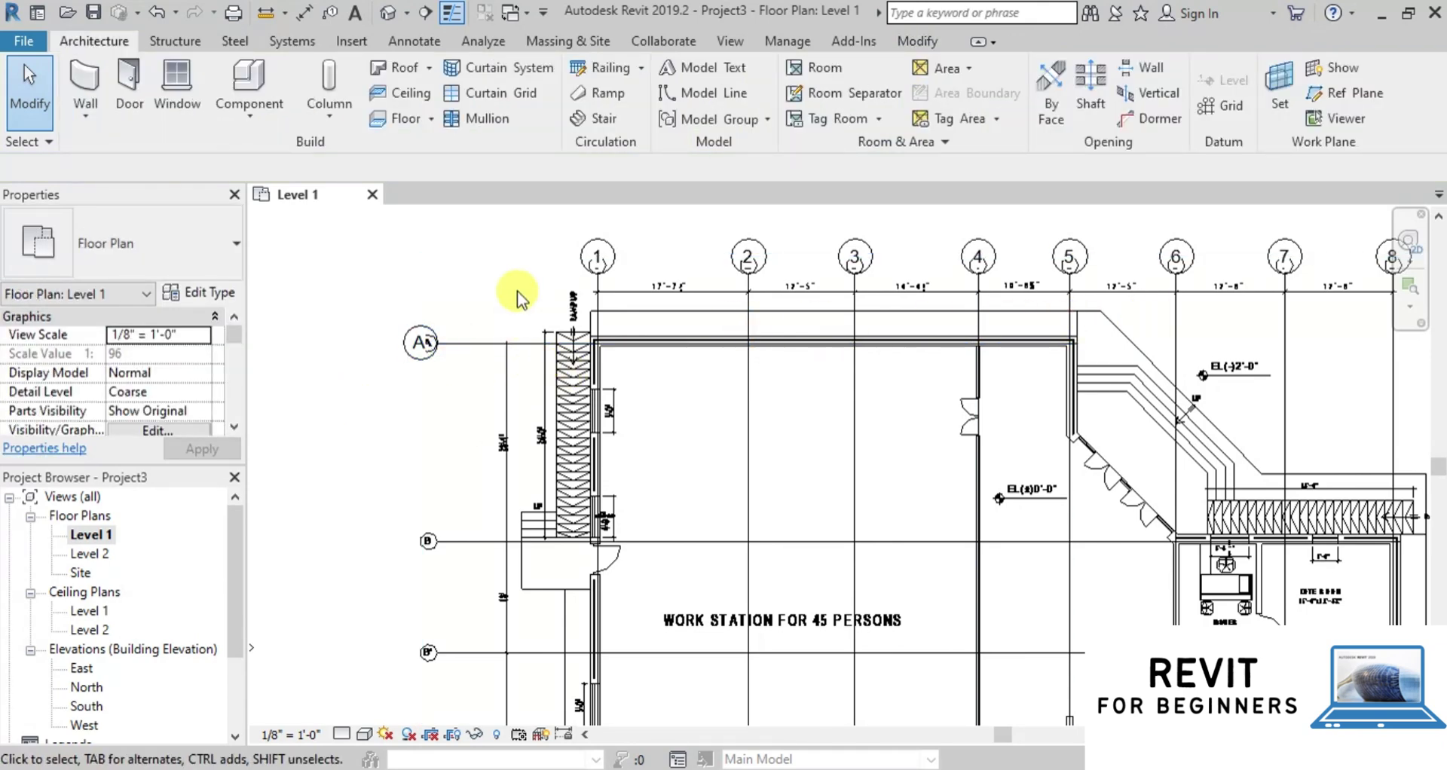
# Place gridlines on horizontal axes B and C by picking their lines in the linked plan
pyautogui.scroll(-2, 497, 285)
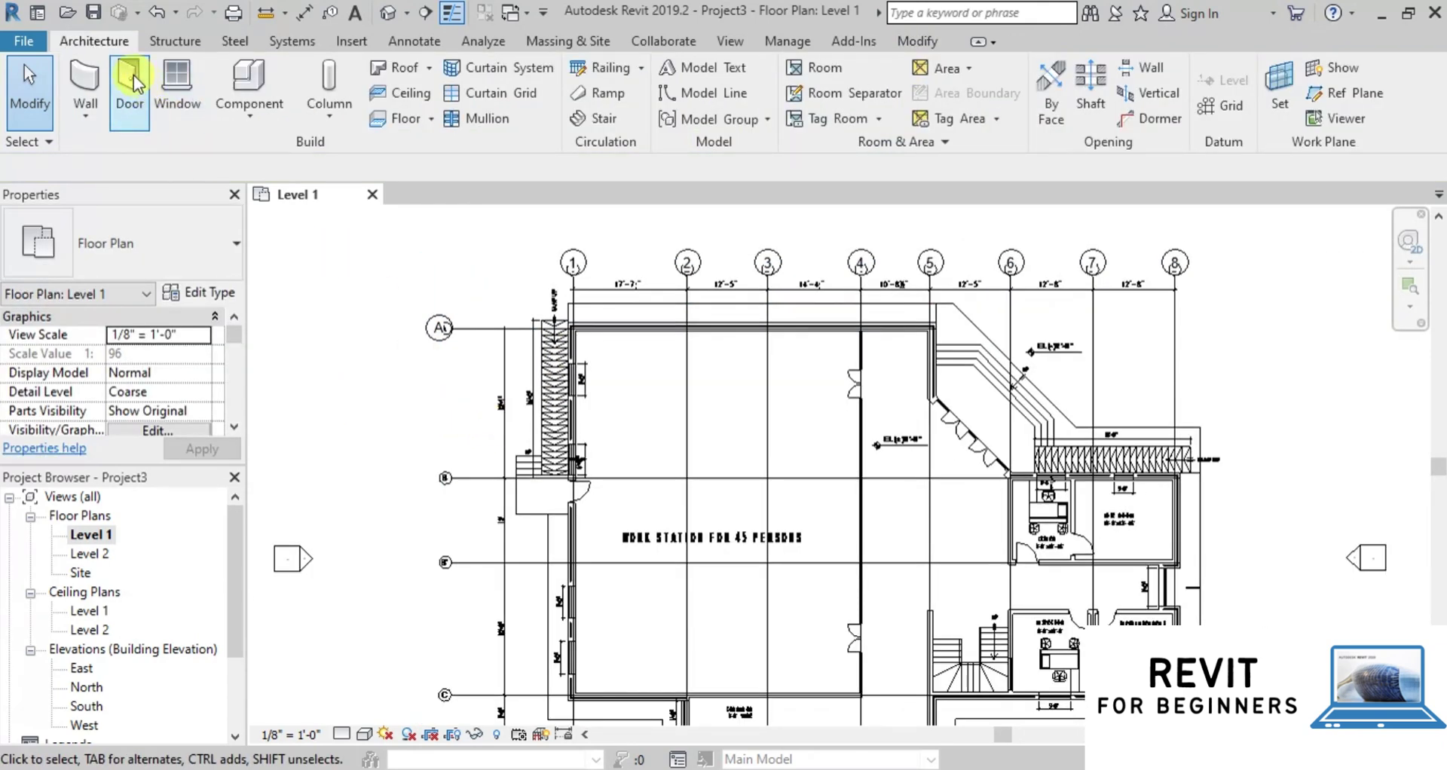
pyautogui.click(1215, 105)
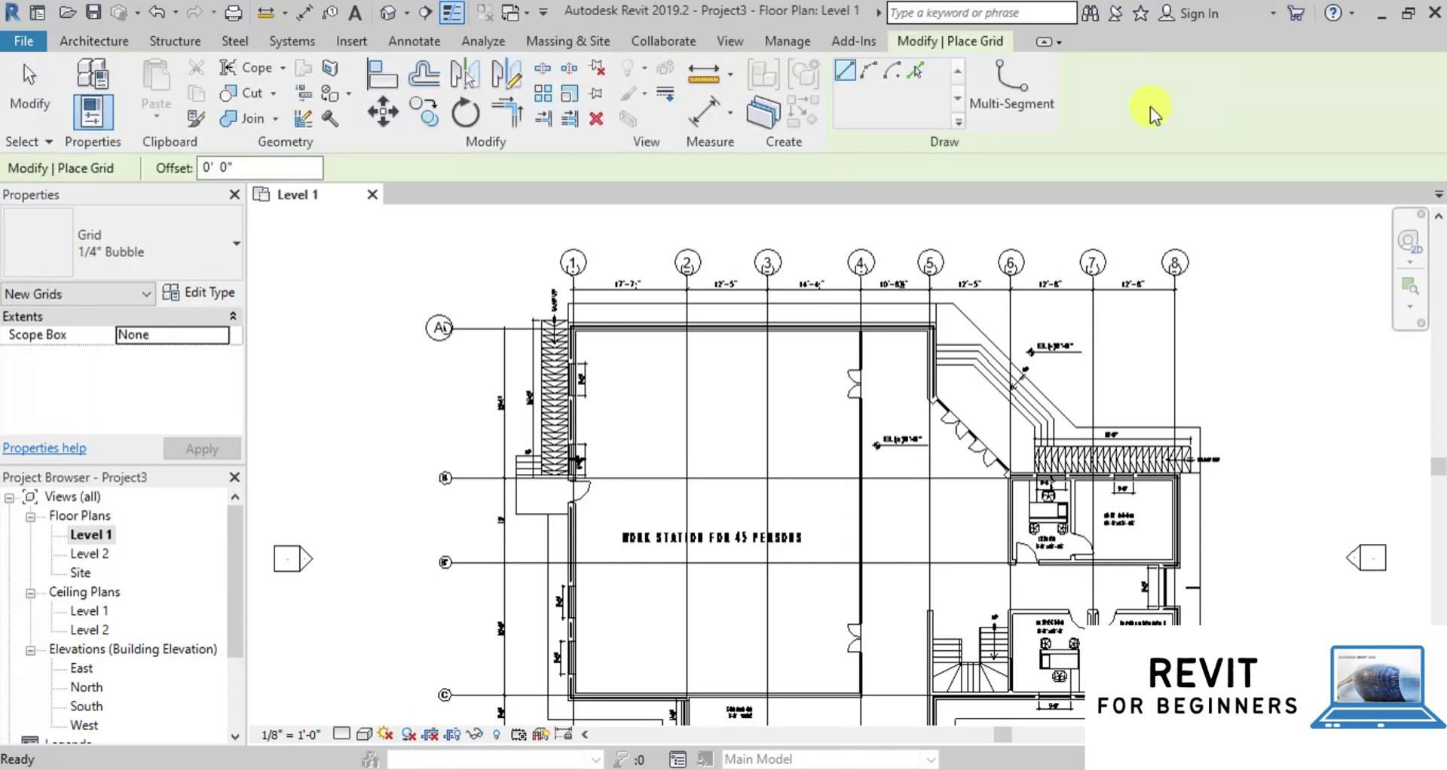
pyautogui.click(916, 73)
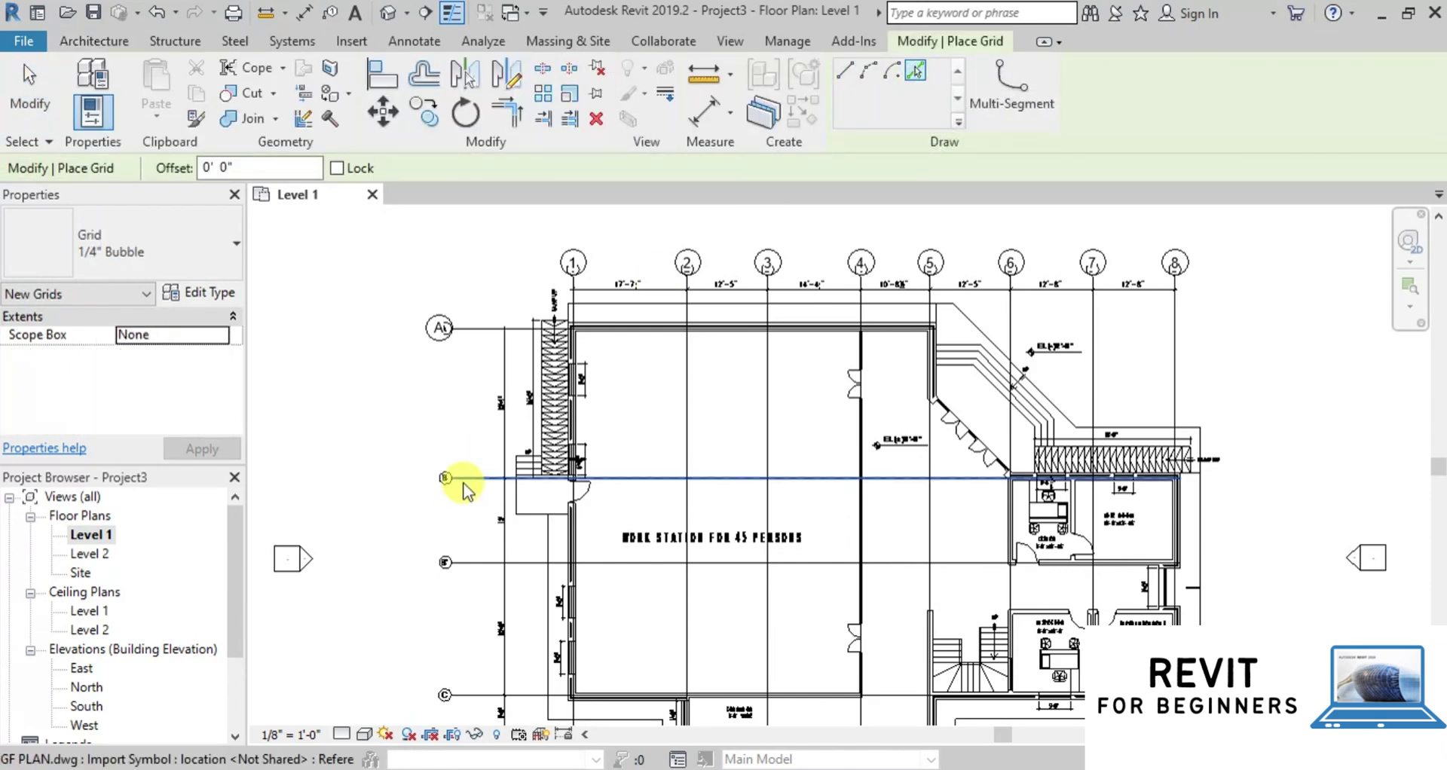
pyautogui.scroll(1, 456, 427)
pyautogui.click(457, 420)
pyautogui.scroll(-2, 650, 618)
pyautogui.scroll(3, 650, 617)
pyautogui.click(675, 520)
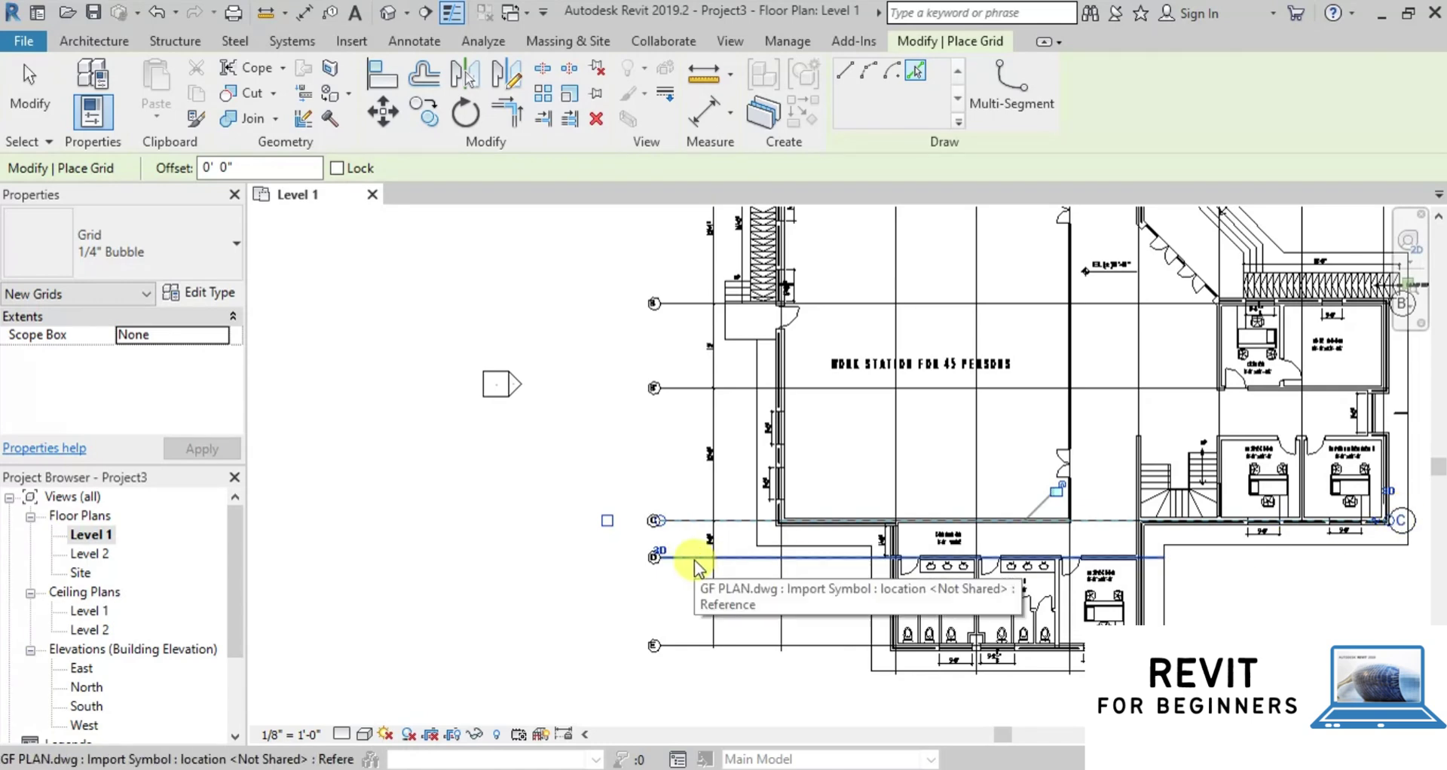
# Place gridlines on horizontal axes D, E and B' by picking their lines in the linked plan
pyautogui.click(684, 567)
pyautogui.scroll(3, 678, 343)
pyautogui.click(685, 491)
pyautogui.scroll(-2, 528, 467)
pyautogui.scroll(-3, 528, 467)
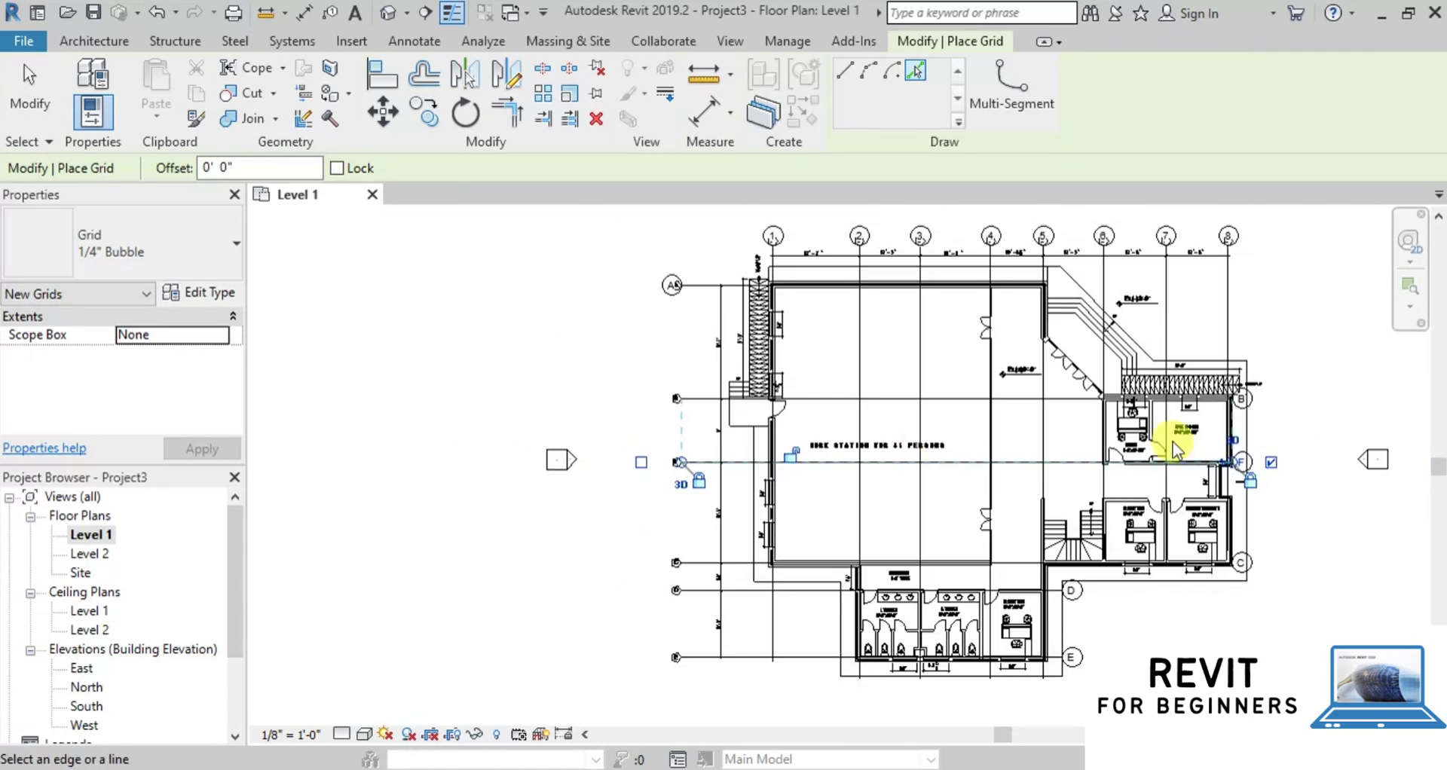
# Rename the gridline on the axis between B and C as B'
pyautogui.scroll(3, 1090, 476)
pyautogui.press('Escape')
pyautogui.click(1090, 476)
pyautogui.scroll(-1, 1124, 508)
pyautogui.scroll(-2, 1116, 501)
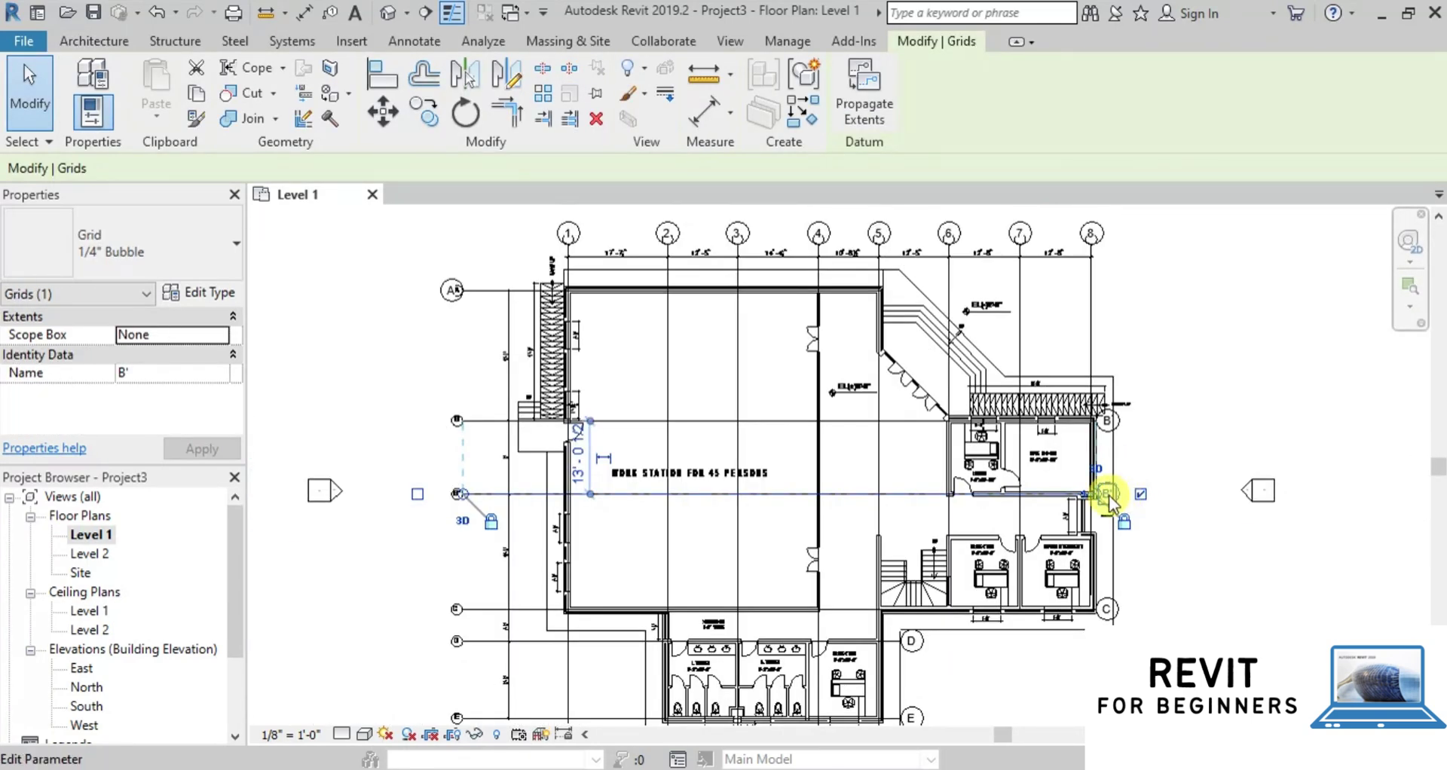
pyautogui.scroll(-2, 754, 483)
pyautogui.press('Escape')
# Switch the bubbles of gridlines B, B', C, D and E from their right ends to their left ends
pyautogui.click(804, 447)
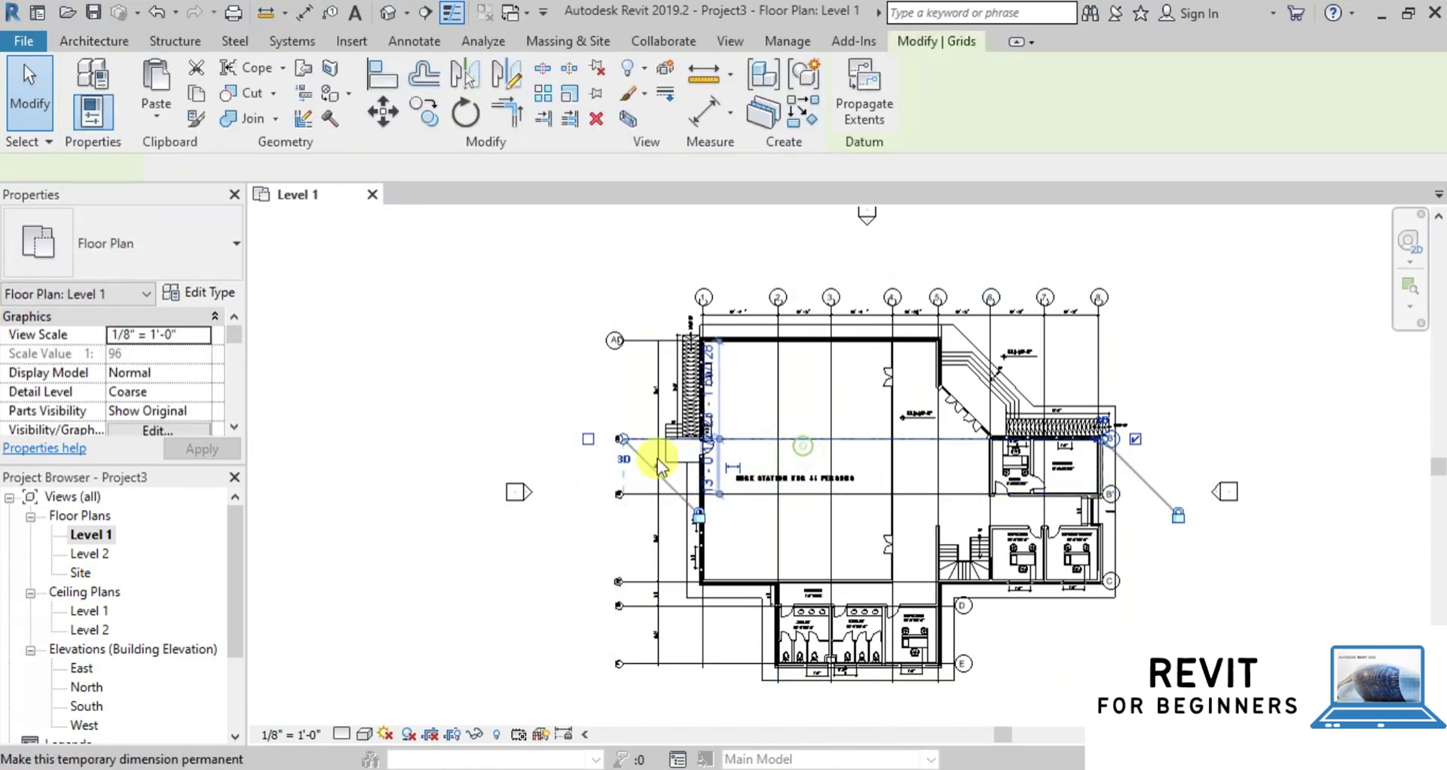
pyautogui.press('Escape')
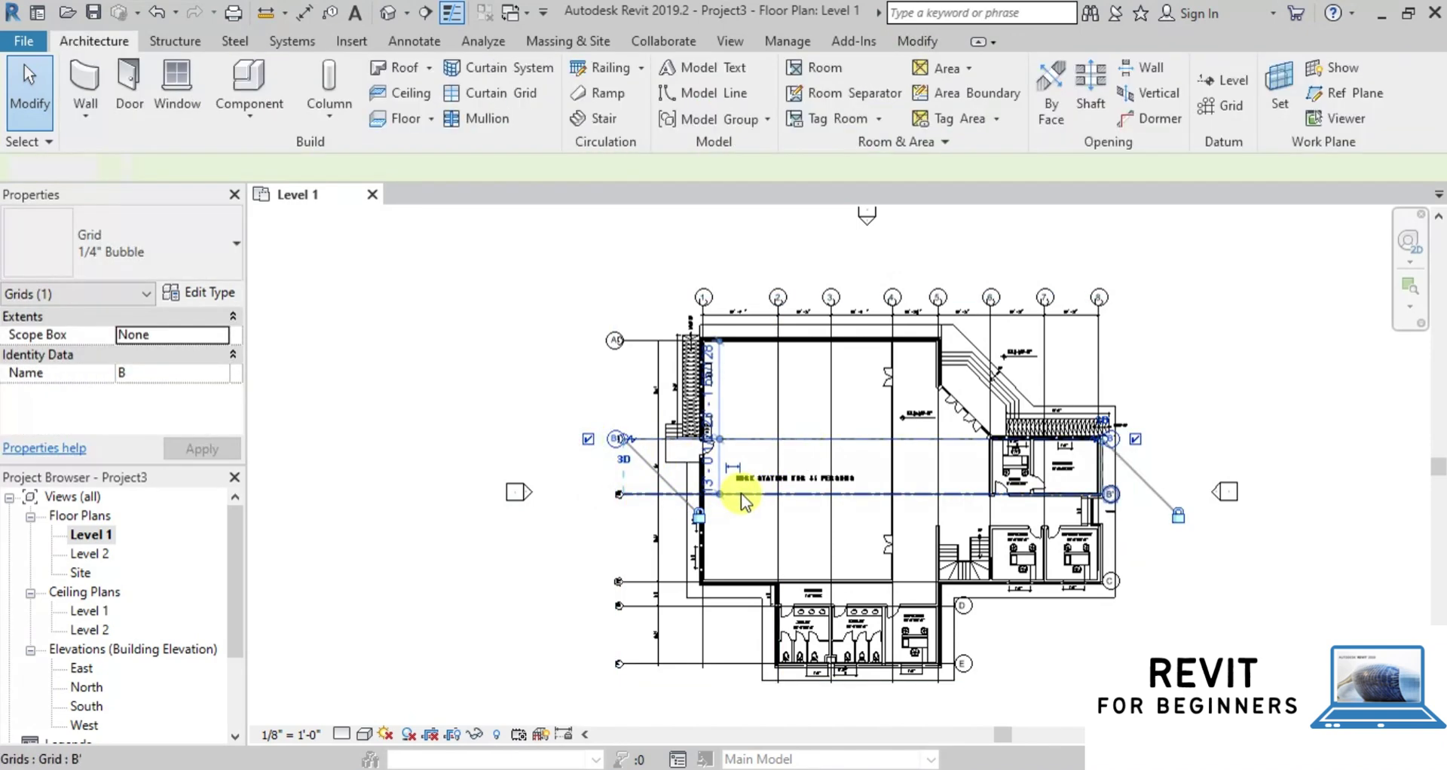
pyautogui.click(673, 666)
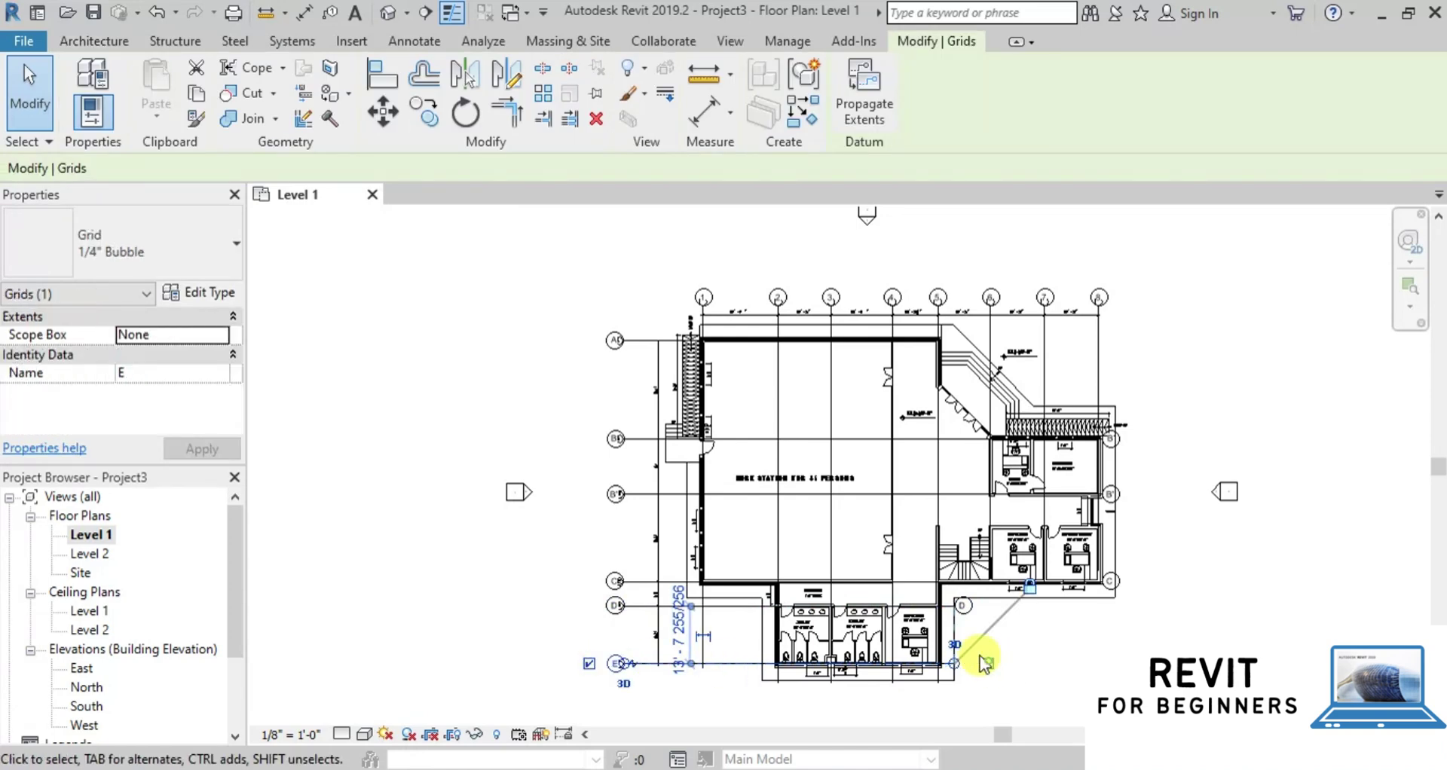
pyautogui.click(904, 493)
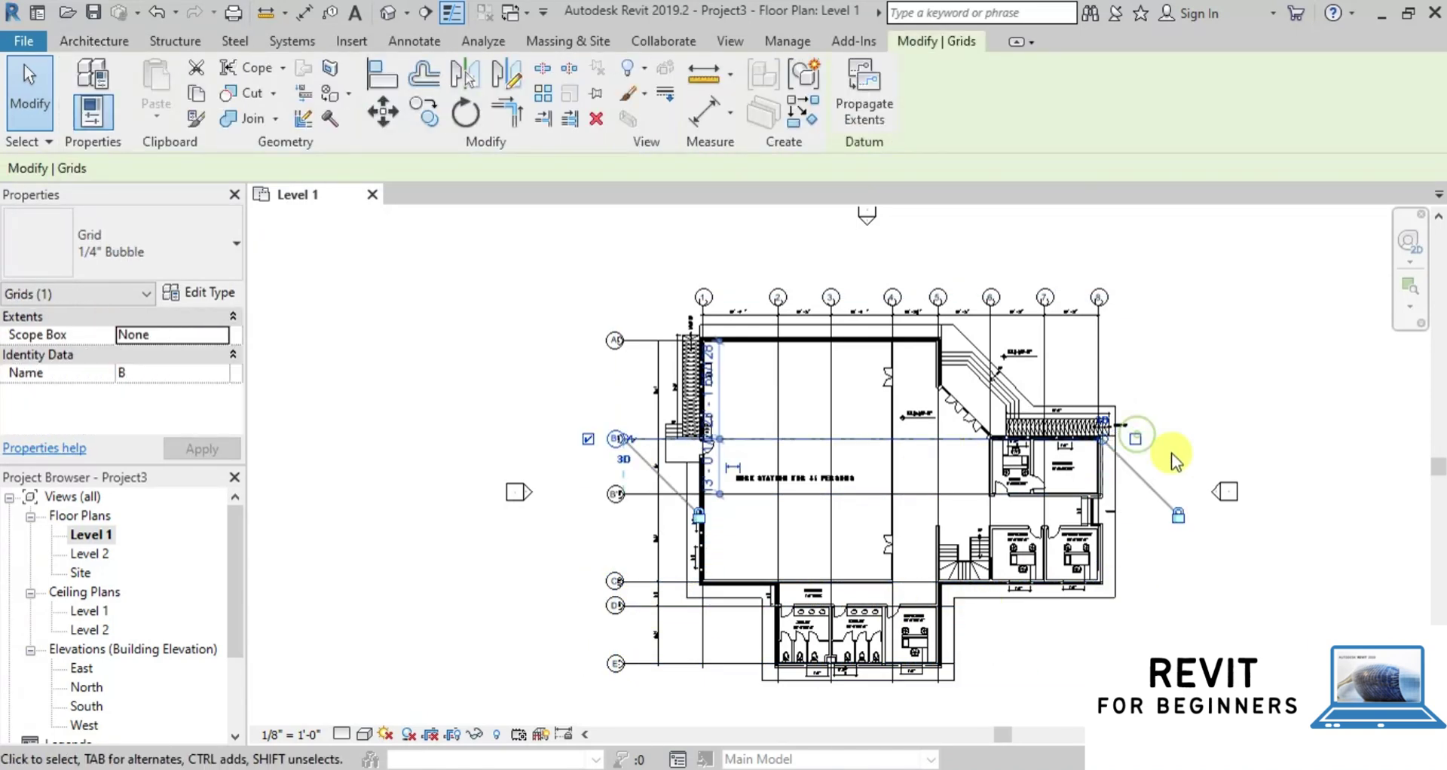
pyautogui.click(1178, 428)
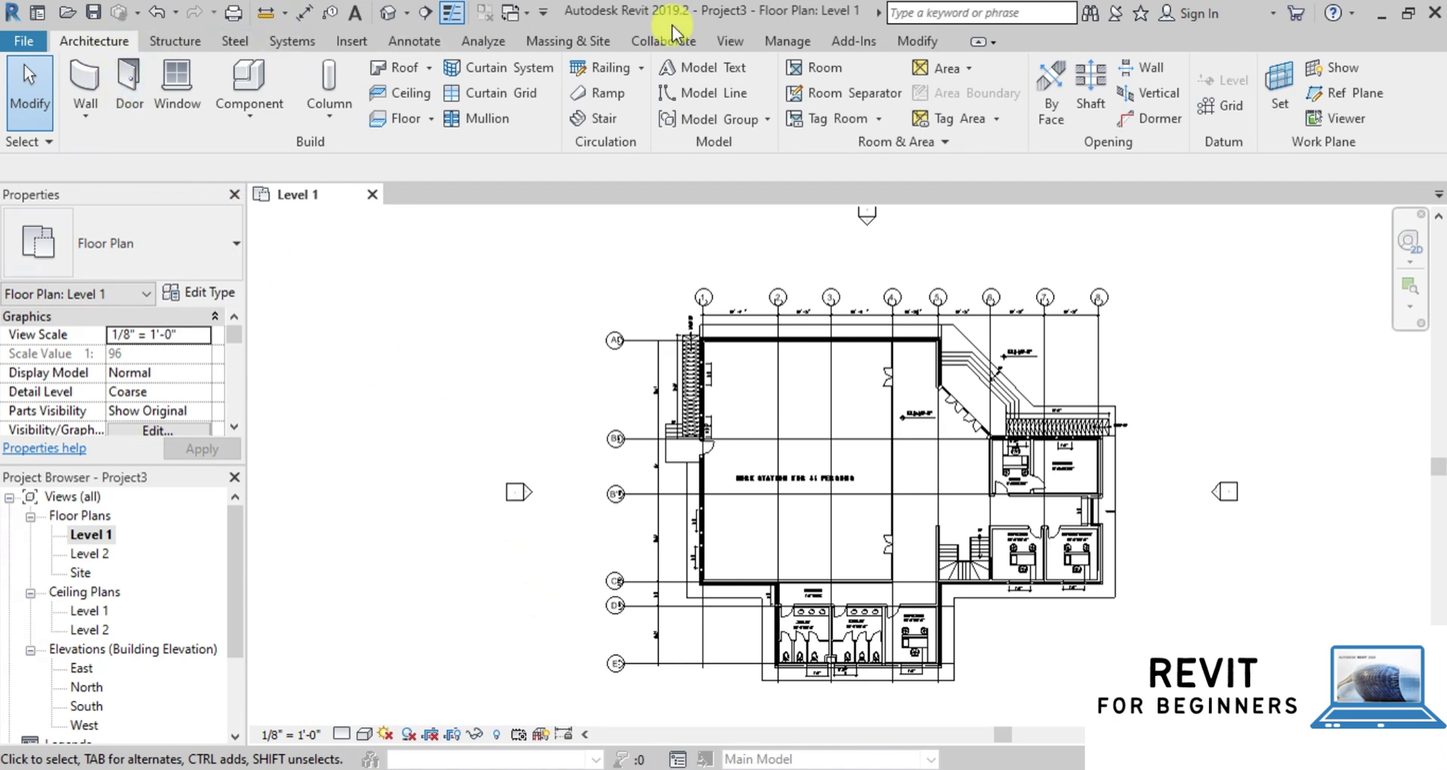
# Hide the imported GF PLAN.dwg in the Level 1 floor plan with a Visibility/Graphics override
pyautogui.click(730, 40)
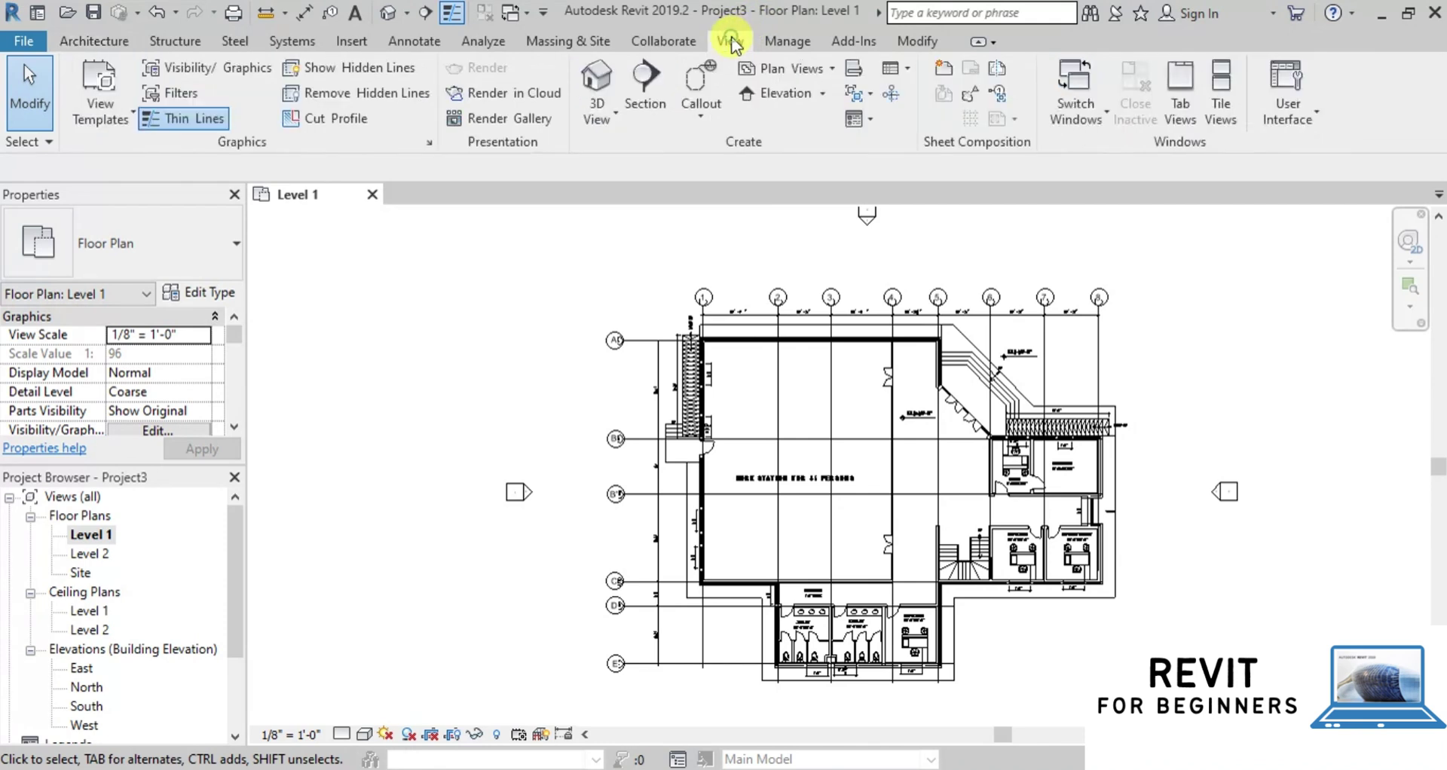
pyautogui.click(237, 70)
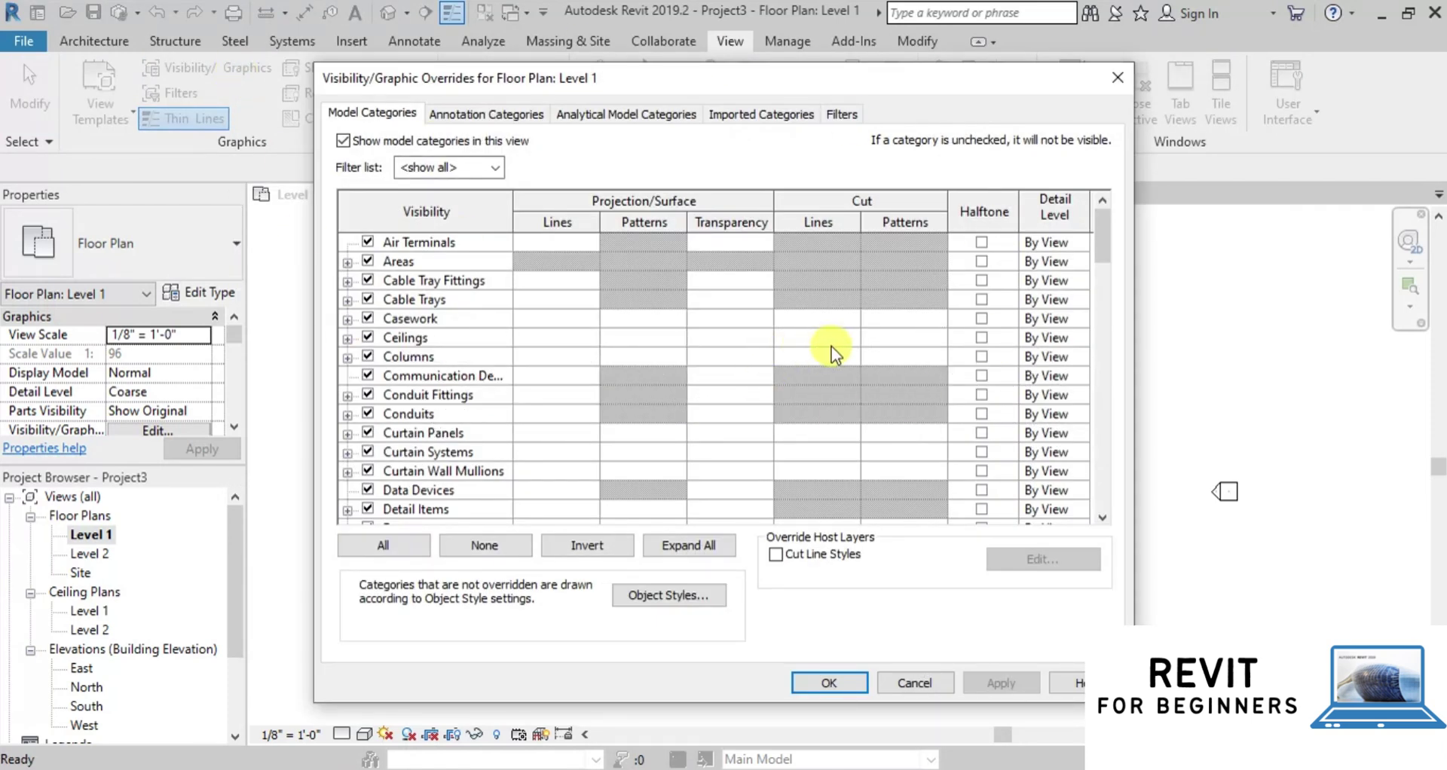
pyautogui.click(740, 115)
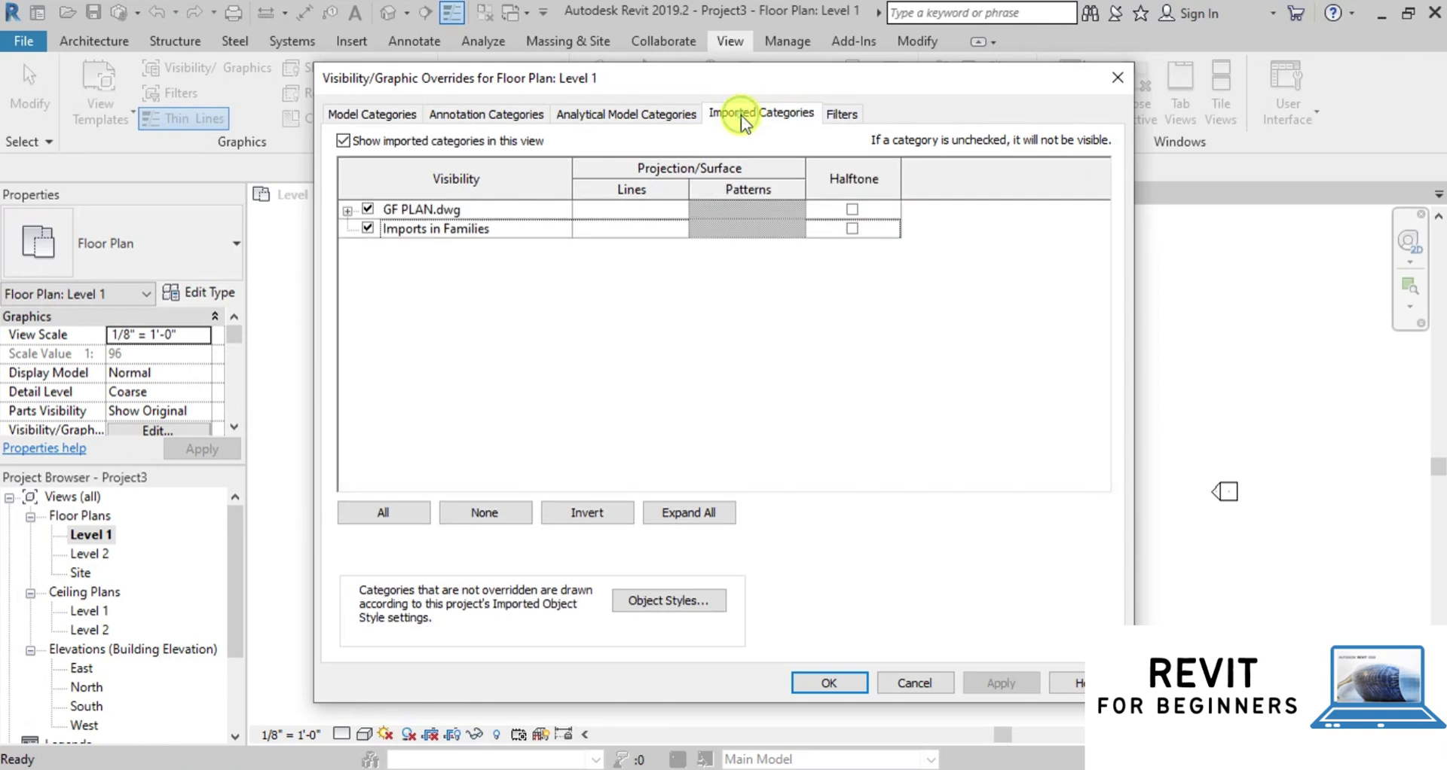
pyautogui.click(369, 209)
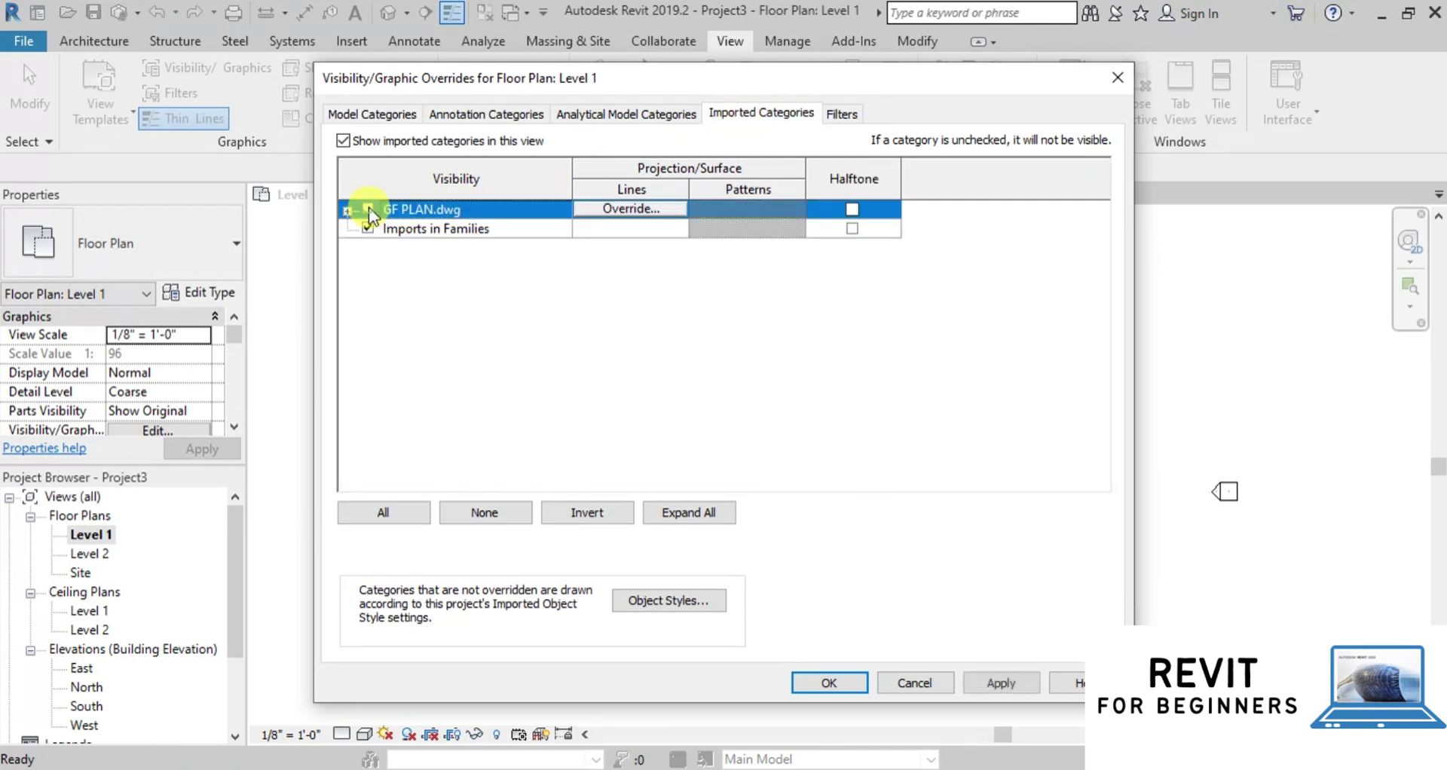
pyautogui.click(1006, 683)
pyautogui.click(852, 681)
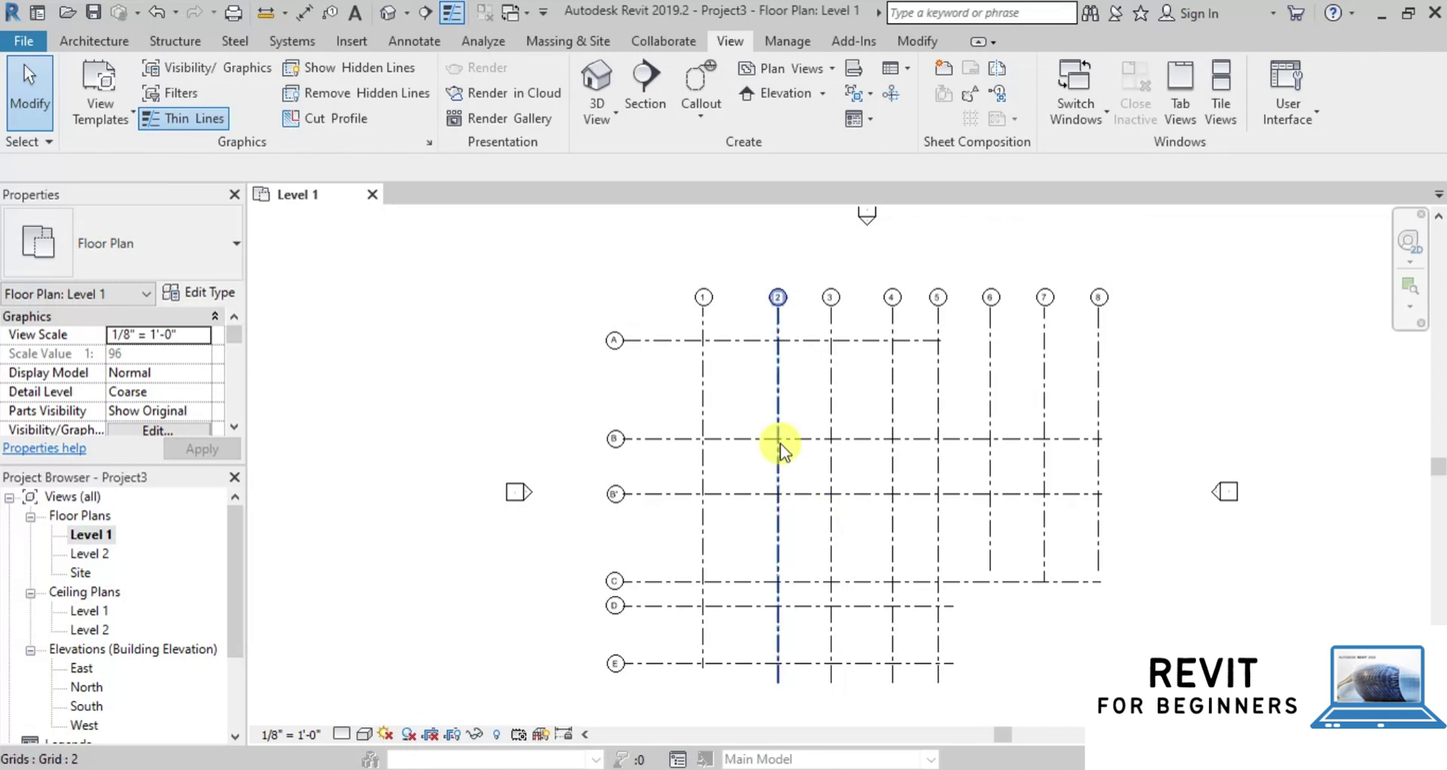
# Make GF PLAN.dwg visible again in Level 1's Visibility/Graphic Overrides
pyautogui.press('v')
pyautogui.press('g')
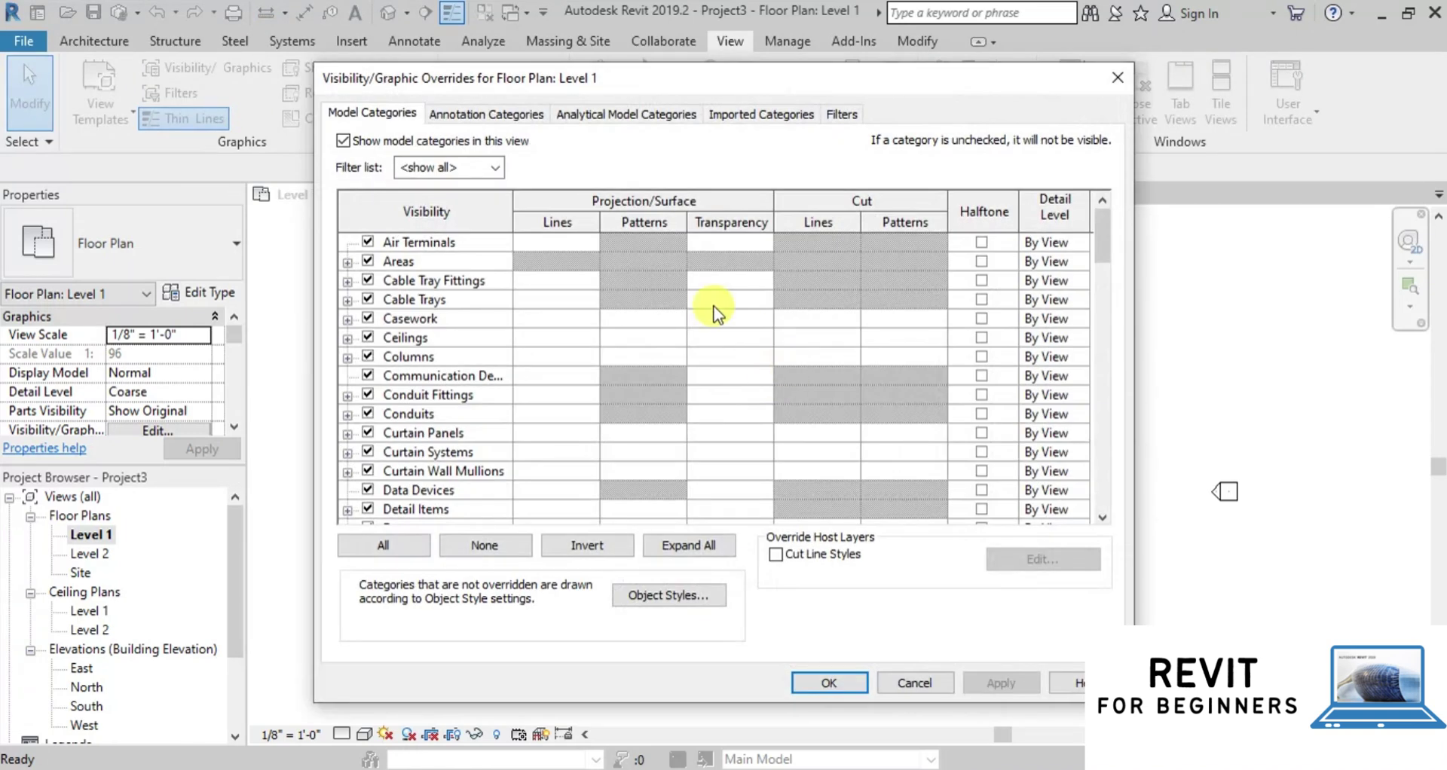
pyautogui.click(762, 113)
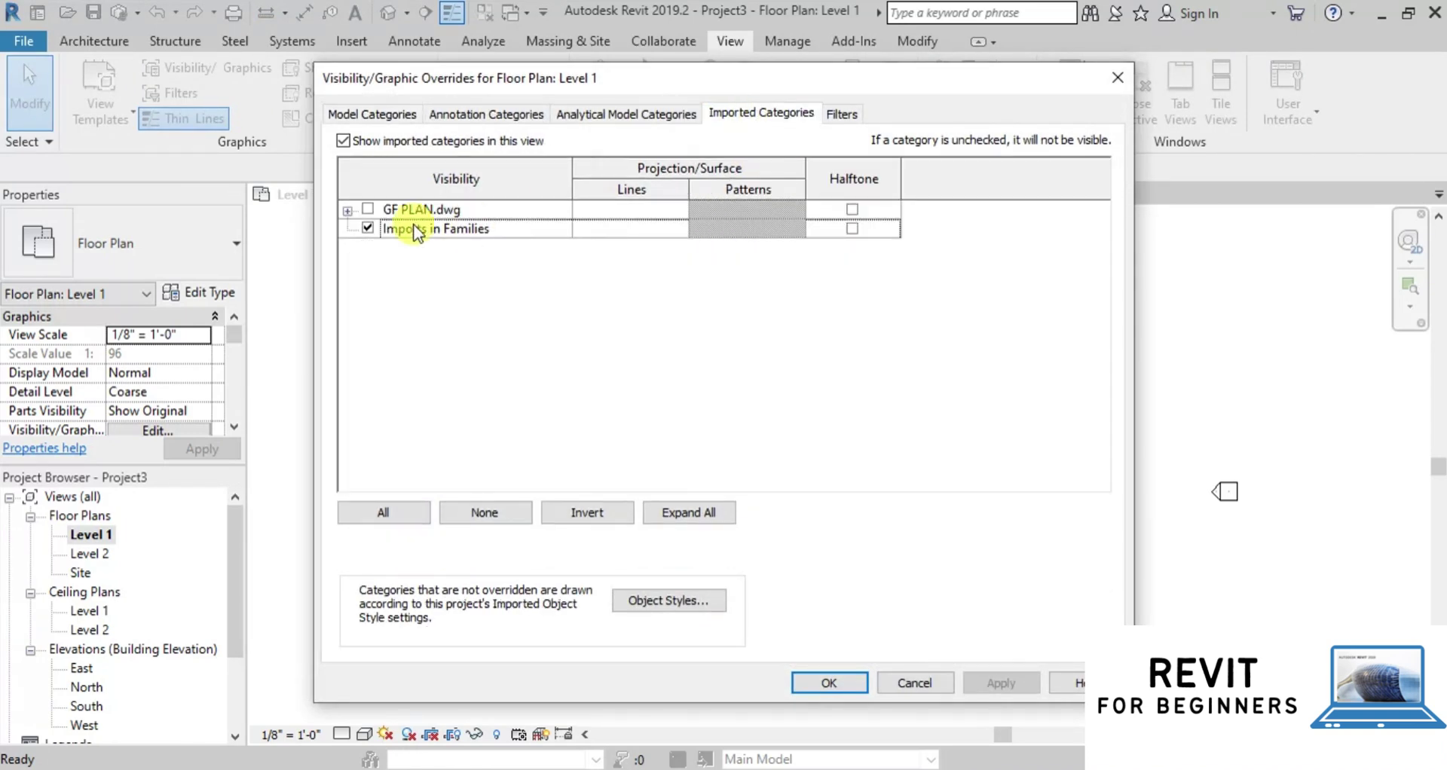
pyautogui.click(370, 209)
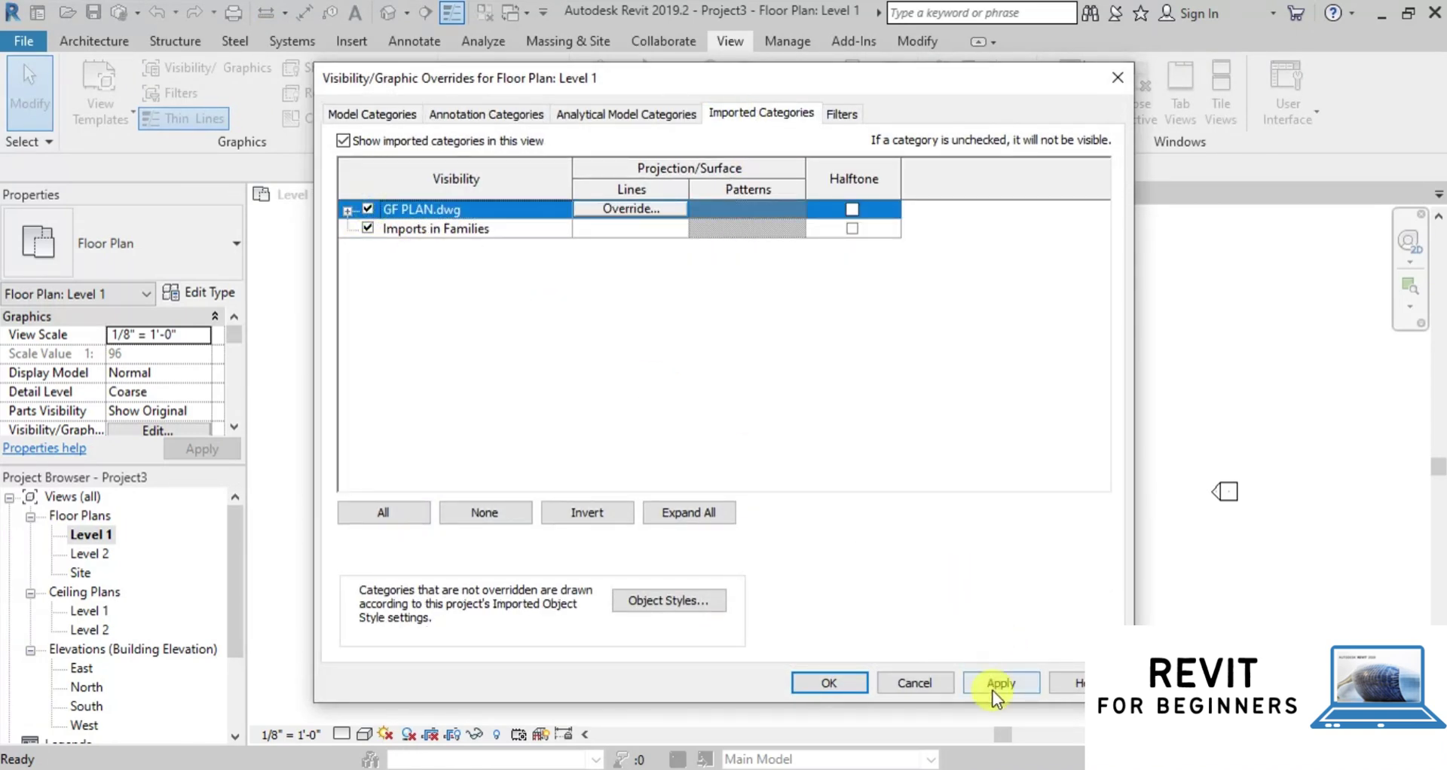
pyautogui.click(993, 687)
pyautogui.click(841, 684)
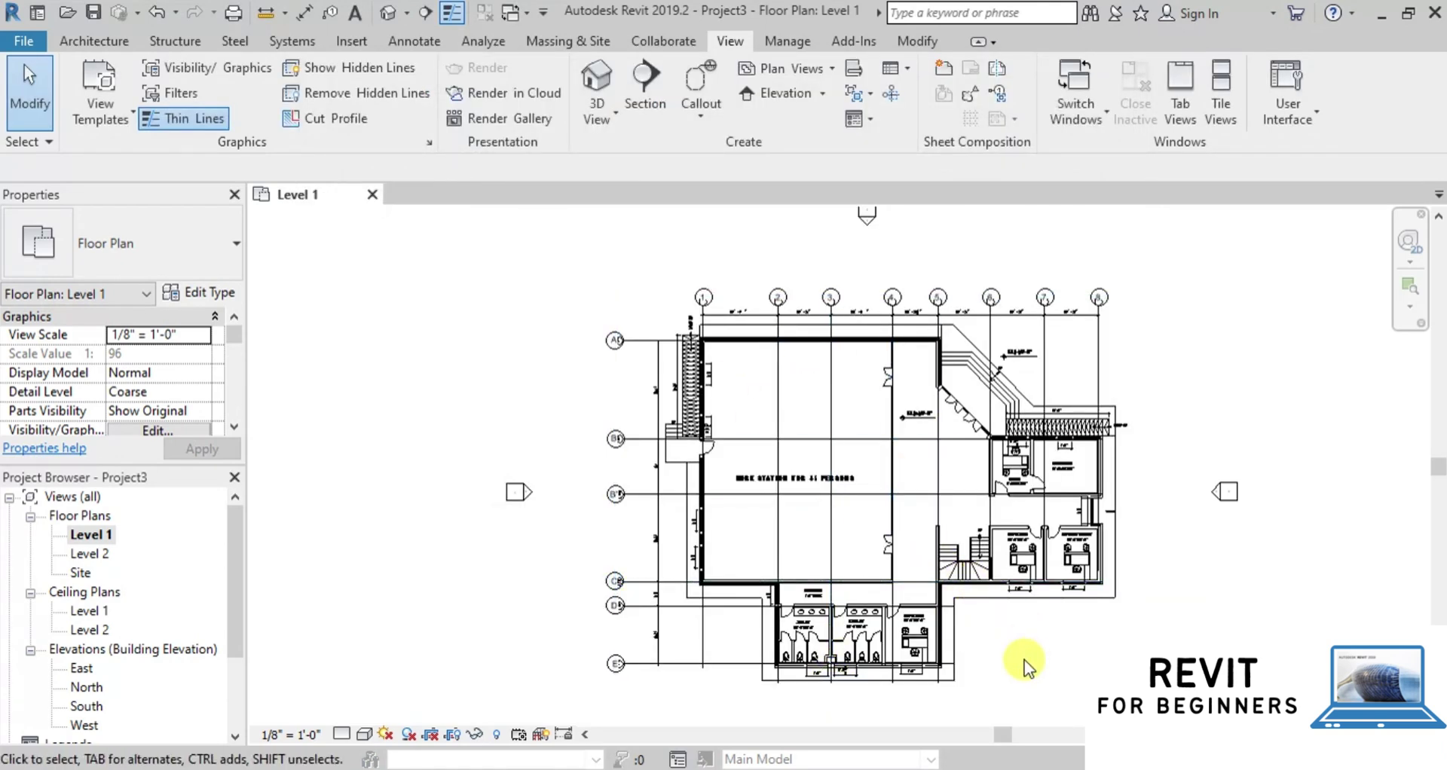
# Temporarily hide the category of the linked GF PLAN.dwg and reset the temporary hide
pyautogui.click(954, 630)
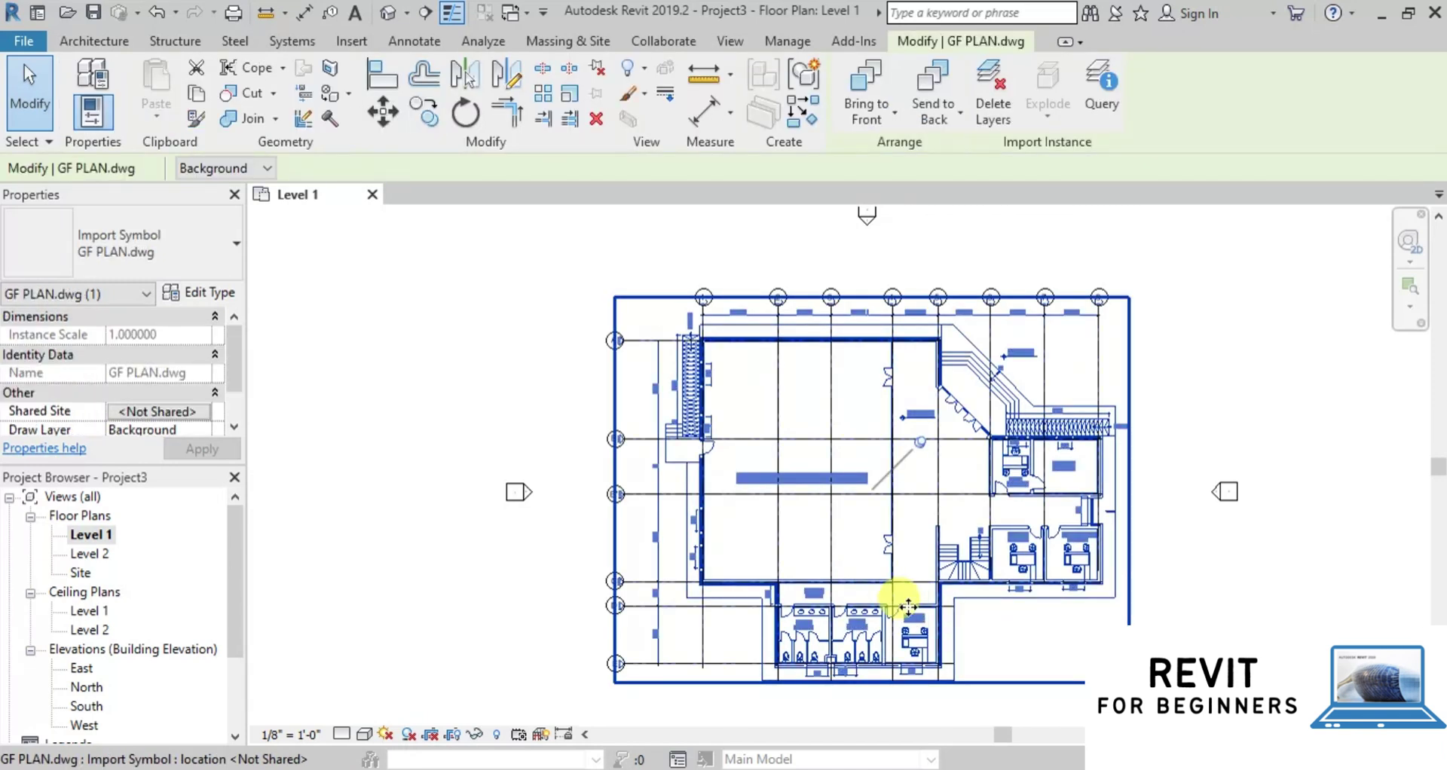
pyautogui.click(481, 737)
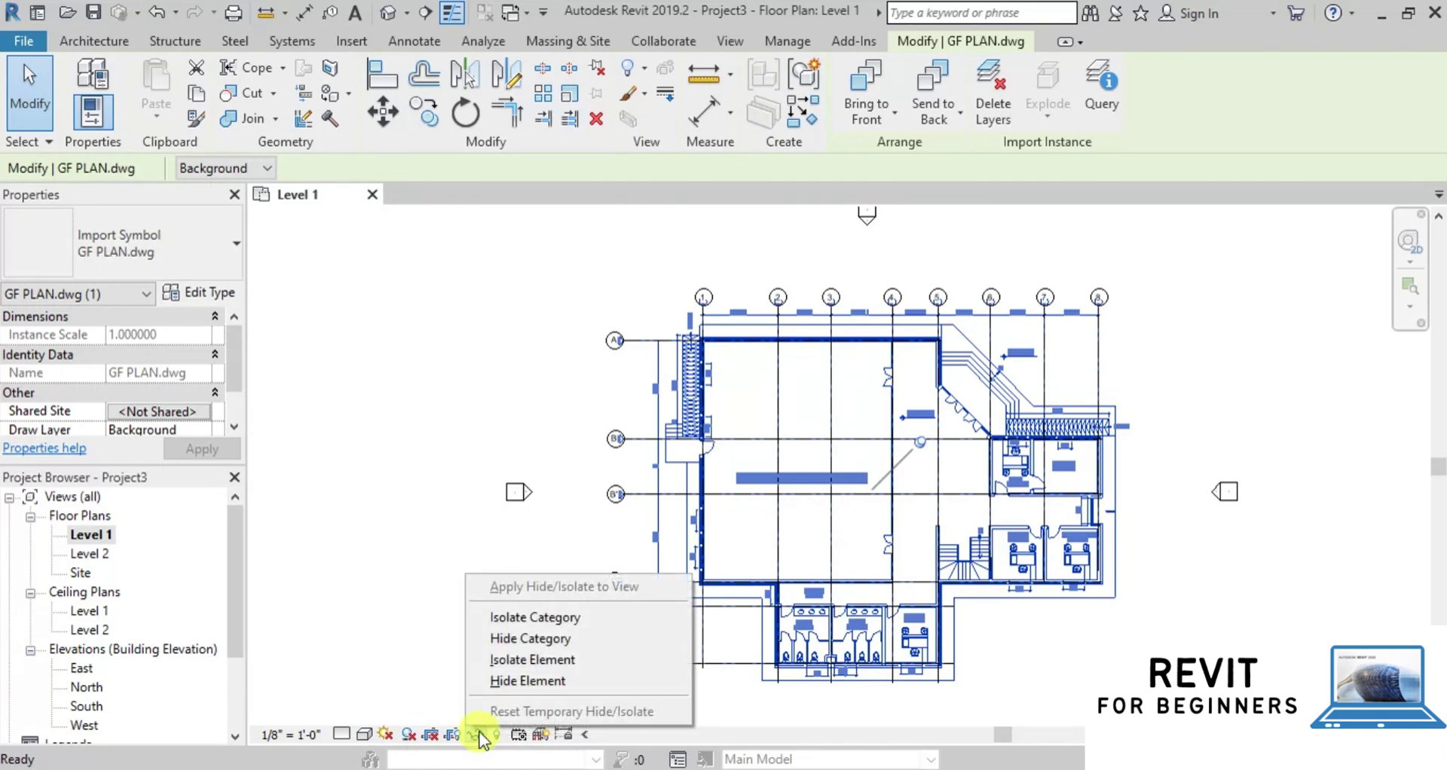
pyautogui.click(539, 638)
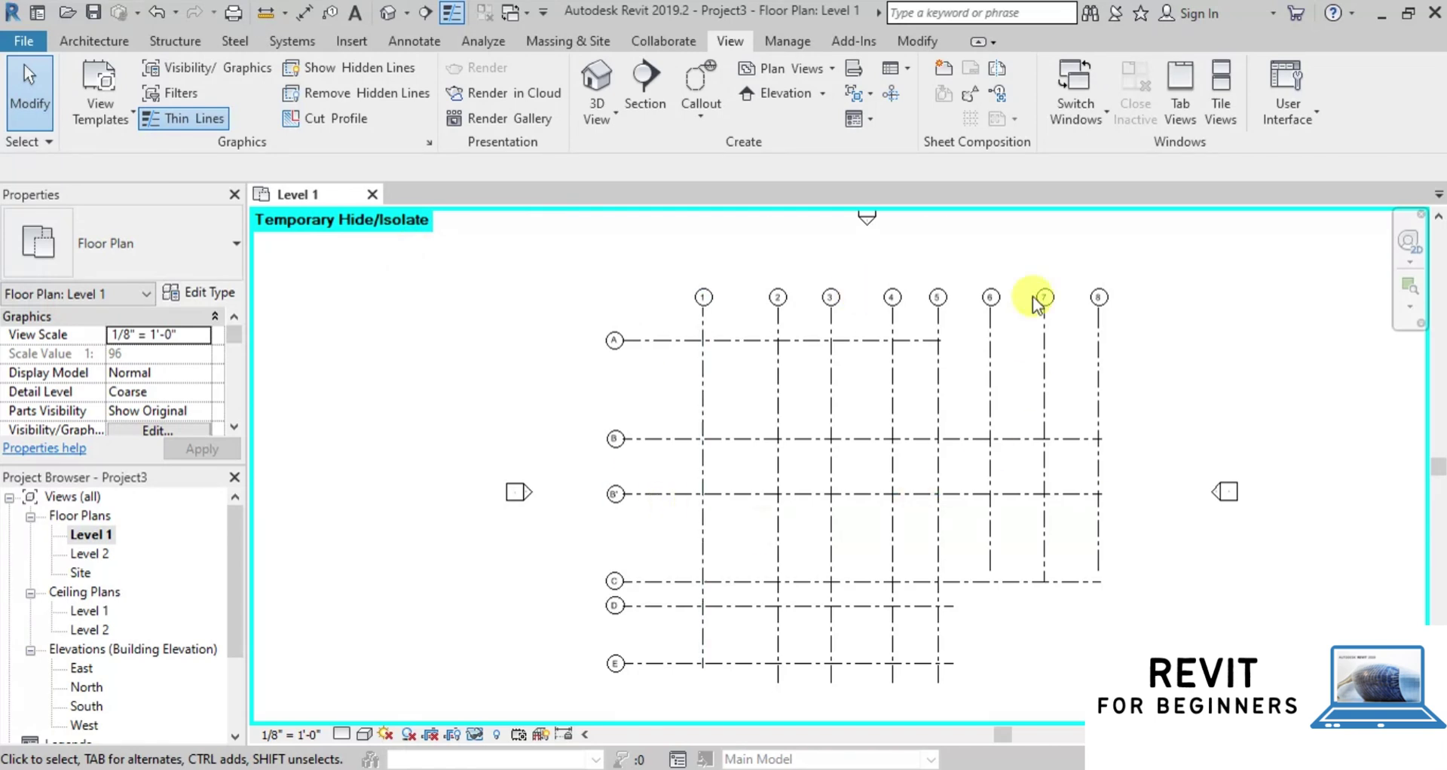
pyautogui.click(475, 735)
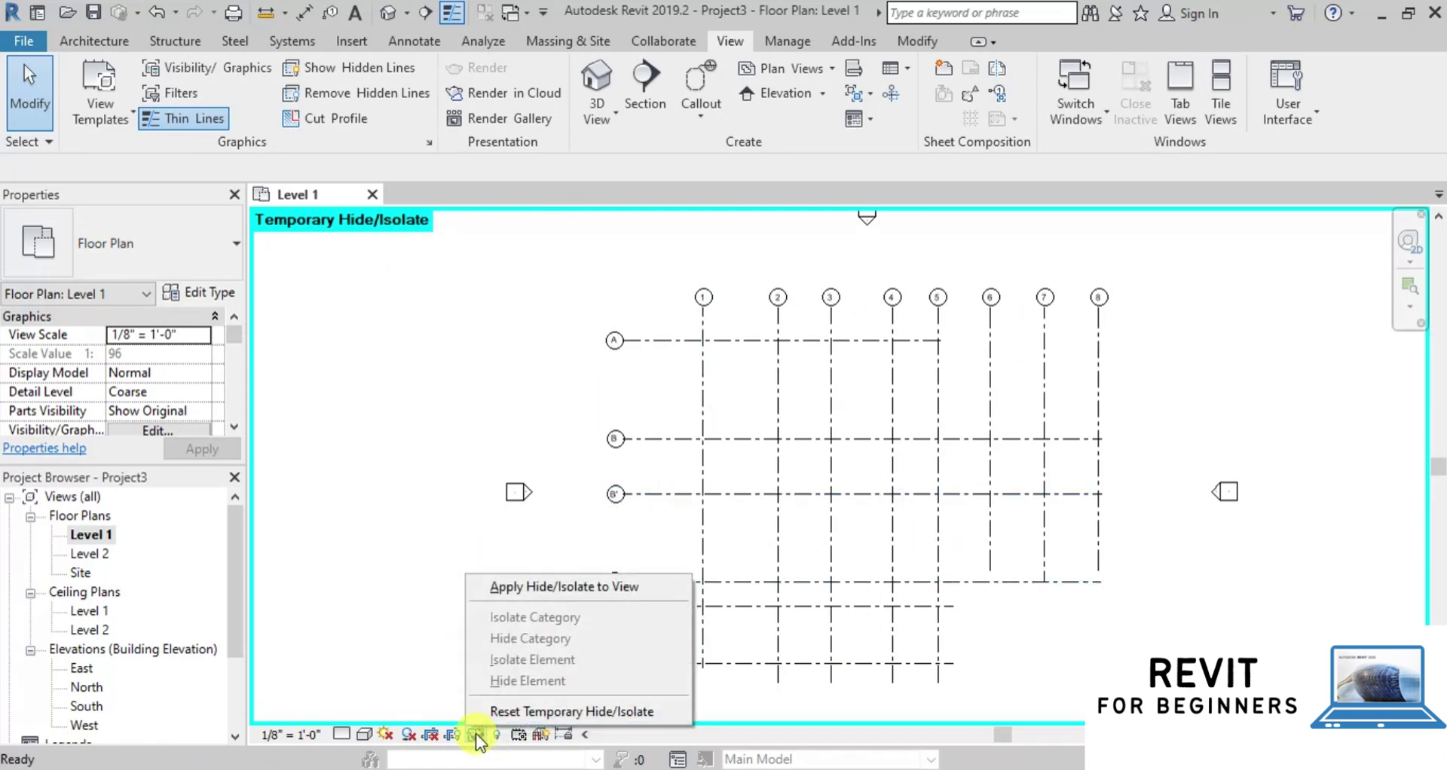
pyautogui.click(555, 712)
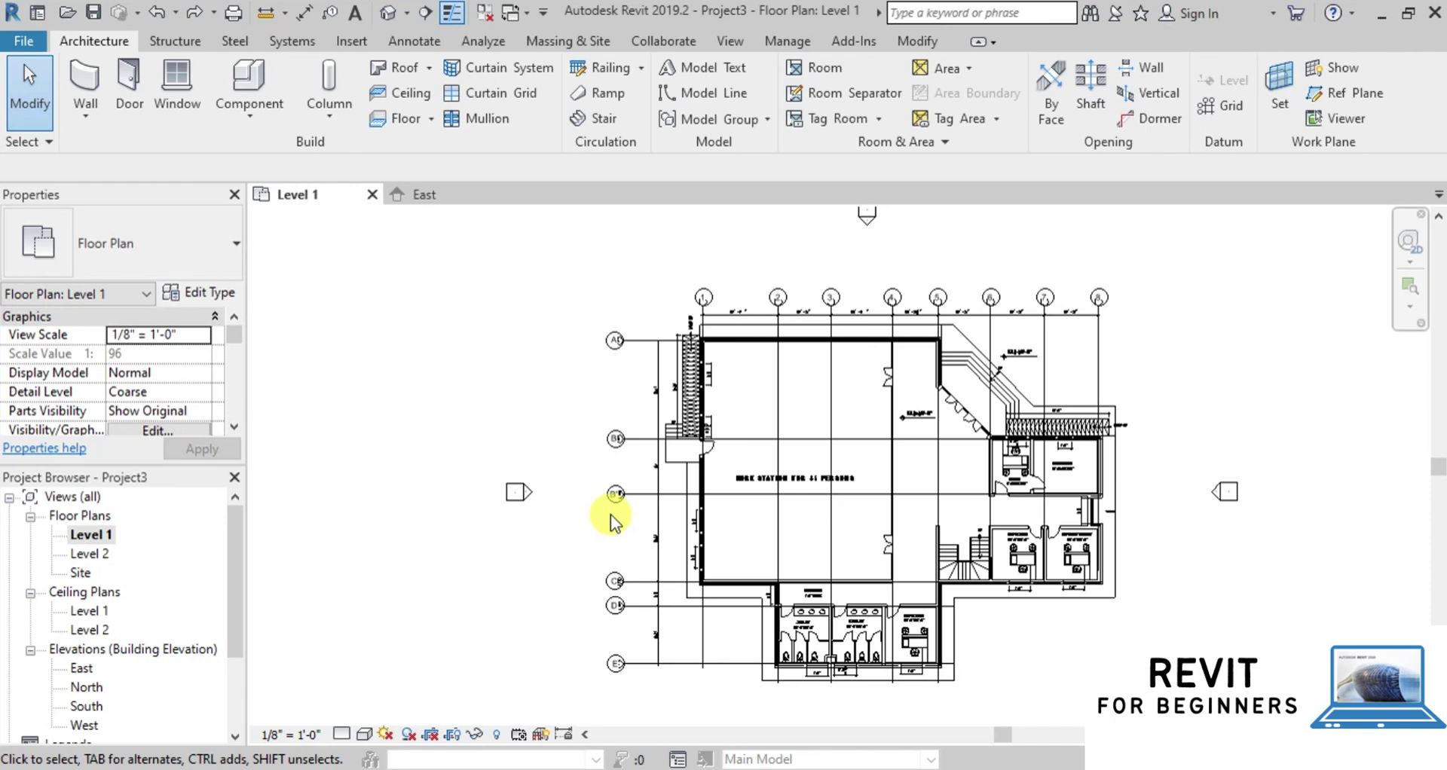
# Temporarily hide the category of the linked GF PLAN.dwg so only the grids show in Level 1
pyautogui.click(1046, 594)
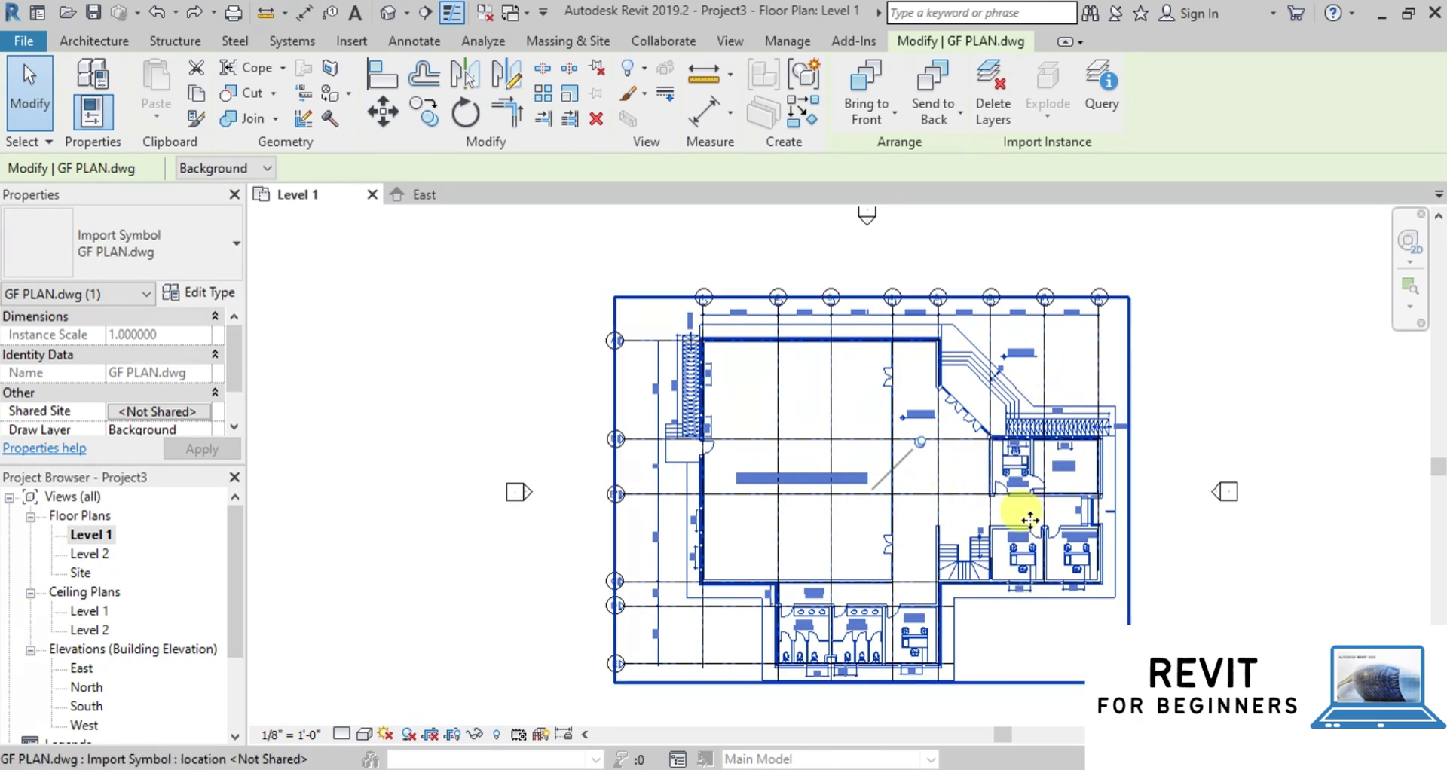
pyautogui.click(475, 735)
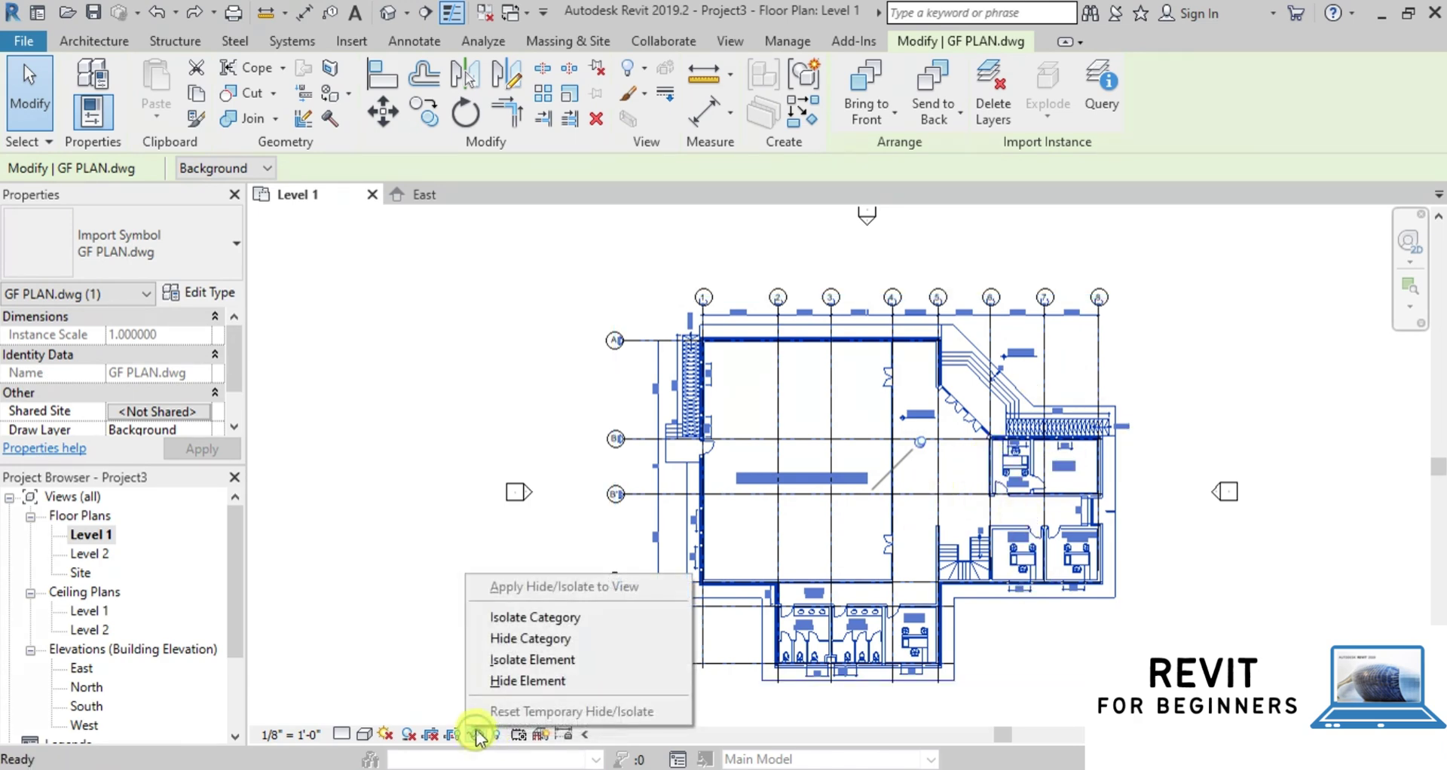
pyautogui.click(532, 639)
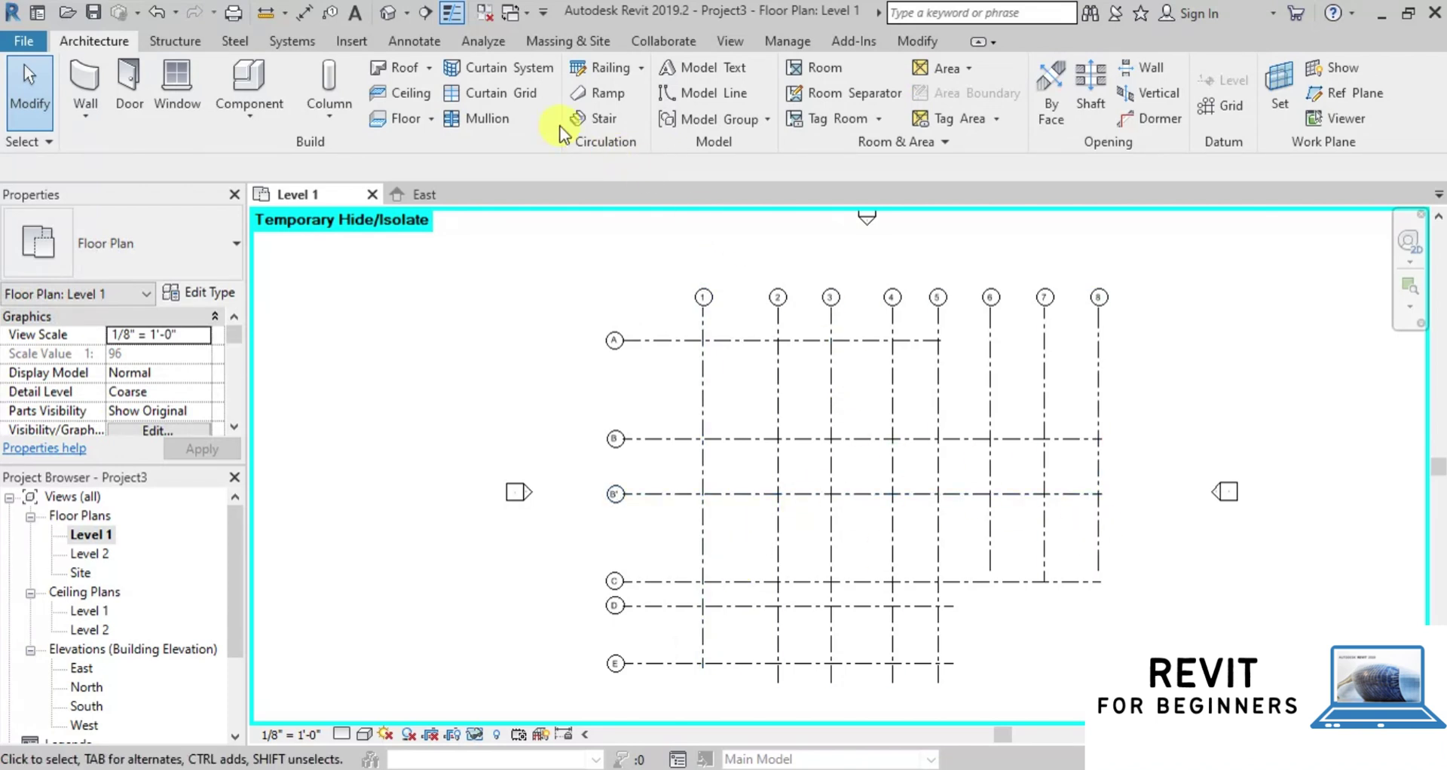
# Place a continuous aligned dimension string across vertical grids 1 to 8, just below their bubbles
pyautogui.click(415, 42)
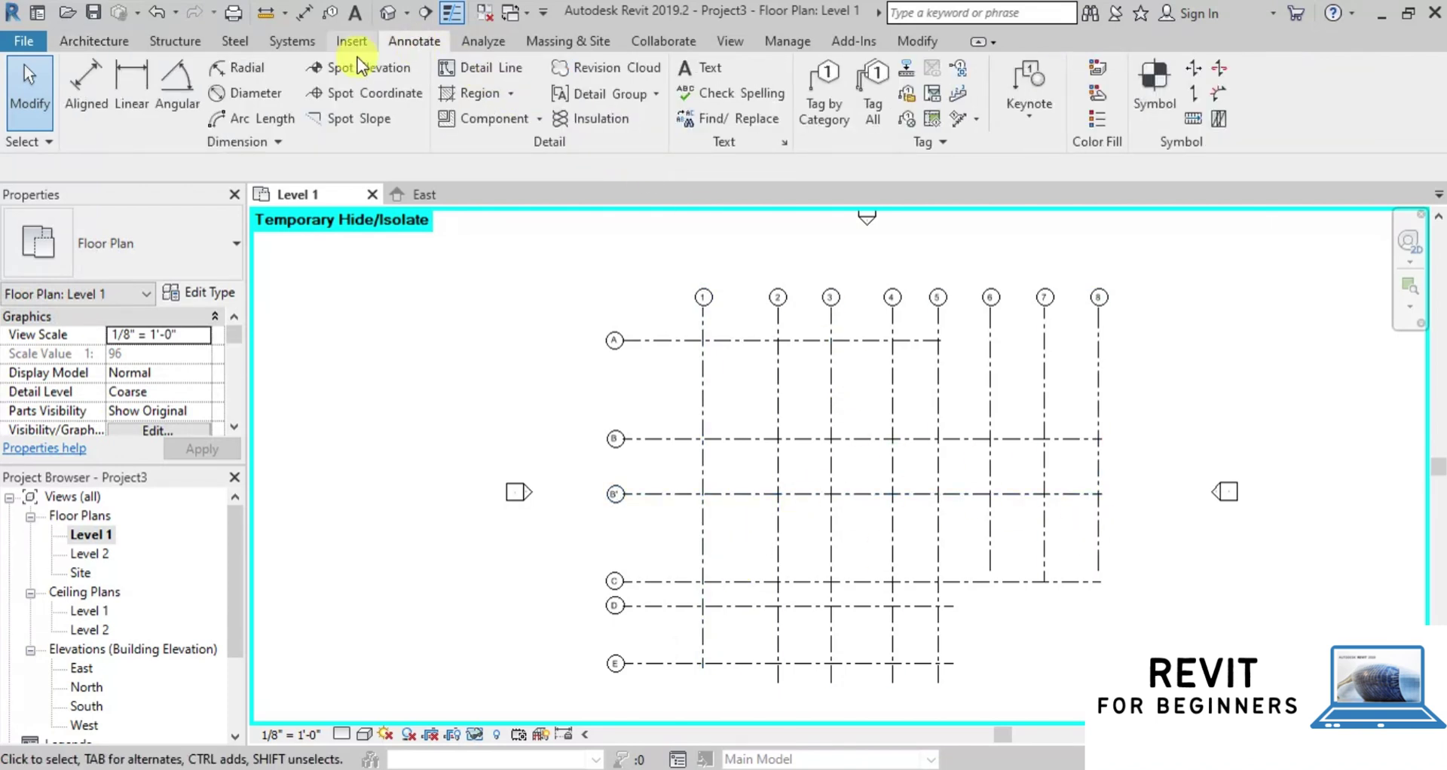
pyautogui.click(93, 83)
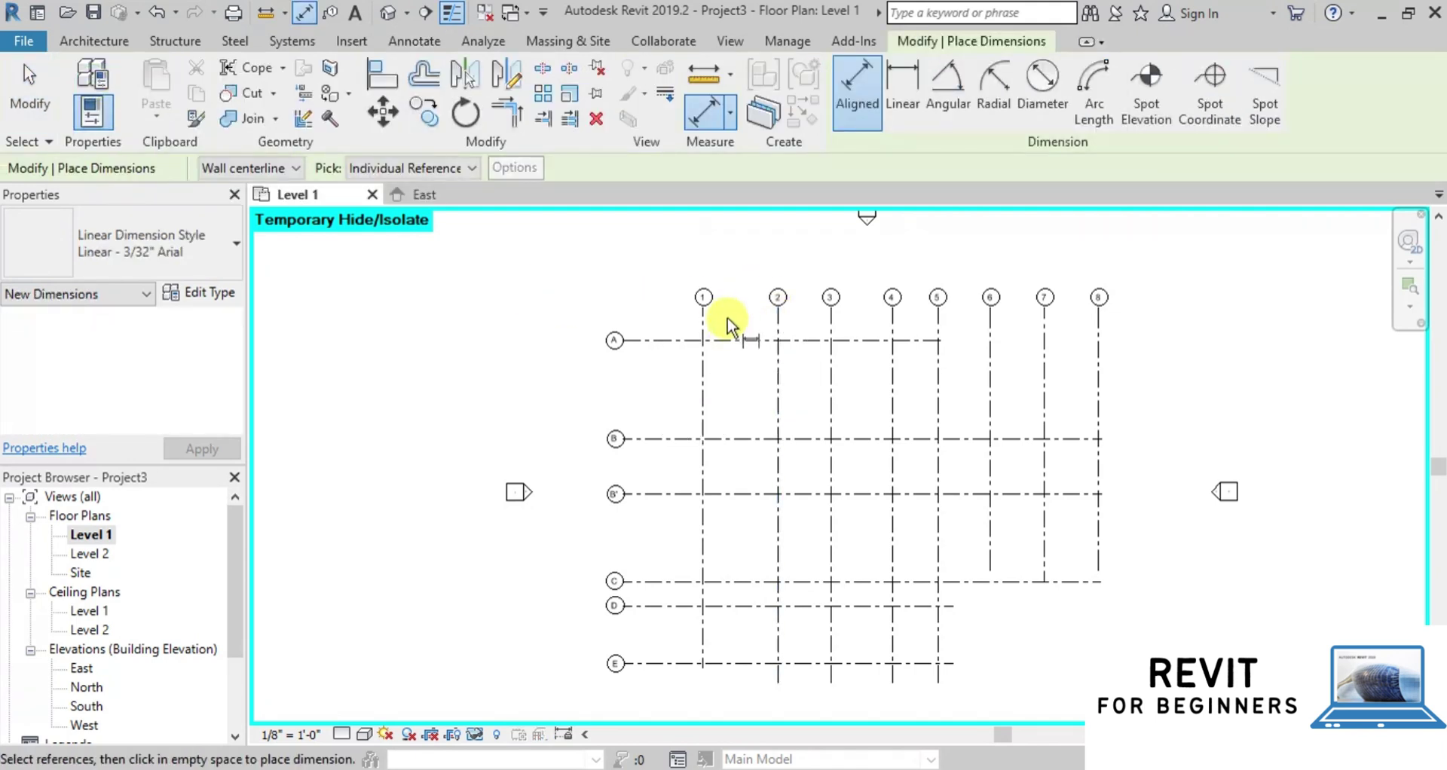
pyautogui.click(707, 315)
pyautogui.click(784, 325)
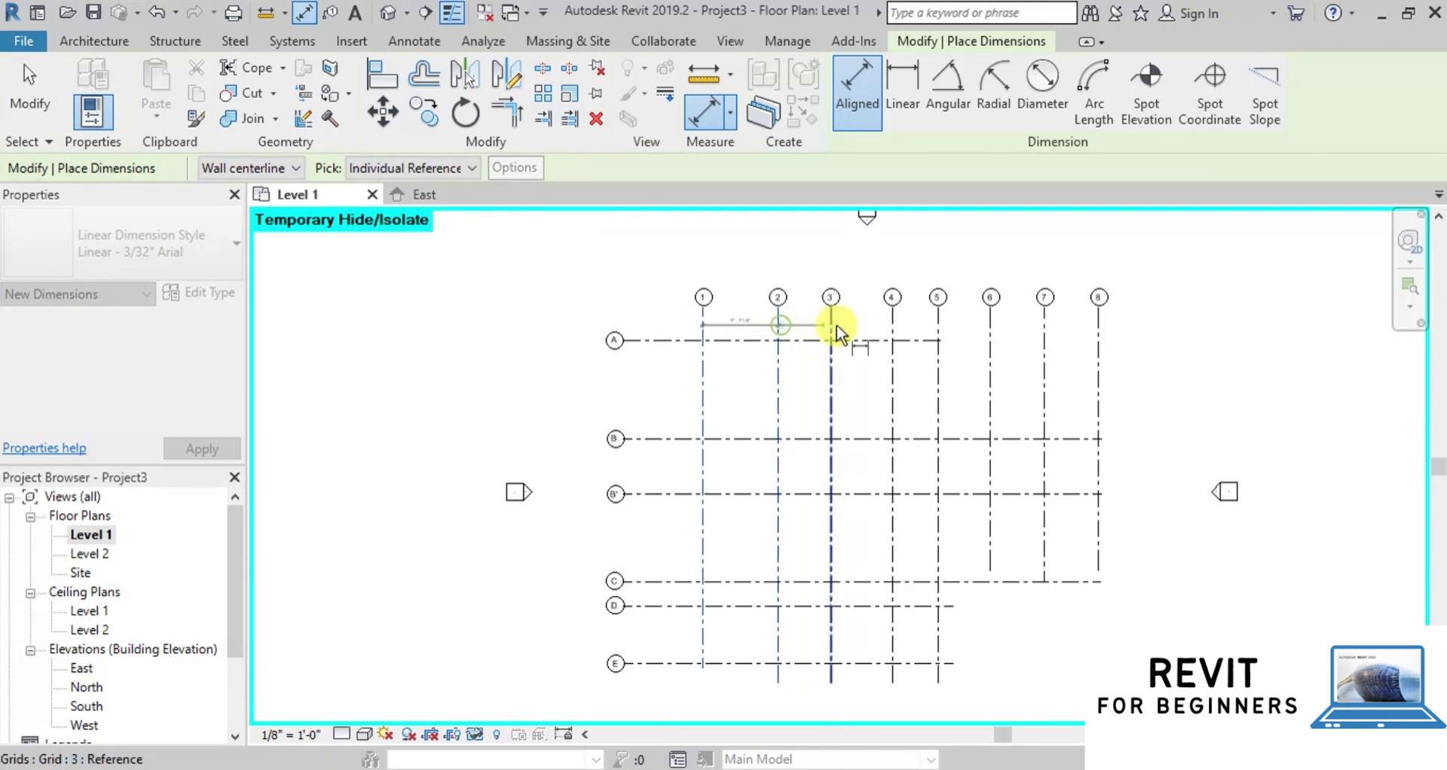
pyautogui.click(833, 326)
pyautogui.click(892, 326)
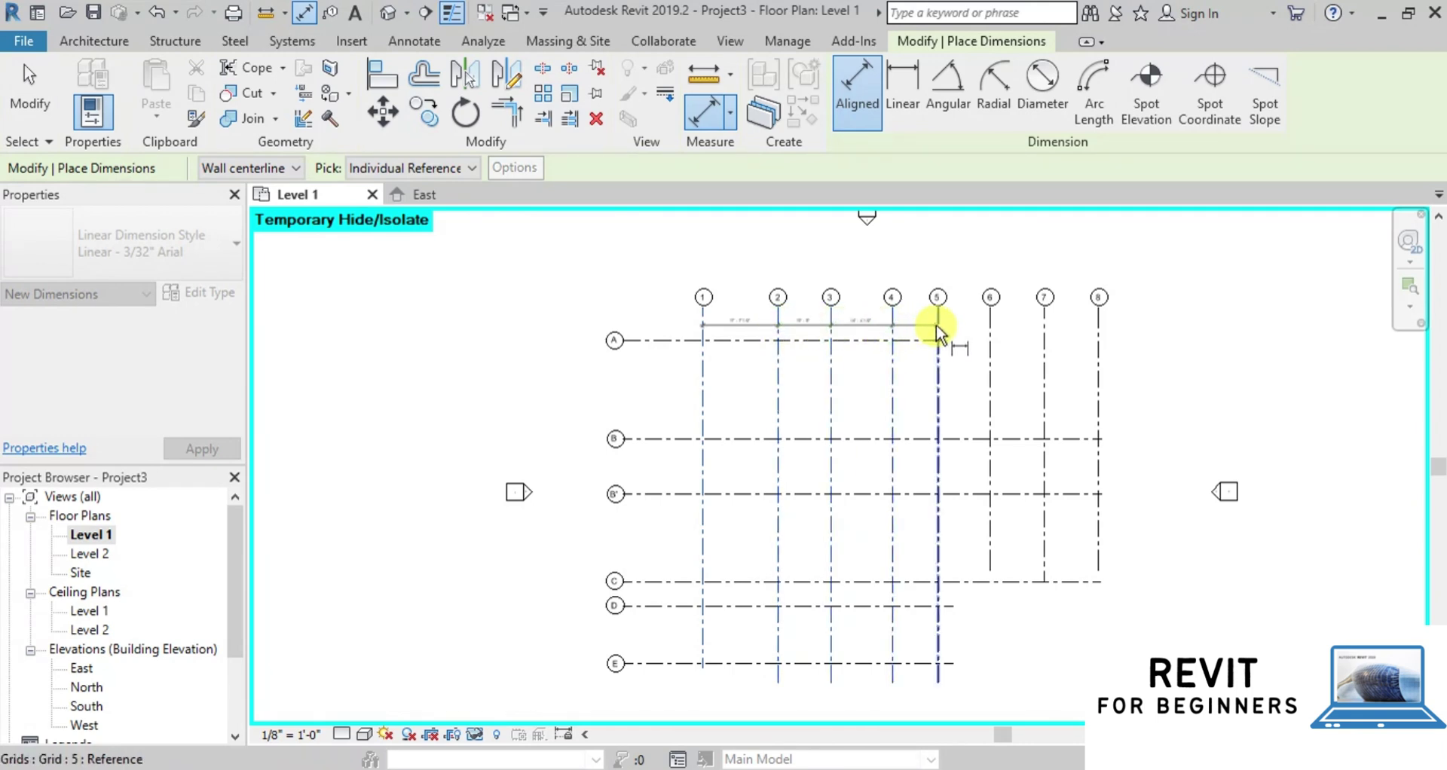
pyautogui.click(938, 326)
pyautogui.click(992, 325)
pyautogui.click(1043, 324)
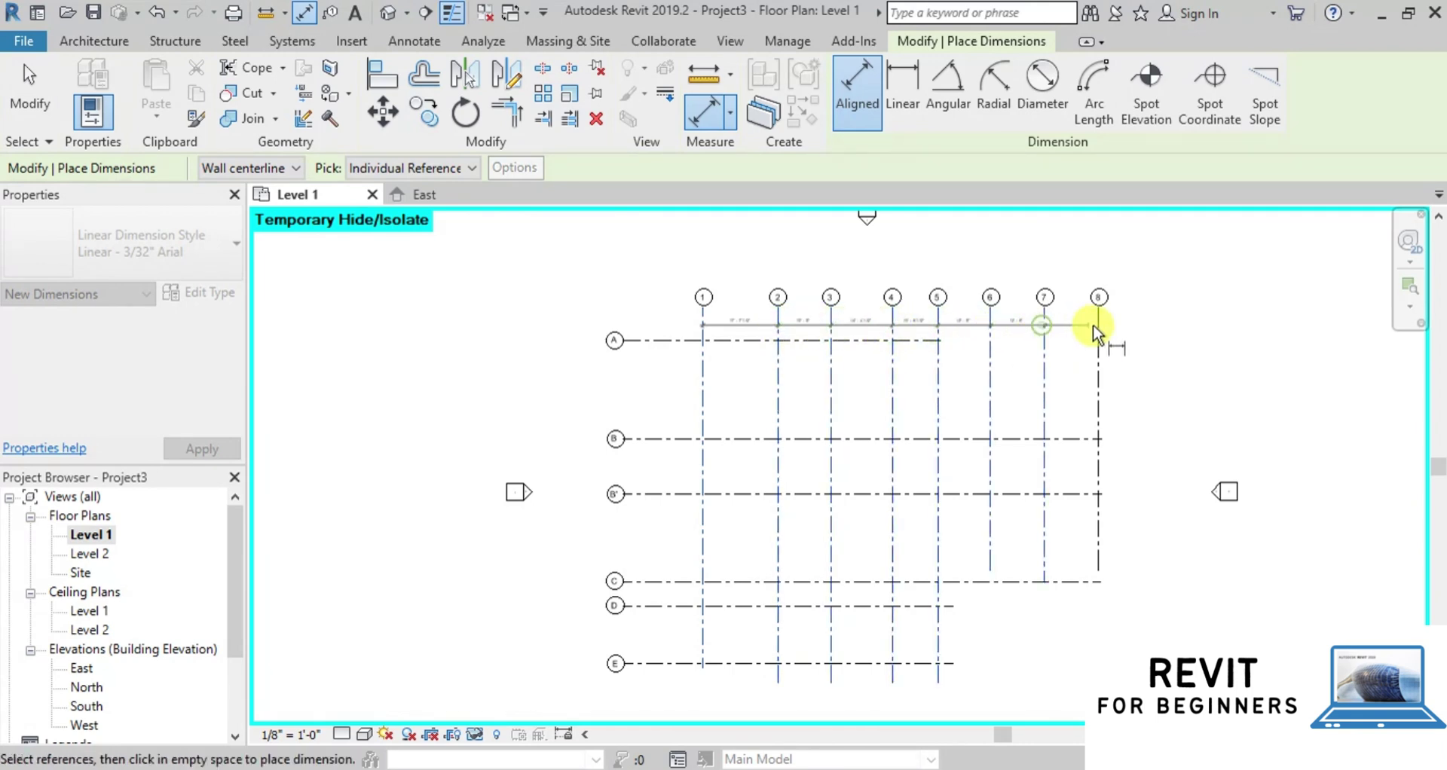
pyautogui.click(1102, 323)
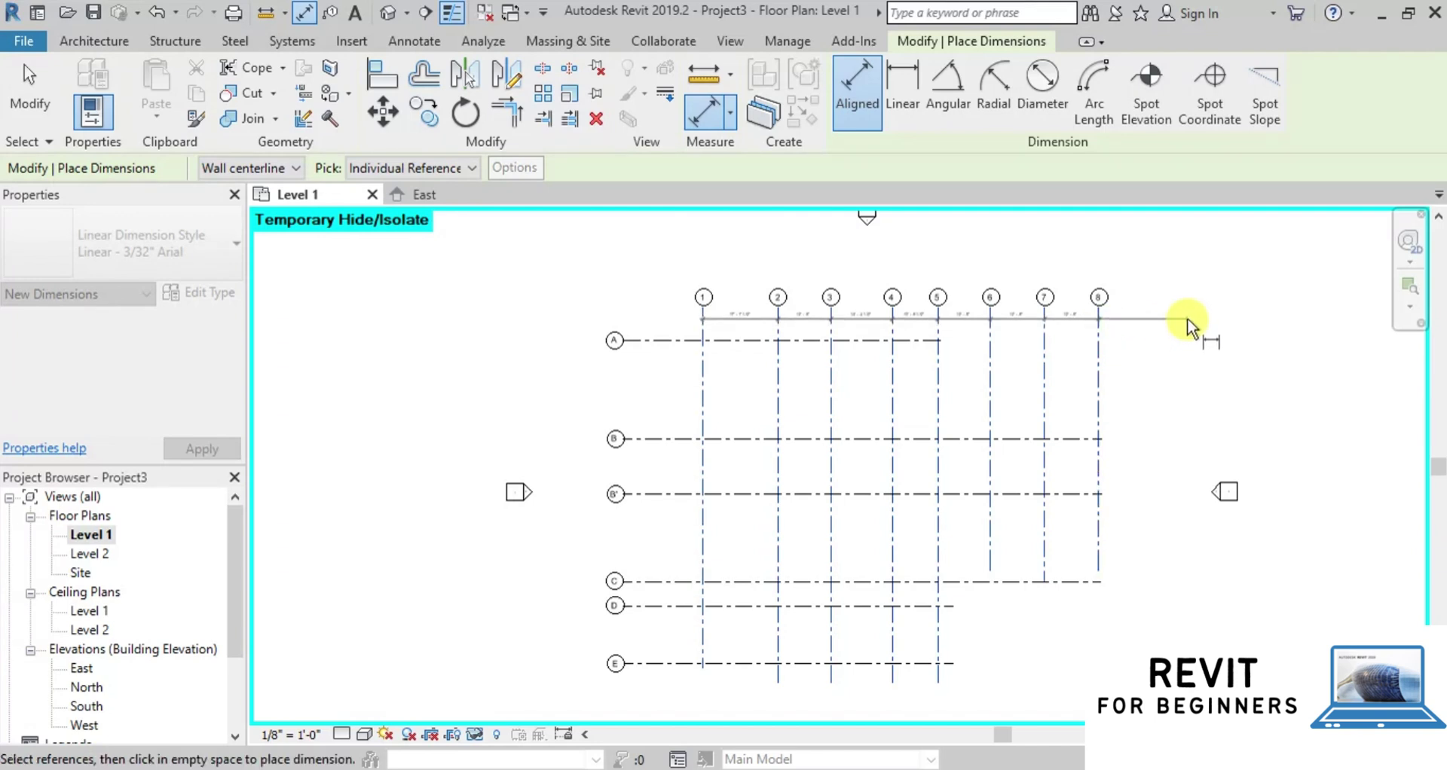
pyautogui.click(1187, 318)
pyautogui.scroll(4, 740, 319)
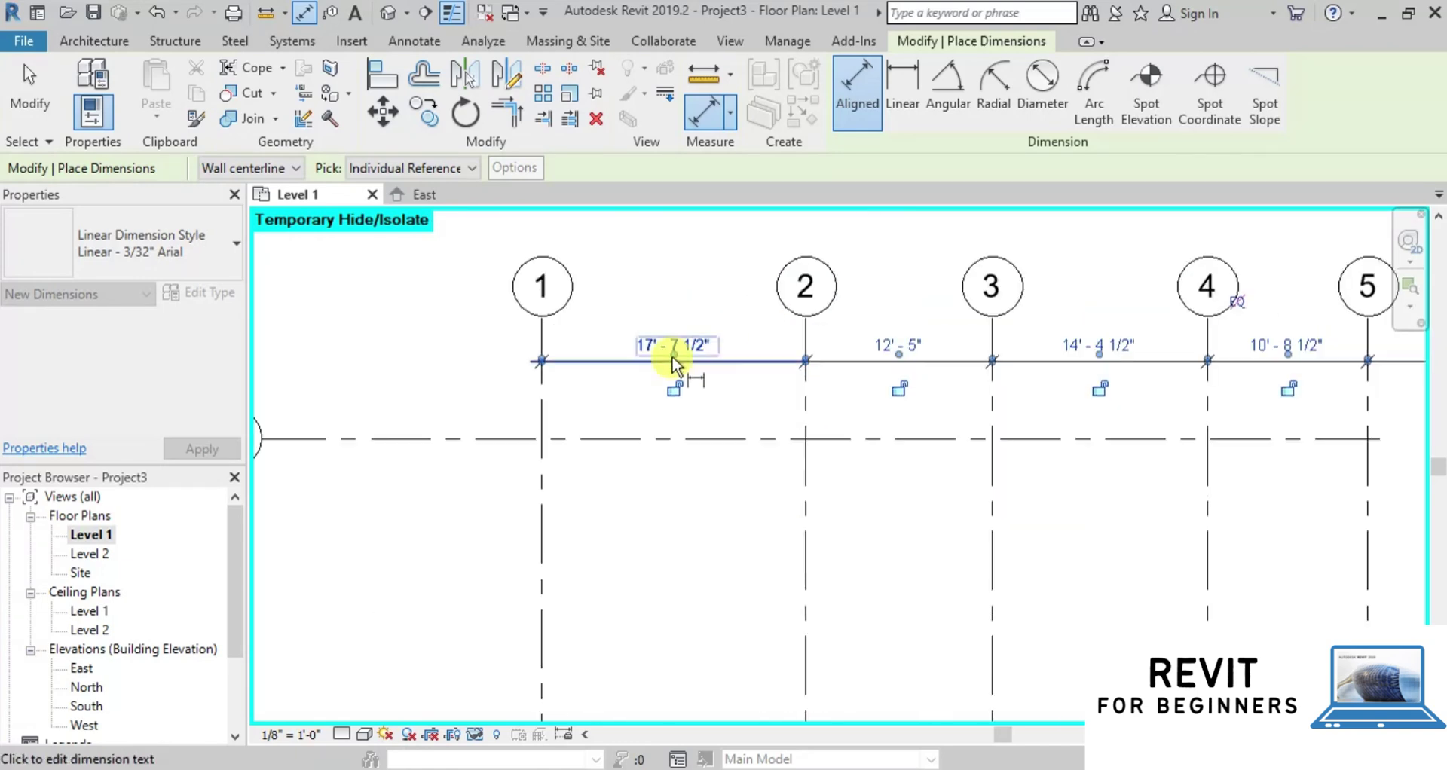
# Place a continuous aligned dimension string across horizontal grids A, B, B', C, D and E, beside their bubbles
pyautogui.scroll(-3, 889, 278)
pyautogui.scroll(2, 744, 300)
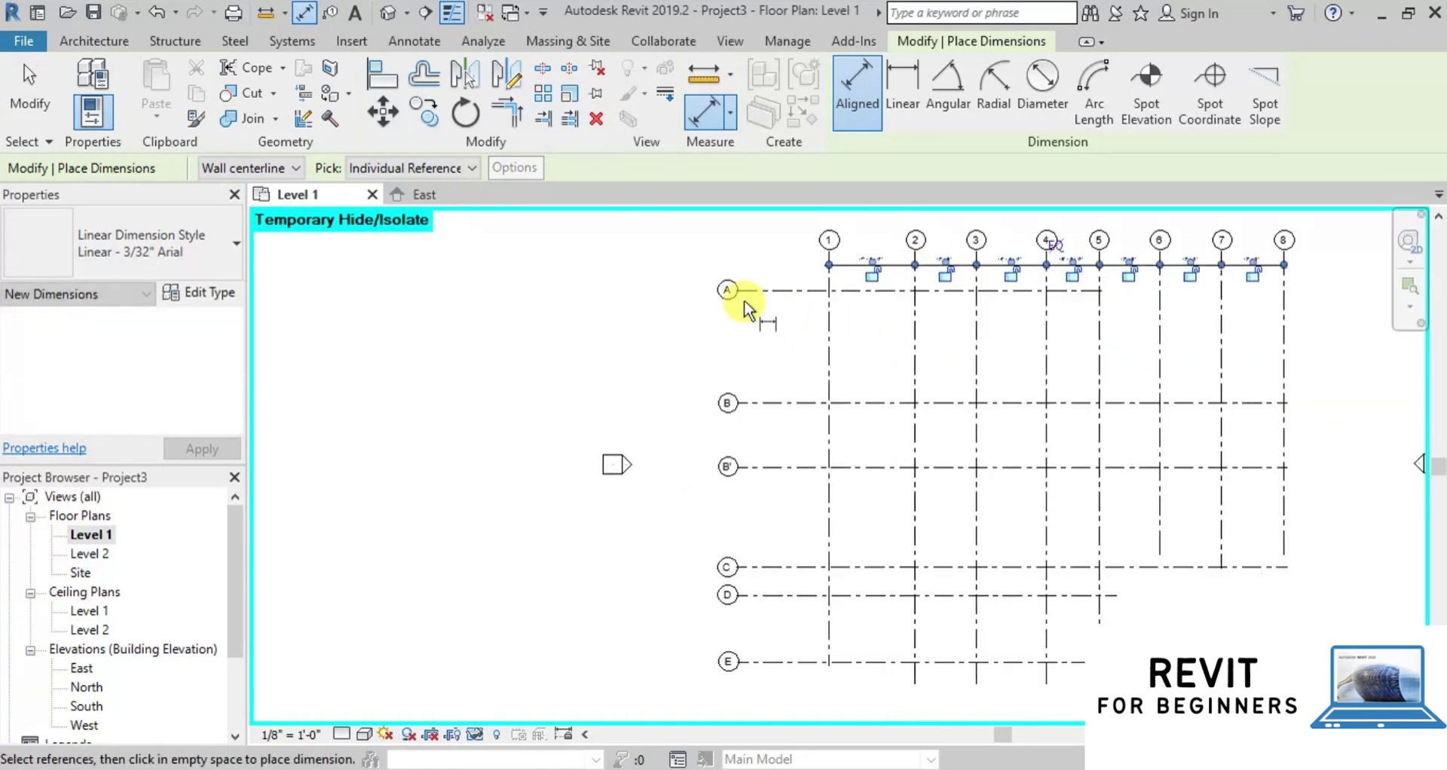
pyautogui.click(763, 296)
pyautogui.click(766, 400)
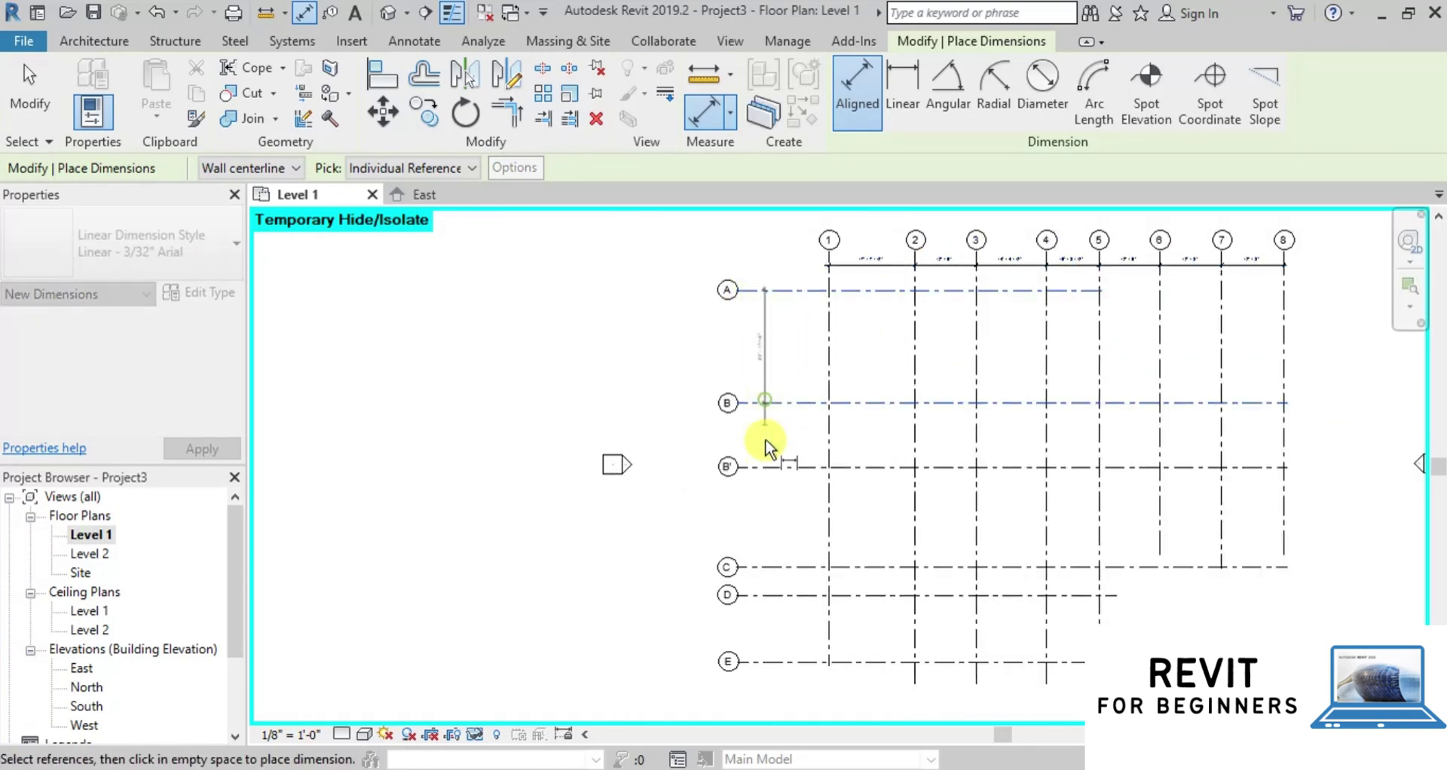
pyautogui.click(766, 467)
pyautogui.click(768, 567)
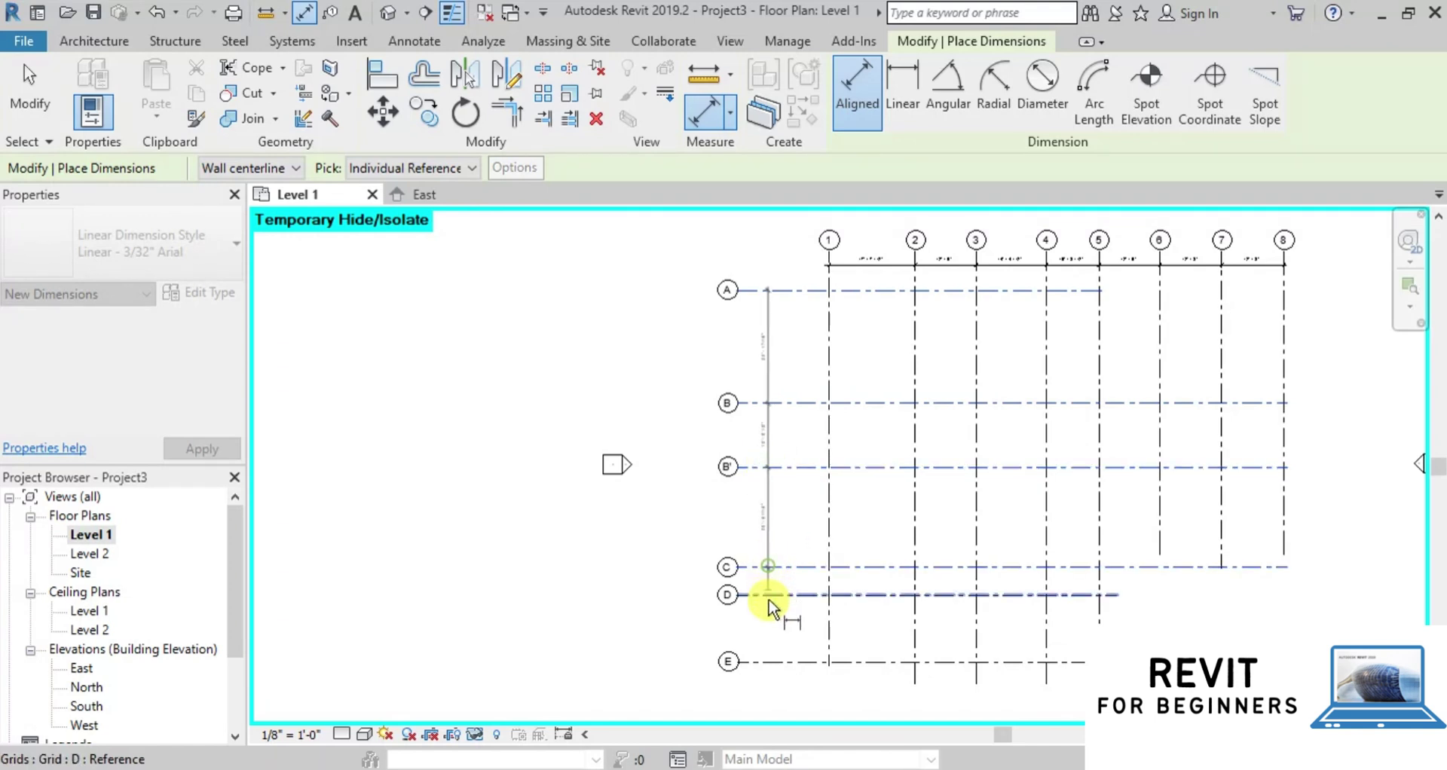
pyautogui.click(769, 595)
pyautogui.click(769, 662)
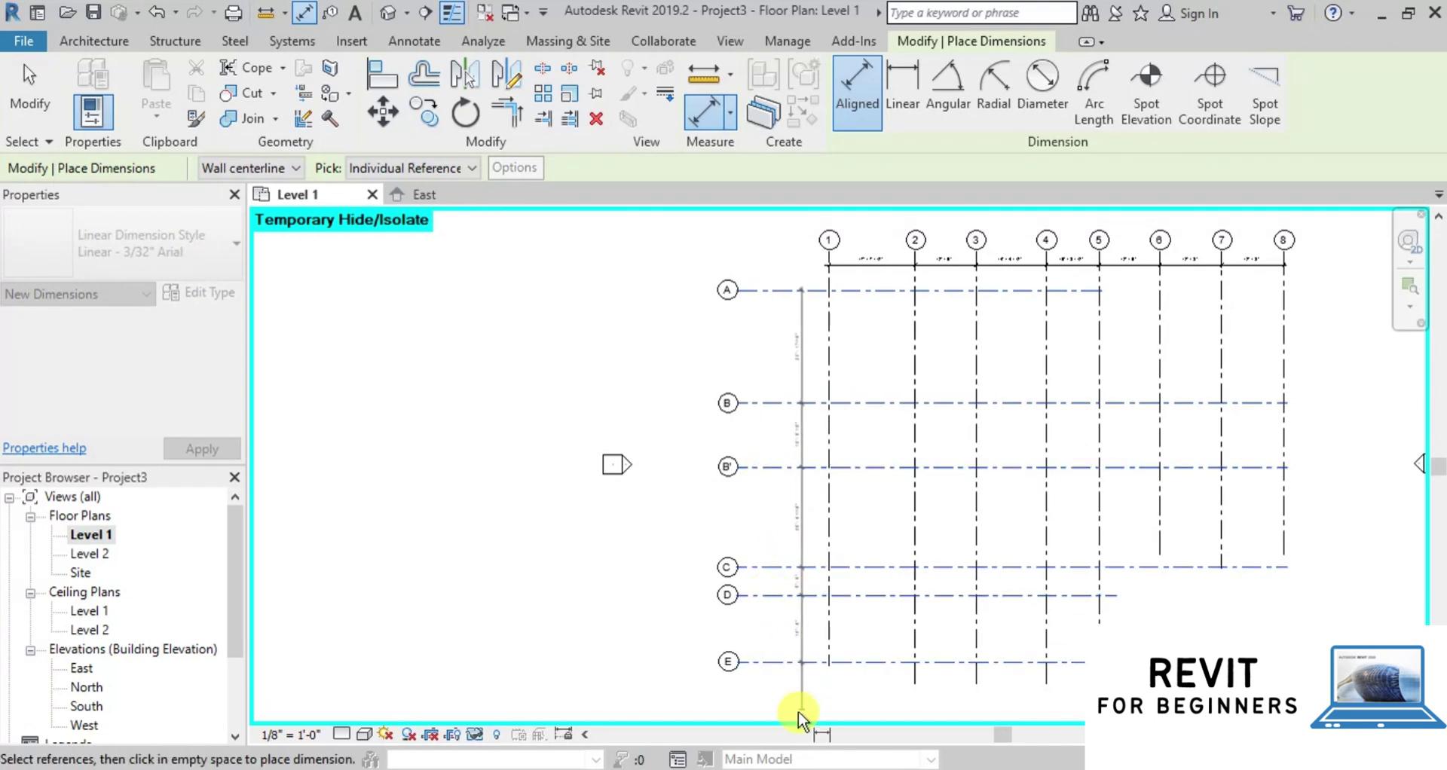
pyautogui.click(760, 699)
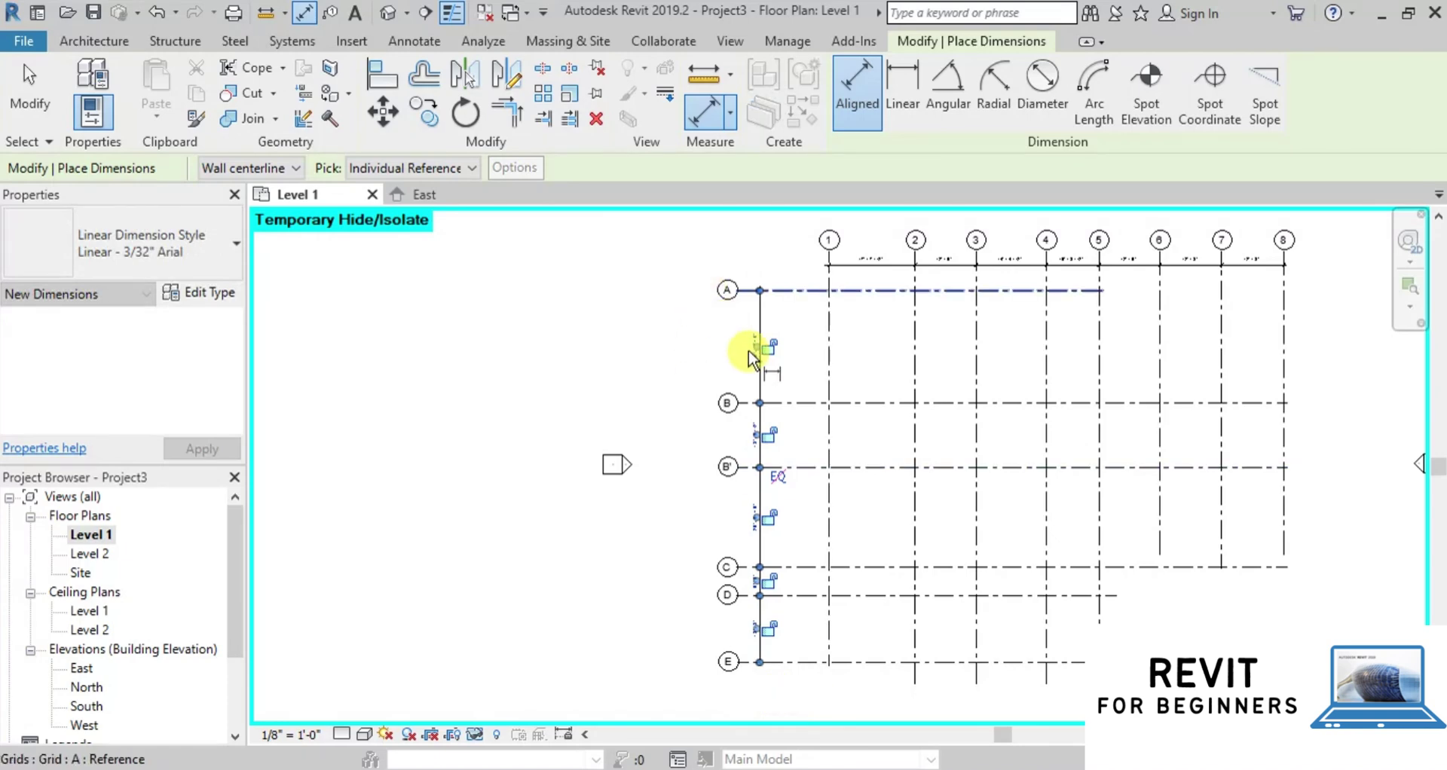
pyautogui.scroll(2, 747, 498)
pyautogui.scroll(-3, 671, 368)
pyautogui.press('Escape')
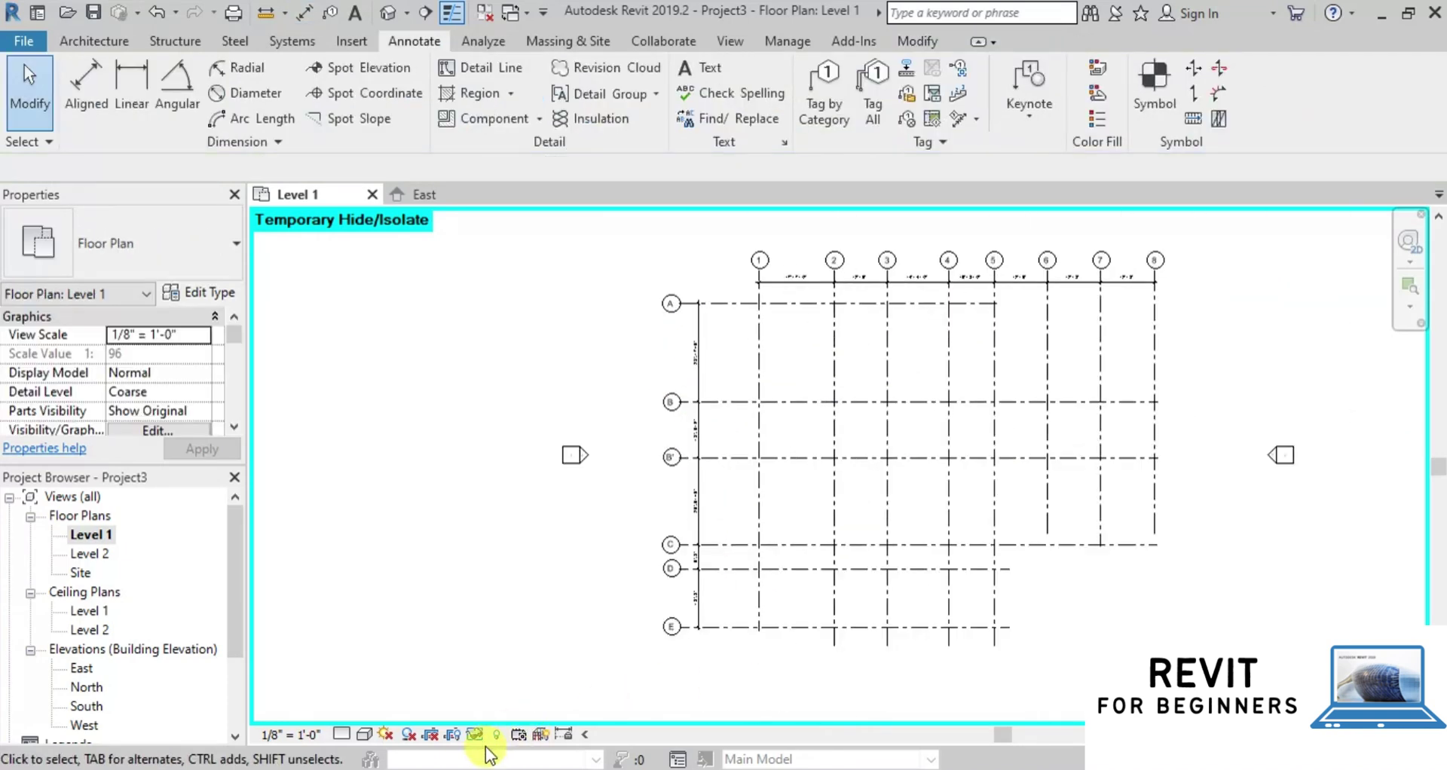
# Reset the temporary hide/isolate in Level 1 and compare the grid dimensions with those of the CAD plan
pyautogui.click(476, 735)
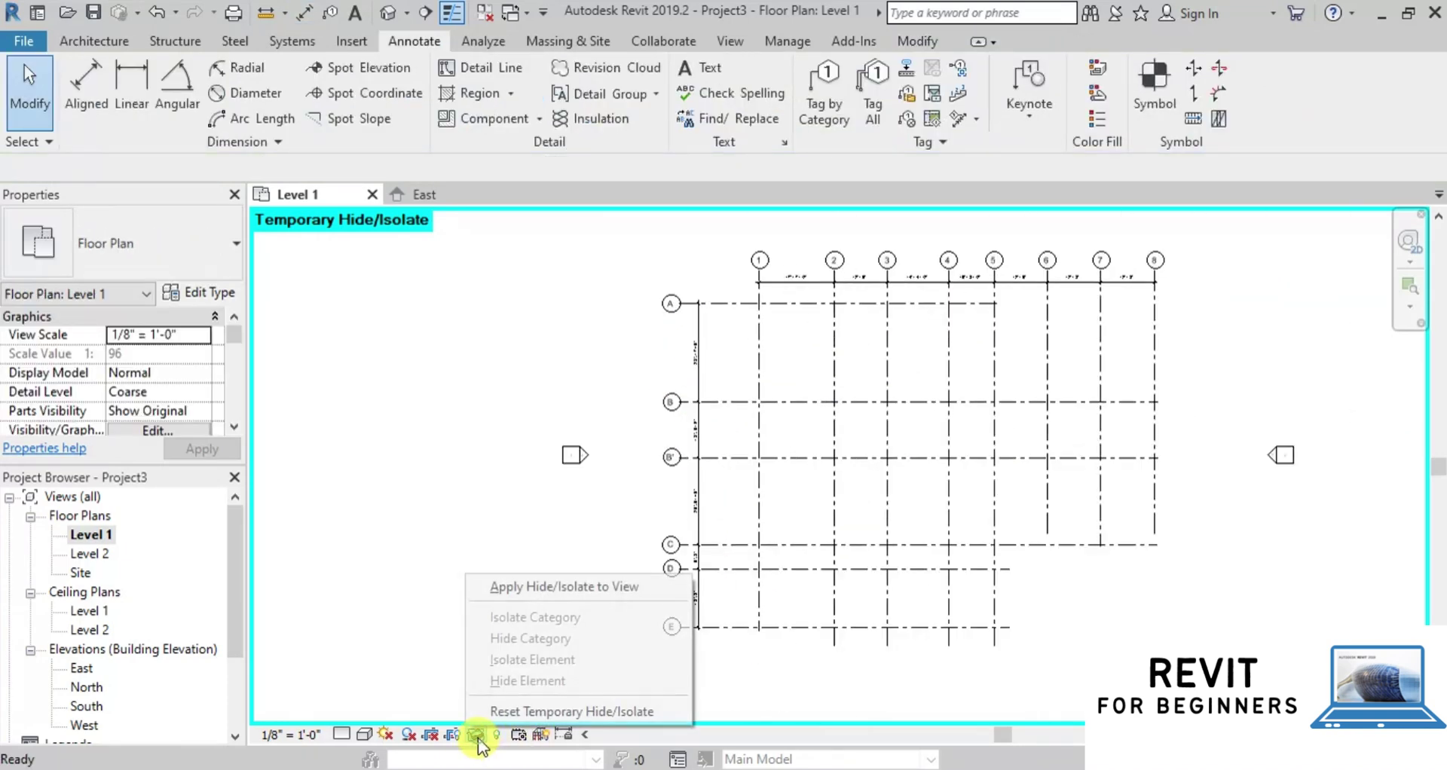
pyautogui.click(532, 712)
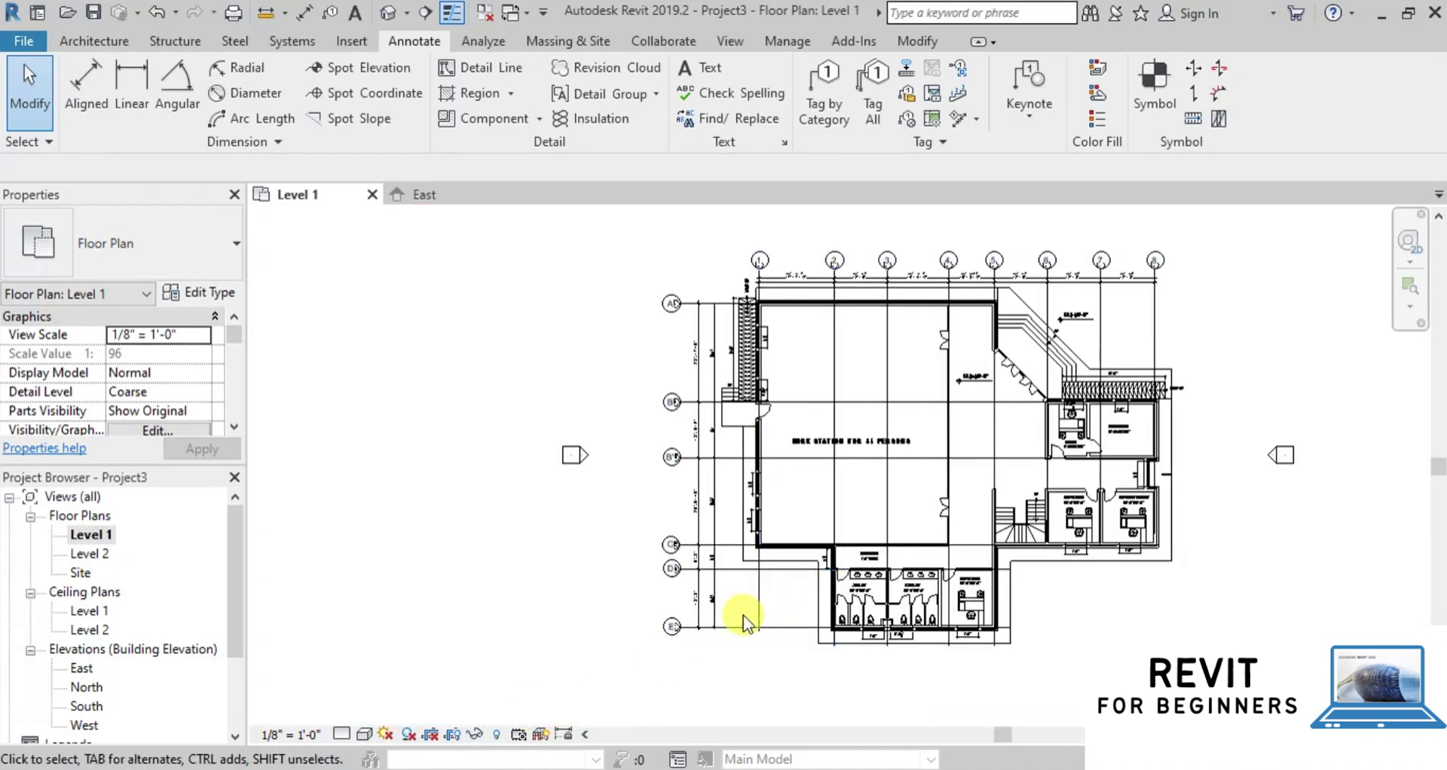
pyautogui.scroll(3, 743, 615)
pyautogui.scroll(3, 710, 600)
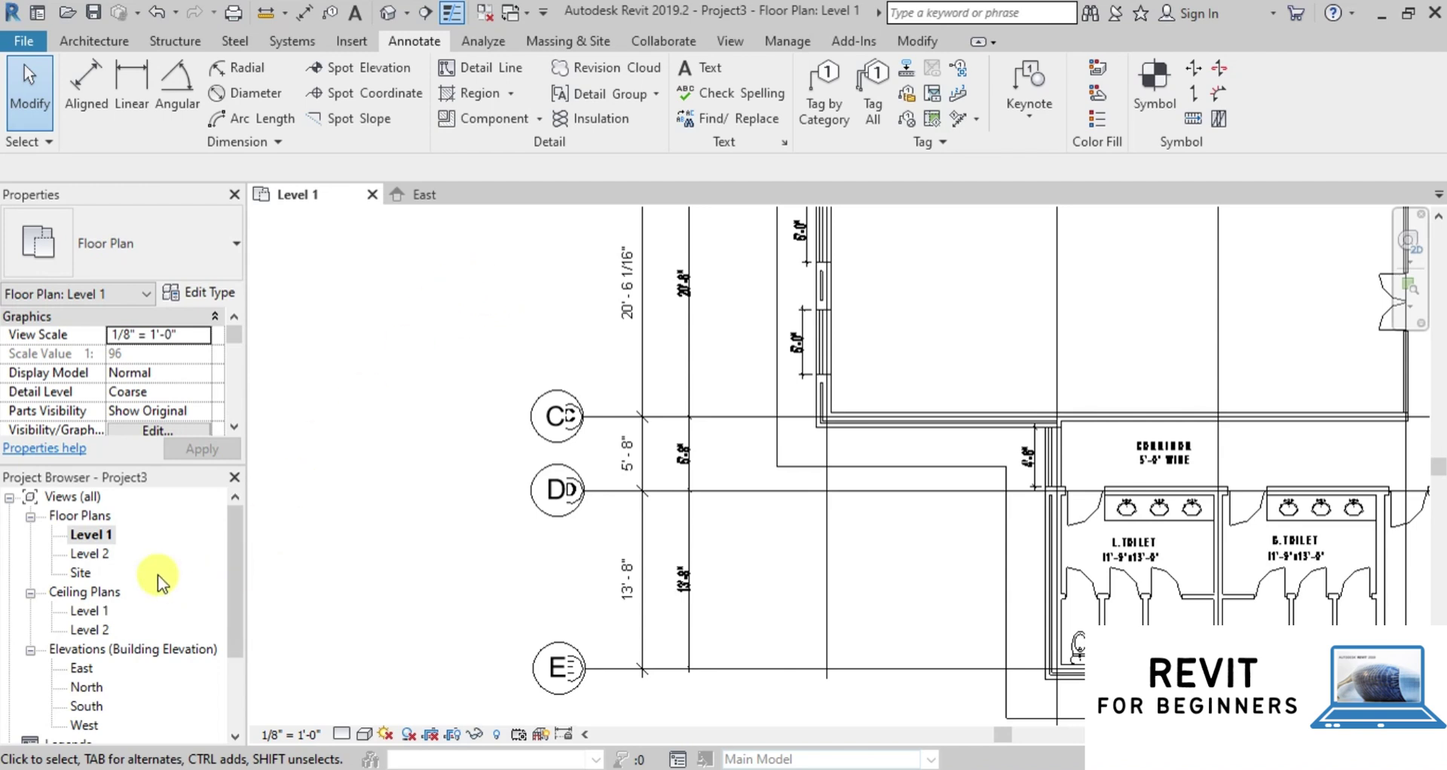
# In the East elevation, draw a new level above Level 2 at about 15'-6", aligned with the existing level ends
pyautogui.click(420, 195)
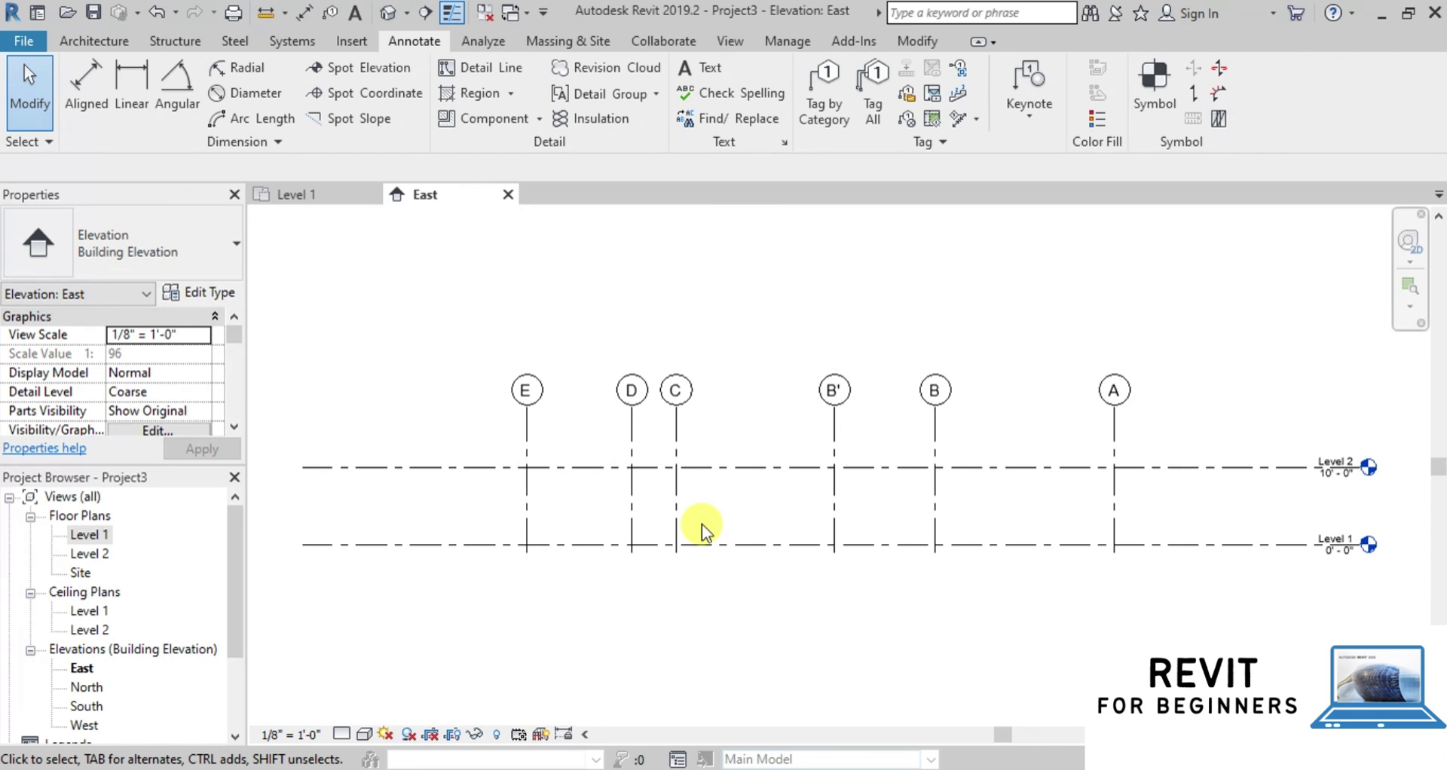
pyautogui.click(78, 42)
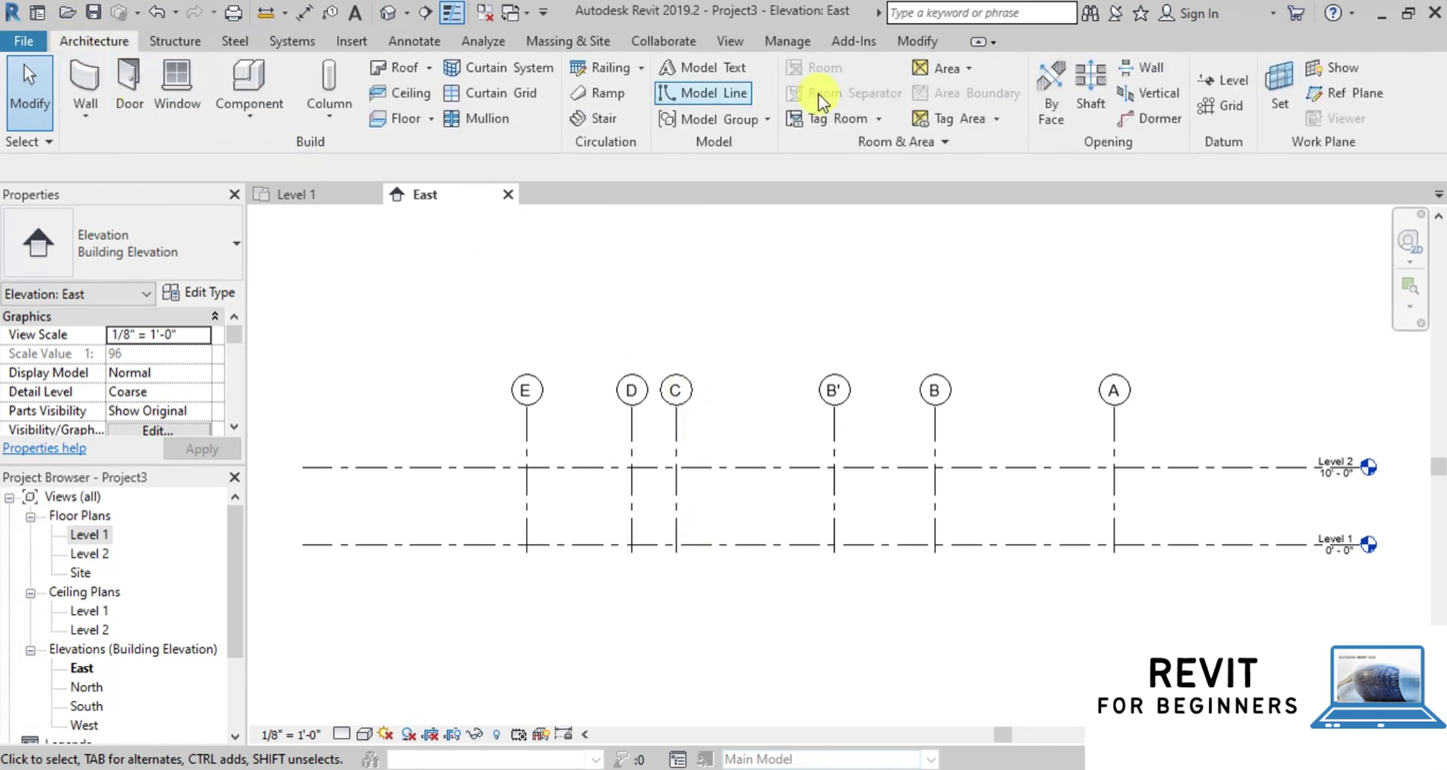
pyautogui.click(1226, 80)
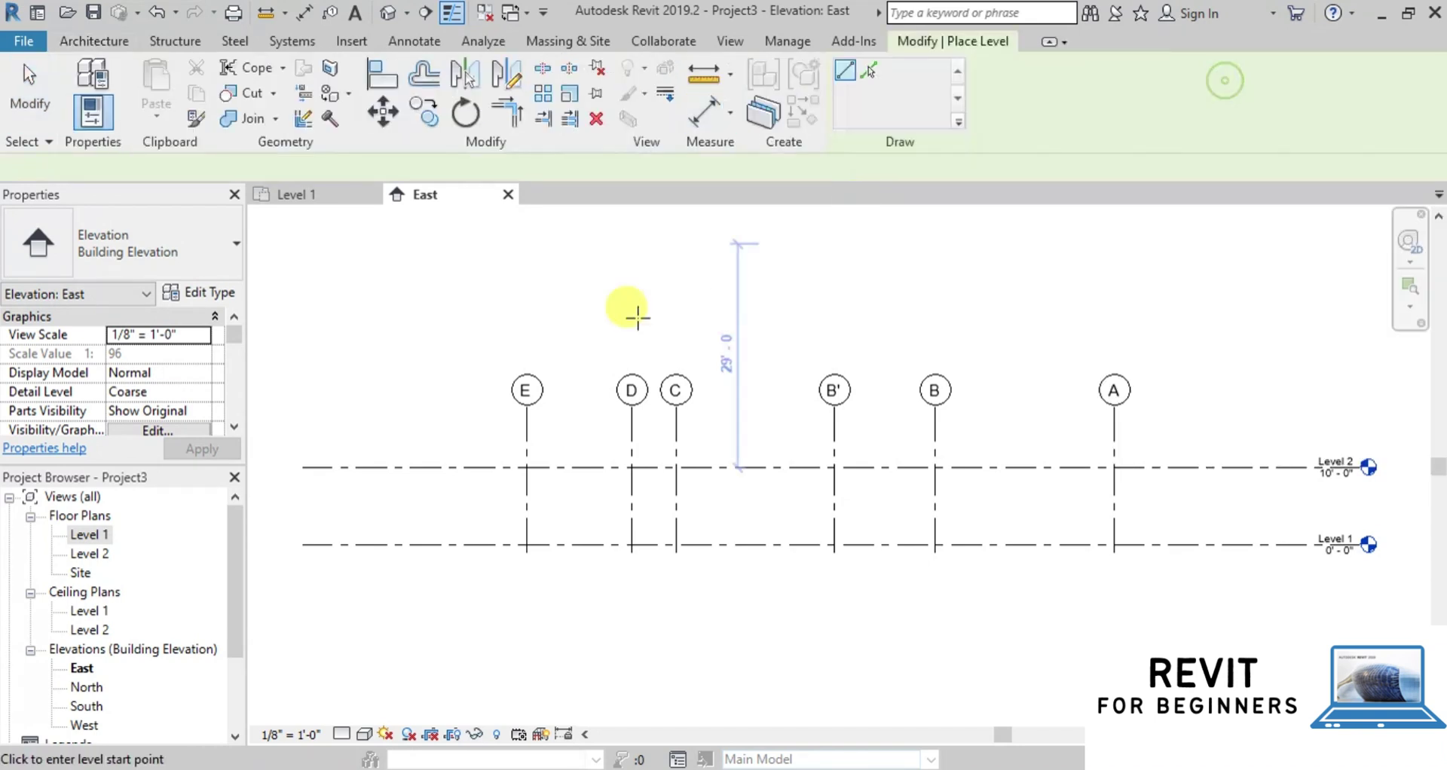
pyautogui.click(301, 425)
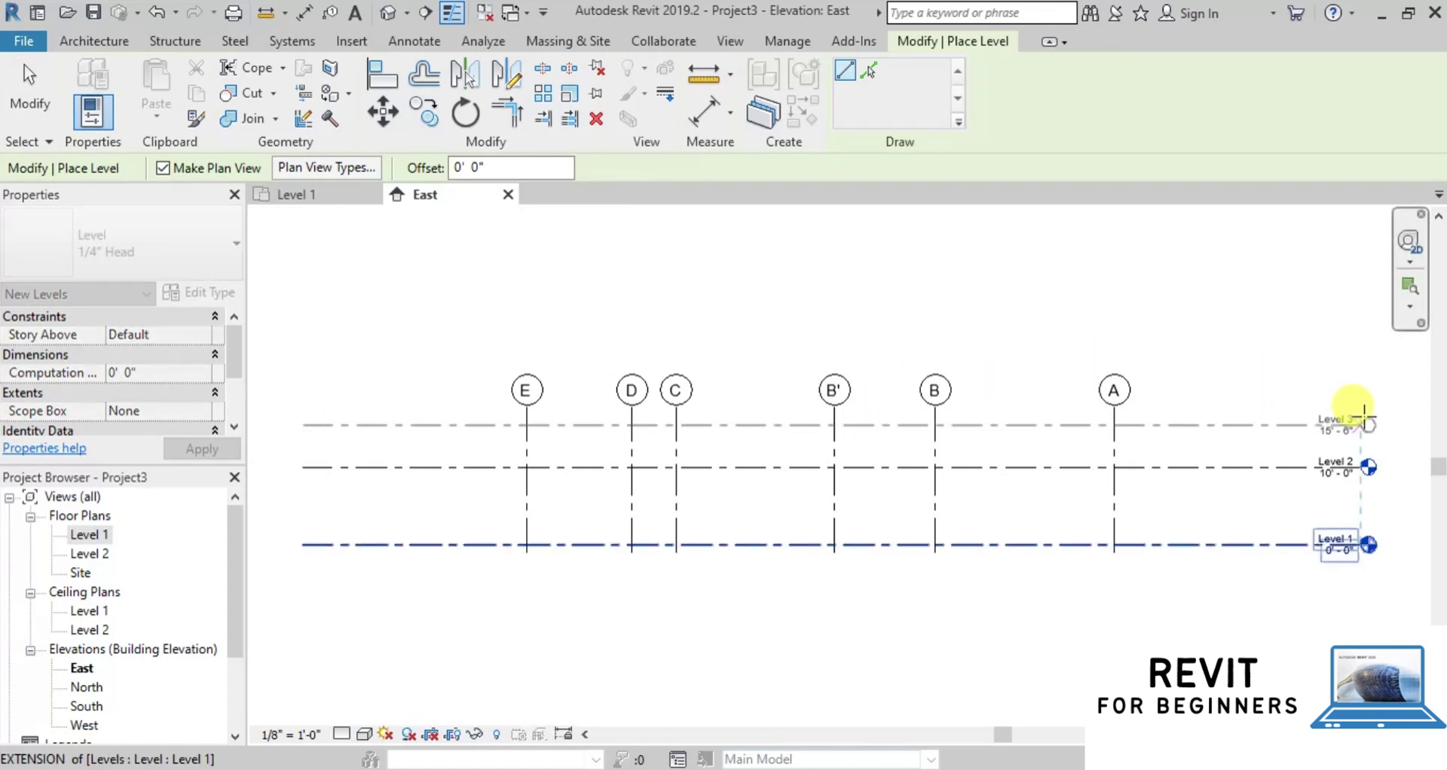
pyautogui.click(1365, 416)
pyautogui.click(29, 83)
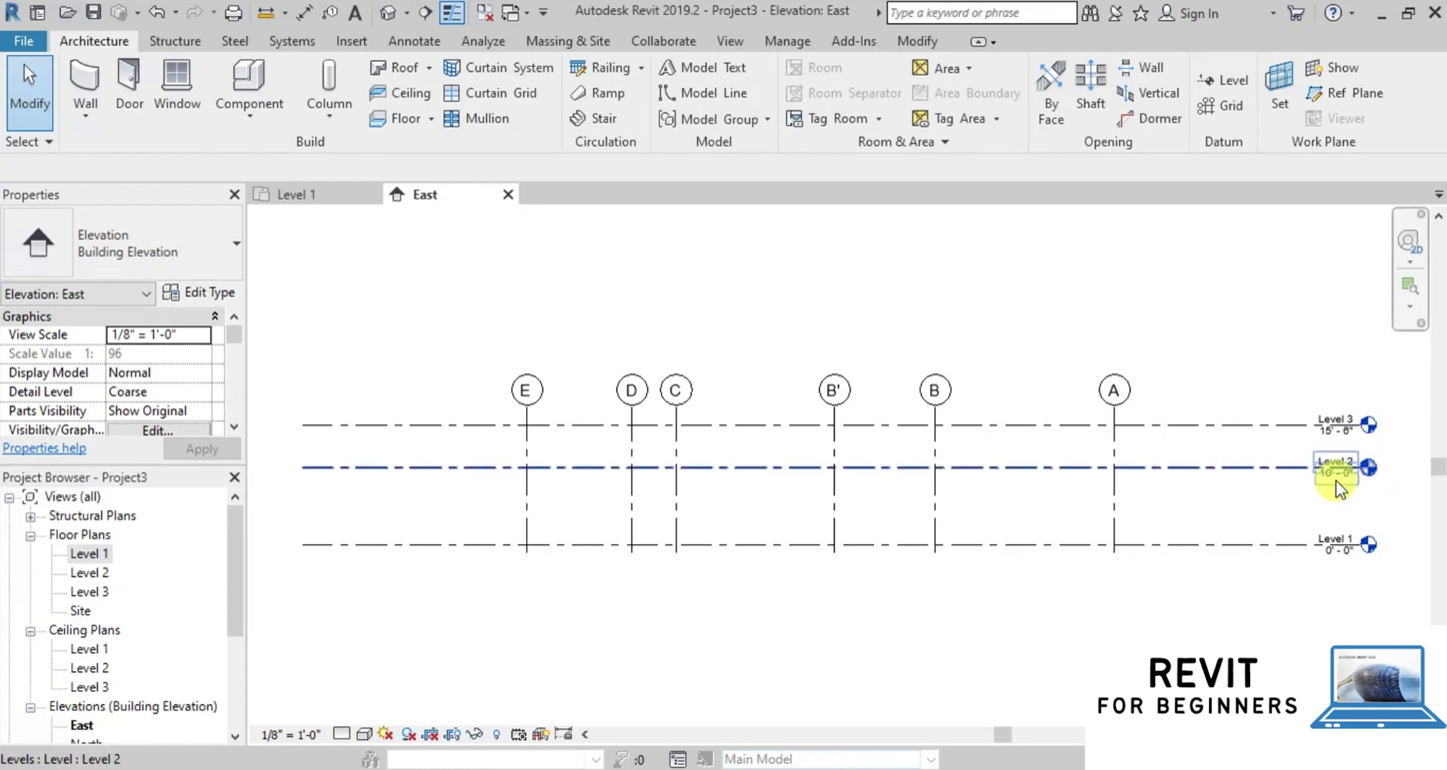
# Set the elevation of Level 2 to 12.5' in the East elevation
pyautogui.scroll(3, 1343, 479)
pyautogui.click(1337, 472)
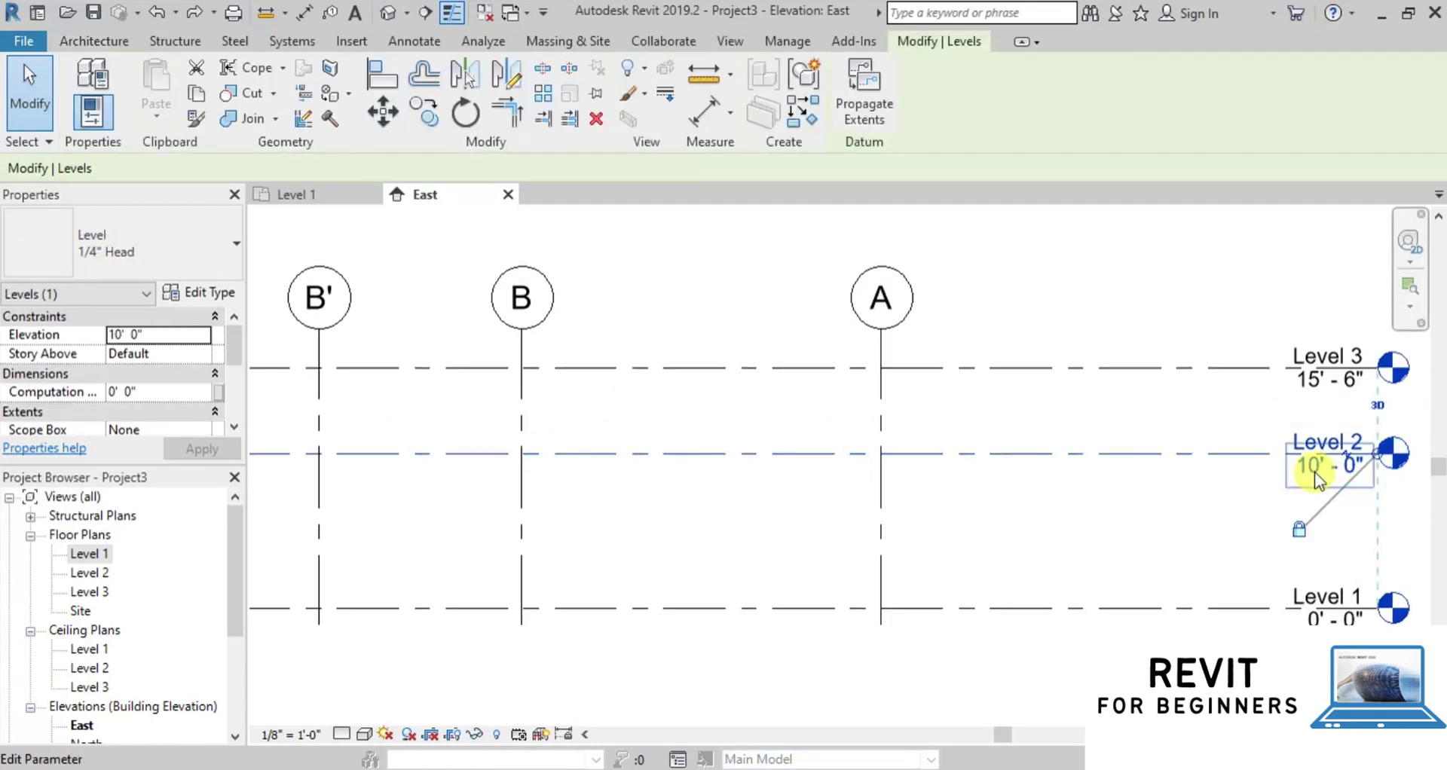
pyautogui.click(1315, 472)
pyautogui.write('12')
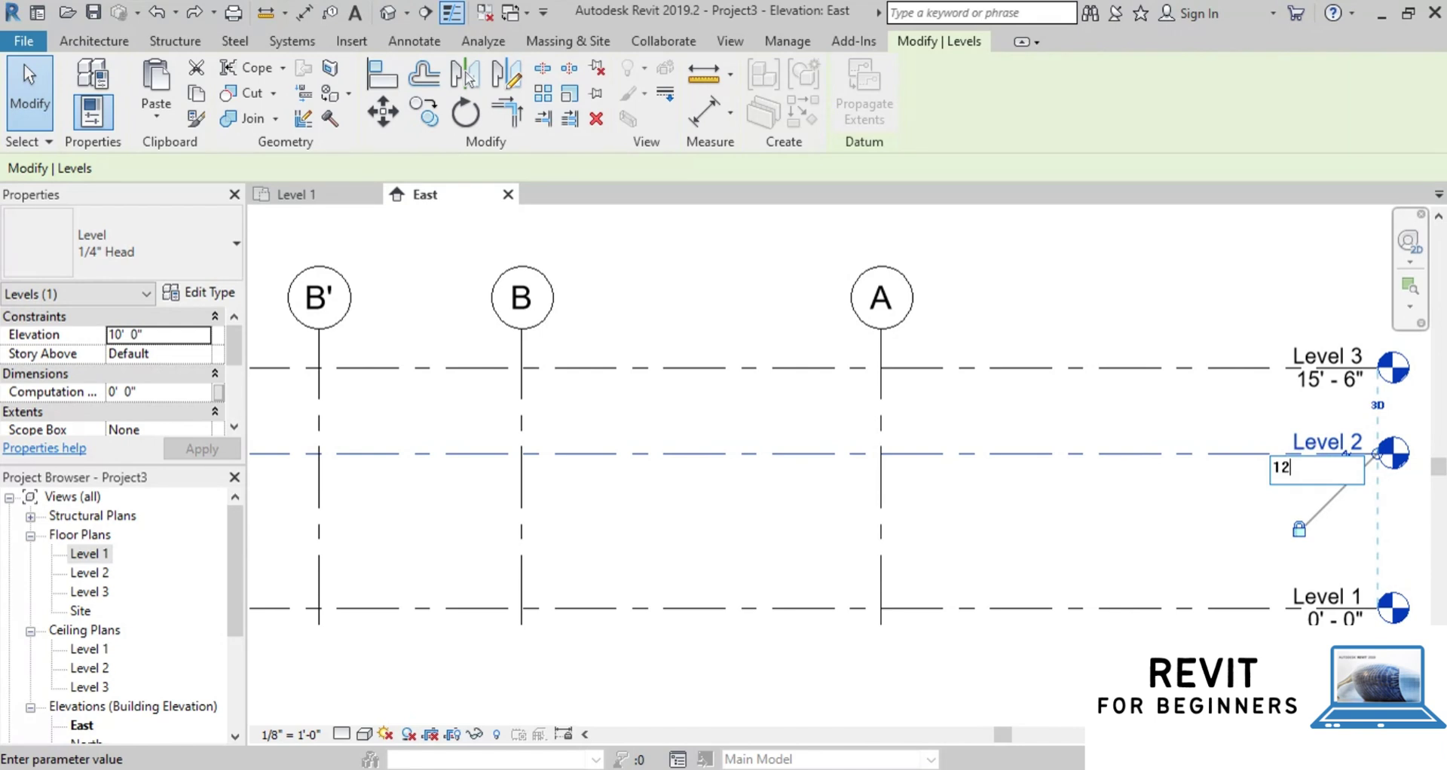
pyautogui.write(".5'")
# Set the elevation of Level 3 to 24.5' and select grid B in the East elevation
pyautogui.click(1309, 378)
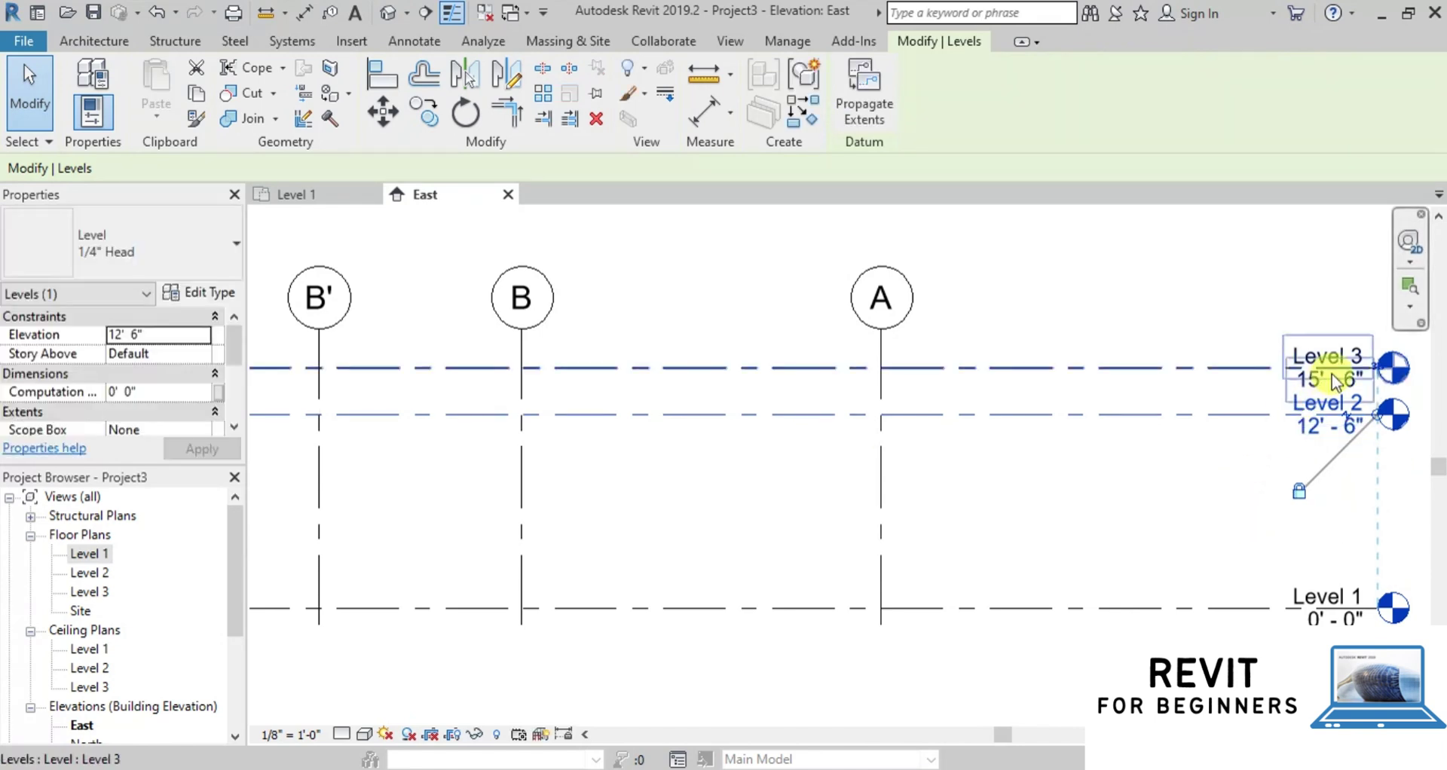
pyautogui.scroll(3, 1311, 381)
pyautogui.click(1279, 404)
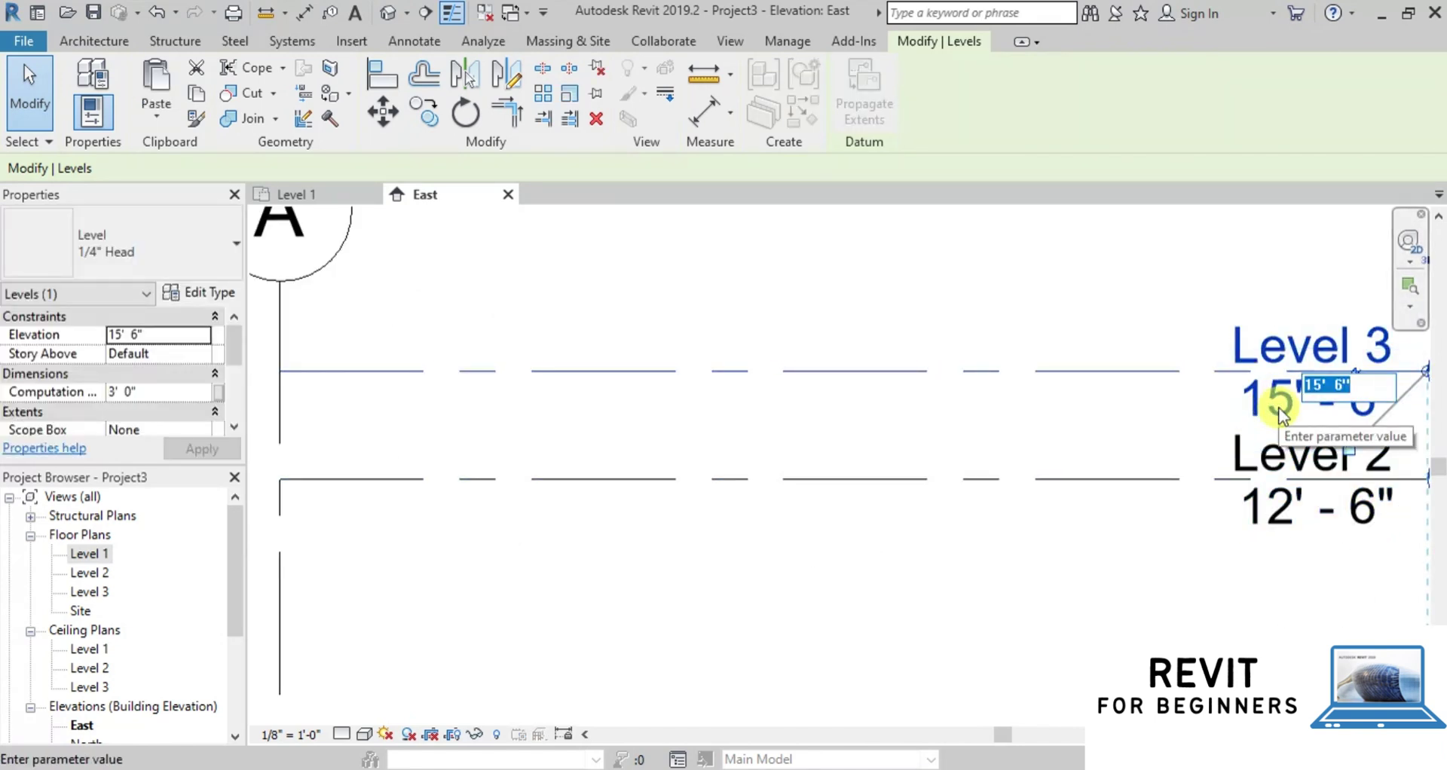
pyautogui.write('24.5')
pyautogui.press('Return')
pyautogui.scroll(-5, 1137, 524)
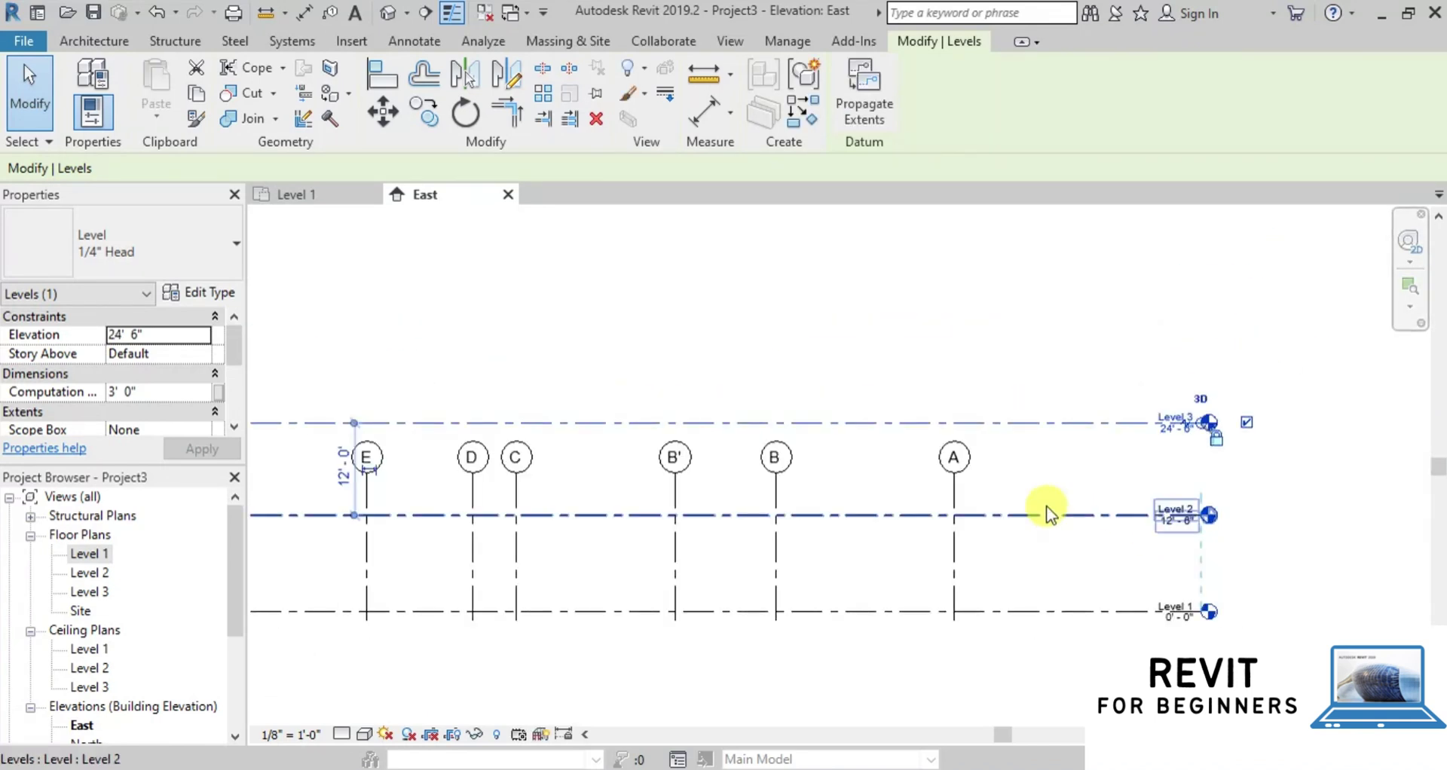
pyautogui.click(783, 496)
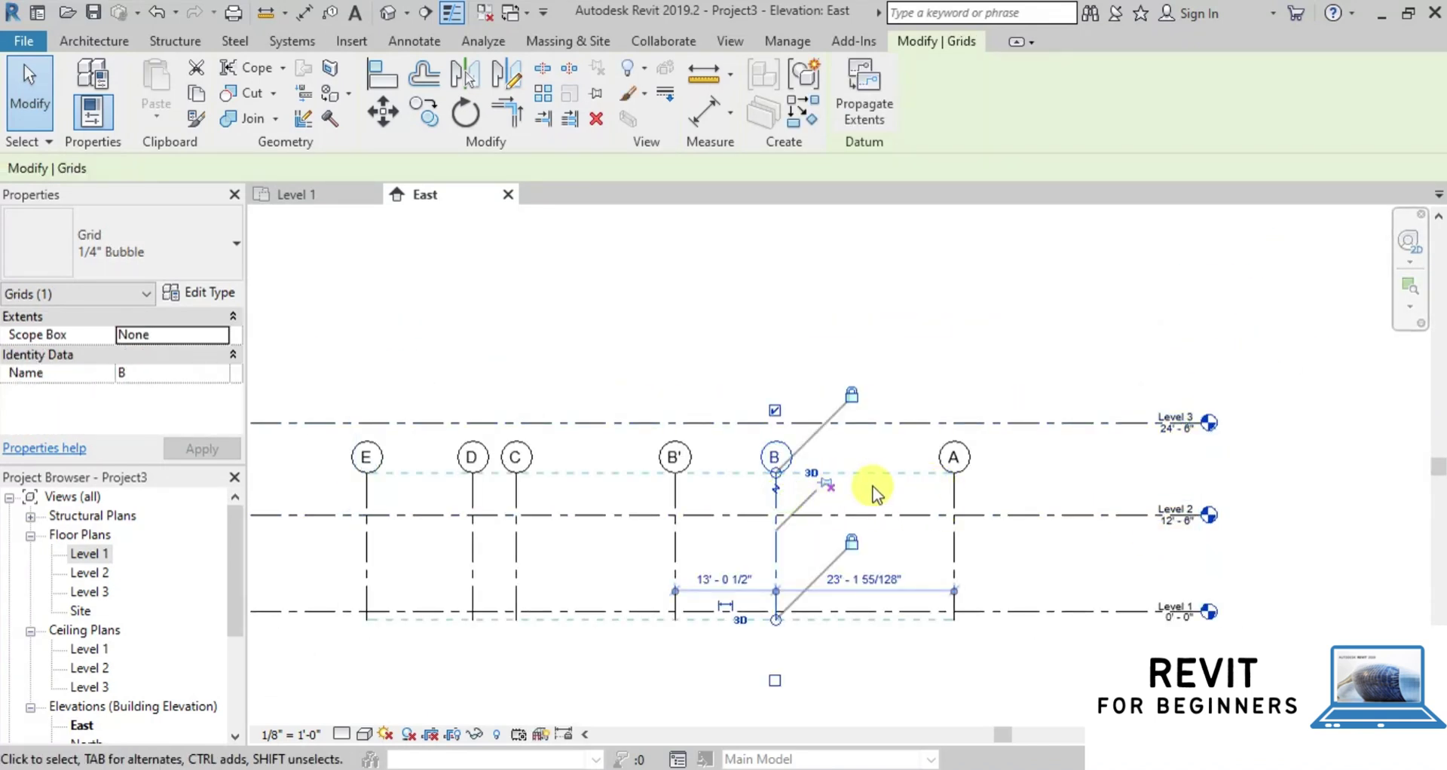
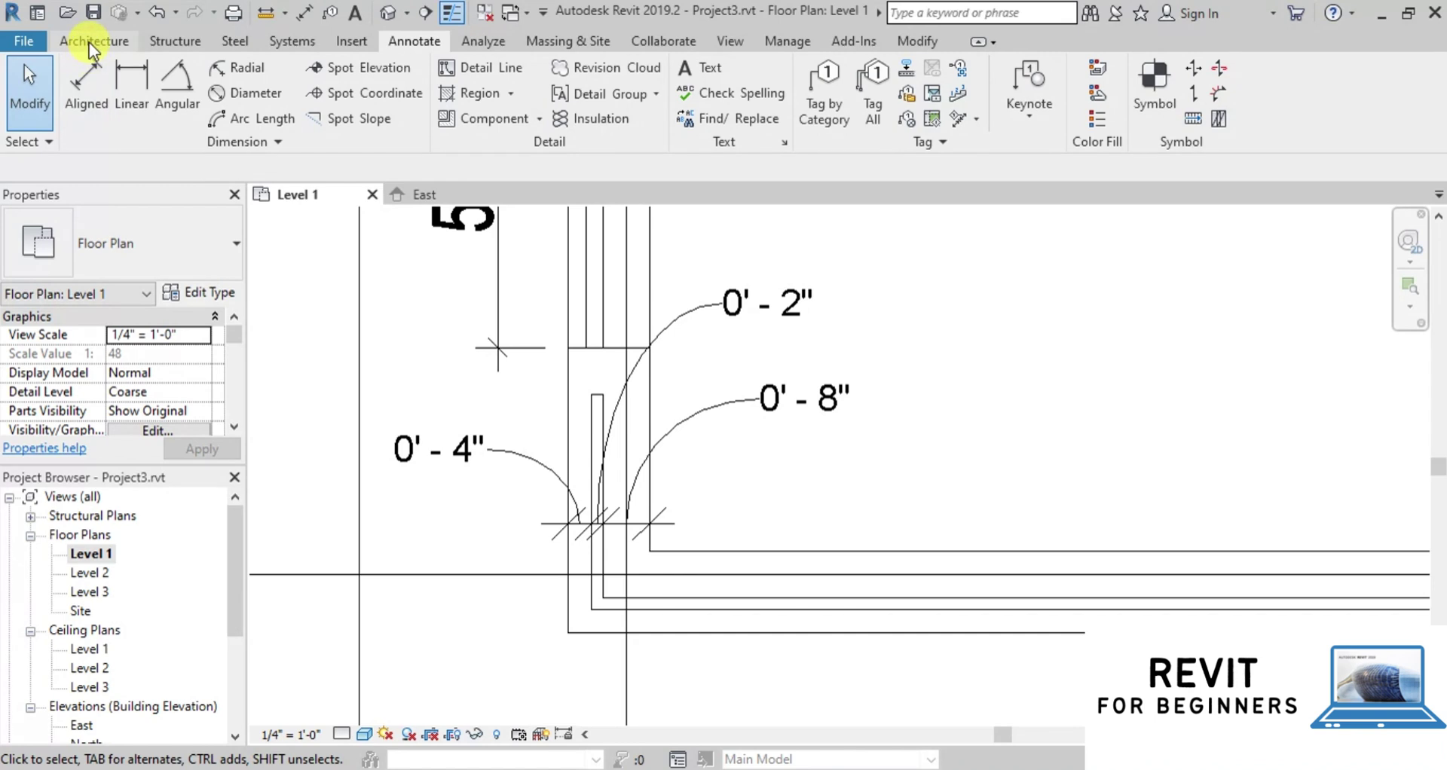
# Duplicate the Generic - 8" basic wall type as 14" CAVITY WALL and open its structure layers for editing
pyautogui.click(89, 42)
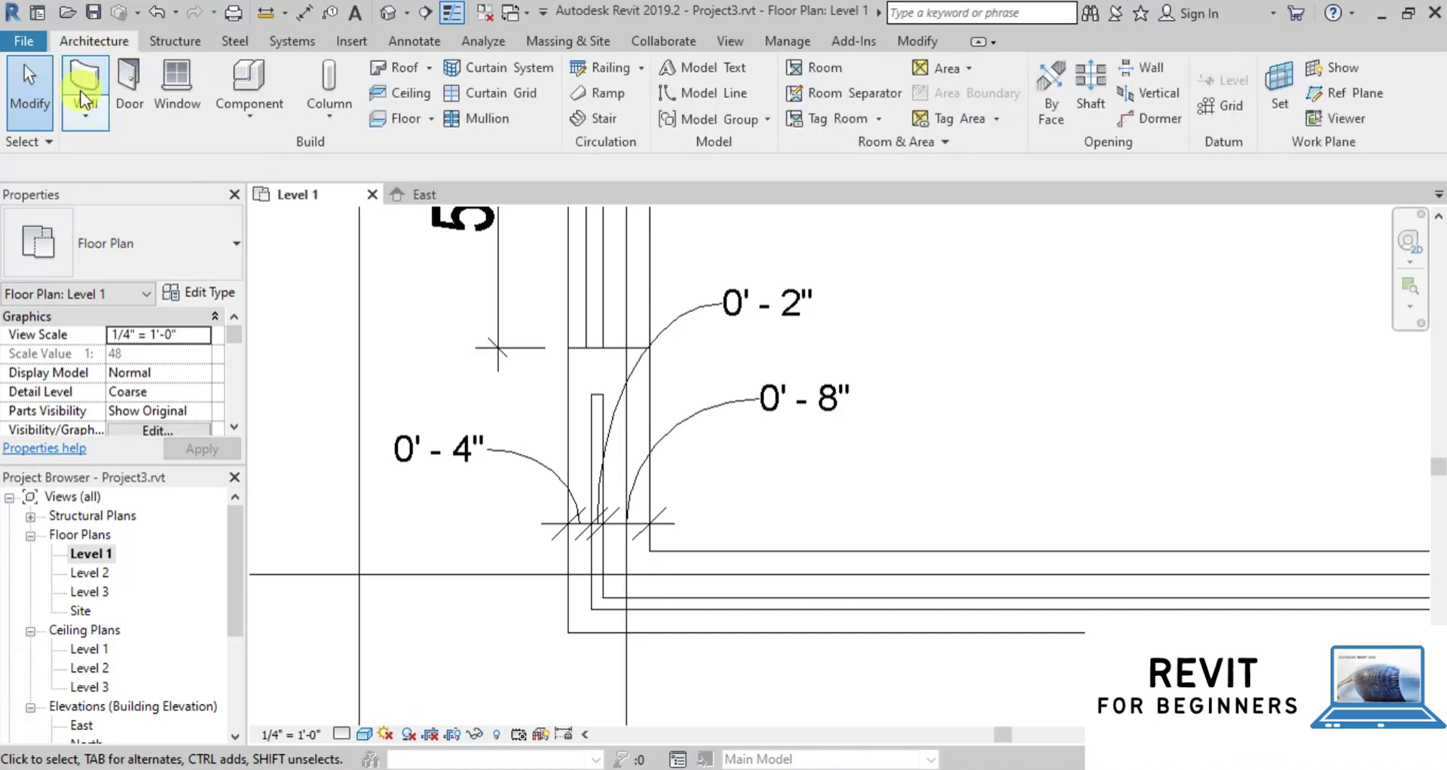
pyautogui.click(86, 69)
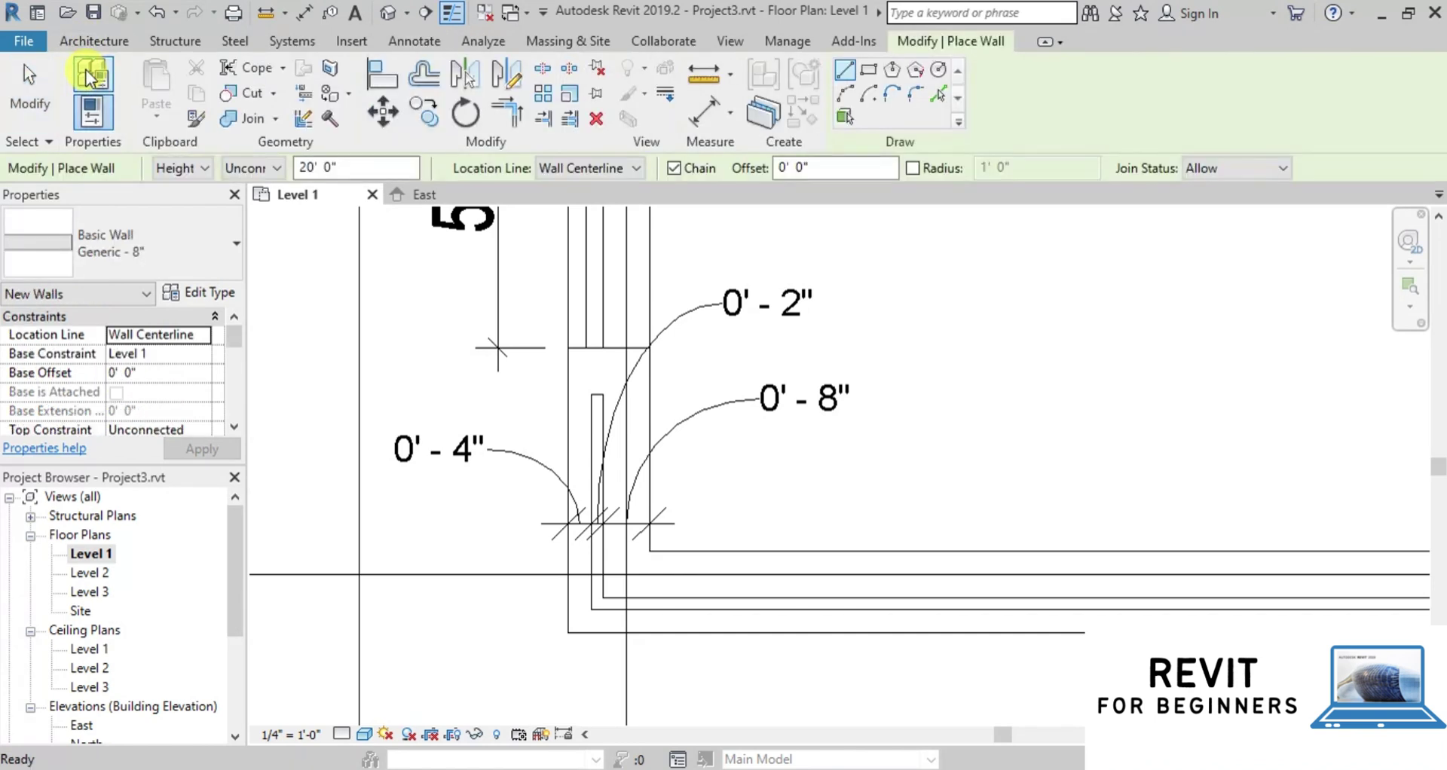
pyautogui.click(207, 296)
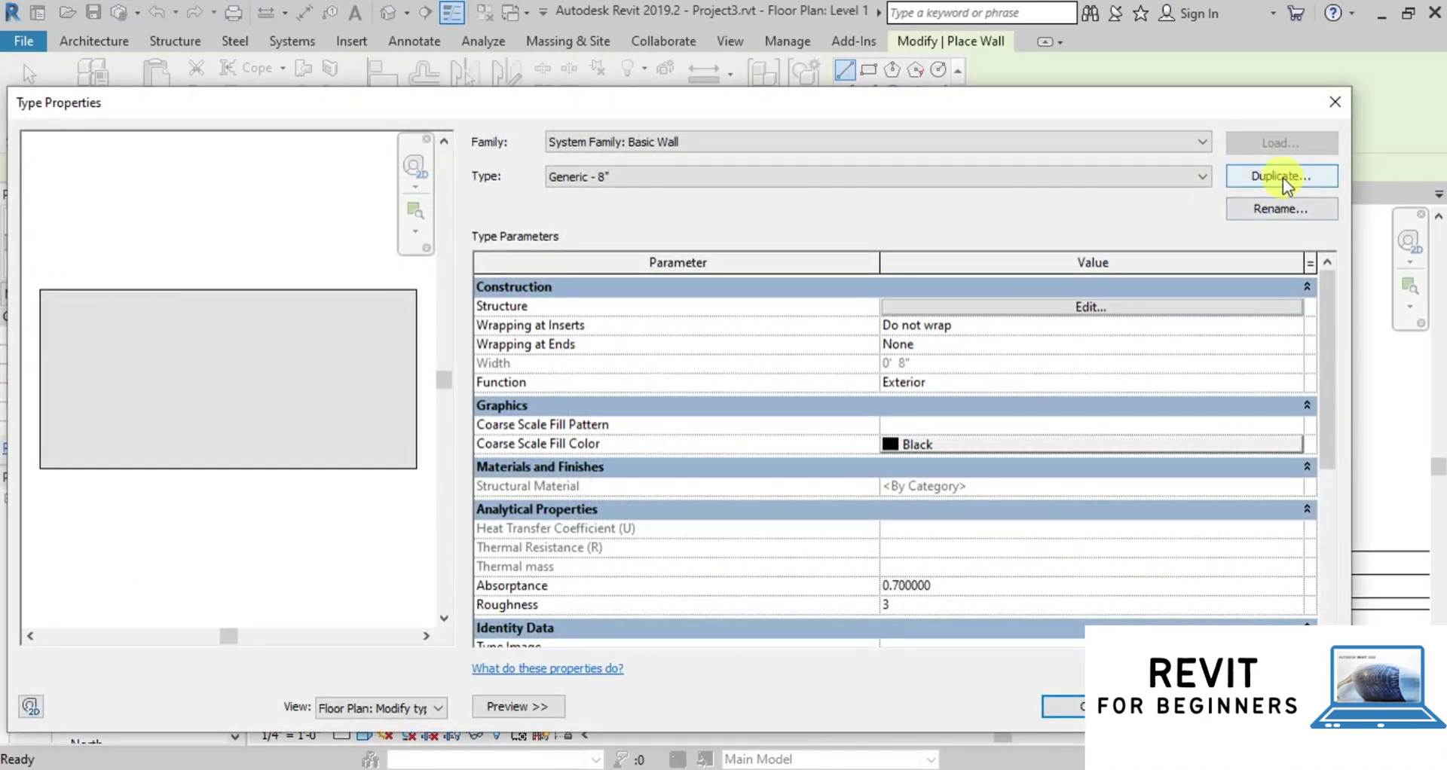
pyautogui.click(1280, 178)
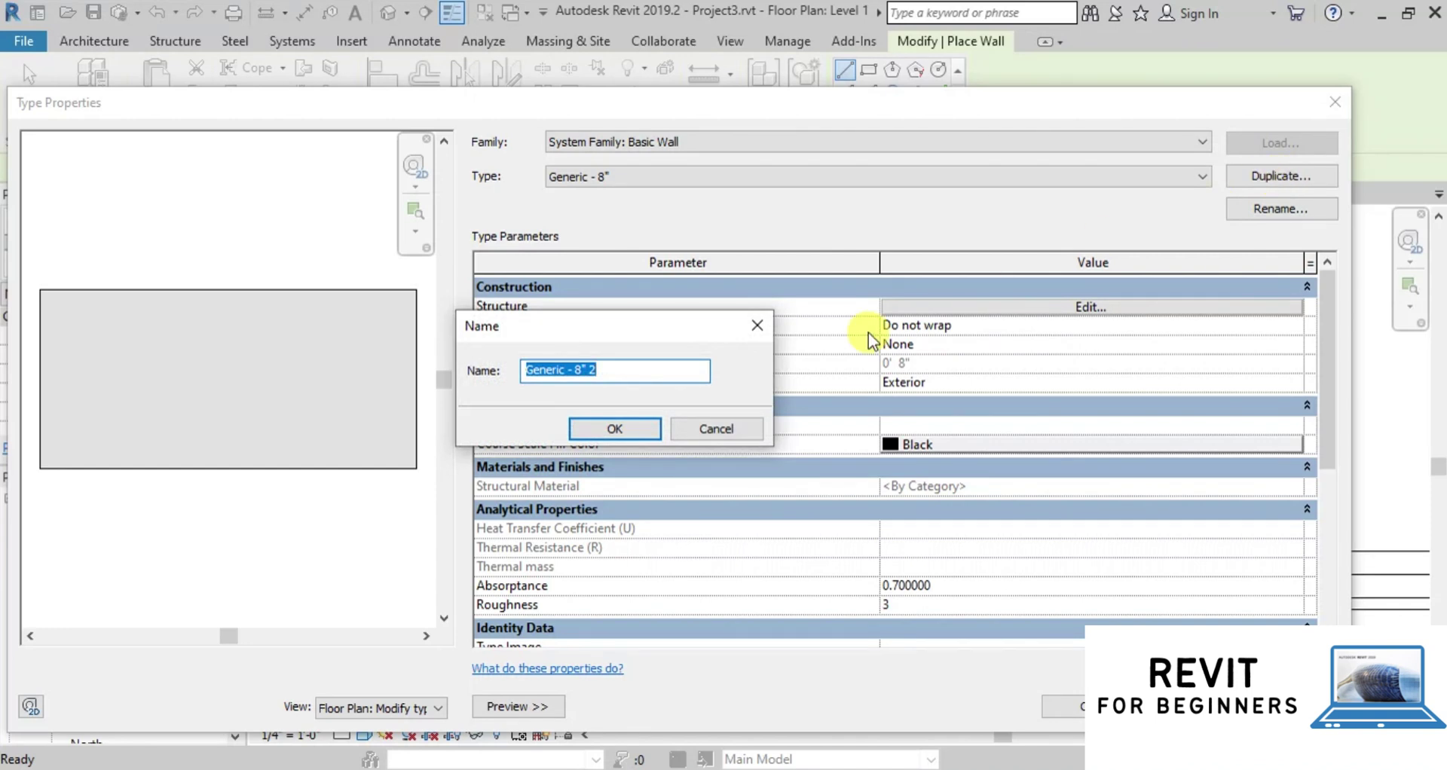
pyautogui.write('14" C')
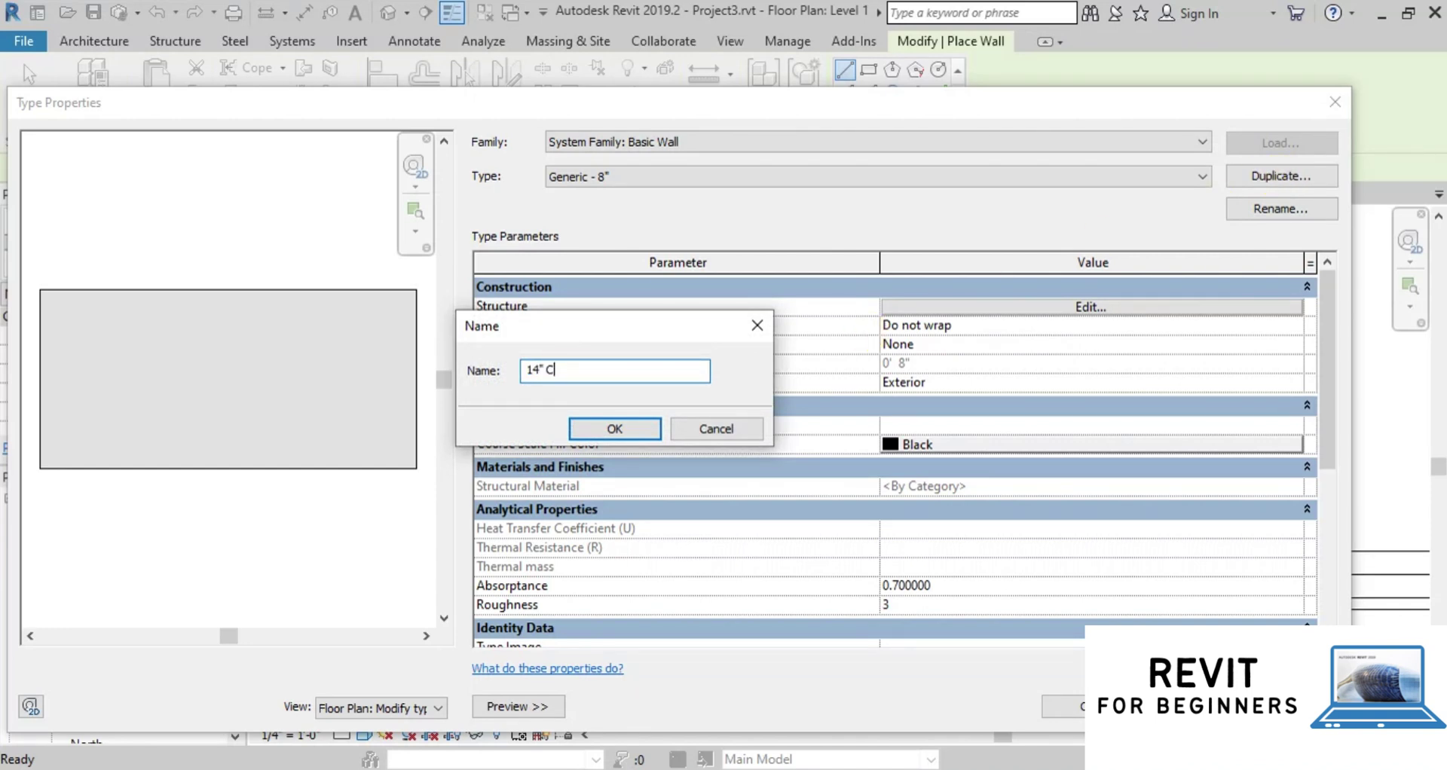
pyautogui.write('AVITY WALL')
pyautogui.click(622, 428)
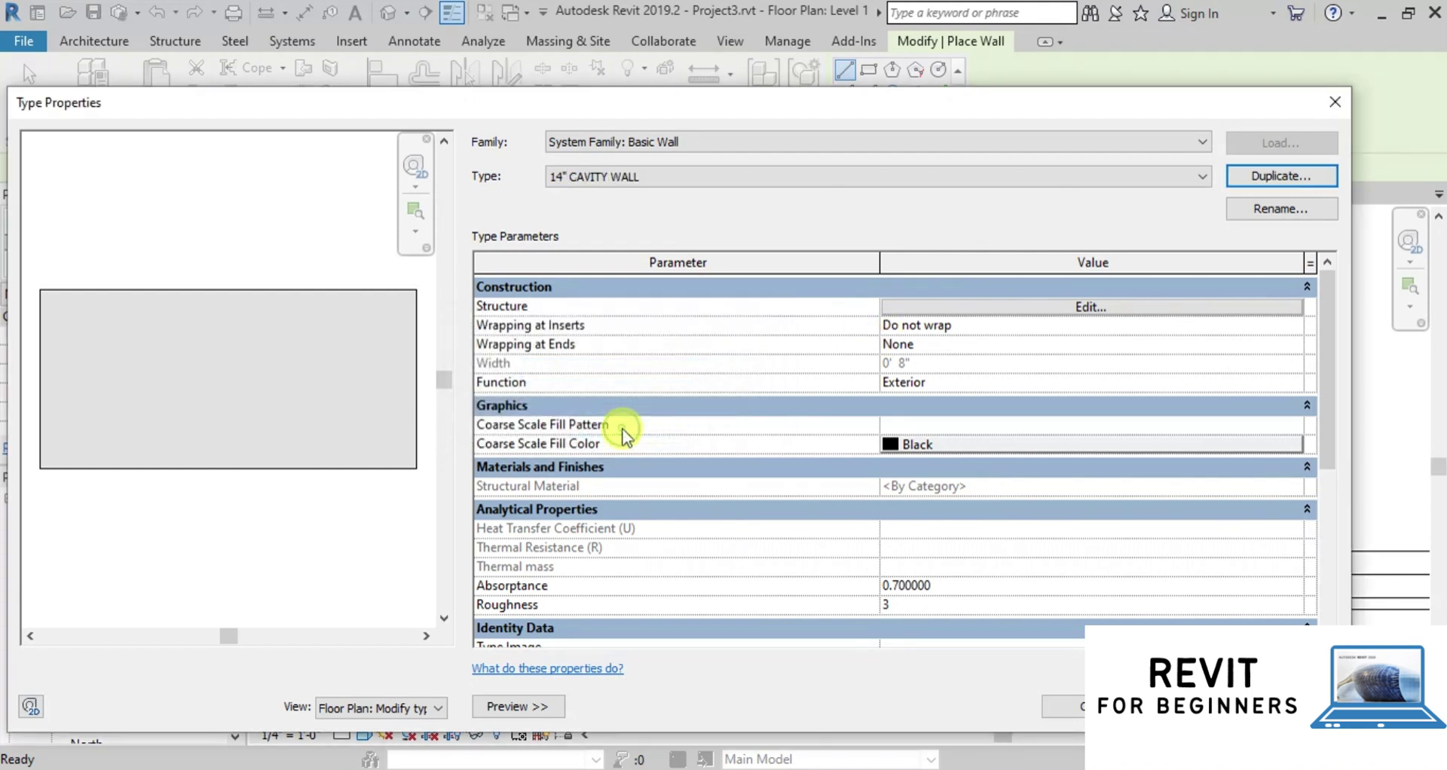
pyautogui.click(1028, 309)
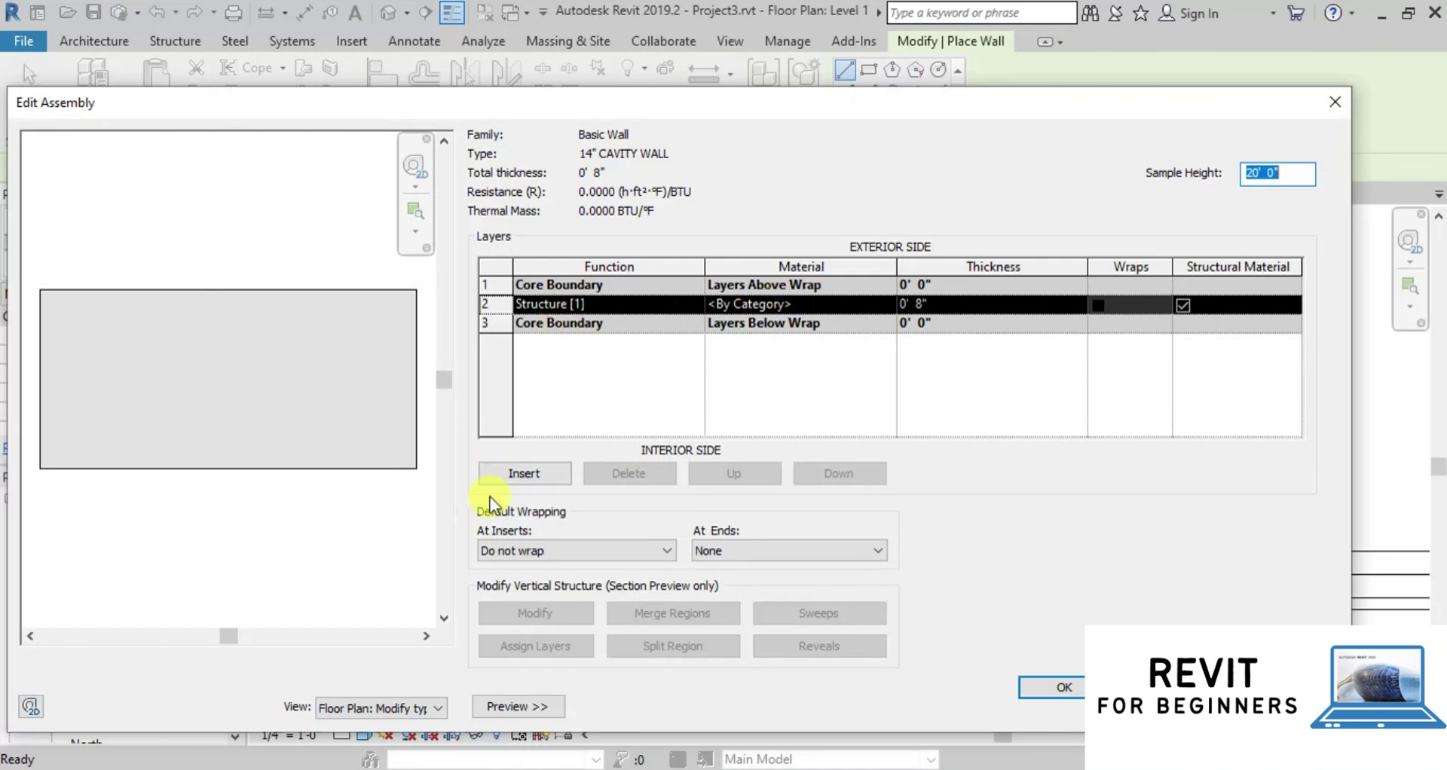
# Insert two layers above the 8" structure layer, setting the outer one to 4" thick and the middle one to 2"
pyautogui.click(522, 472)
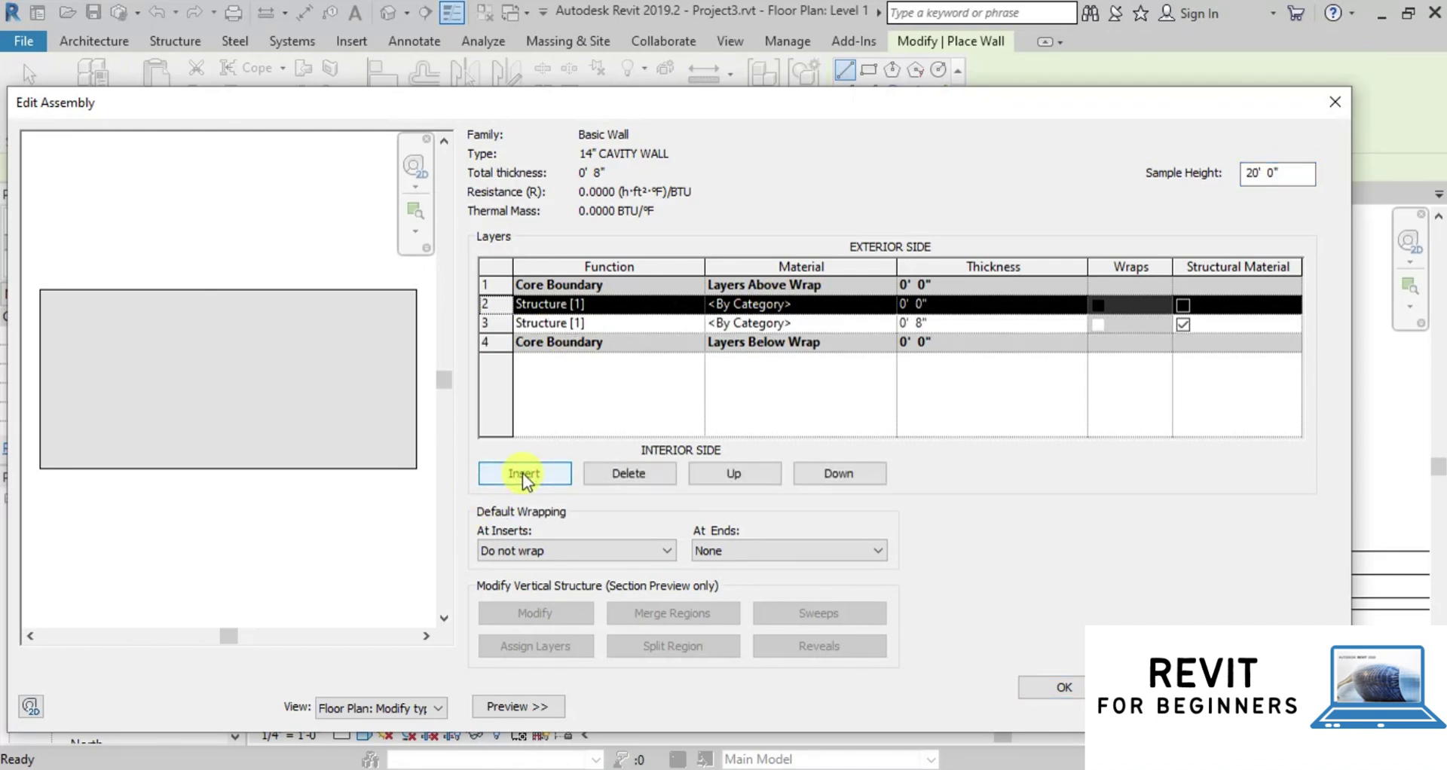
pyautogui.click(523, 473)
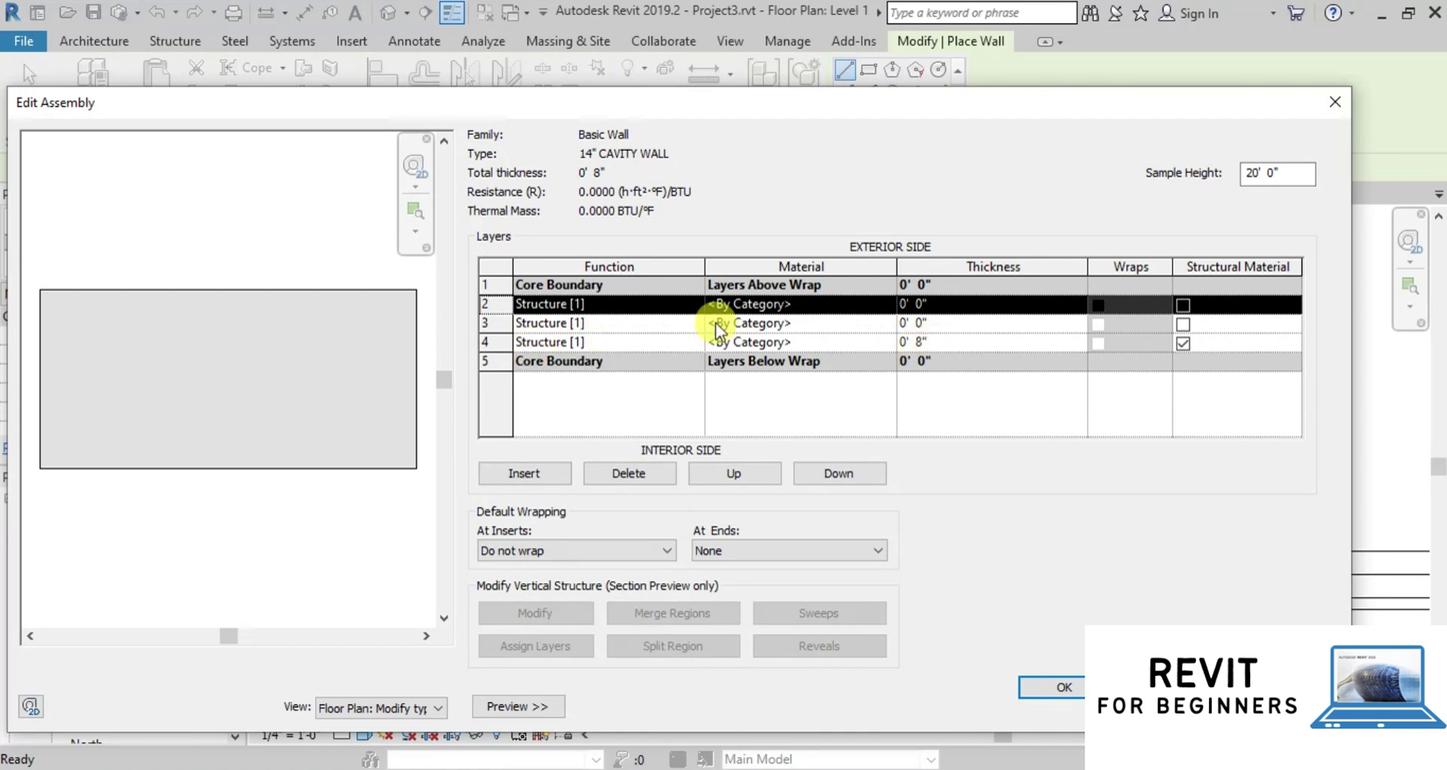
pyautogui.click(921, 305)
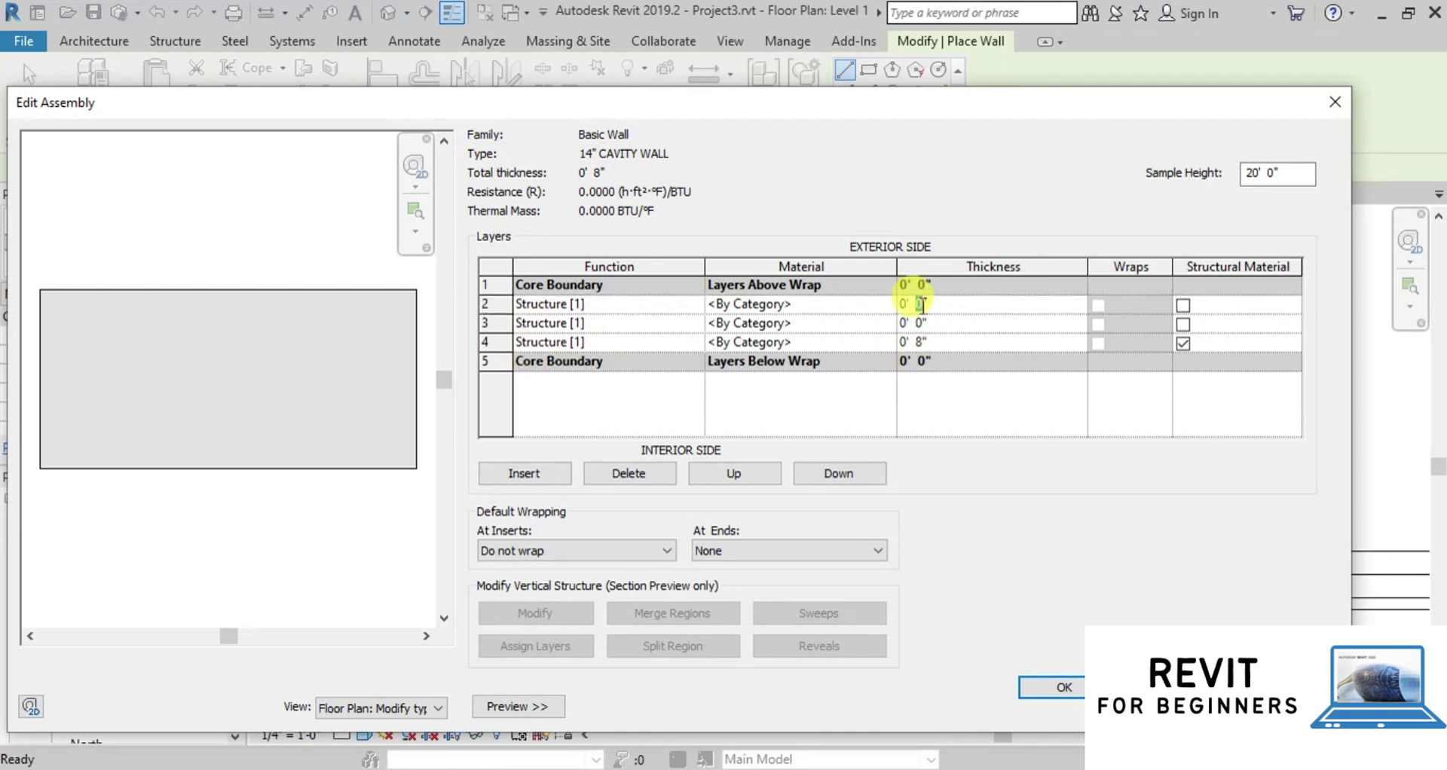
pyautogui.write('4')
pyautogui.click(920, 323)
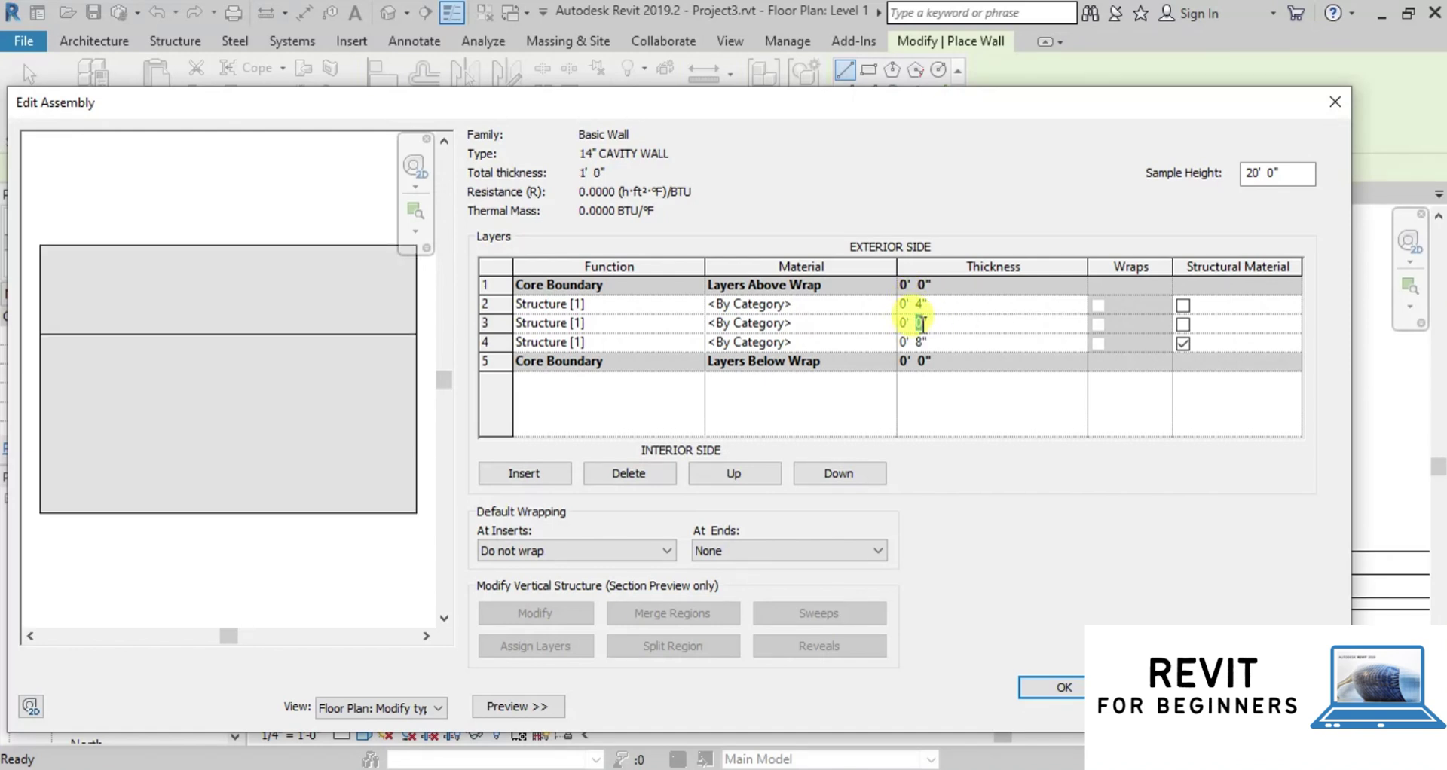
pyautogui.write('2')
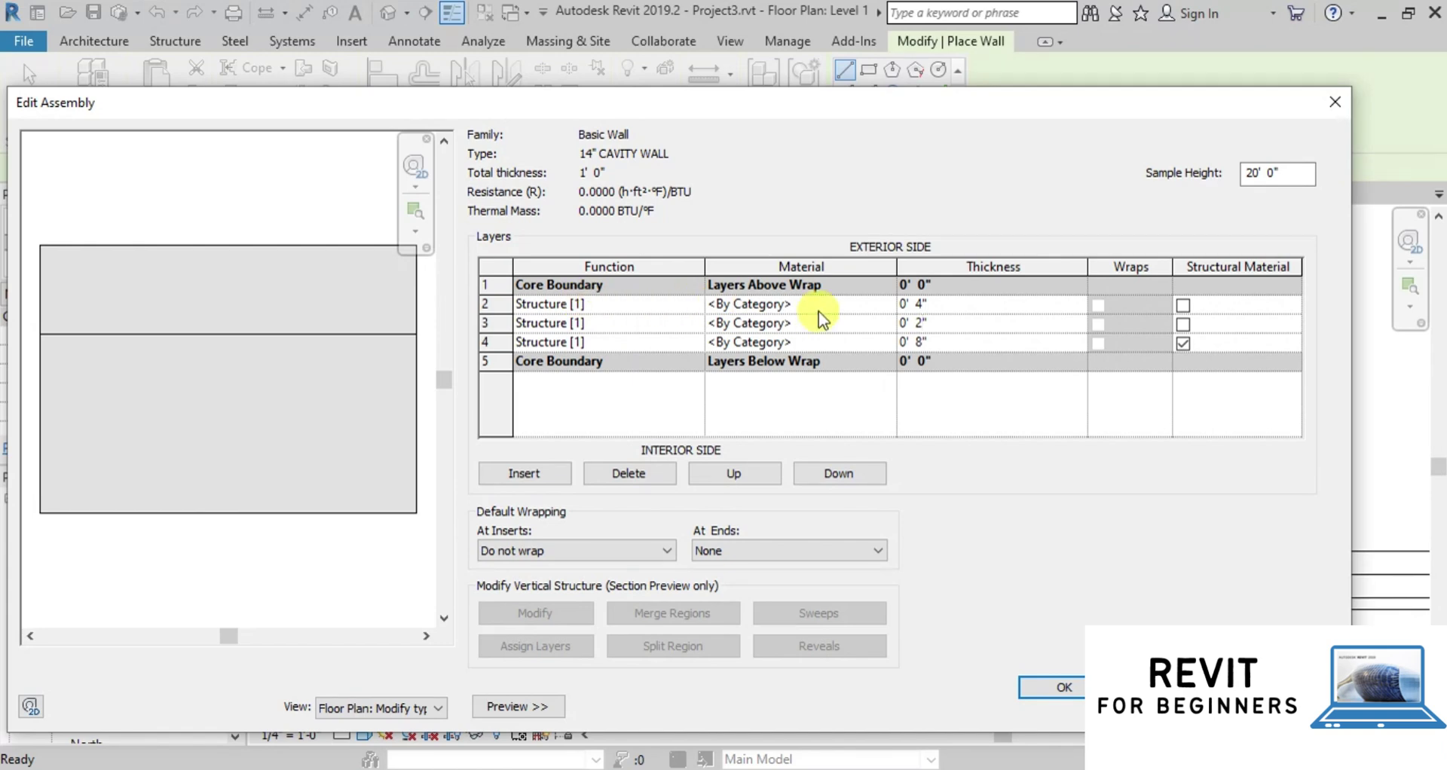
# Assign the Concrete Masonry Units material to the 4" and 8" structure layers of the cavity wall
pyautogui.click(857, 309)
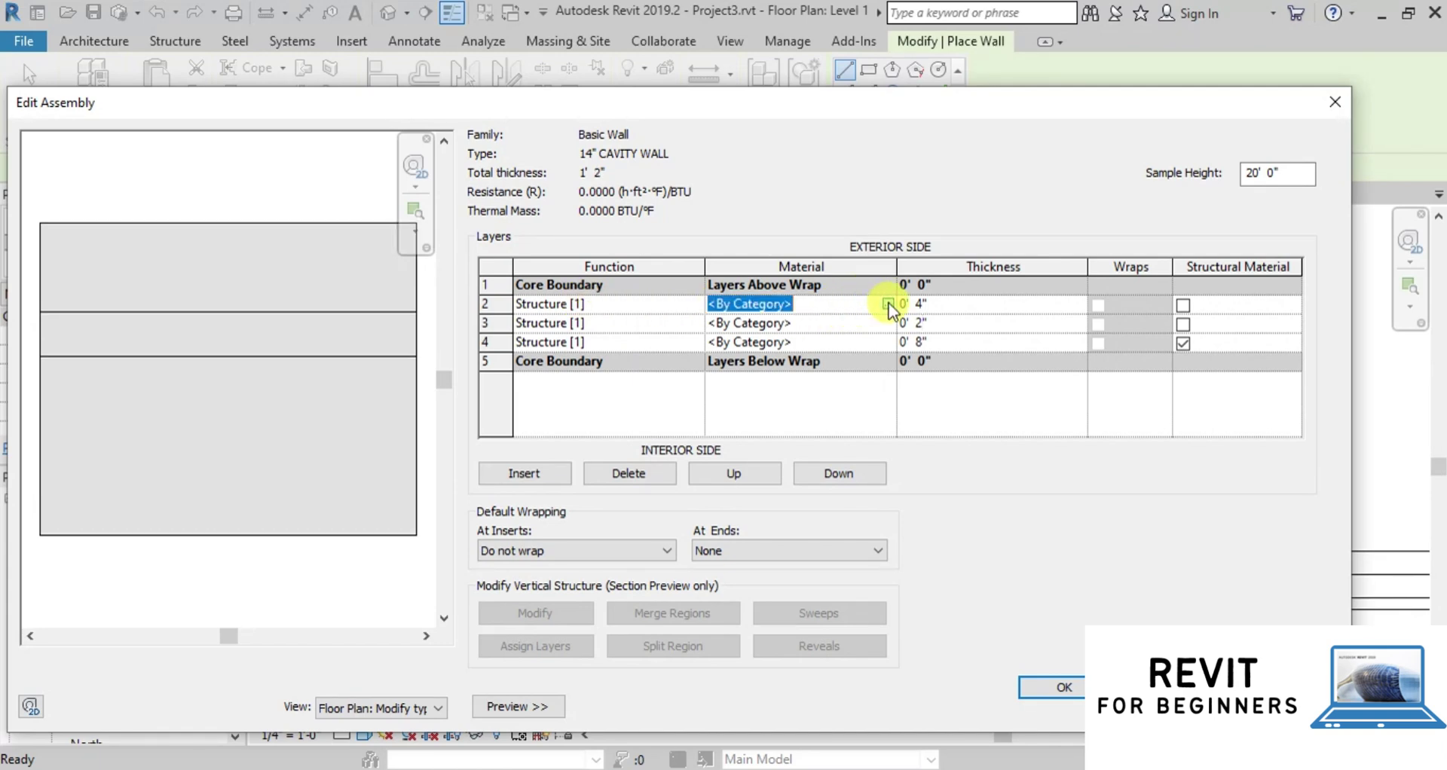
pyautogui.click(888, 303)
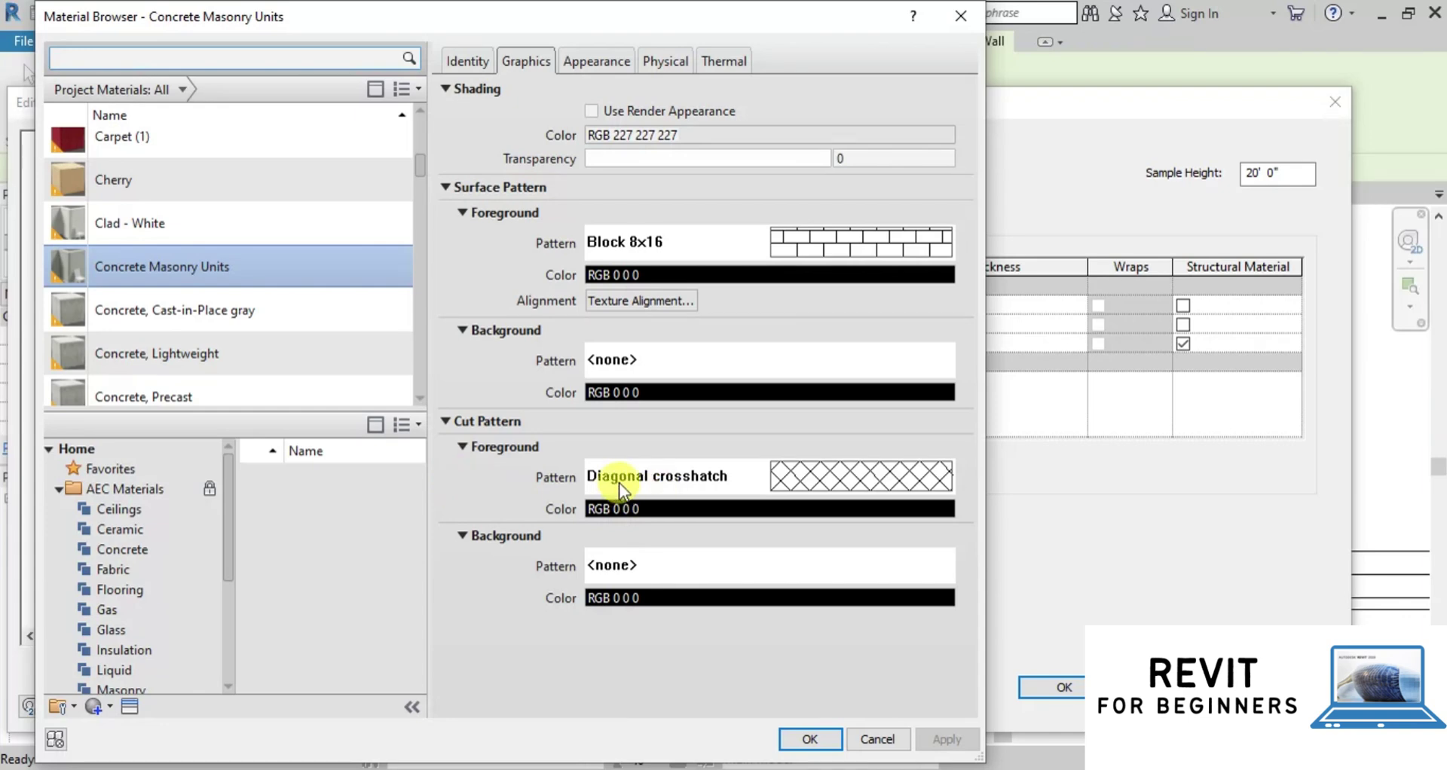
pyautogui.click(809, 739)
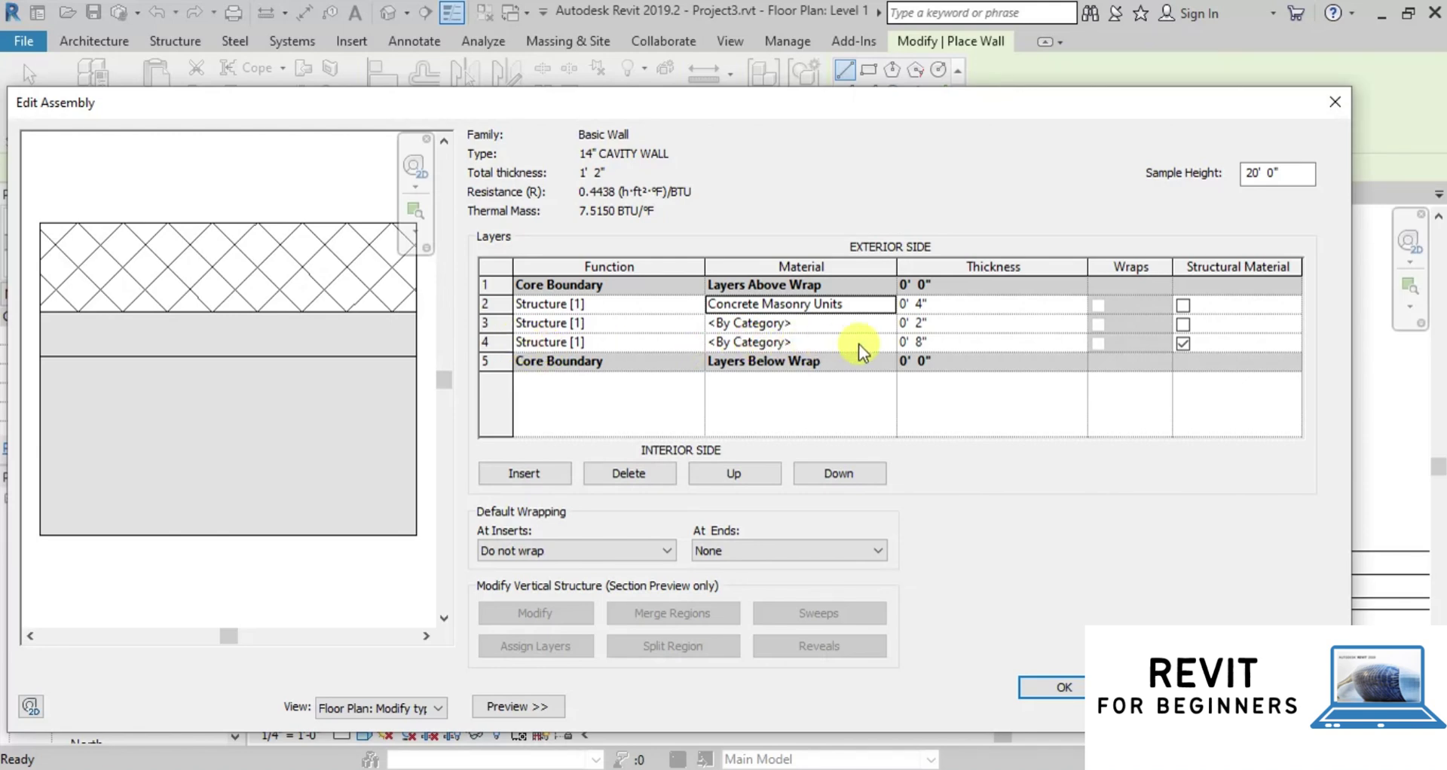
pyautogui.click(894, 344)
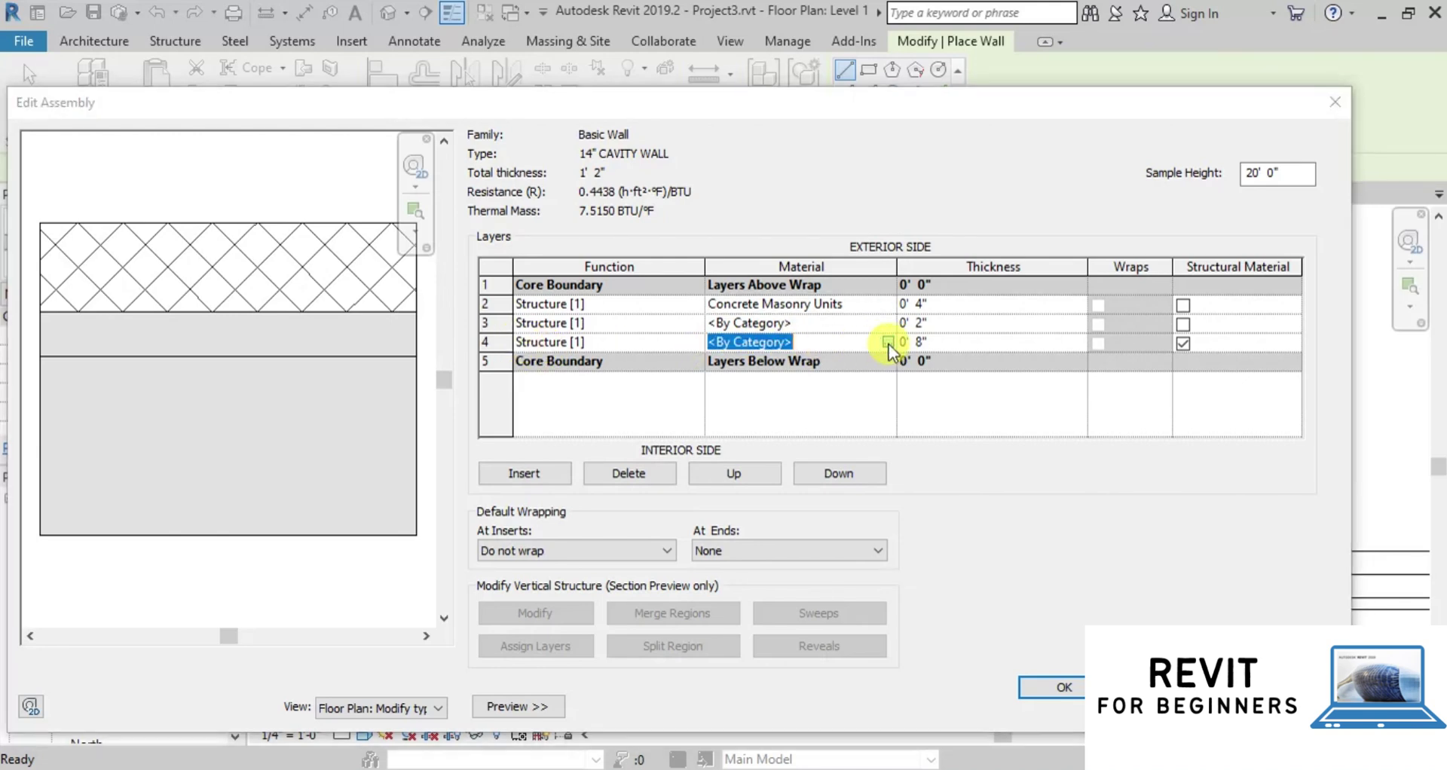
pyautogui.click(888, 342)
pyautogui.scroll(-1, 245, 333)
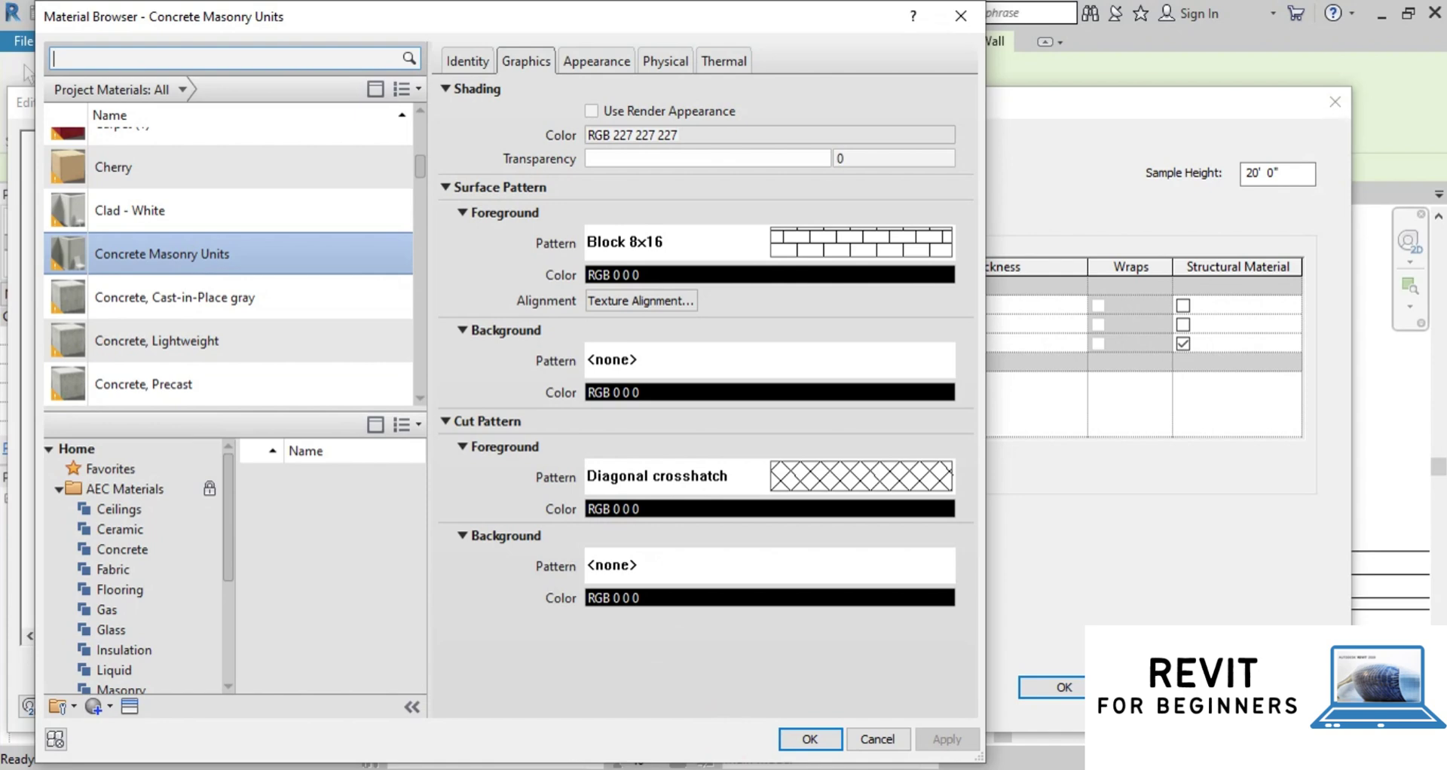
pyautogui.click(791, 742)
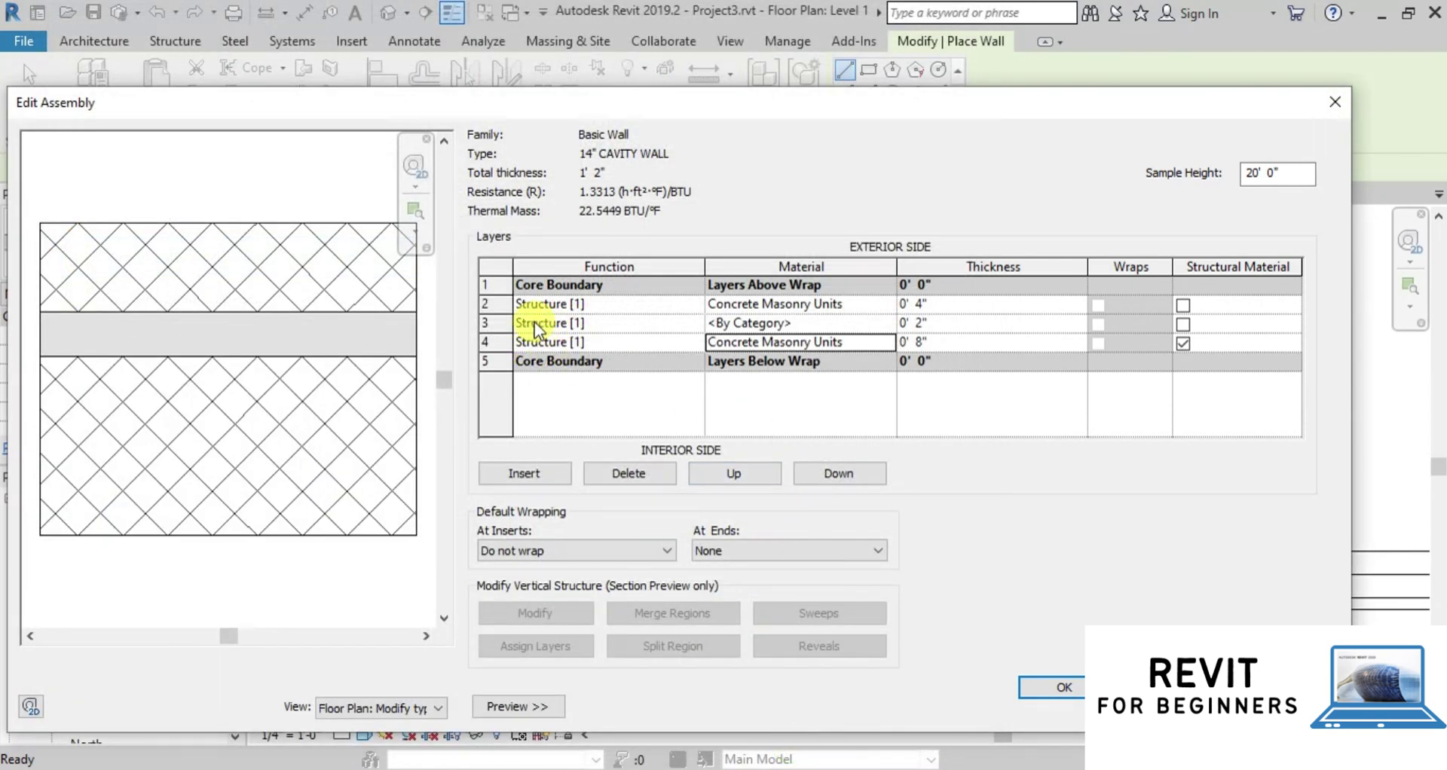
# Set the function of the 2" middle layer to Thermal/Air Layer [3]
pyautogui.click(641, 324)
pyautogui.click(698, 324)
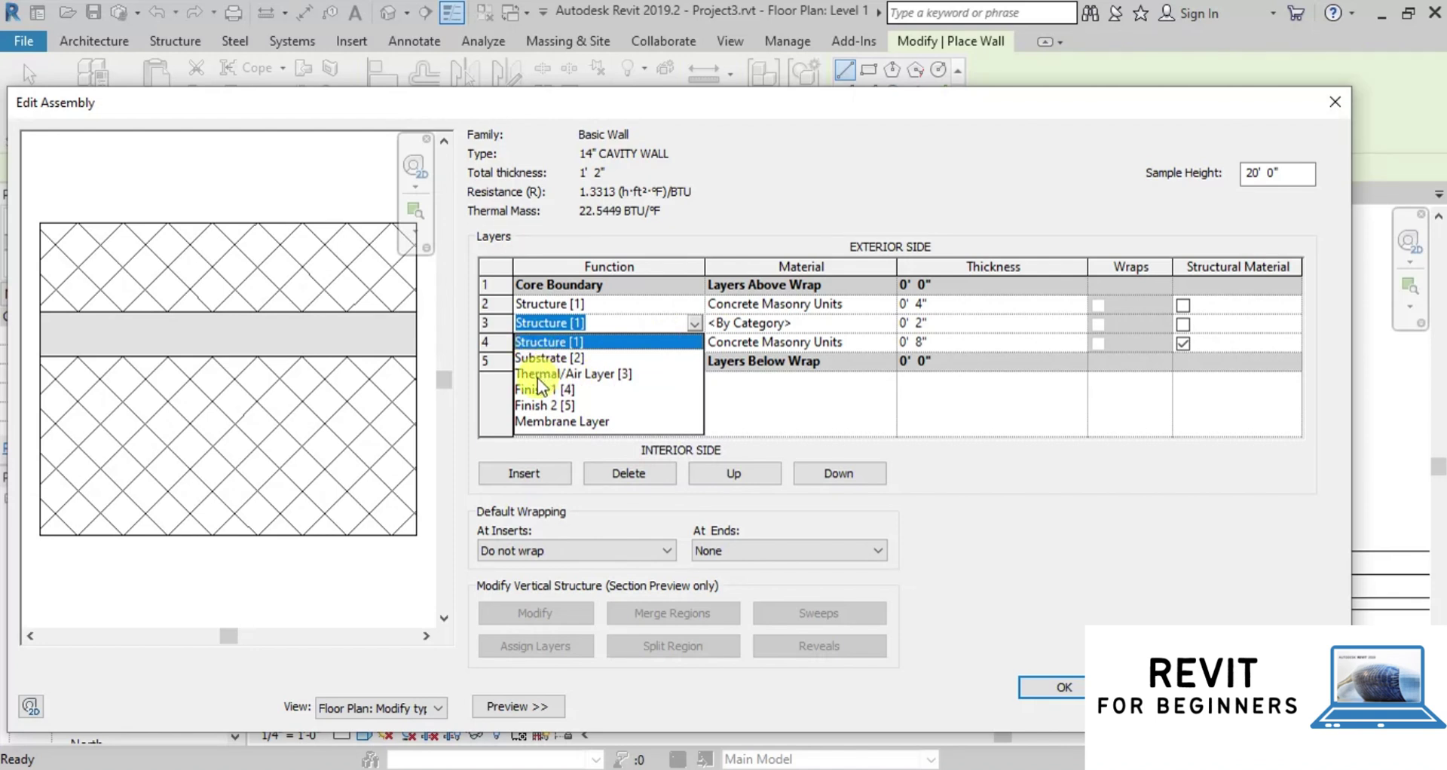
pyautogui.click(580, 374)
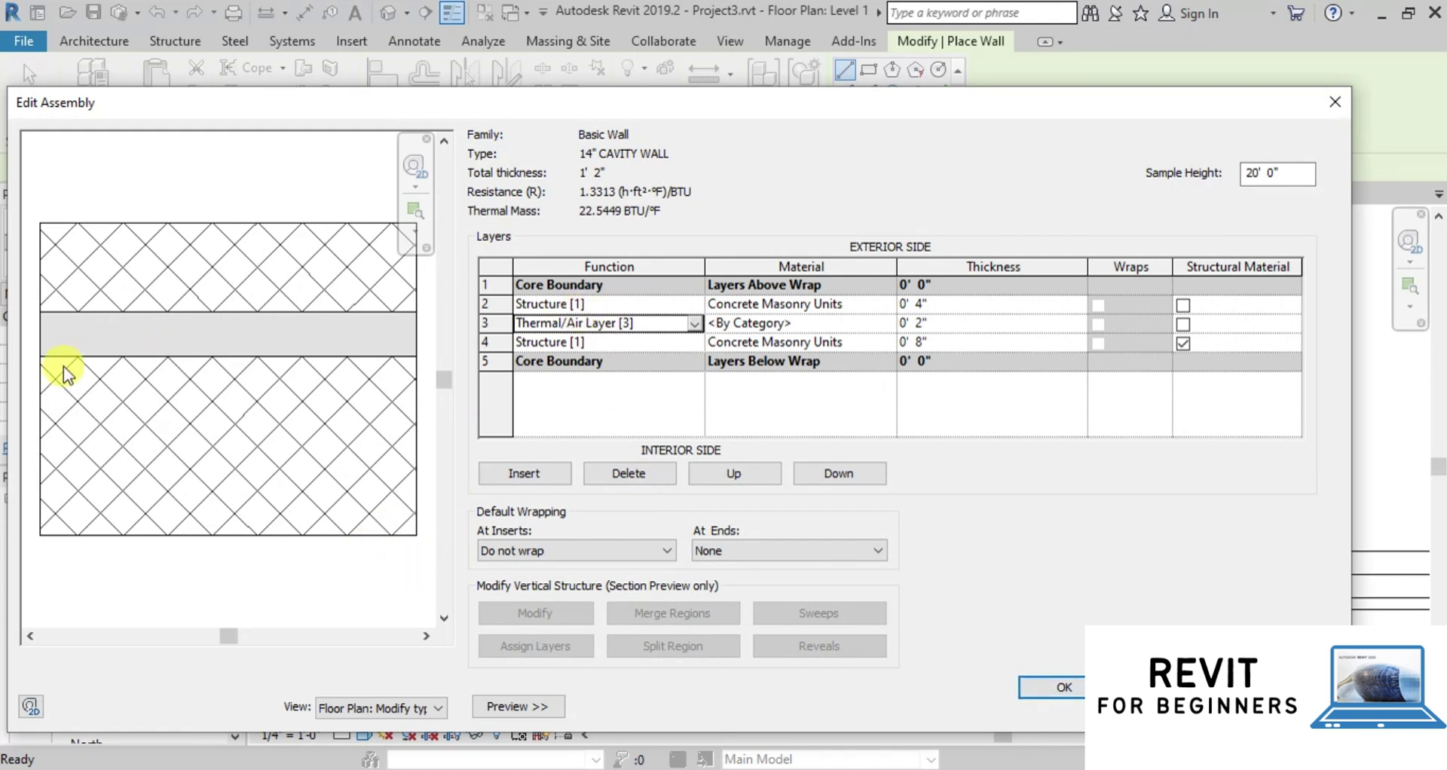
# Preview the wall assembly in section, return the preview to floor plan, and accept the cavity wall type
pyautogui.click(401, 707)
pyautogui.click(361, 739)
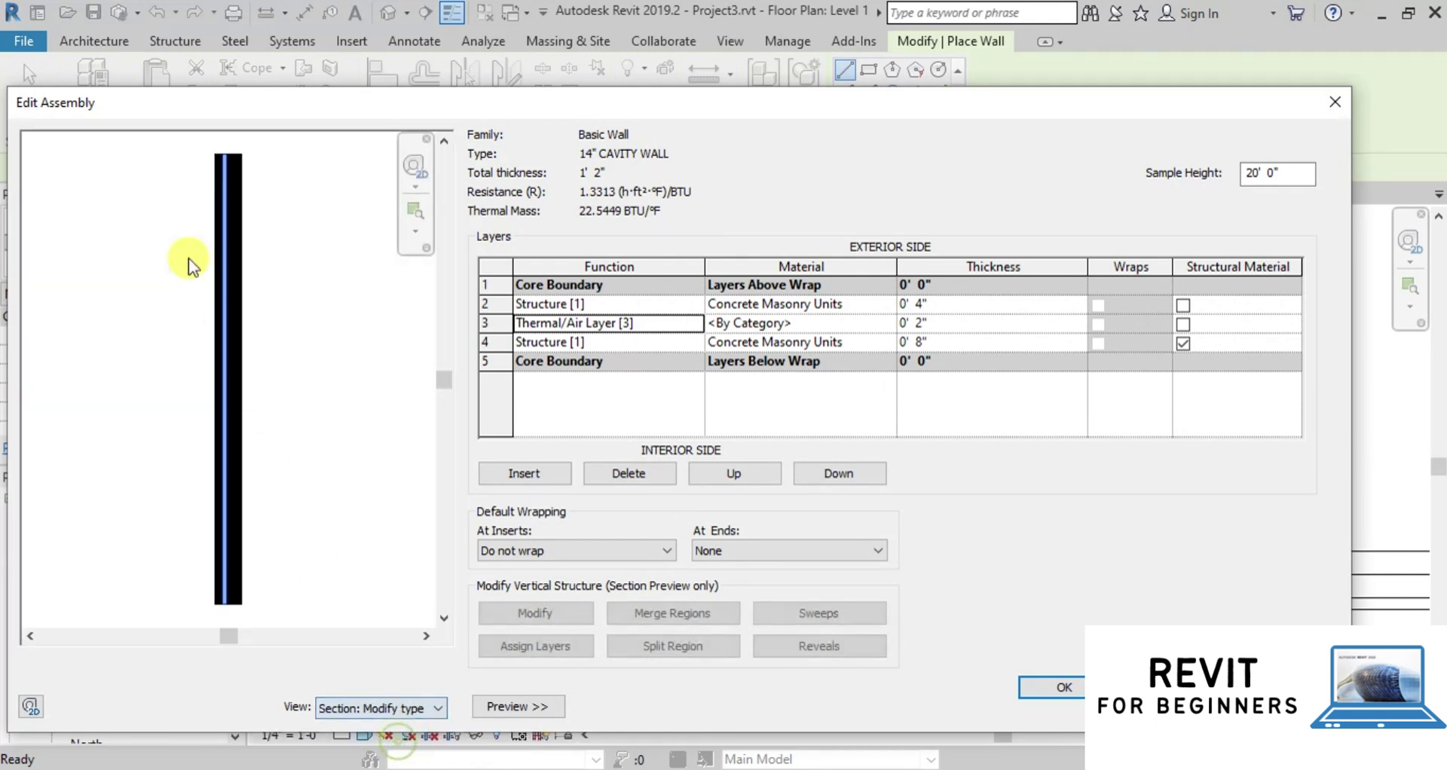
pyautogui.click(396, 709)
pyautogui.click(392, 728)
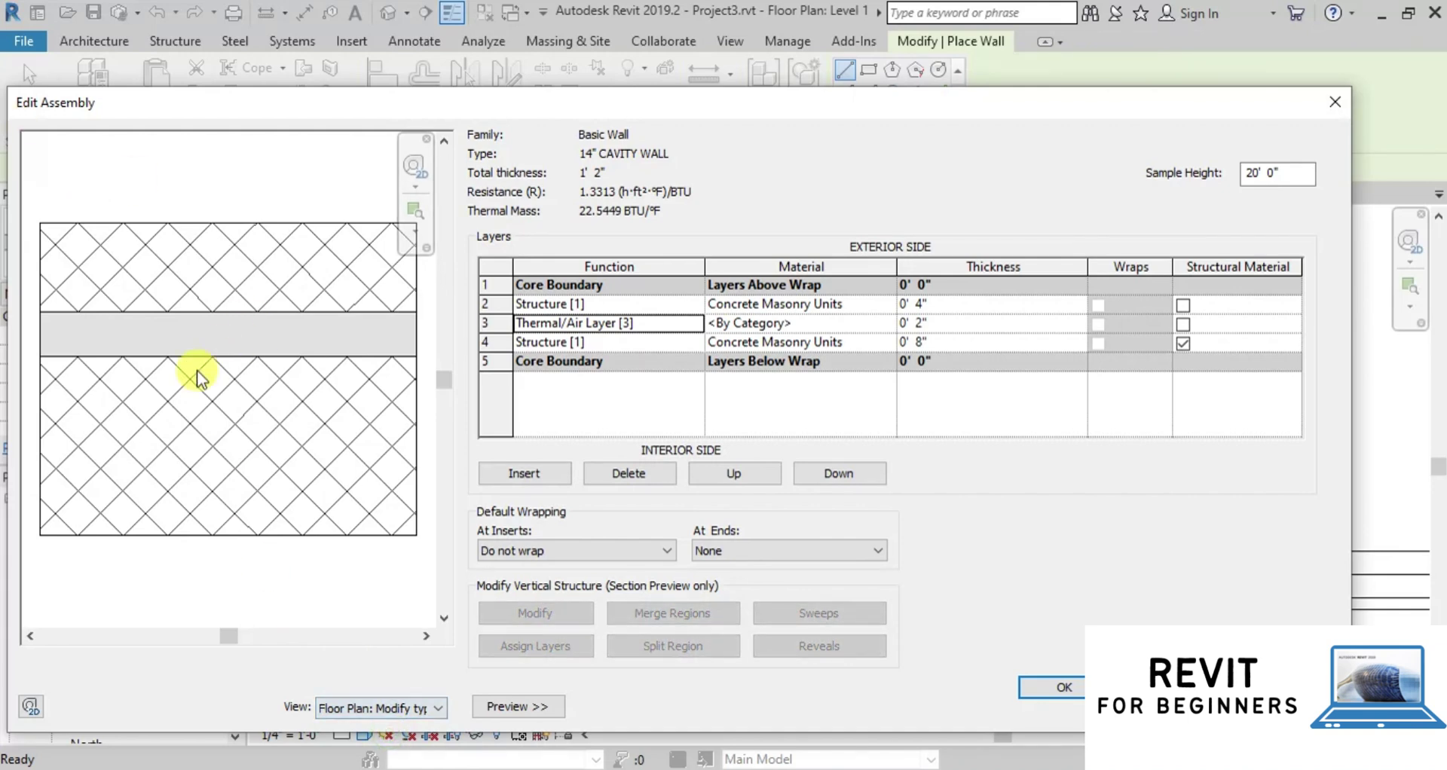
pyautogui.click(1052, 691)
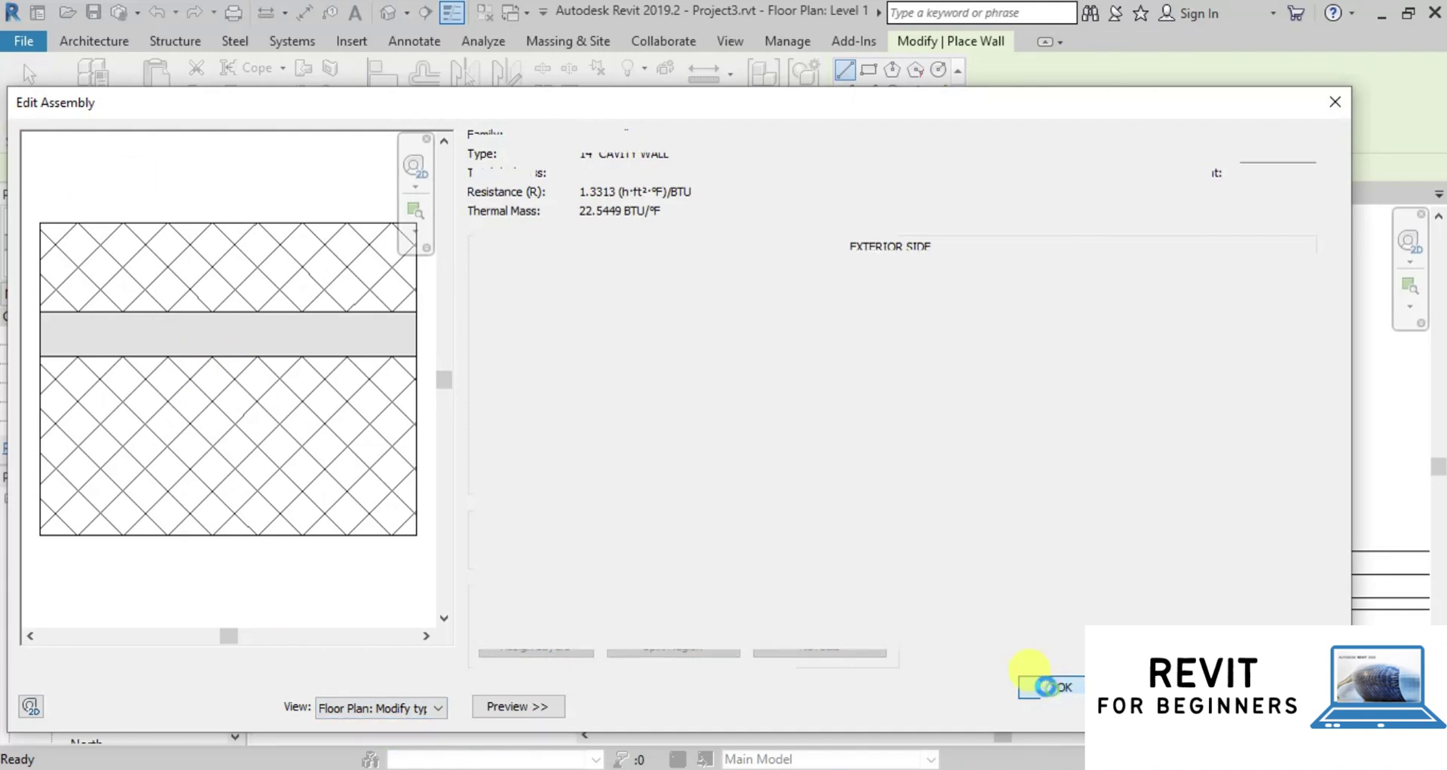
pyautogui.click(1087, 707)
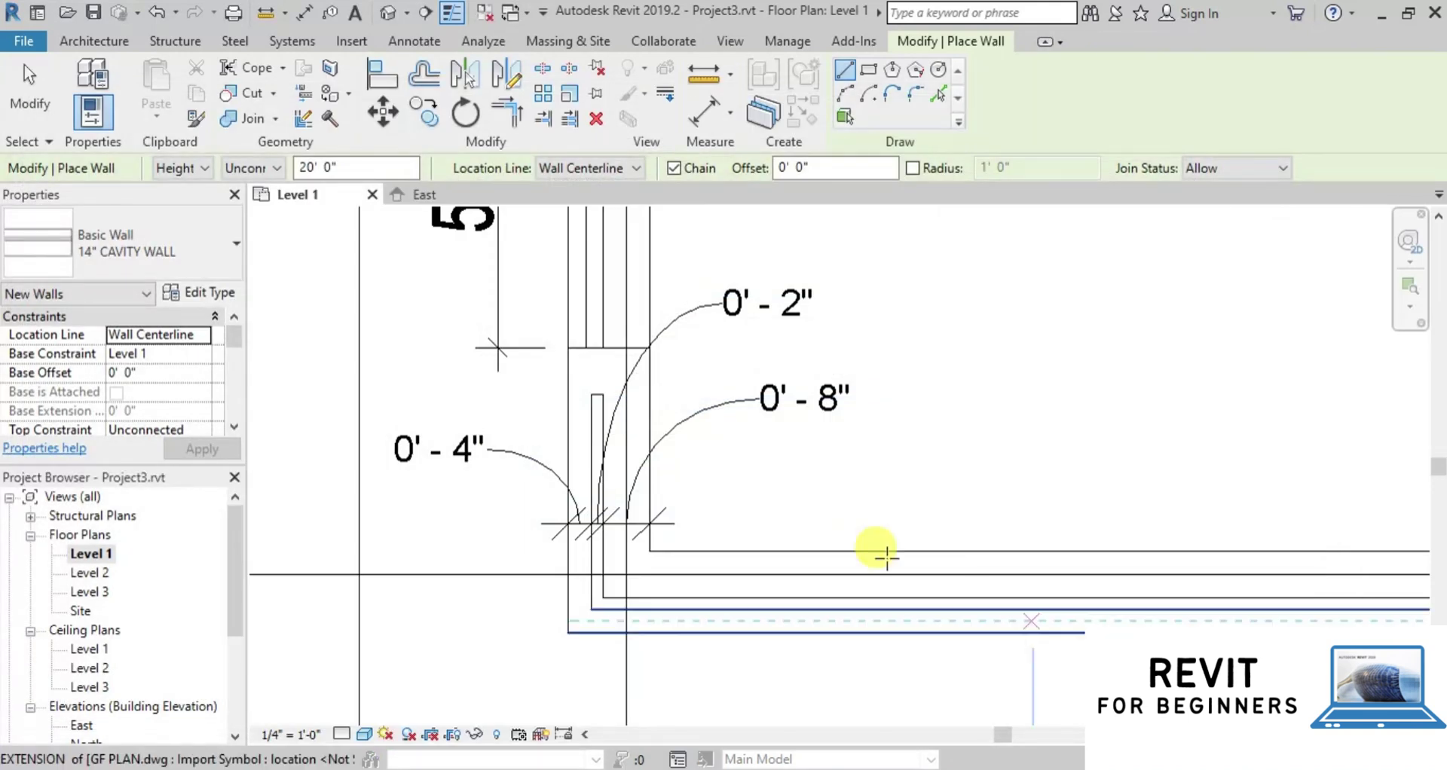
# Draw a 14" CAVITY WALL about 59'-0" long down grid 1, from grid A to just past grid C
pyautogui.scroll(-4, 634, 591)
pyautogui.scroll(-3, 633, 595)
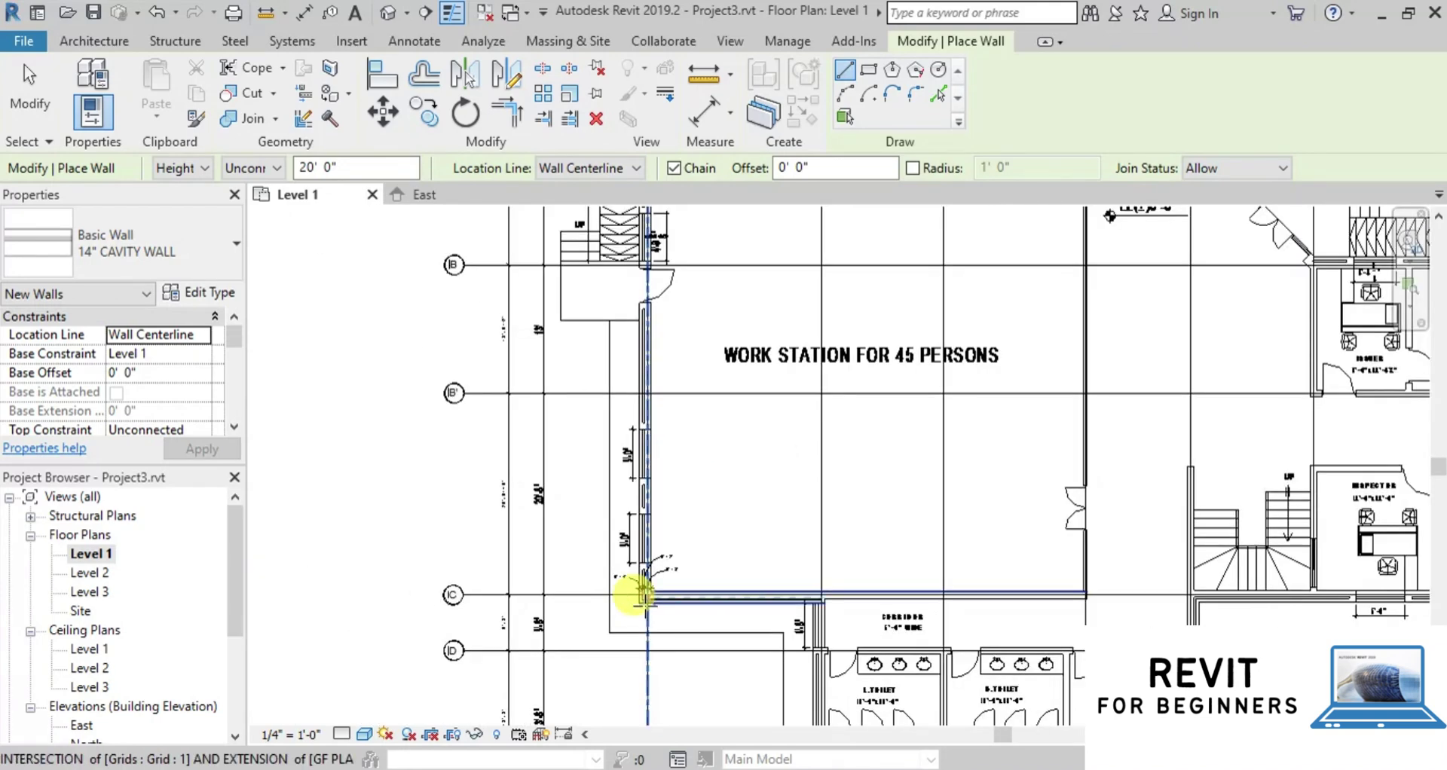
pyautogui.scroll(-1, 669, 556)
pyautogui.scroll(-3, 669, 557)
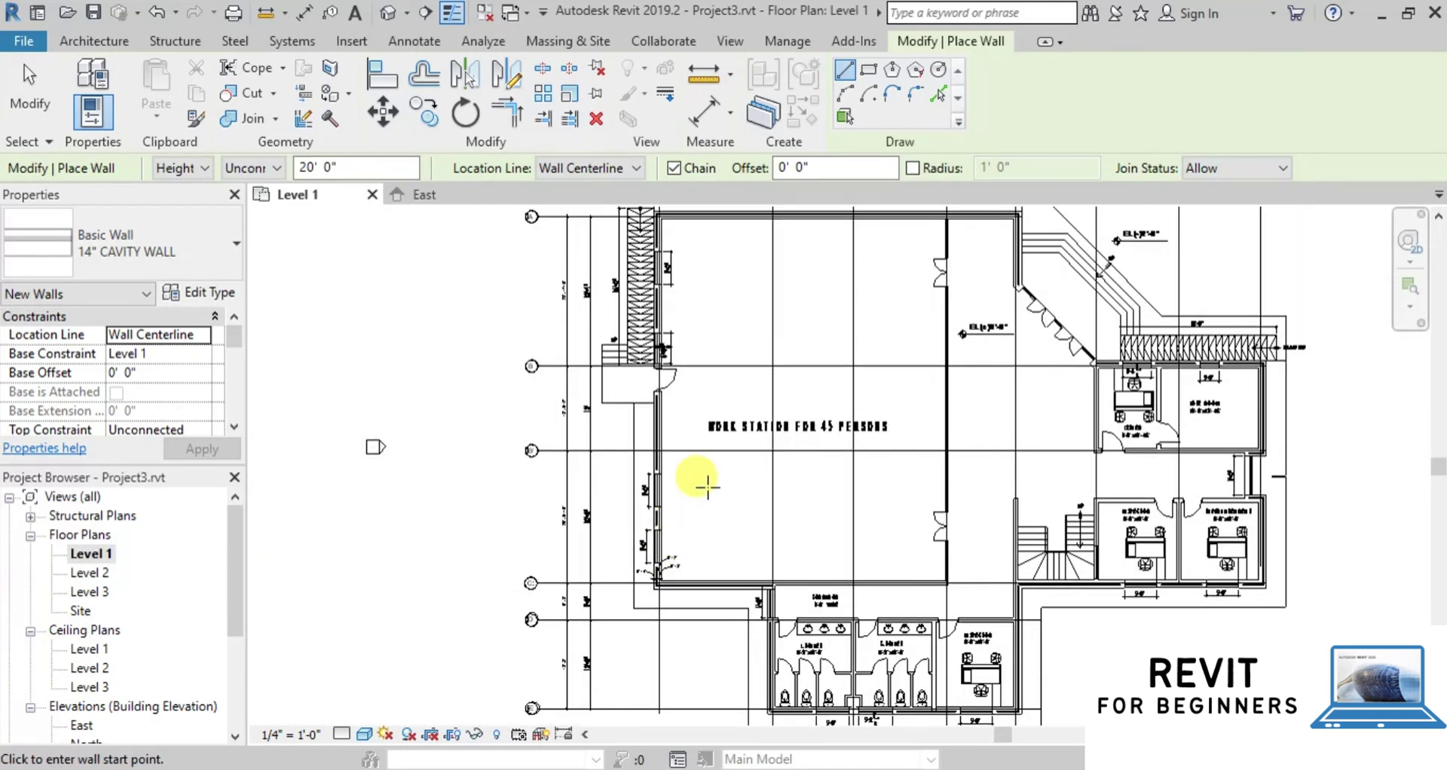
pyautogui.scroll(-2, 694, 478)
pyautogui.scroll(6, 556, 252)
pyautogui.scroll(-5, 528, 227)
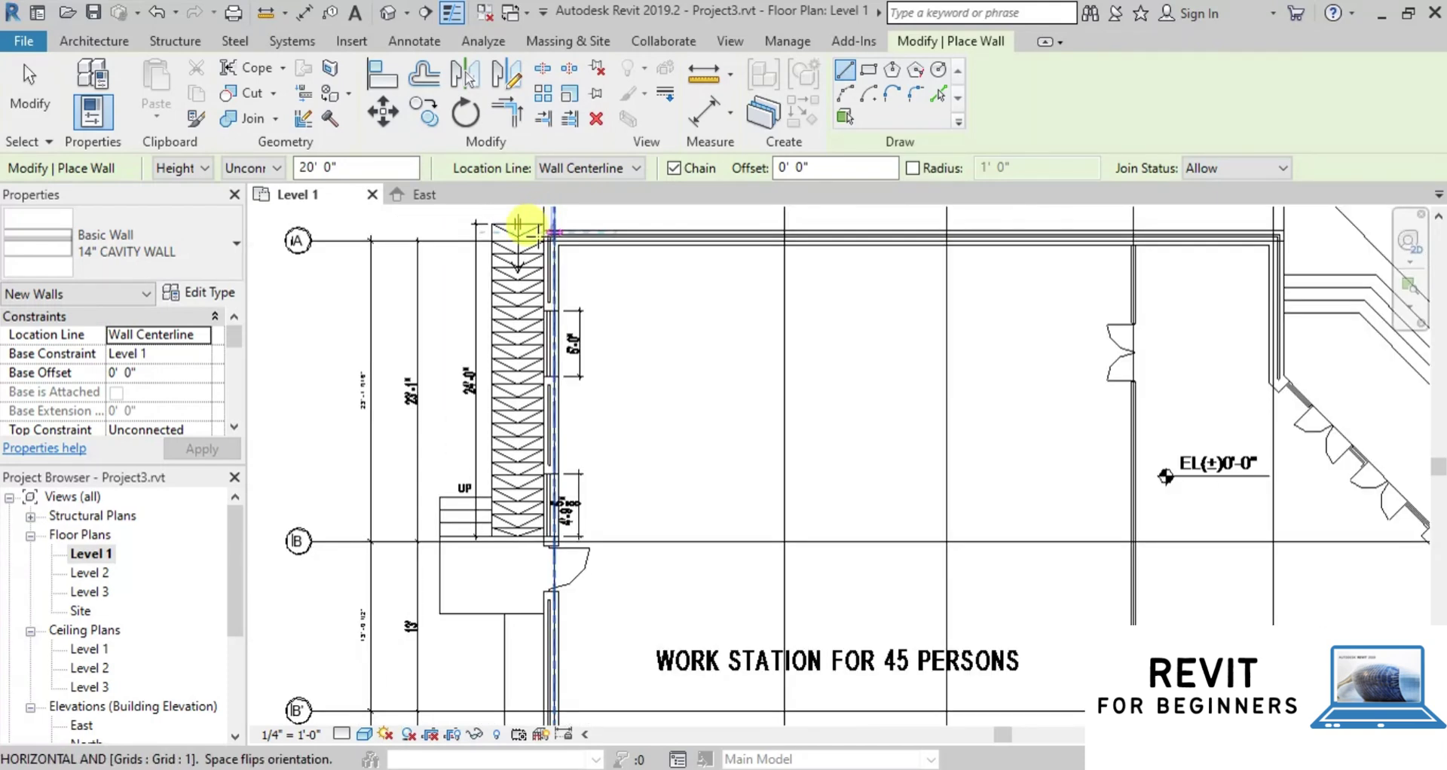
pyautogui.scroll(6, 550, 627)
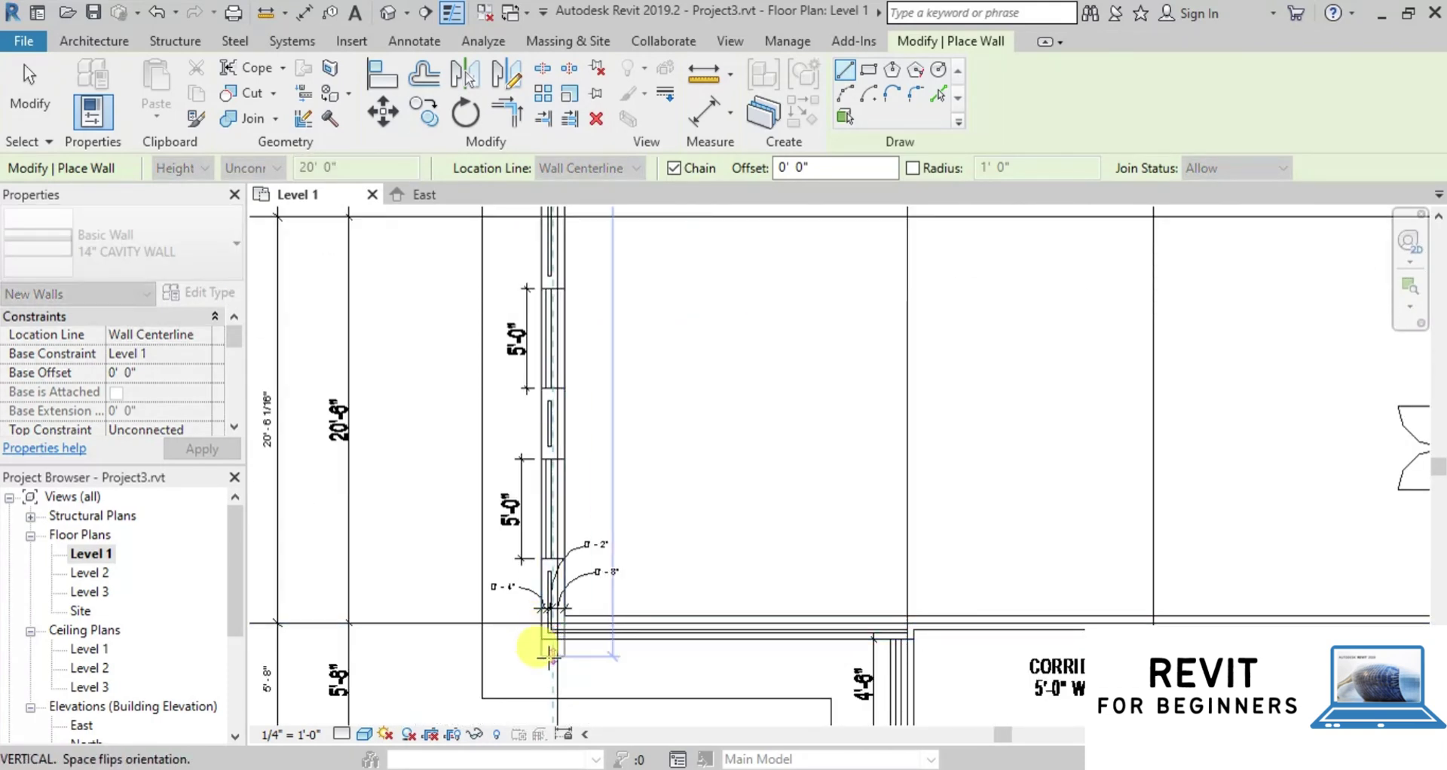
pyautogui.click(548, 634)
pyautogui.press('Escape')
pyautogui.press('Escape')
# Set the detail level of the Level 1 floor plan to Fine to show the cavity wall's layers
pyautogui.scroll(3, 568, 653)
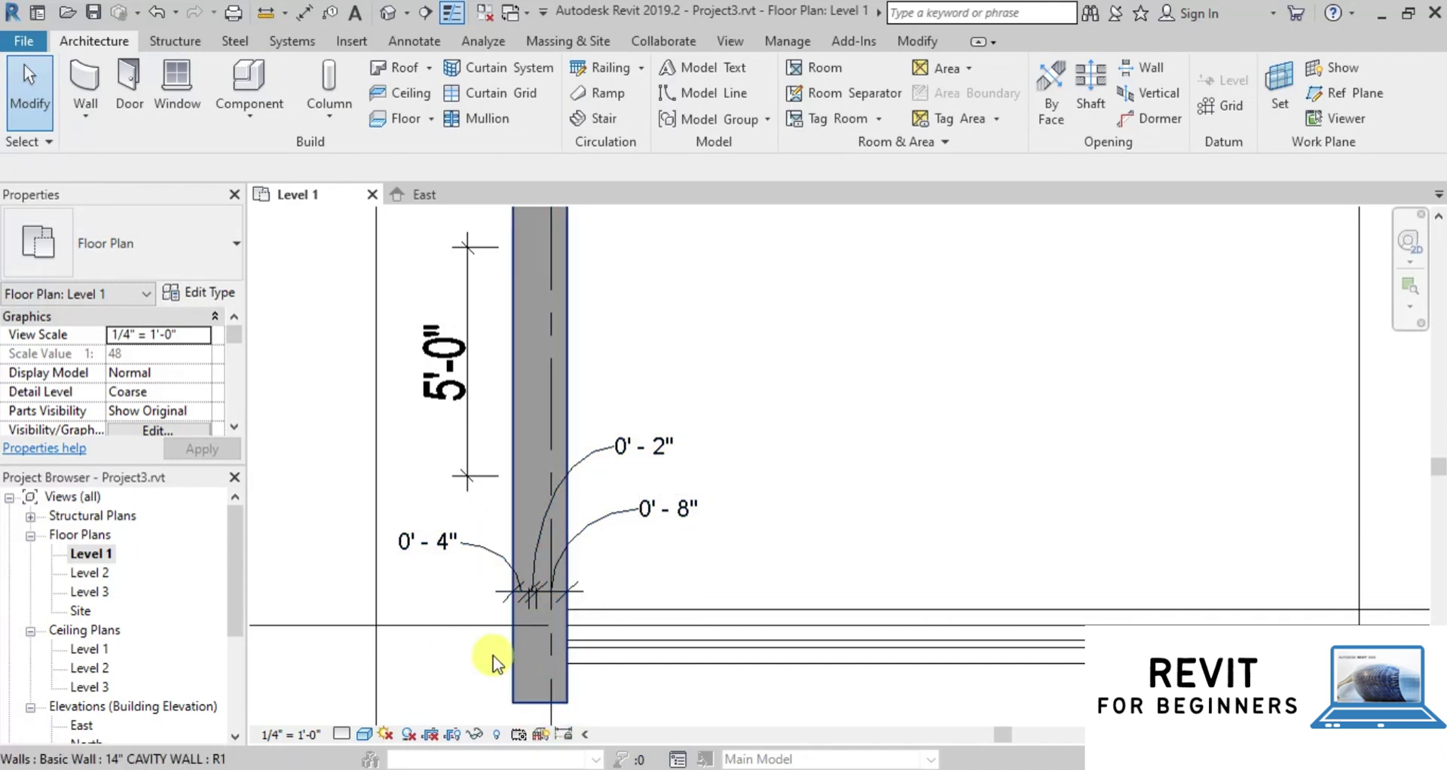
pyautogui.click(347, 735)
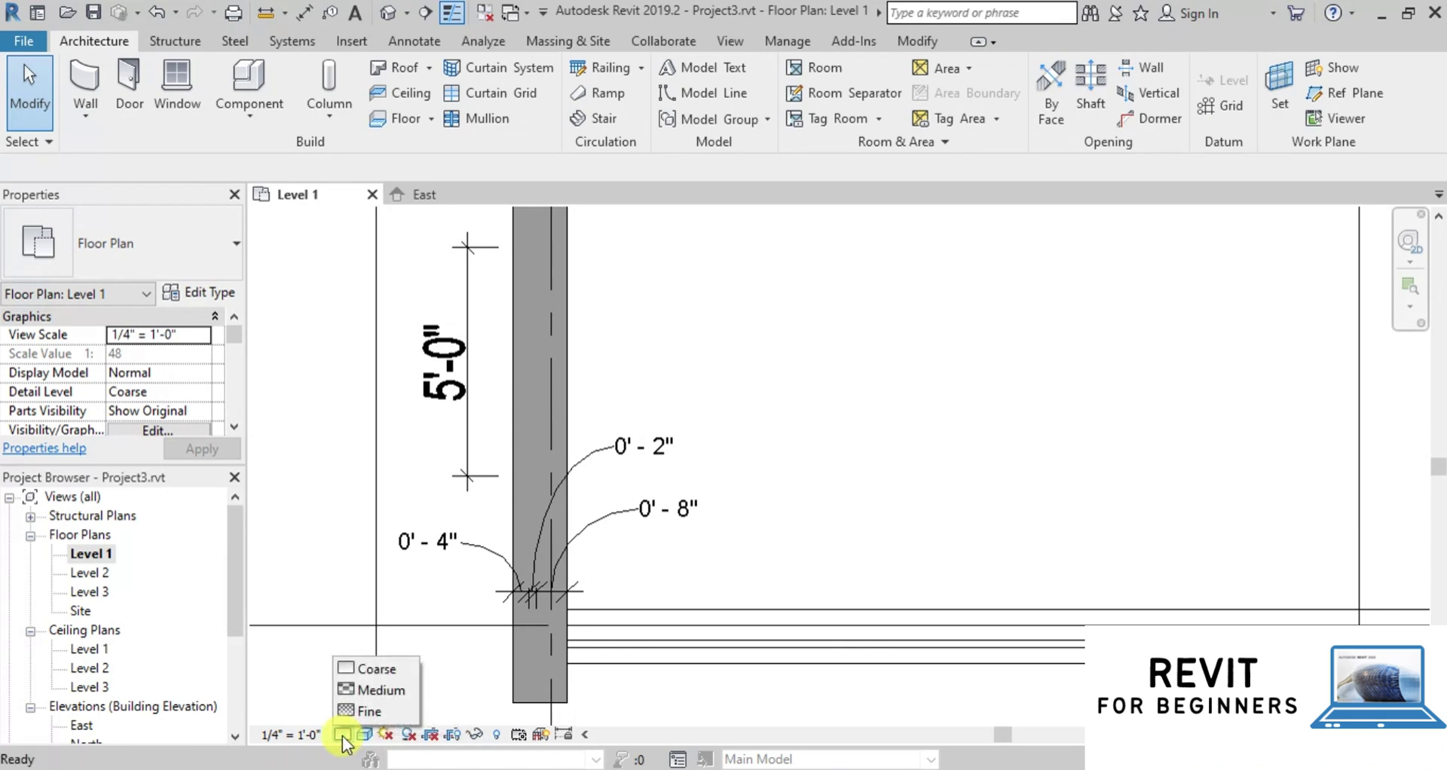
pyautogui.click(348, 713)
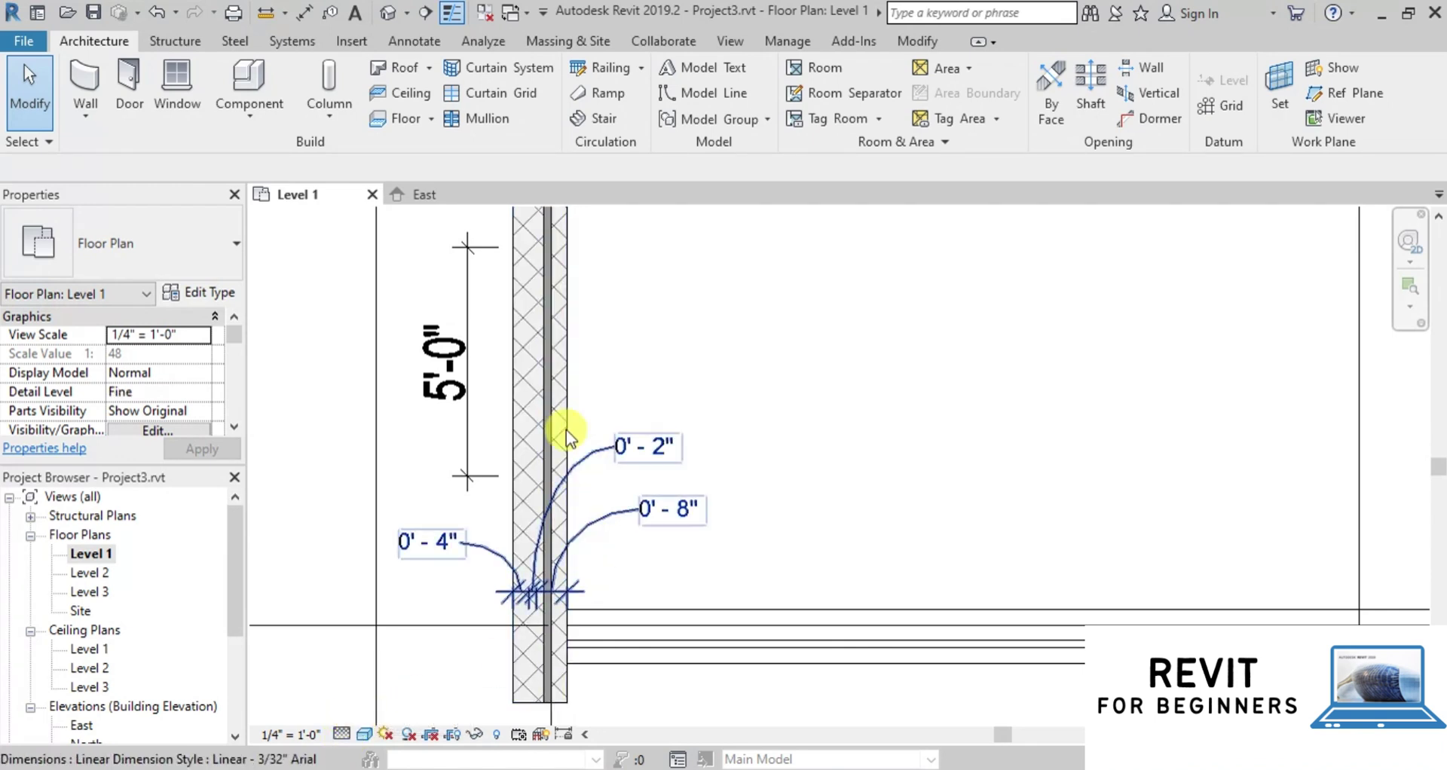
pyautogui.scroll(-2, 581, 618)
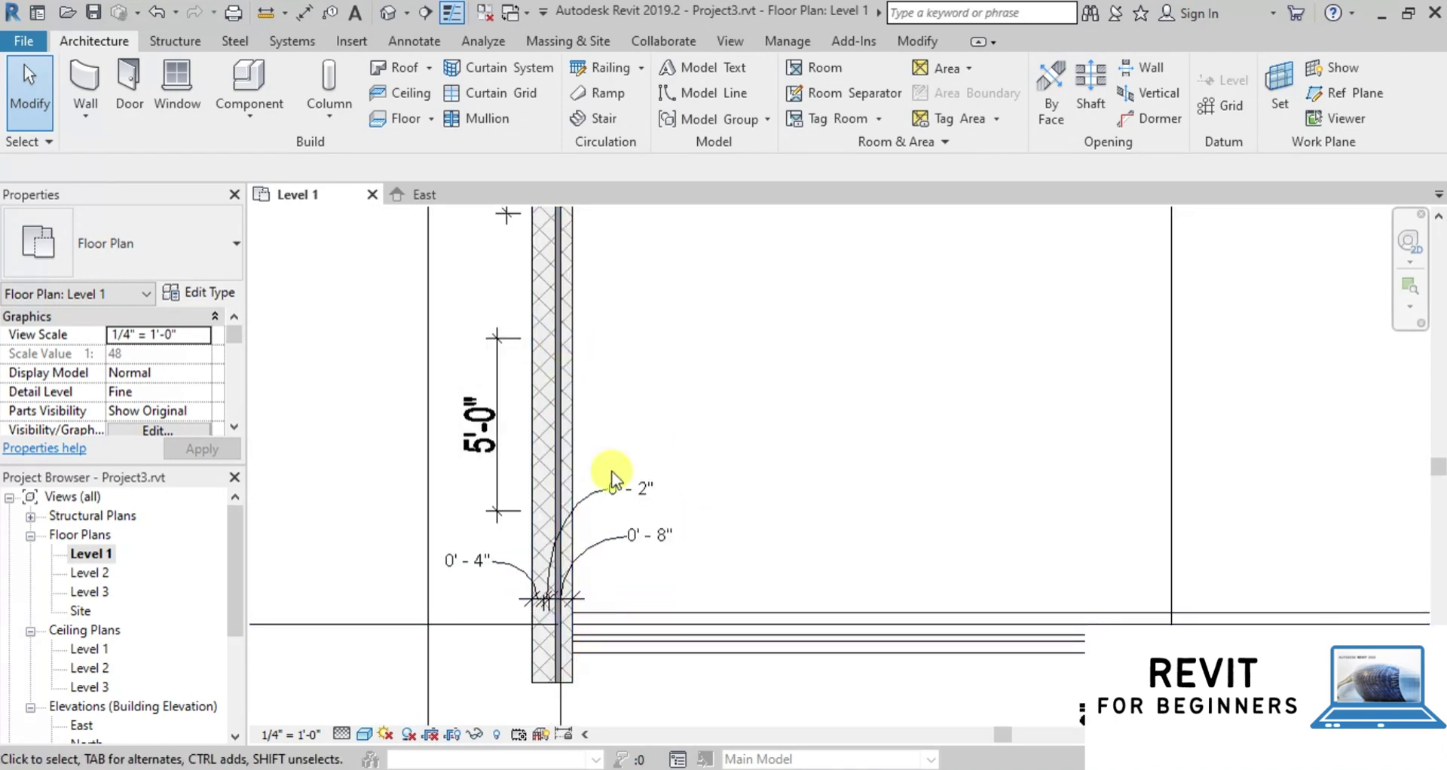
pyautogui.scroll(-4, 585, 633)
pyautogui.scroll(4, 605, 441)
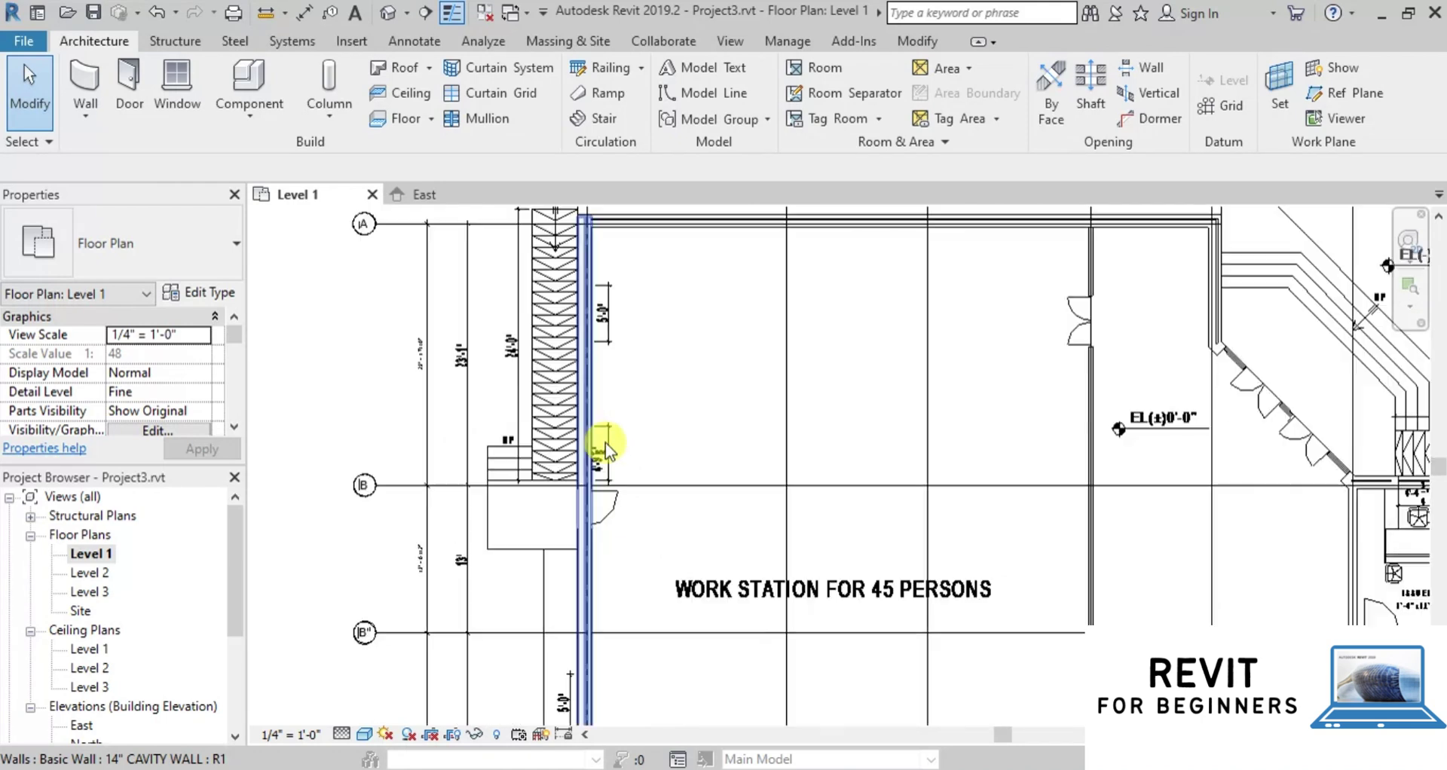
# Select the new cavity wall and examine how its lower end near grid C lines up with the CAD plan
pyautogui.click(568, 541)
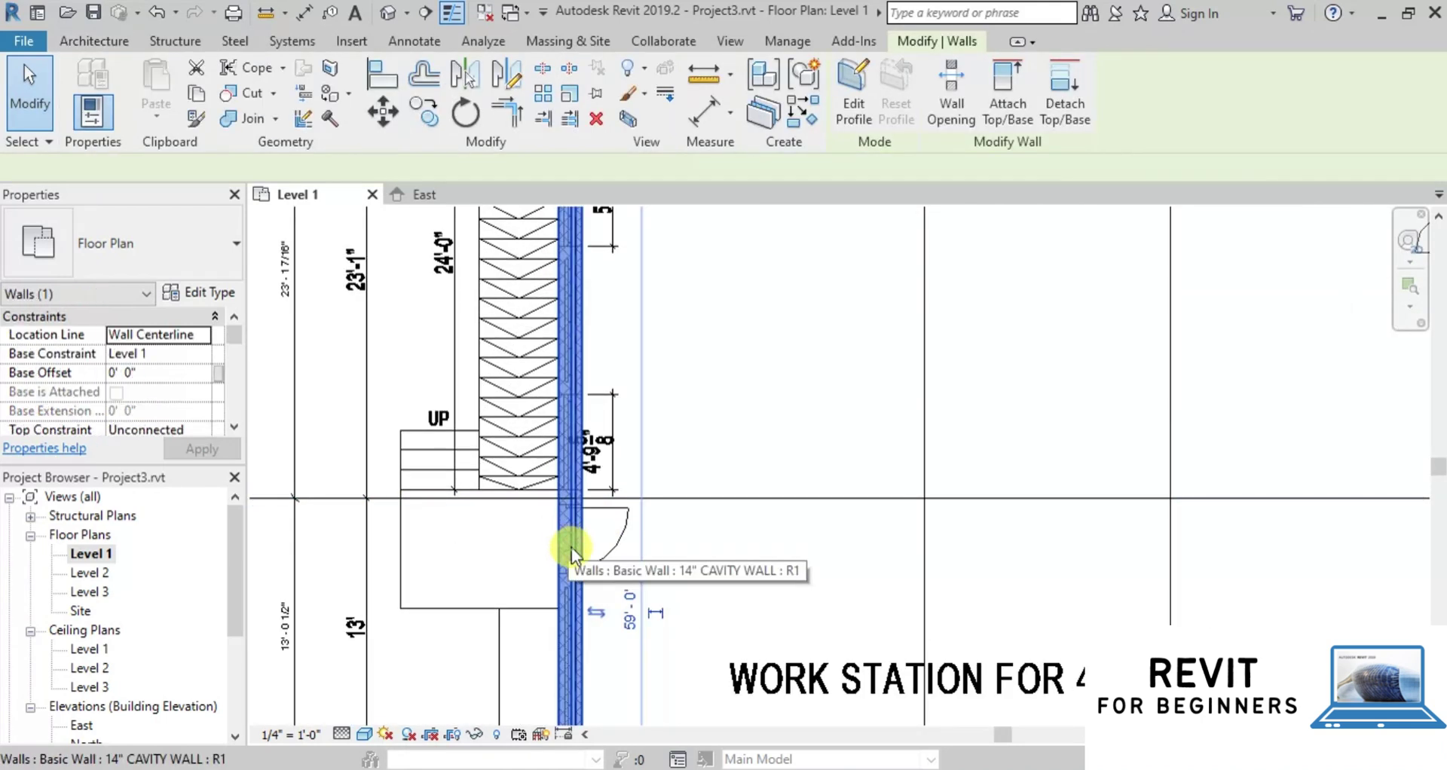
pyautogui.scroll(-3, 494, 312)
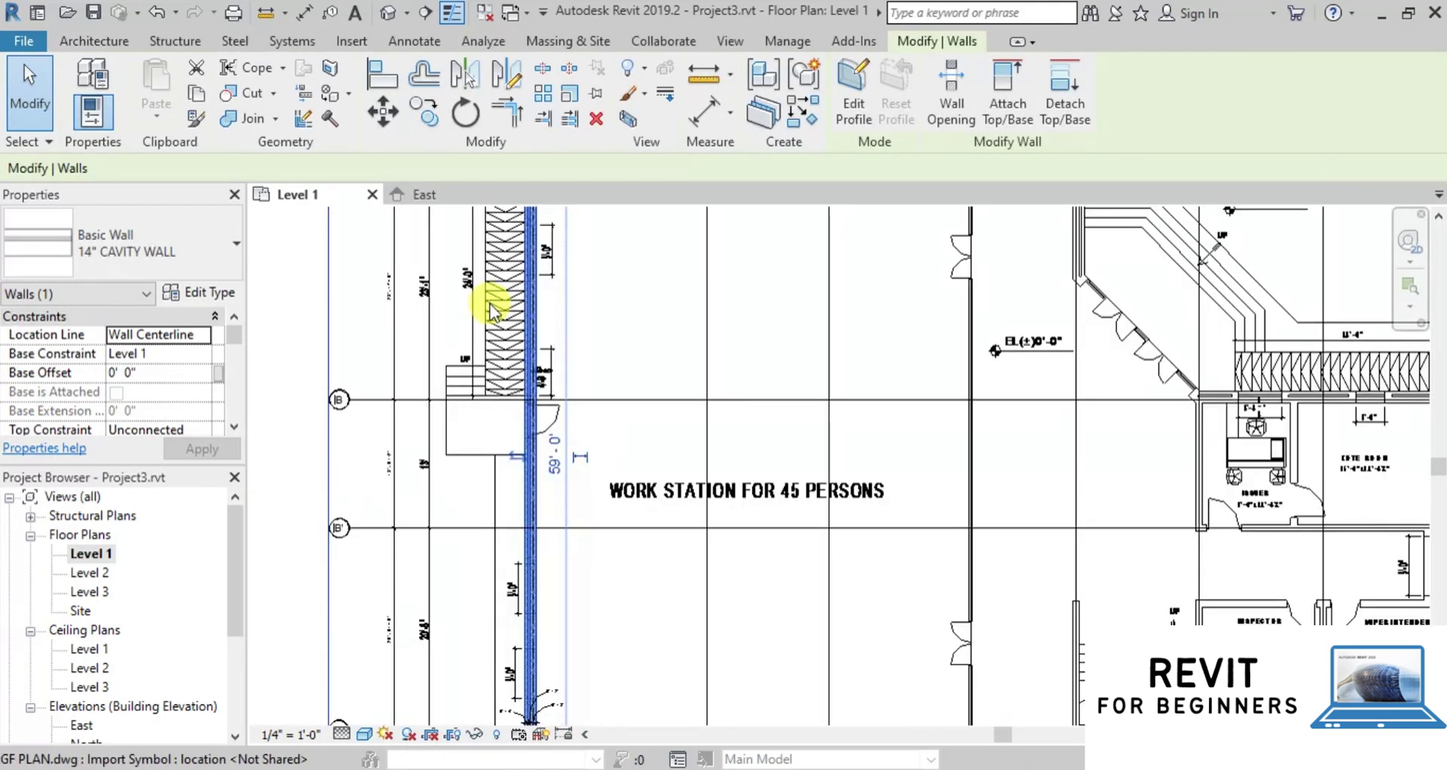
pyautogui.scroll(4, 517, 533)
pyautogui.scroll(2, 504, 435)
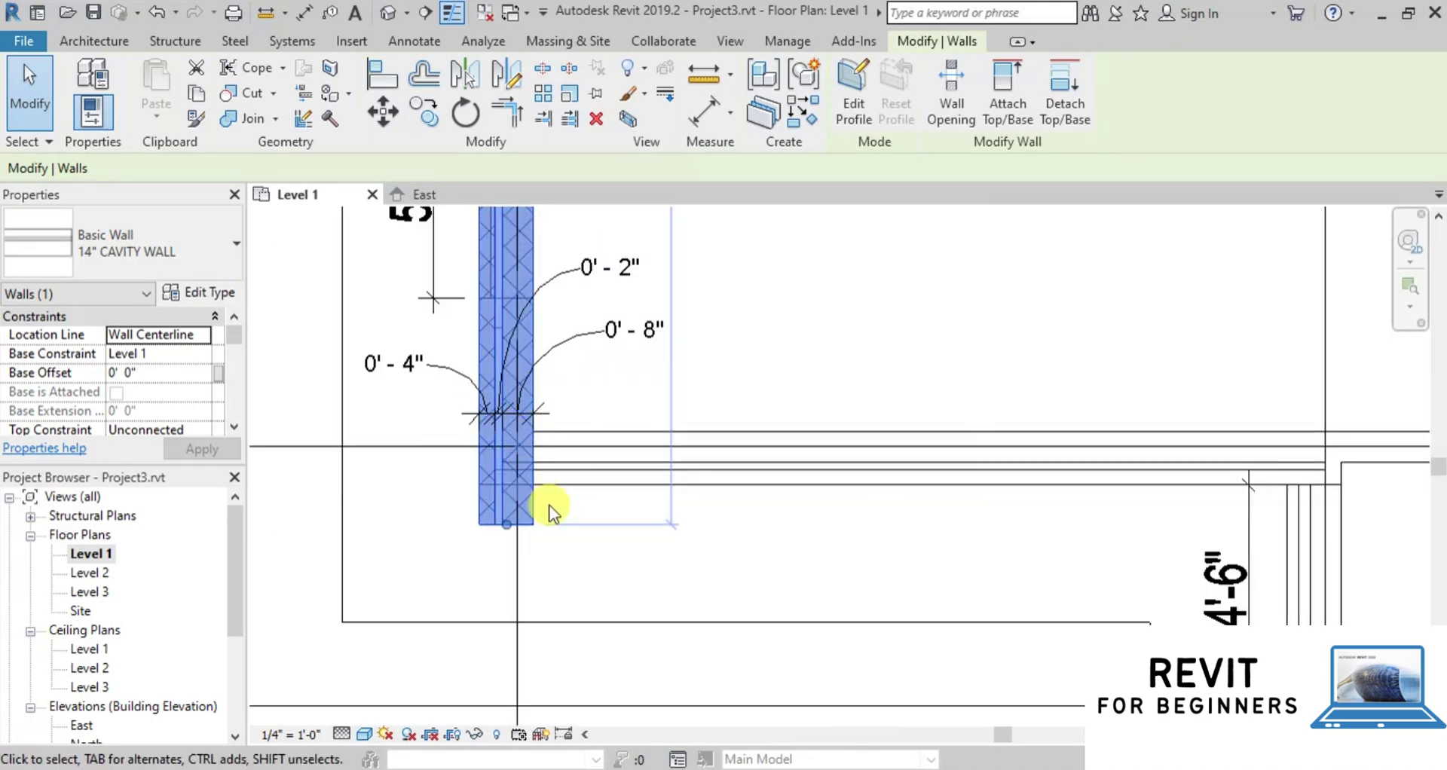
pyautogui.scroll(-2, 476, 590)
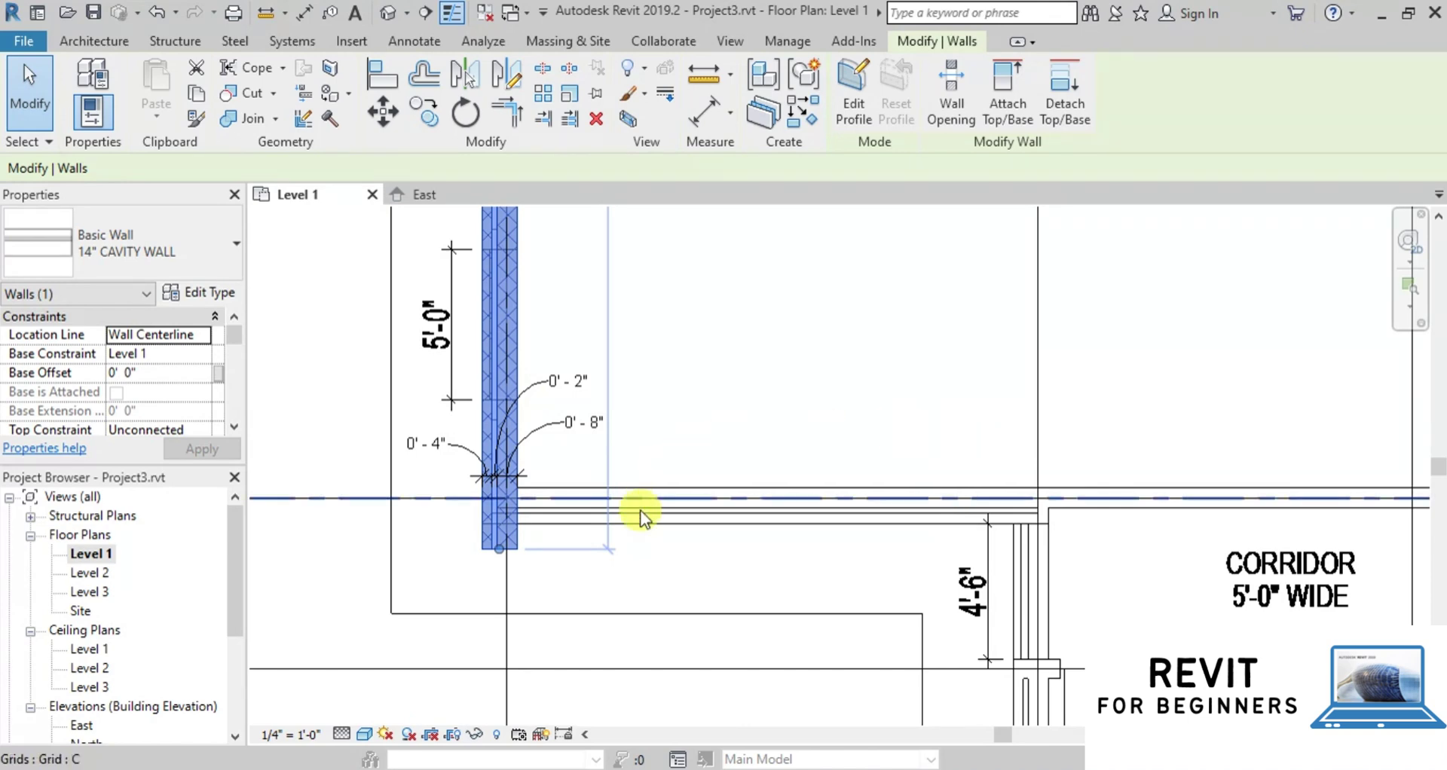
pyautogui.scroll(-3, 646, 539)
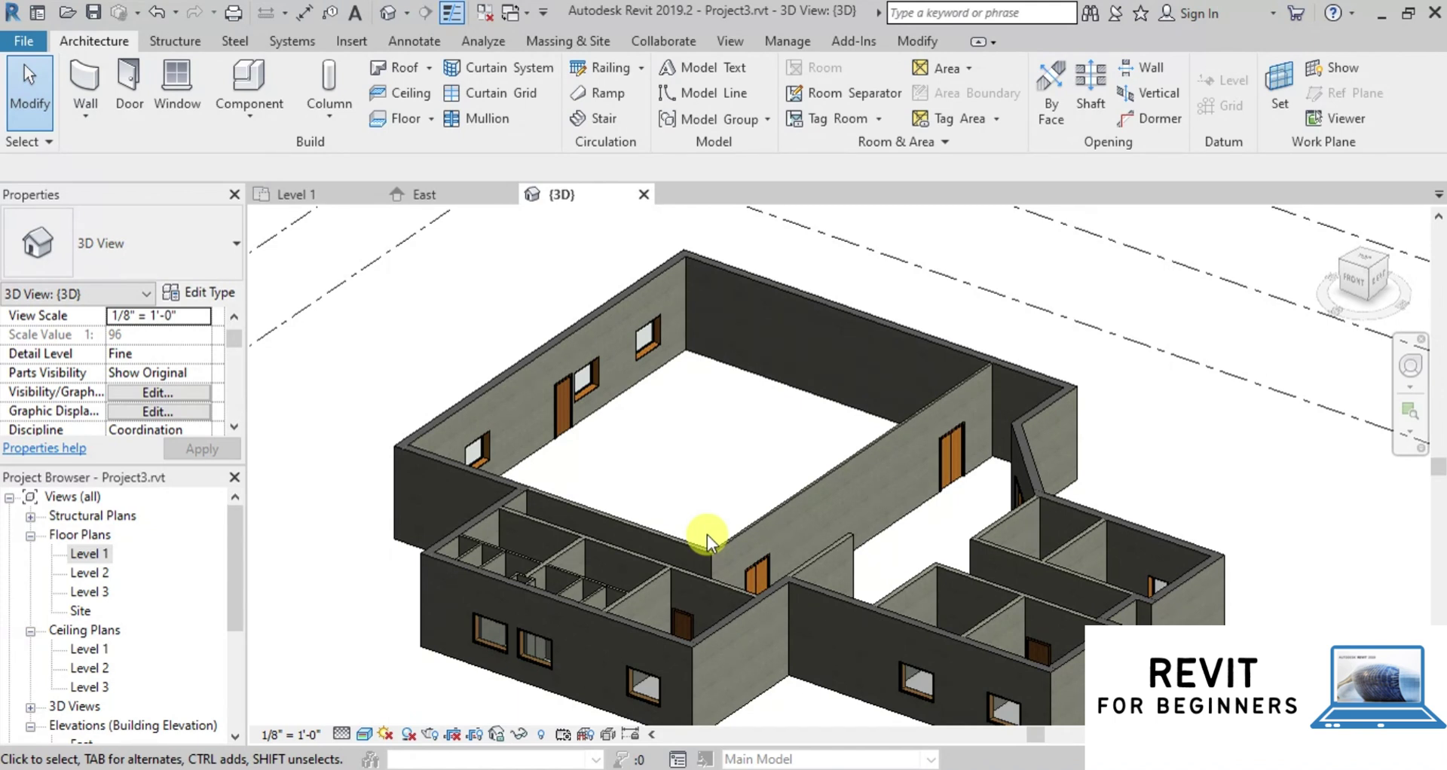
# Start a floor on the Level 2 plan and duplicate the Generic - 12" type as "6" THICK FLOOR"
pyautogui.doubleClick(91, 574)
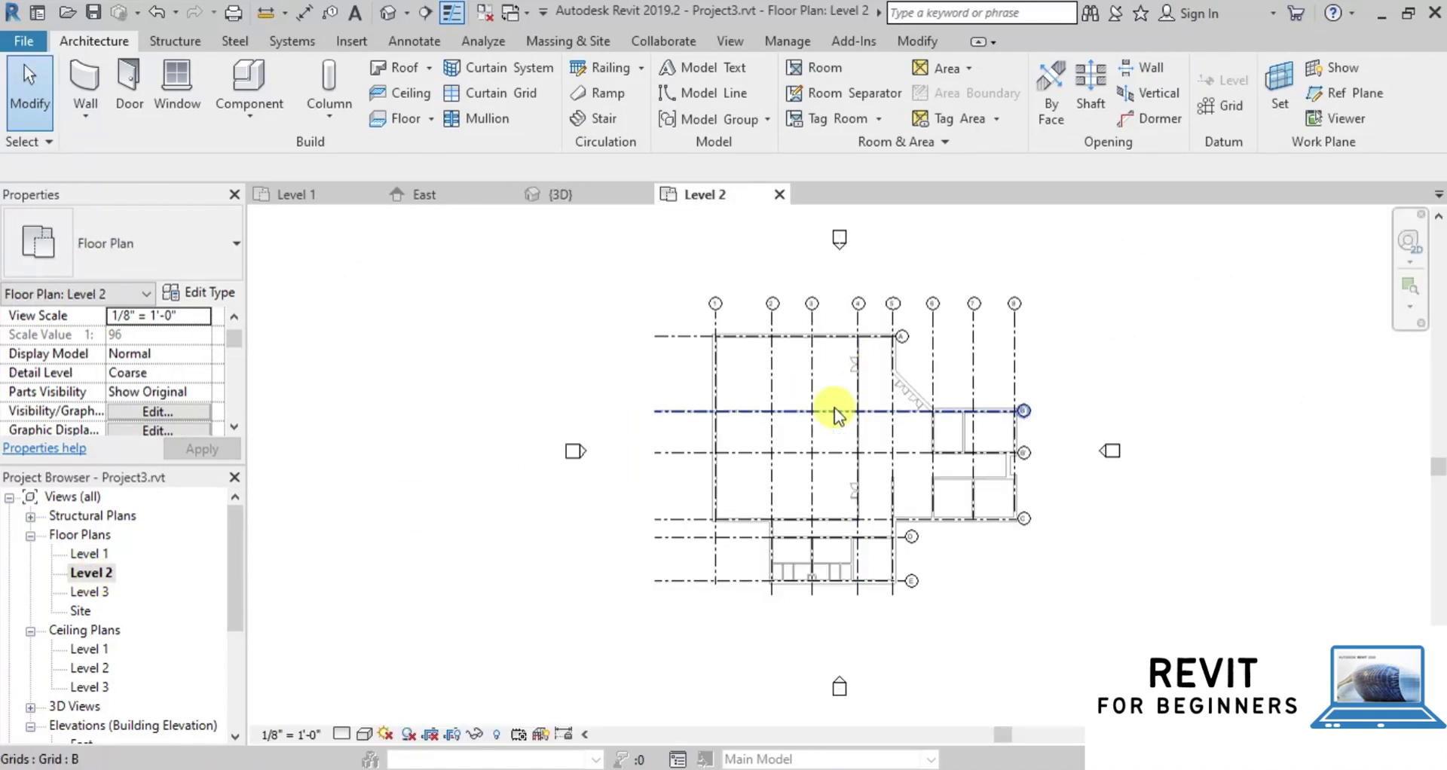
pyautogui.scroll(3, 864, 414)
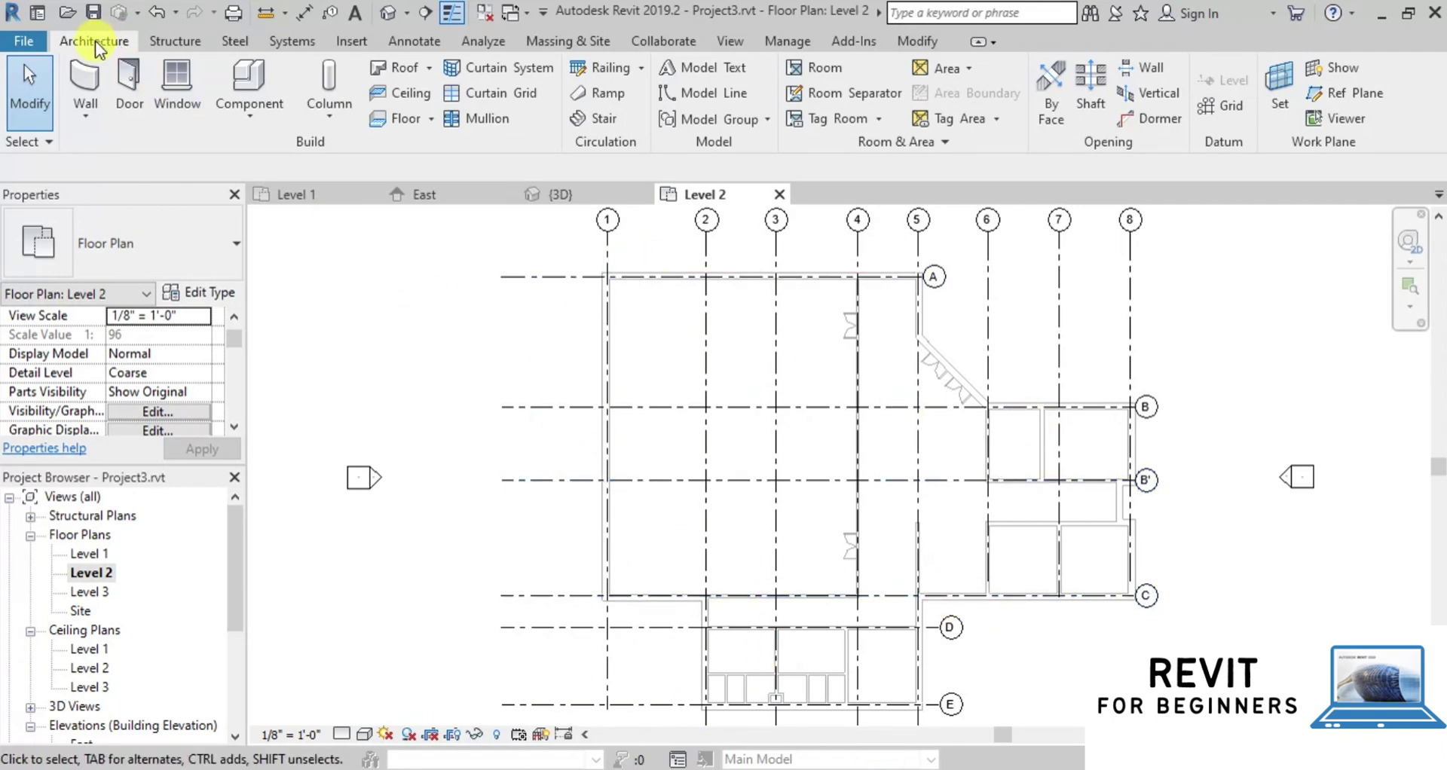
pyautogui.click(392, 124)
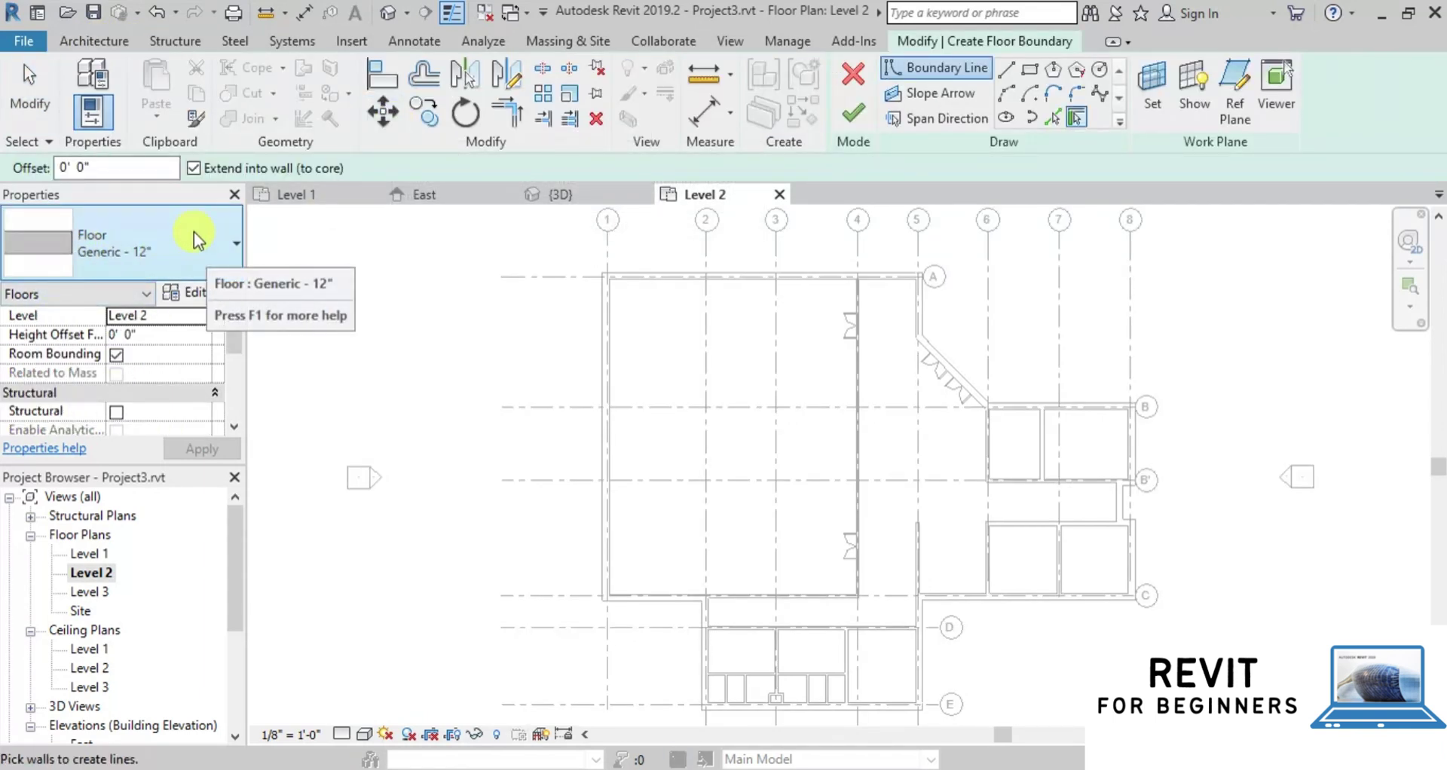
pyautogui.click(192, 292)
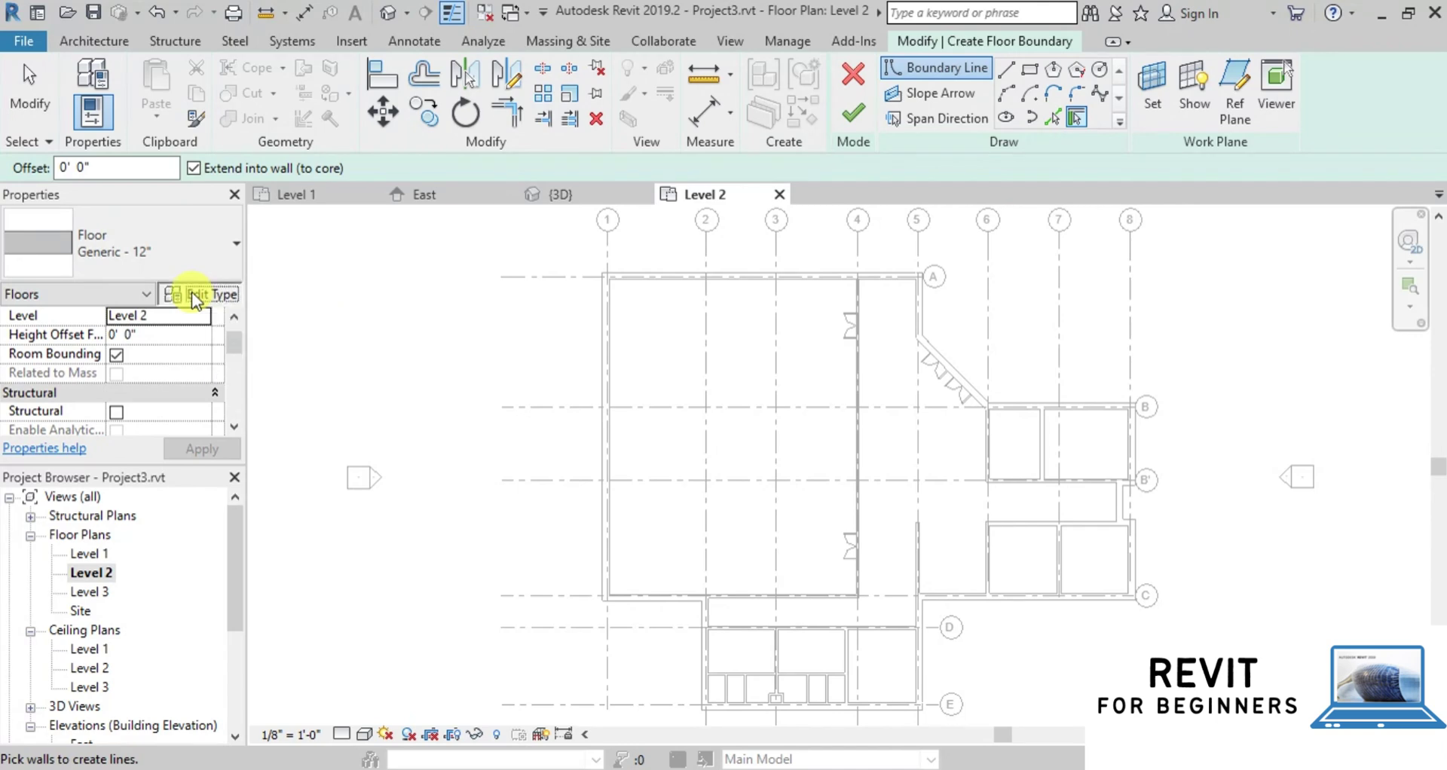
pyautogui.click(1036, 180)
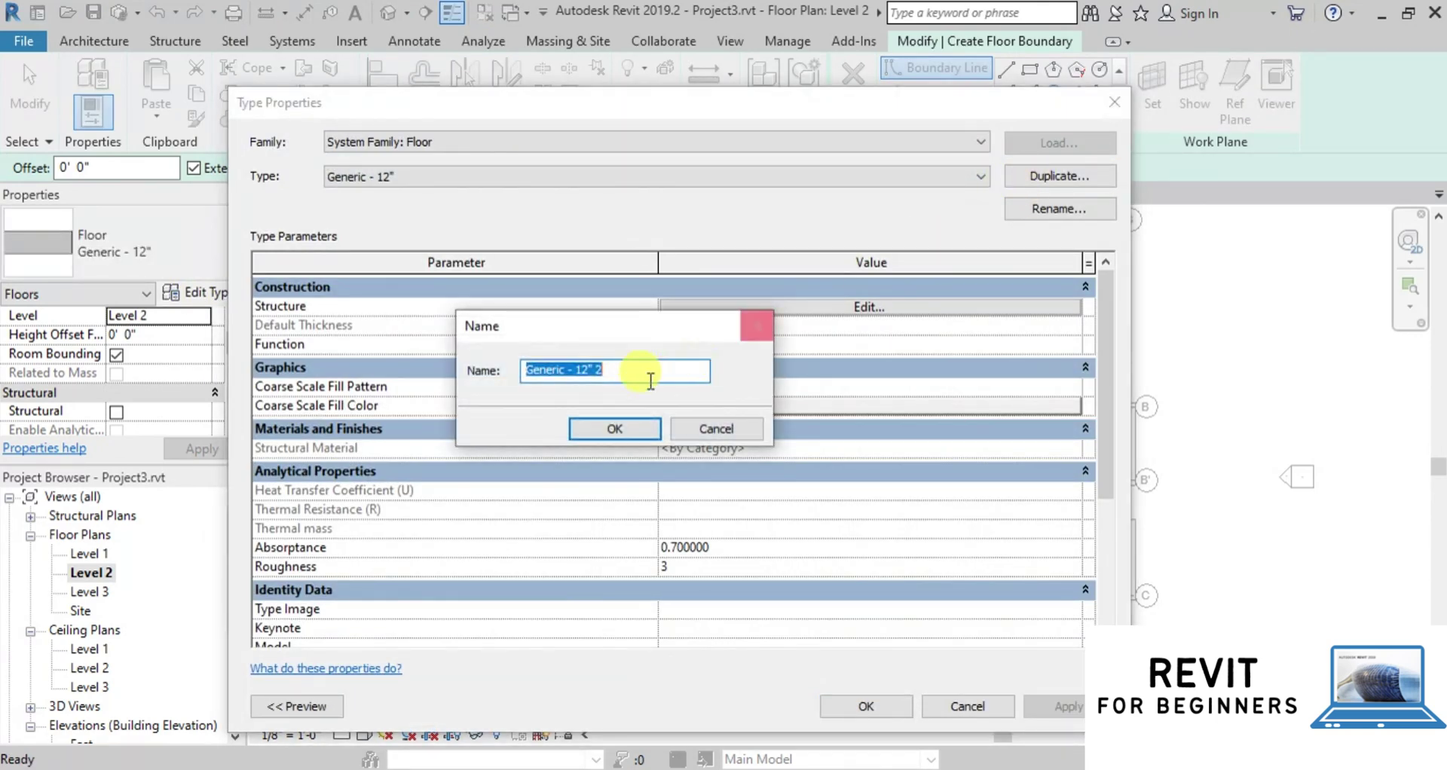
pyautogui.write('6"')
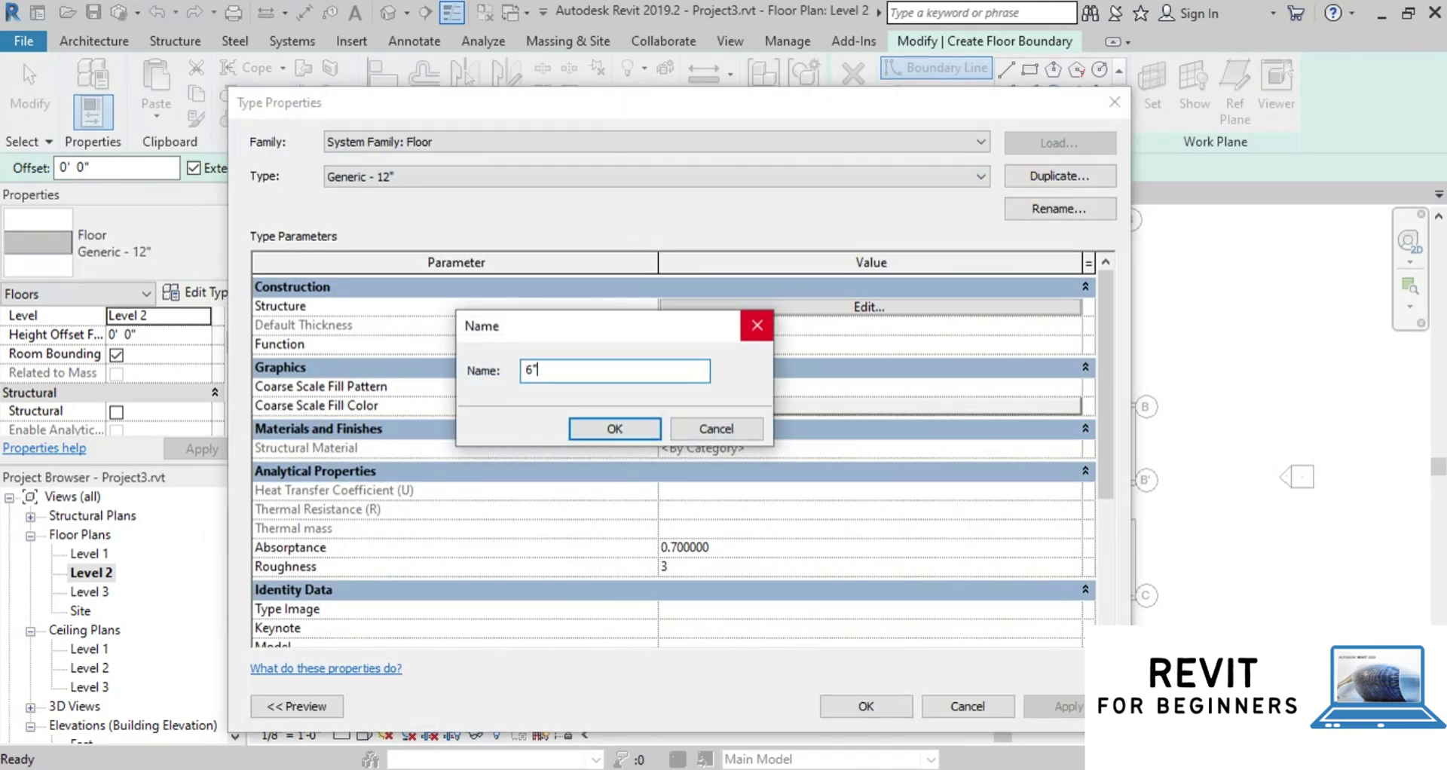
pyautogui.write(' THICK FLOOR')
pyautogui.click(617, 429)
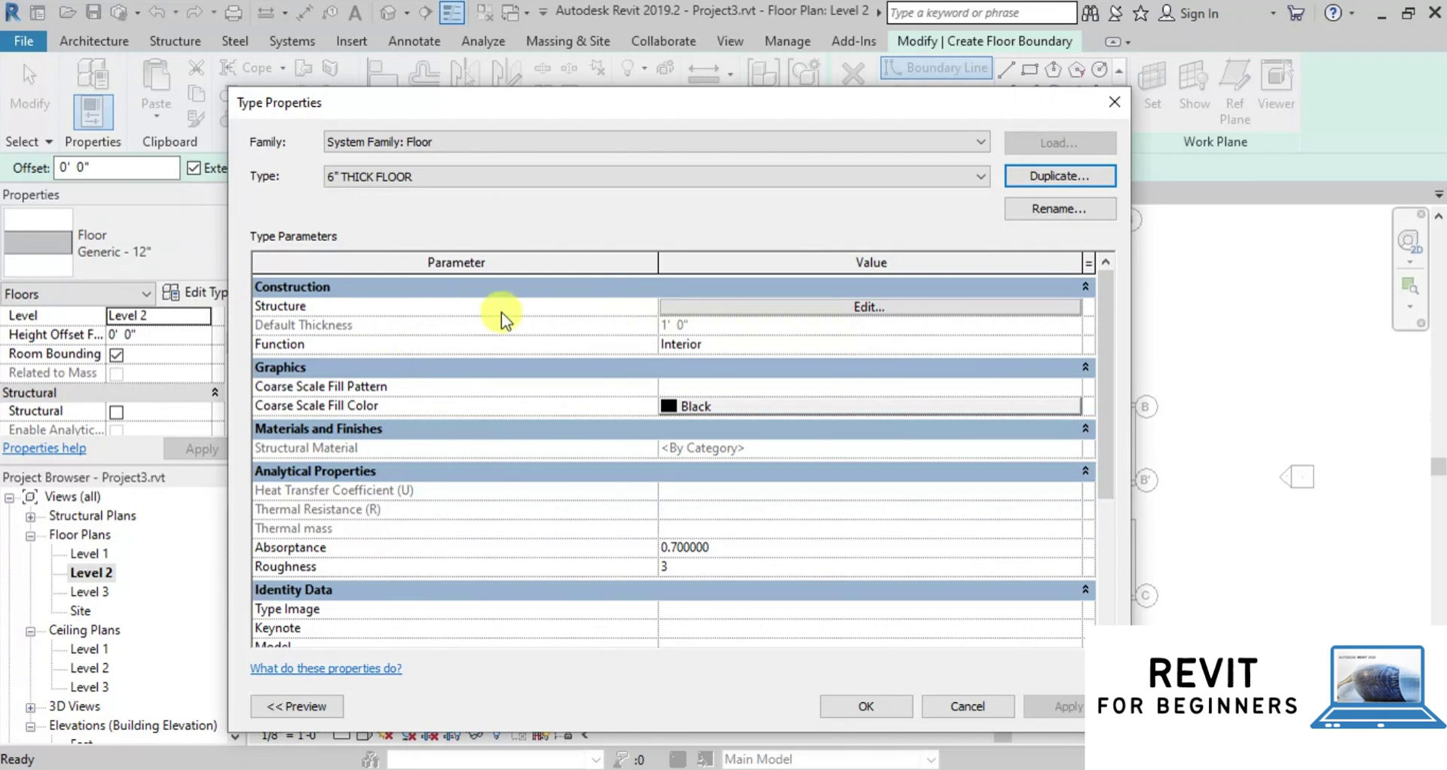
# Give the floor type's structure layer a 6" thickness and the Concrete, Cast-in-Place gray material, and accept the type
pyautogui.click(852, 306)
pyautogui.click(742, 310)
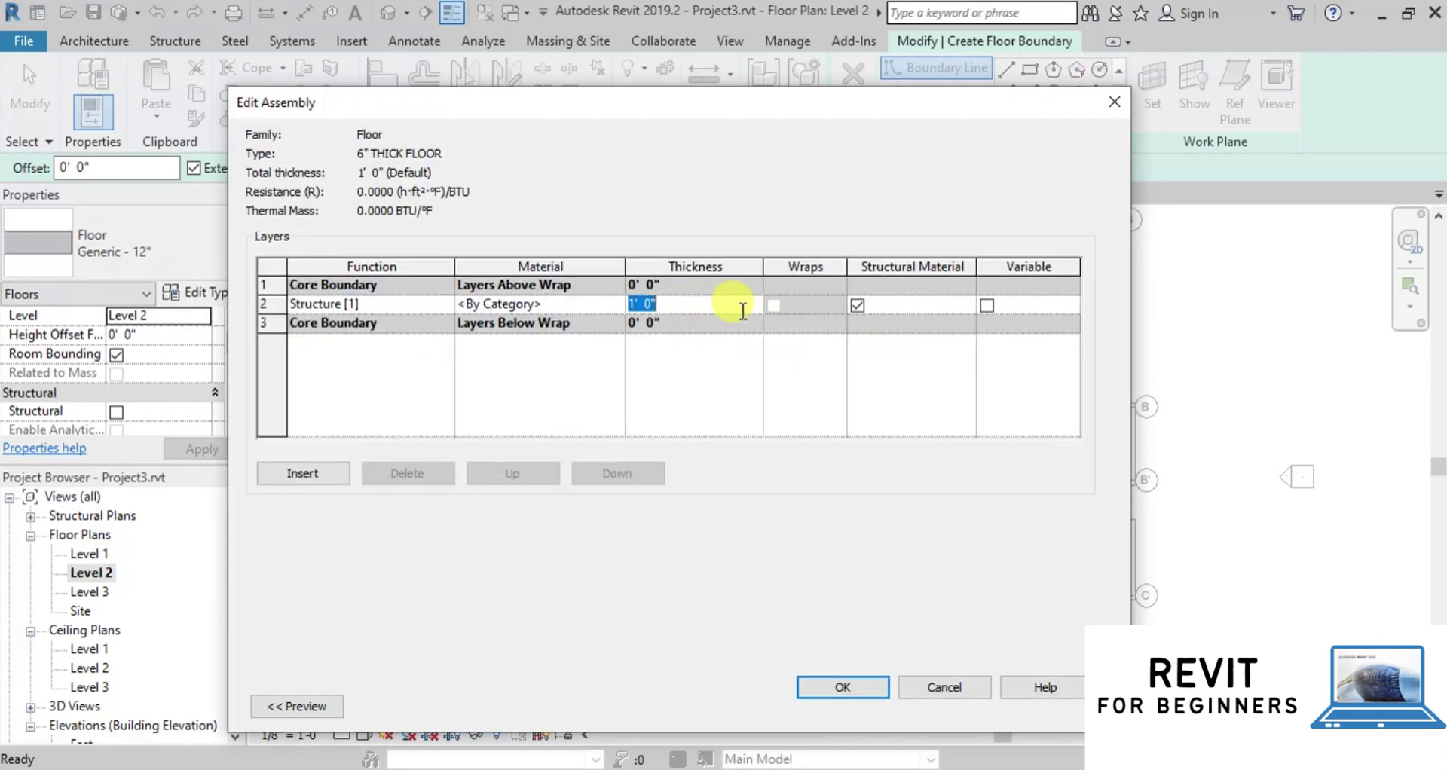
pyautogui.write('6')
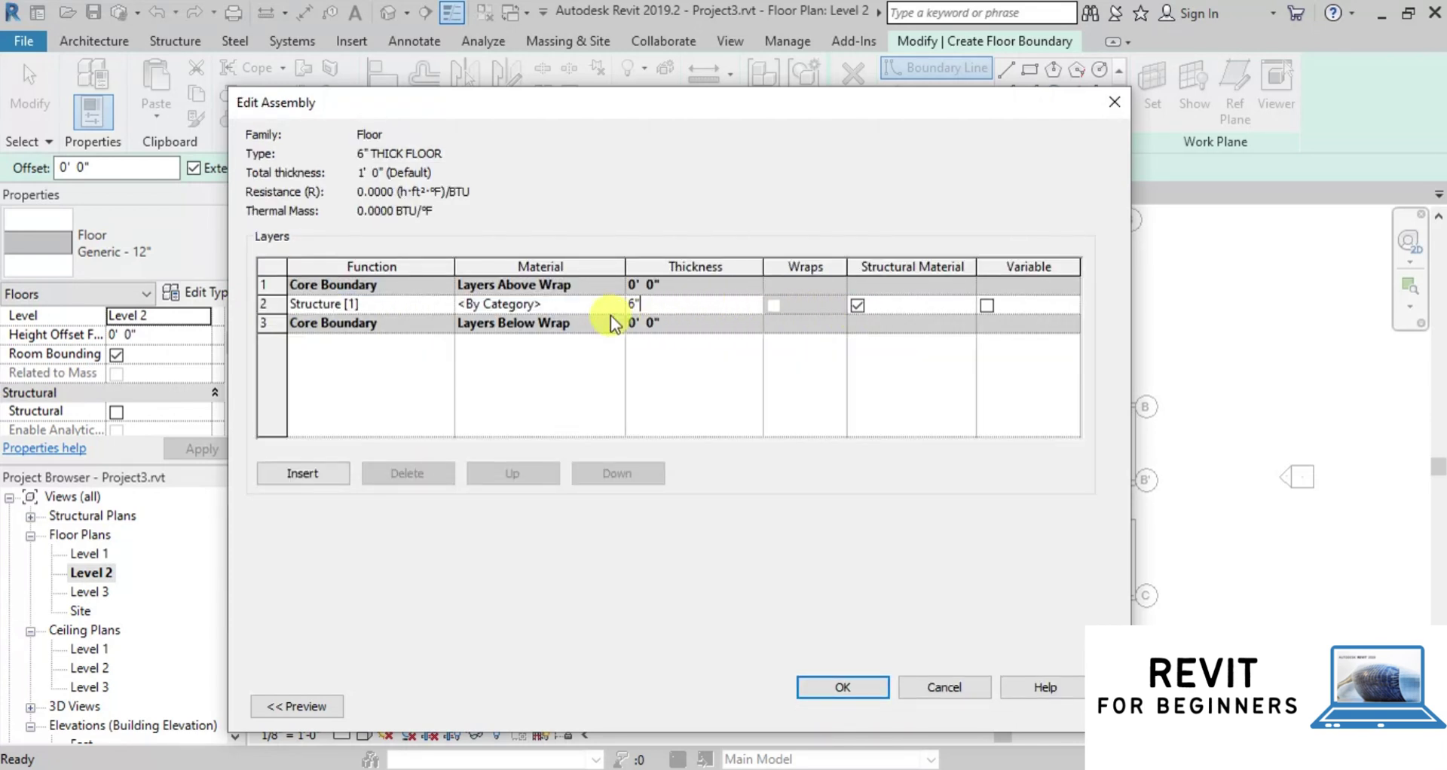
pyautogui.click(612, 309)
pyautogui.click(617, 305)
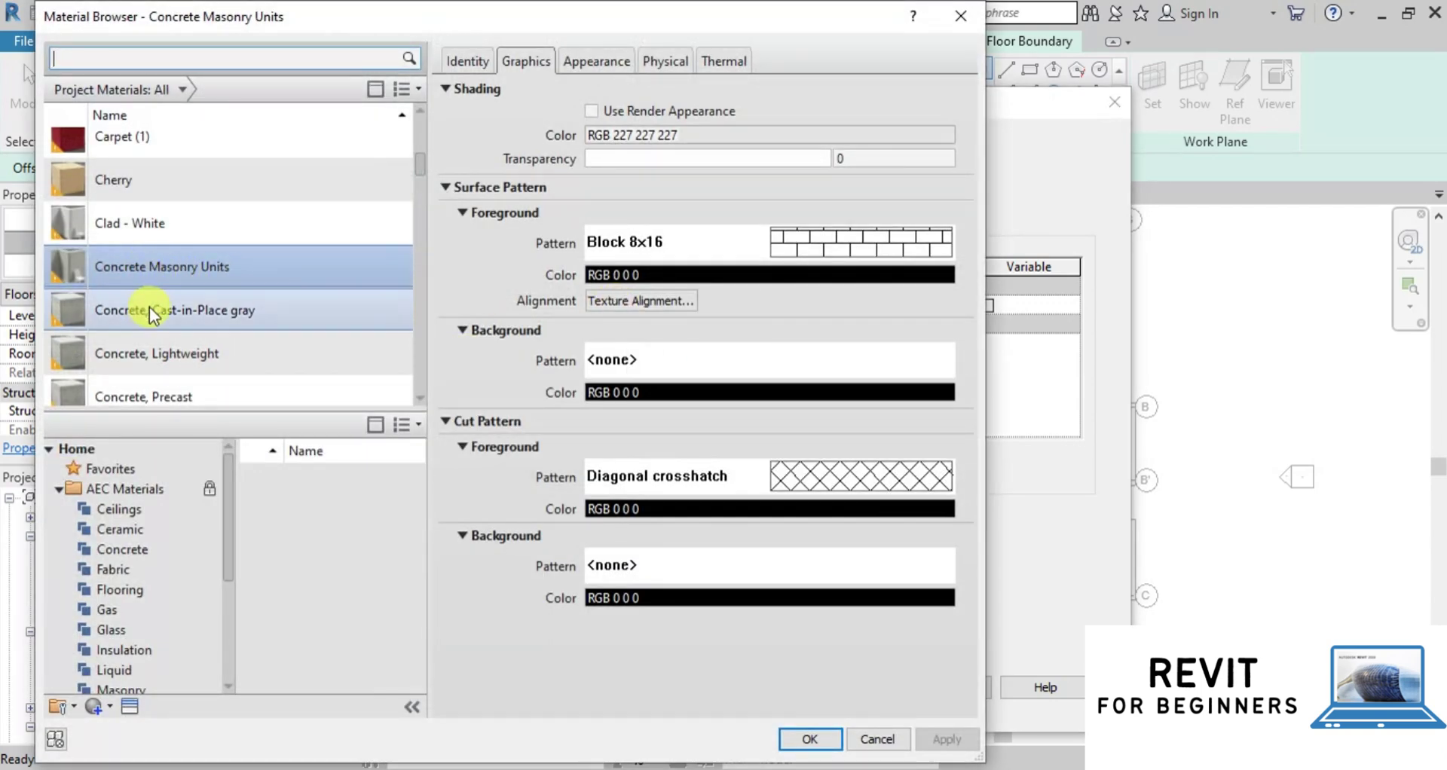
pyautogui.click(149, 307)
pyautogui.click(808, 738)
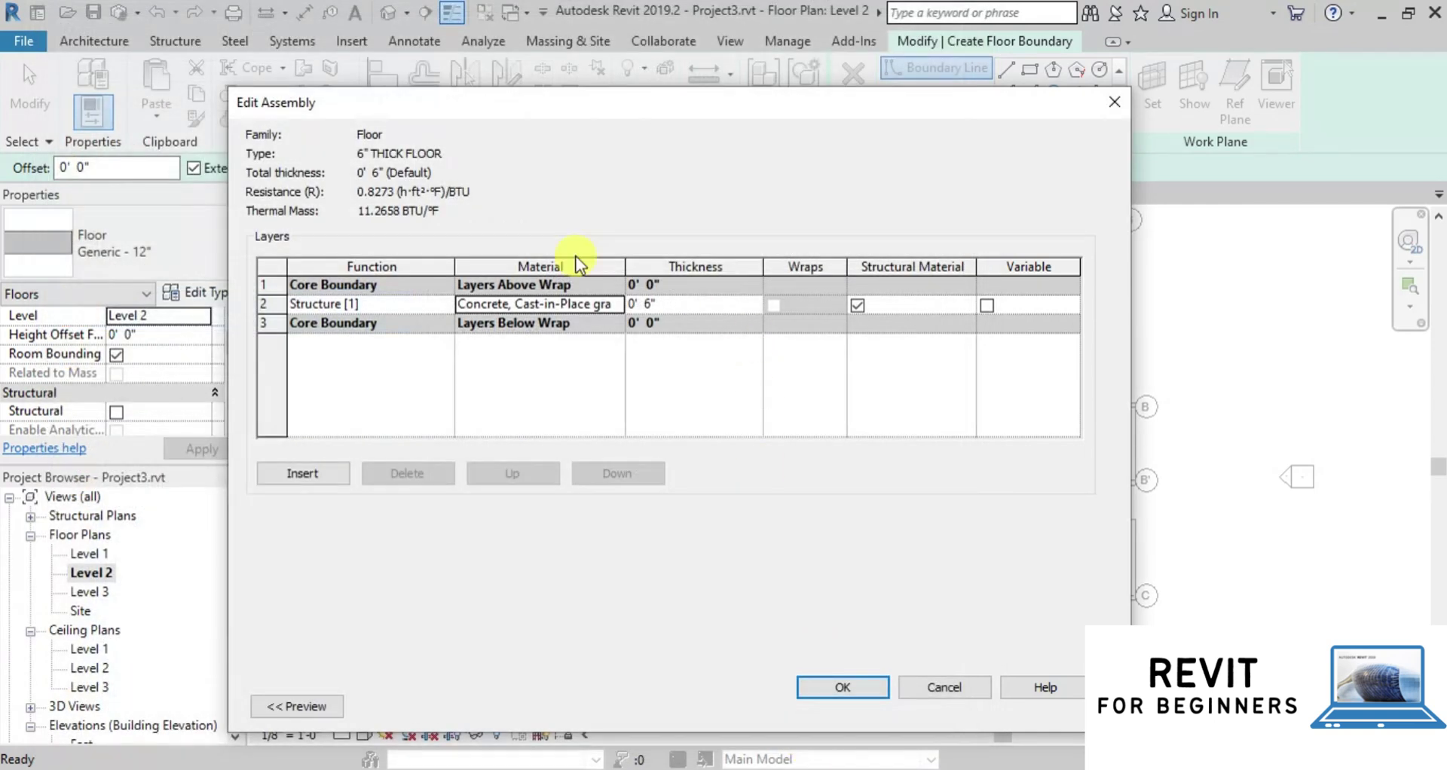
pyautogui.click(866, 693)
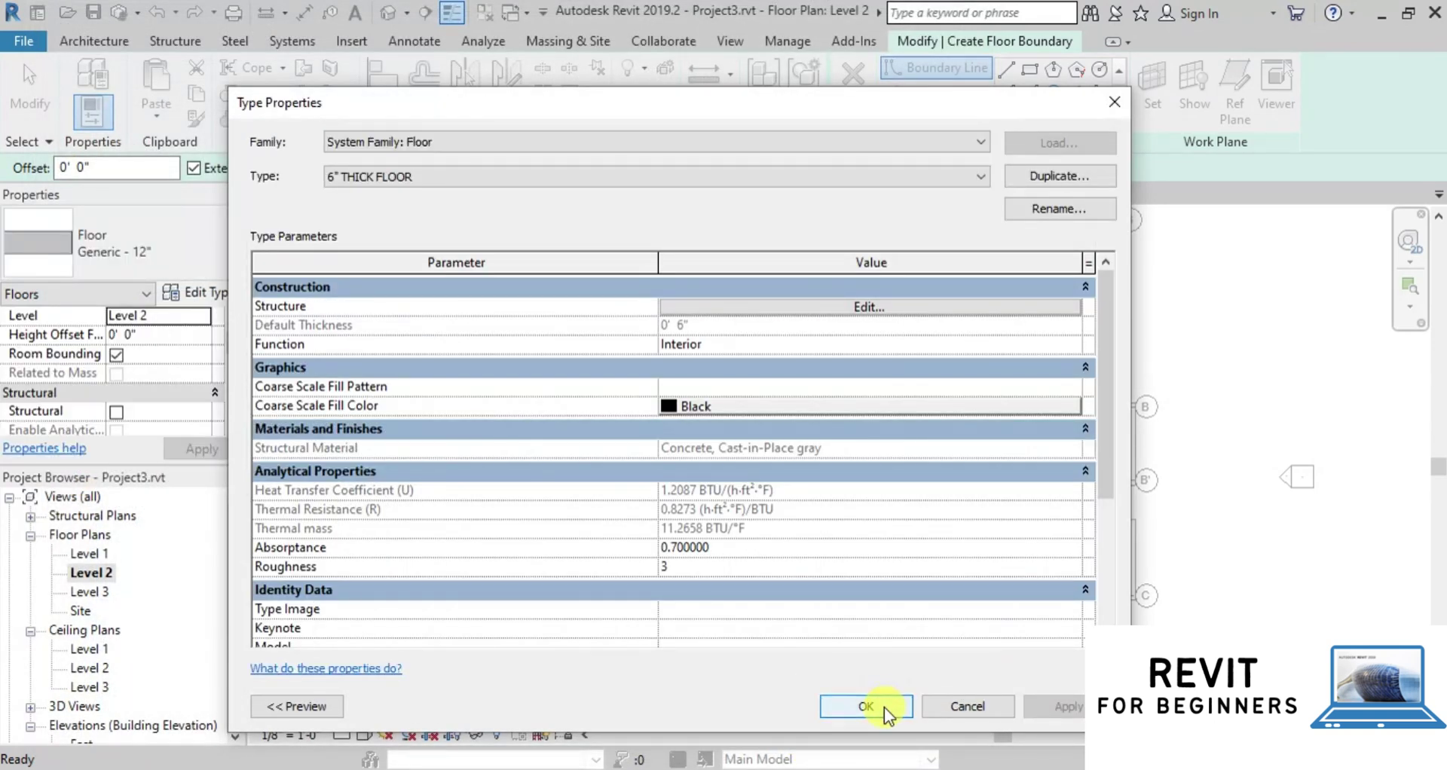
pyautogui.click(884, 707)
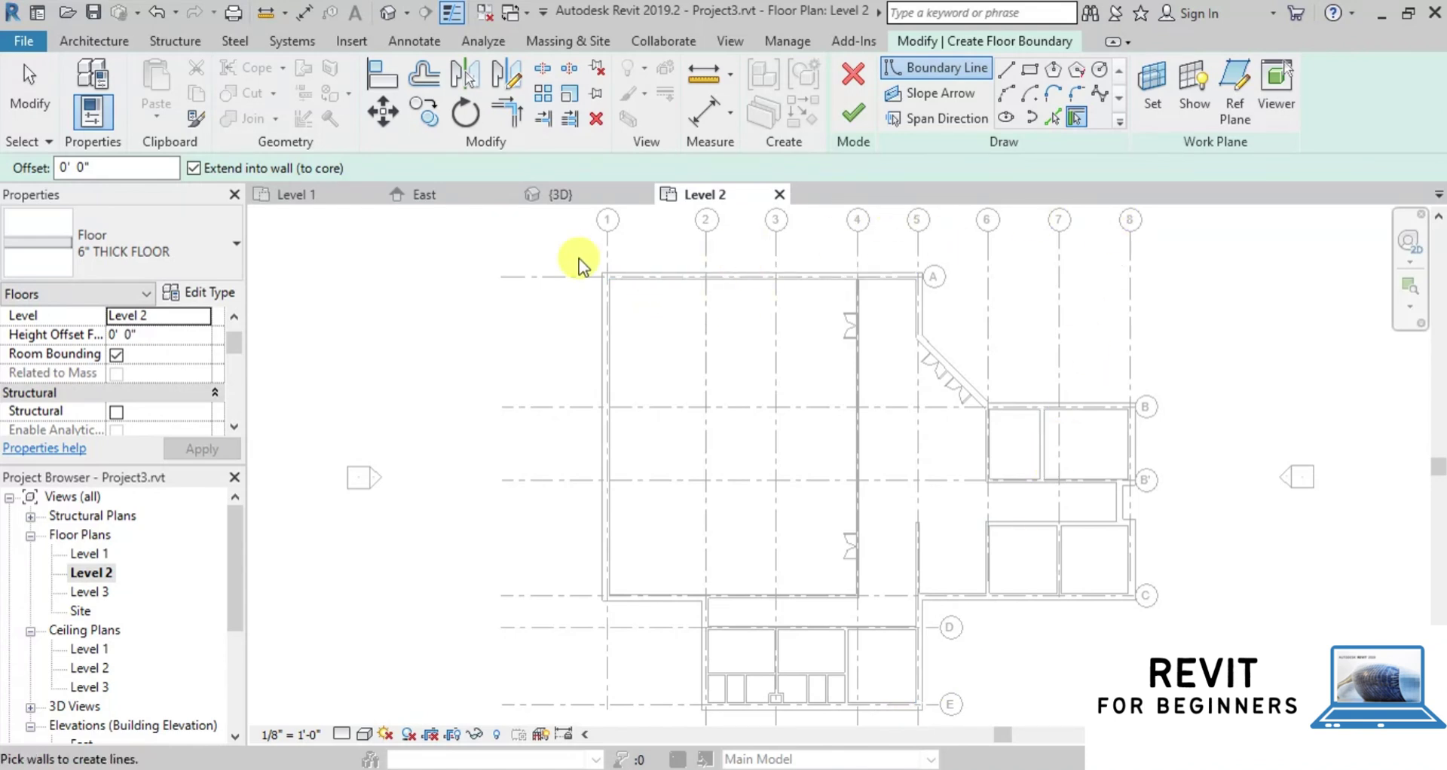
# Trace the floor boundary by picking the outer faces of the exterior cavity walls as a closed loop around the building
pyautogui.click(1052, 117)
pyautogui.press('Tab')
pyautogui.click(603, 302)
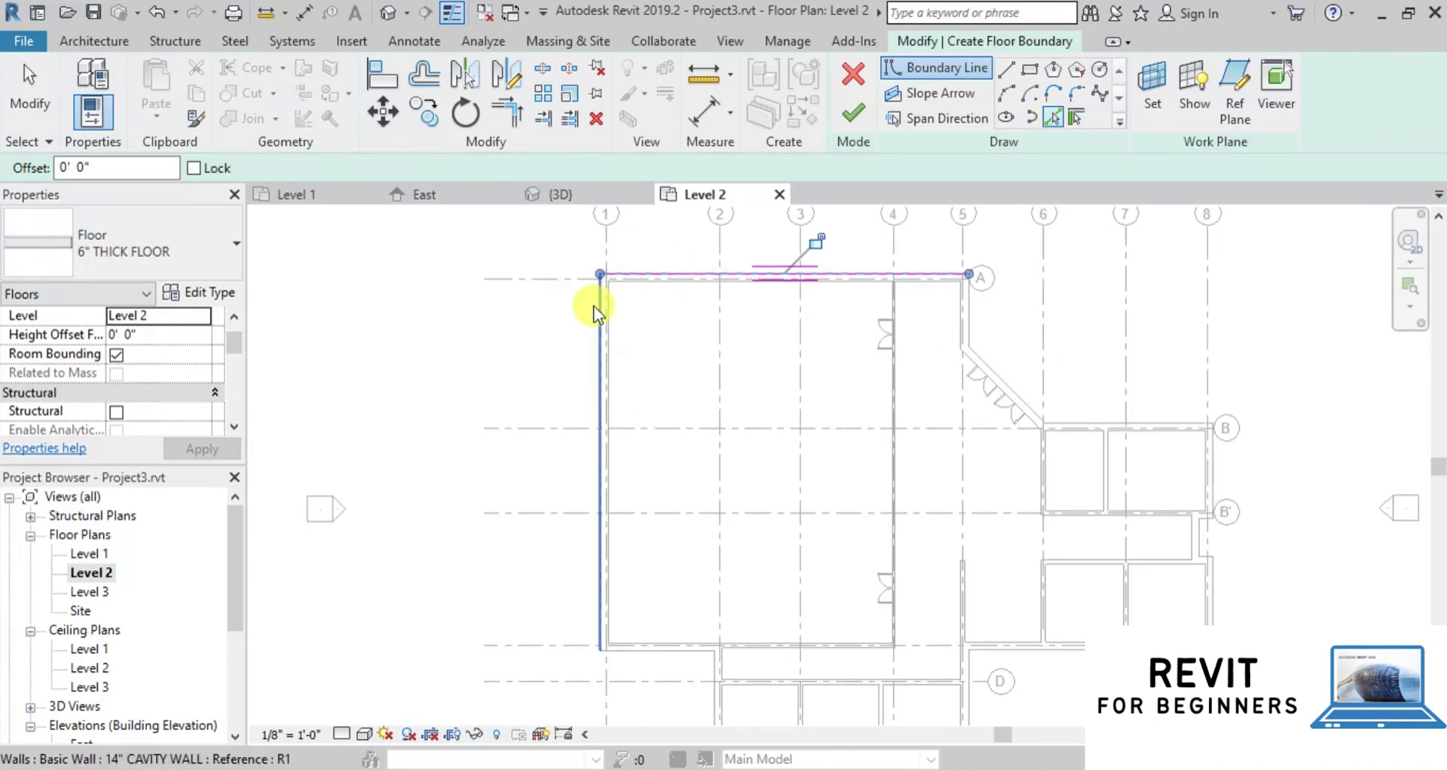
pyautogui.scroll(2, 655, 540)
pyautogui.scroll(-1, 670, 452)
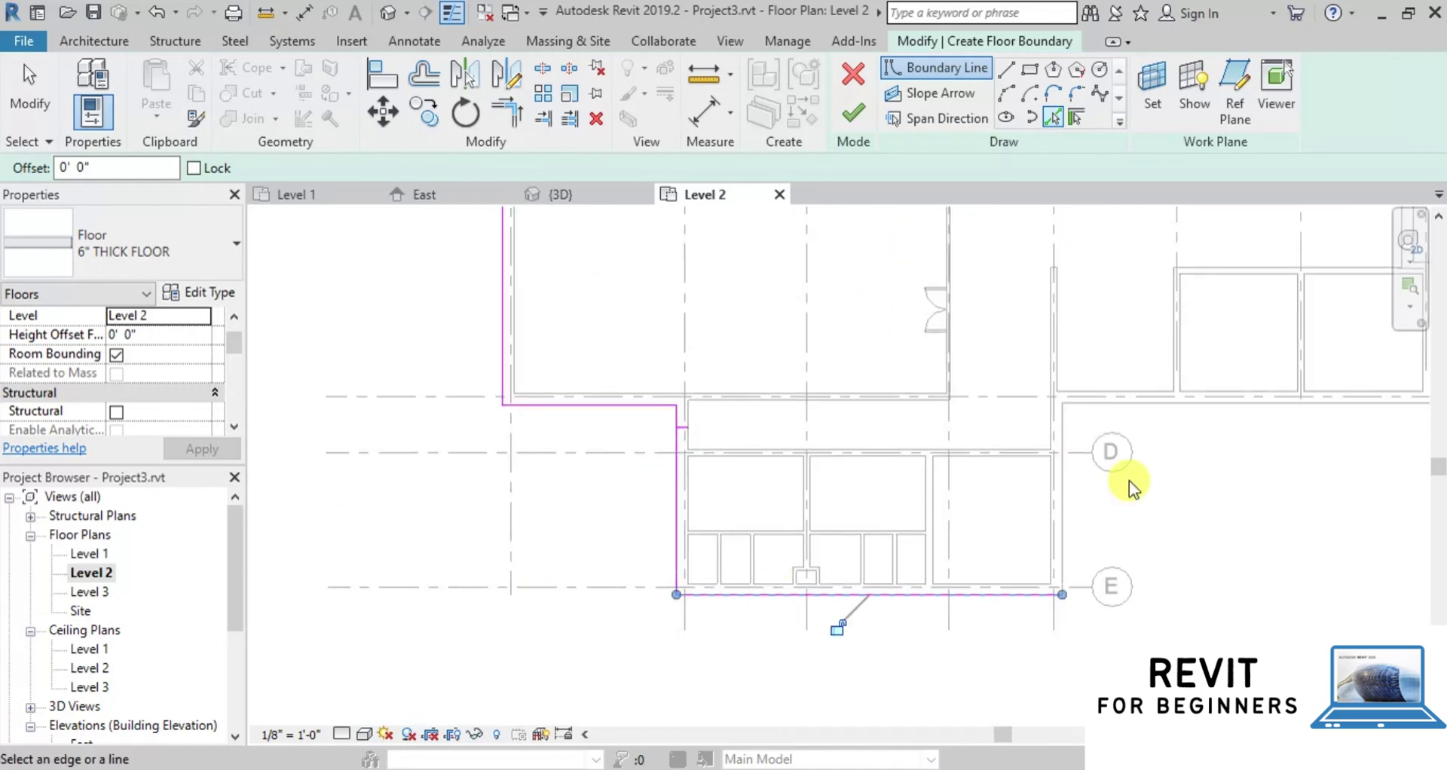
pyautogui.scroll(3, 1244, 322)
pyautogui.scroll(-2, 1098, 407)
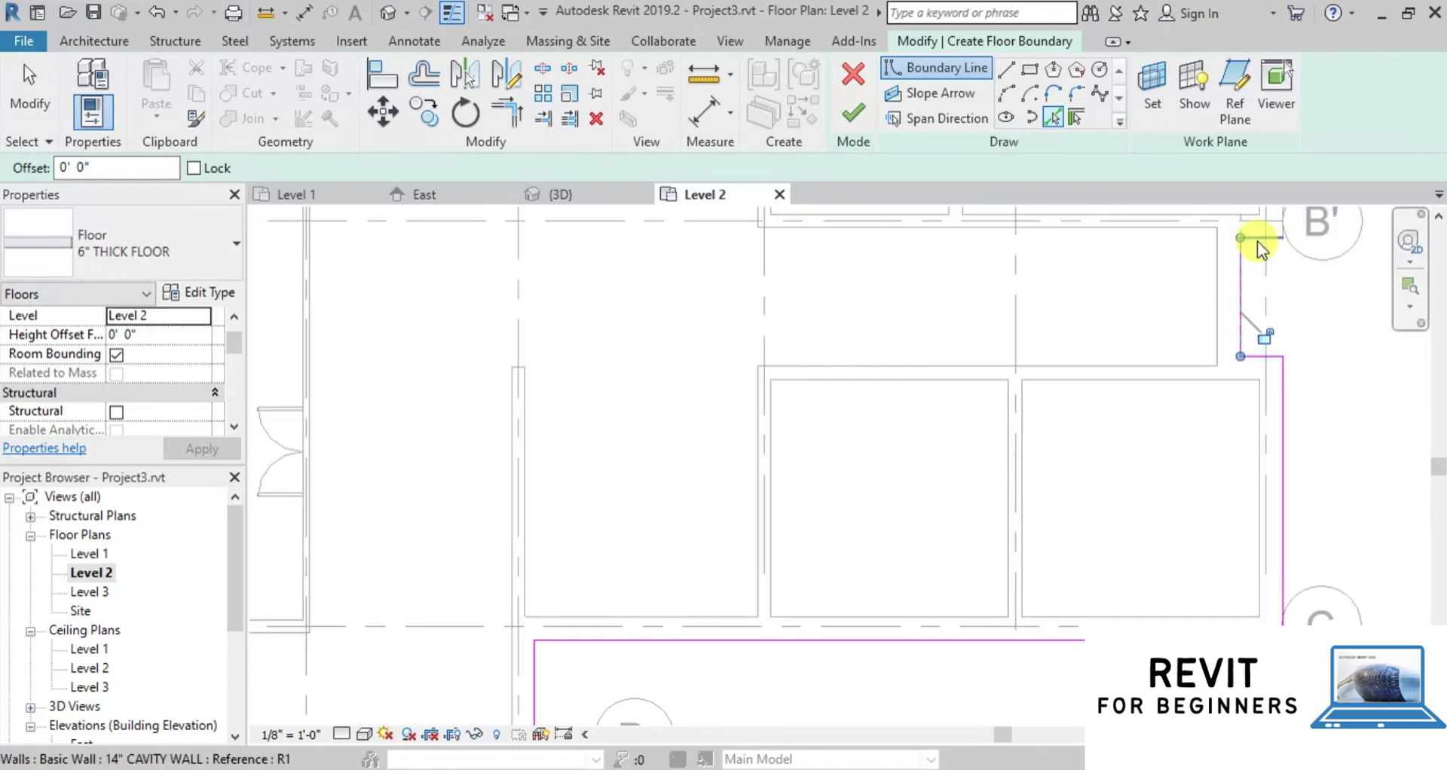
pyautogui.moveTo(1253, 233); pyautogui.dragTo(1052, 524, button='middle')
pyautogui.scroll(-5, 1051, 524)
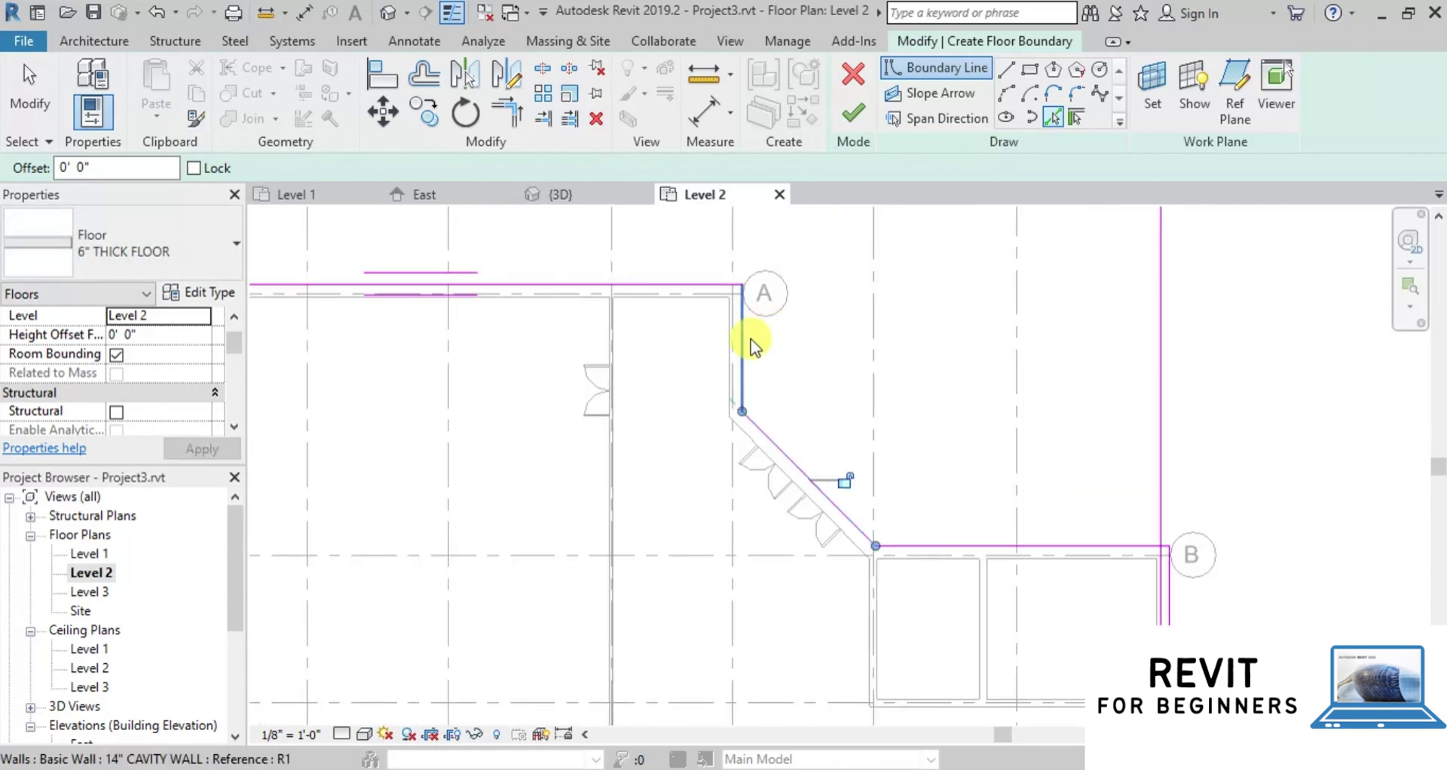
pyautogui.press('Escape')
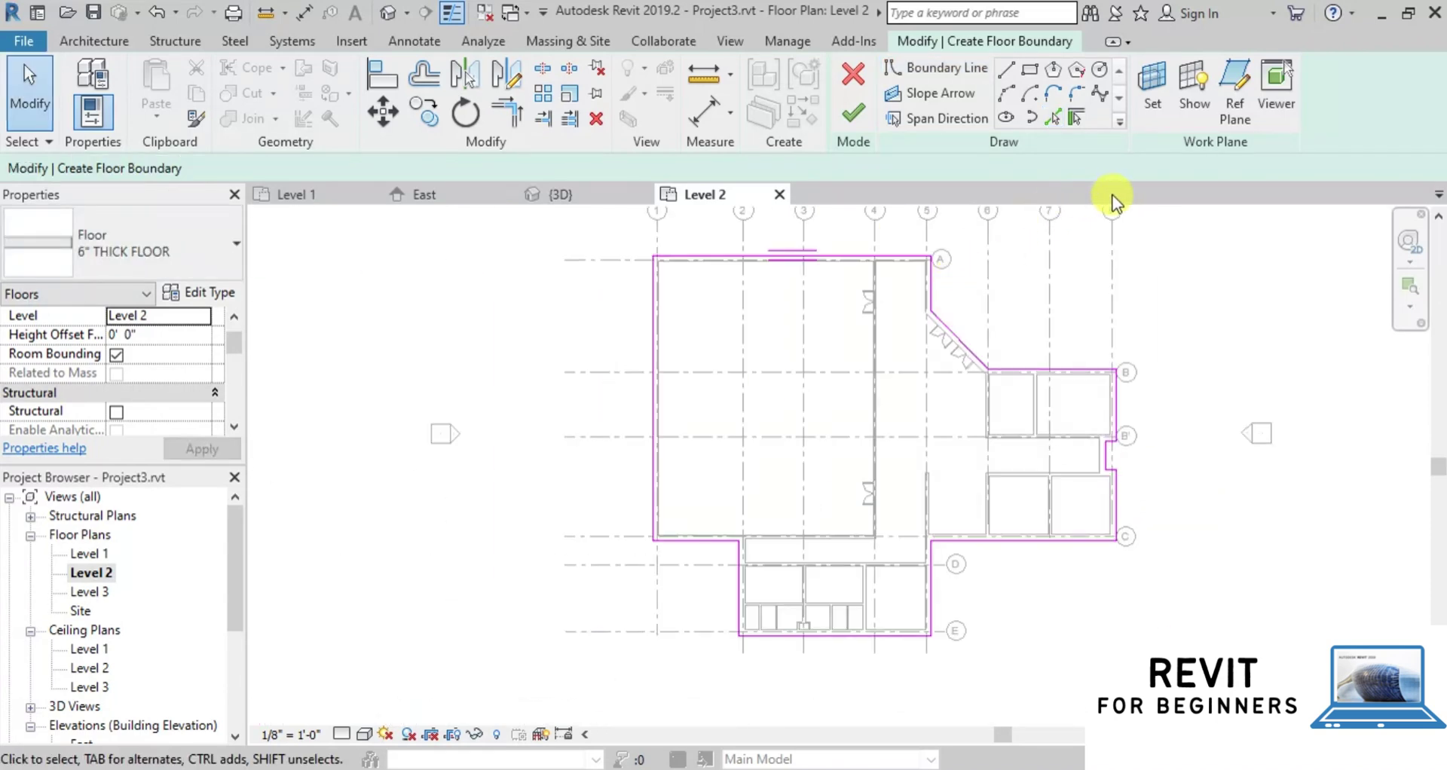
# Finish the Level 2 floor, attach the walls below to its bottom, and check the slab in the 3D view
pyautogui.click(859, 113)
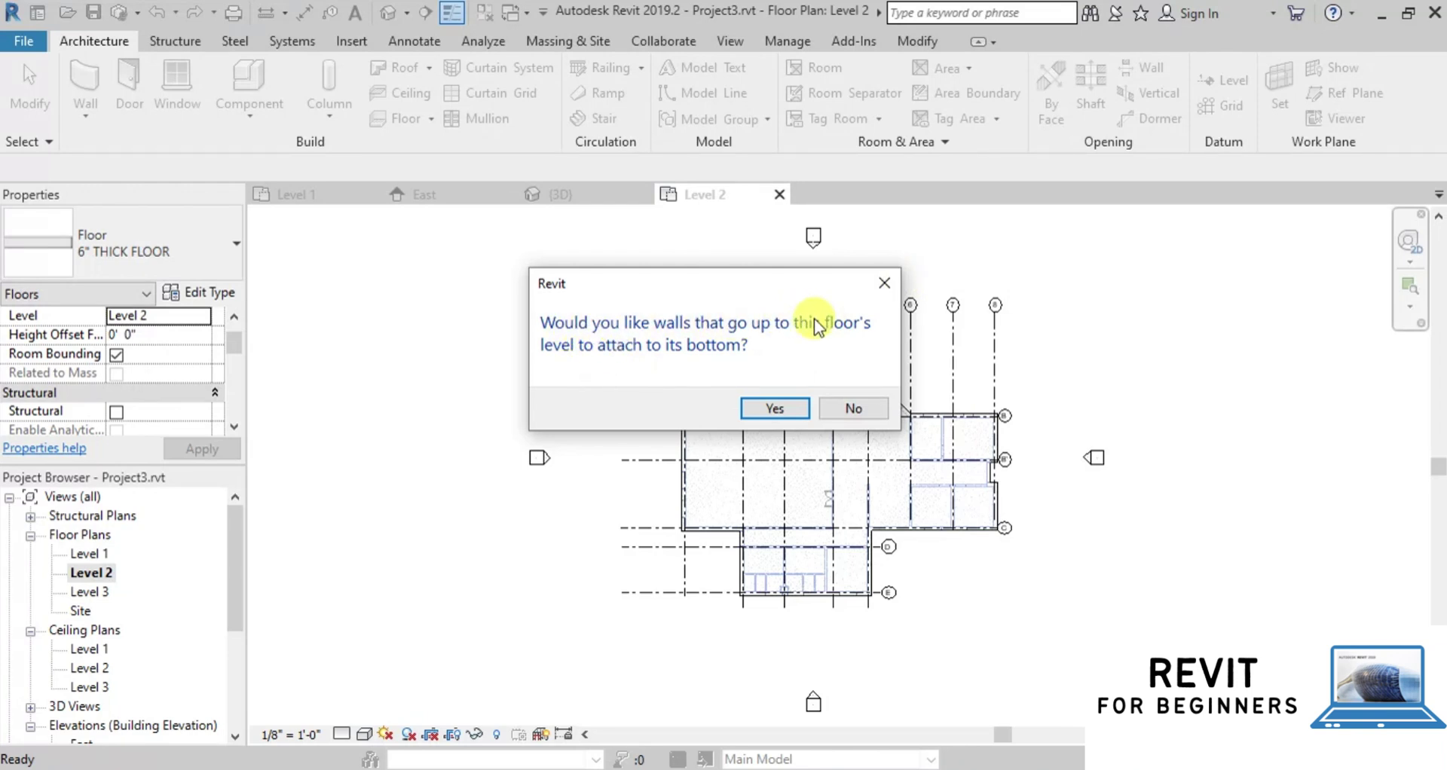
pyautogui.click(774, 408)
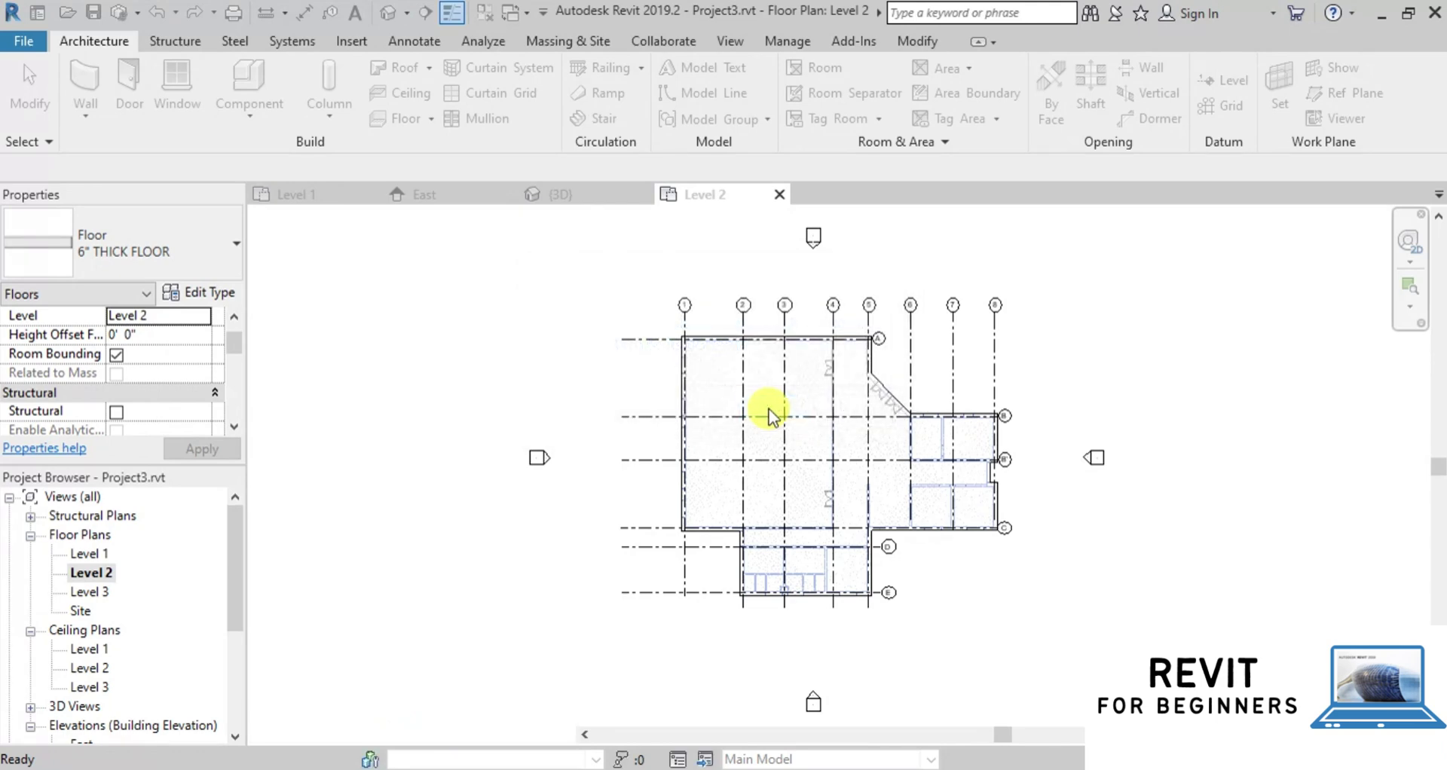
pyautogui.click(524, 518)
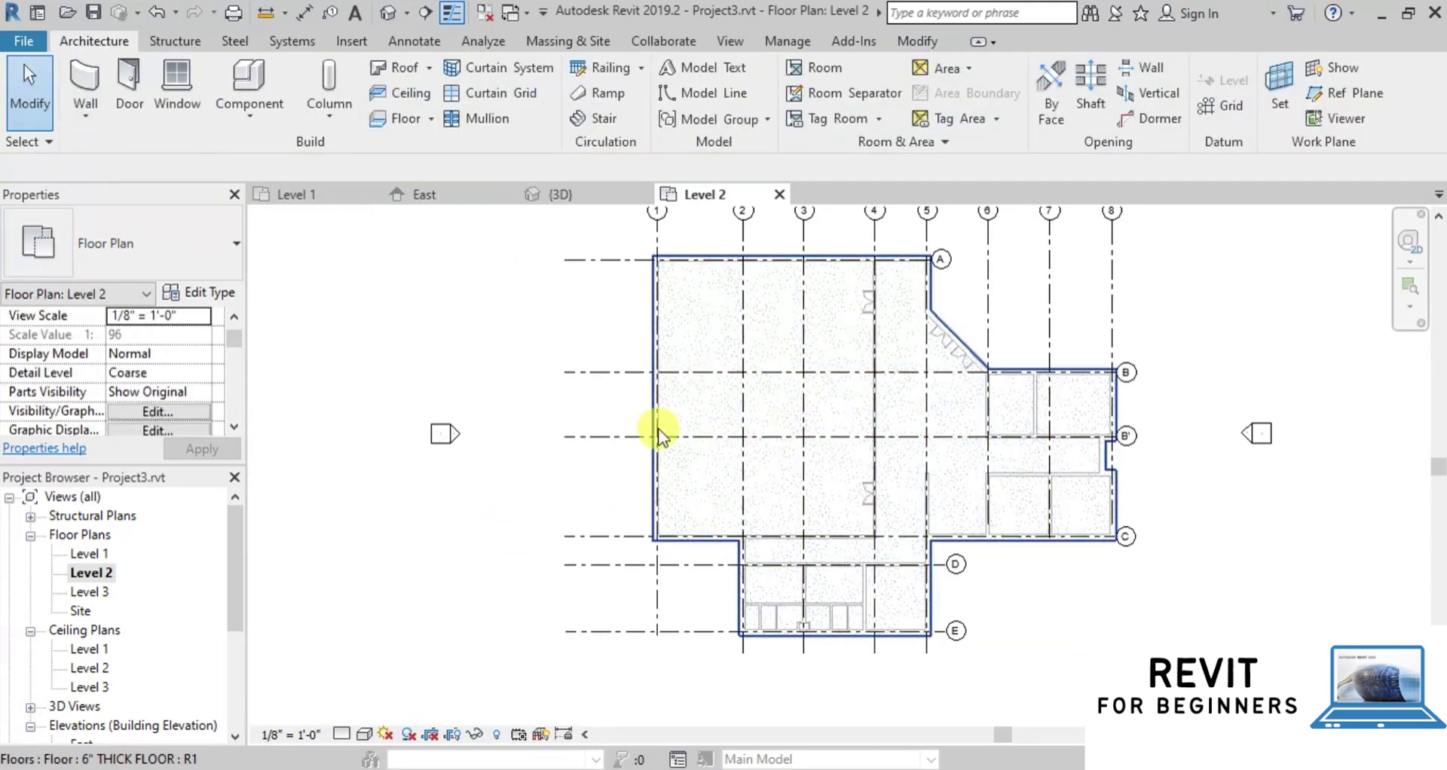
pyautogui.click(609, 199)
pyautogui.scroll(-2, 730, 352)
pyautogui.scroll(2, 890, 558)
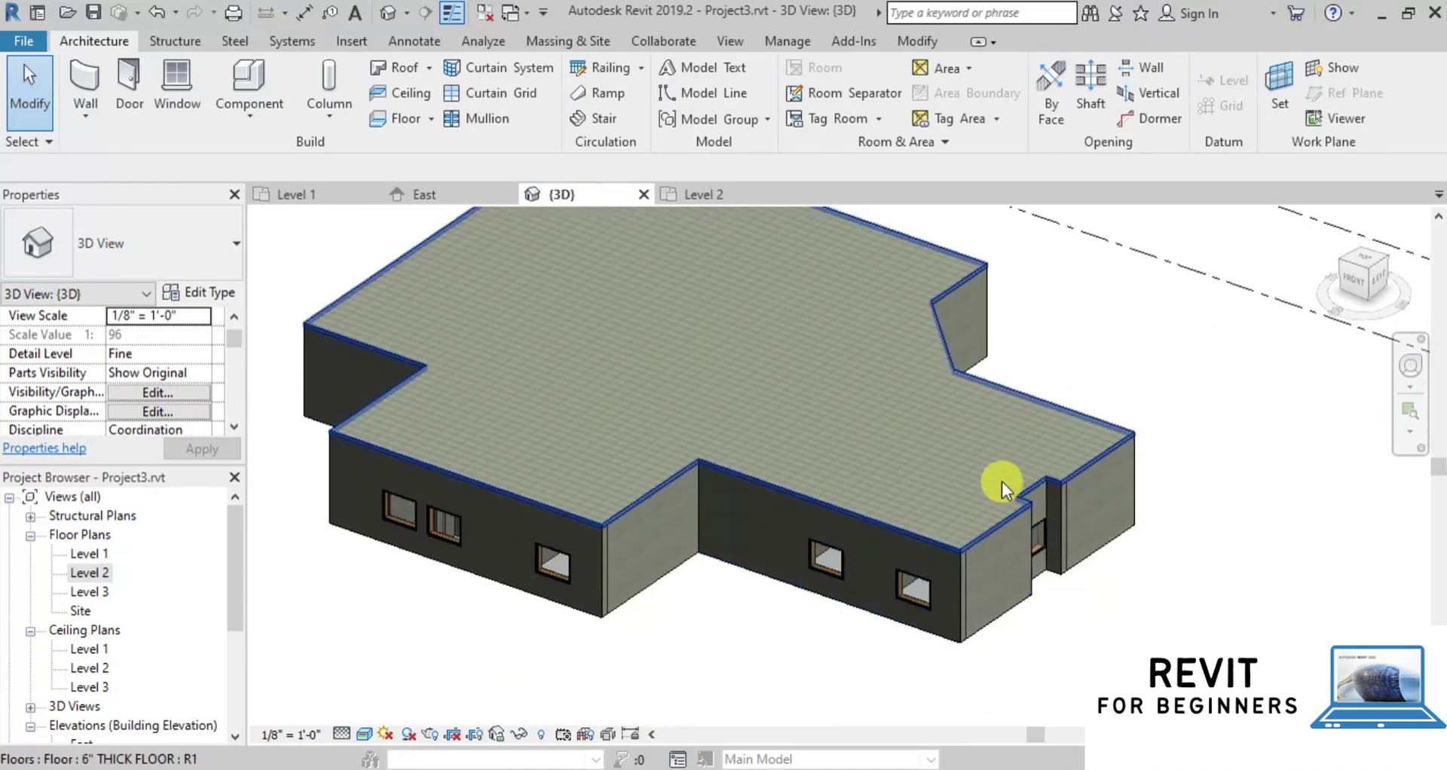
pyautogui.scroll(-2, 732, 555)
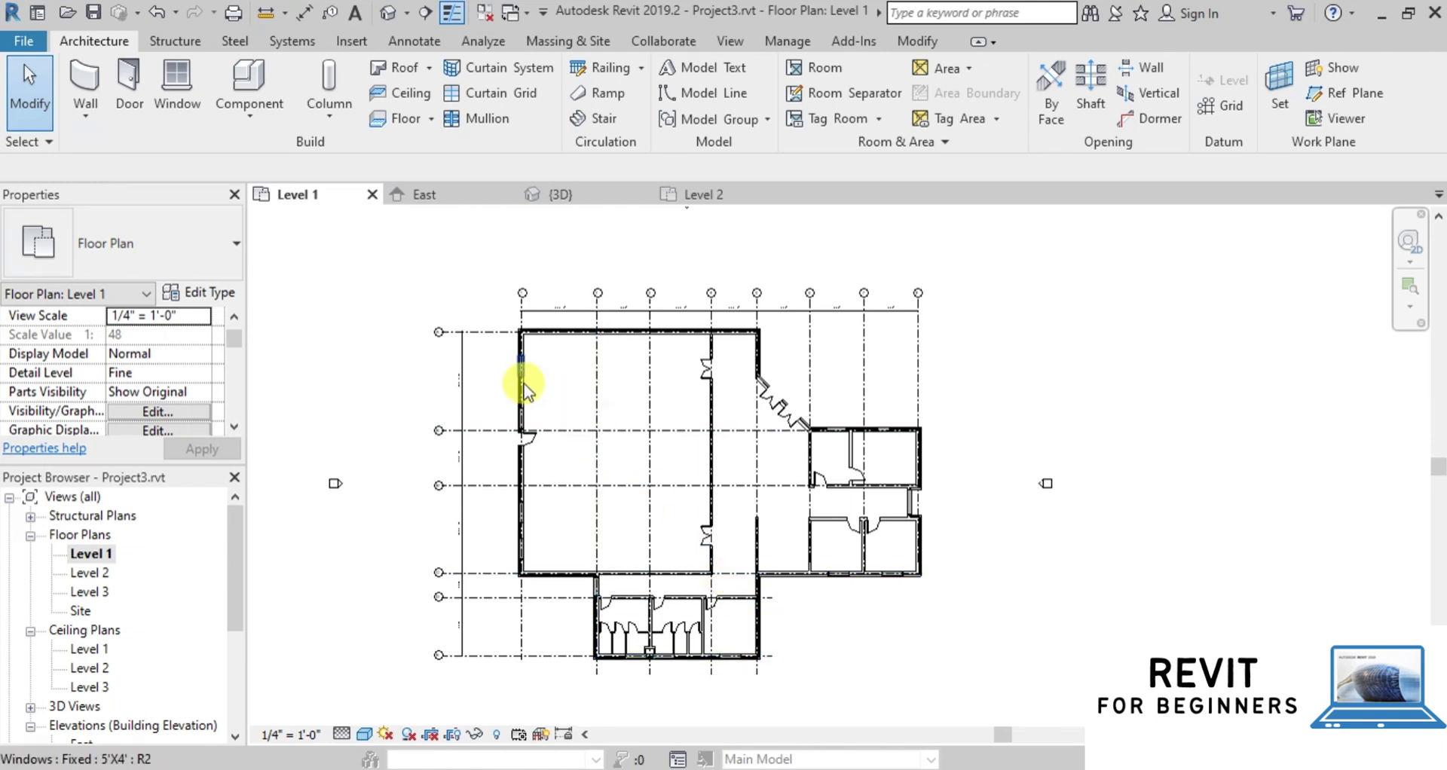
# Select the whole building on the Level 1 plan and filter the selection to doors, walls, and windows
pyautogui.moveTo(412, 265); pyautogui.dragTo(983, 699)
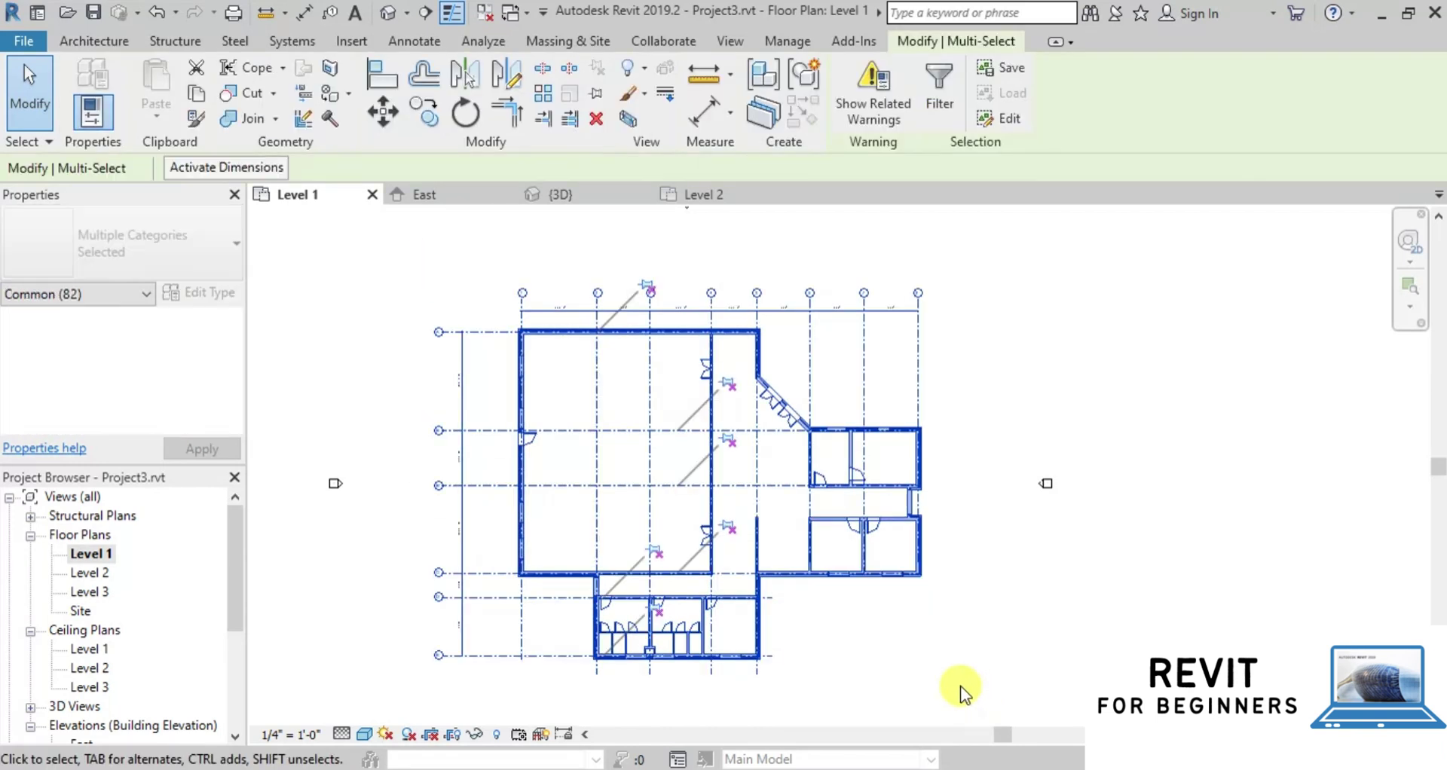
pyautogui.click(935, 104)
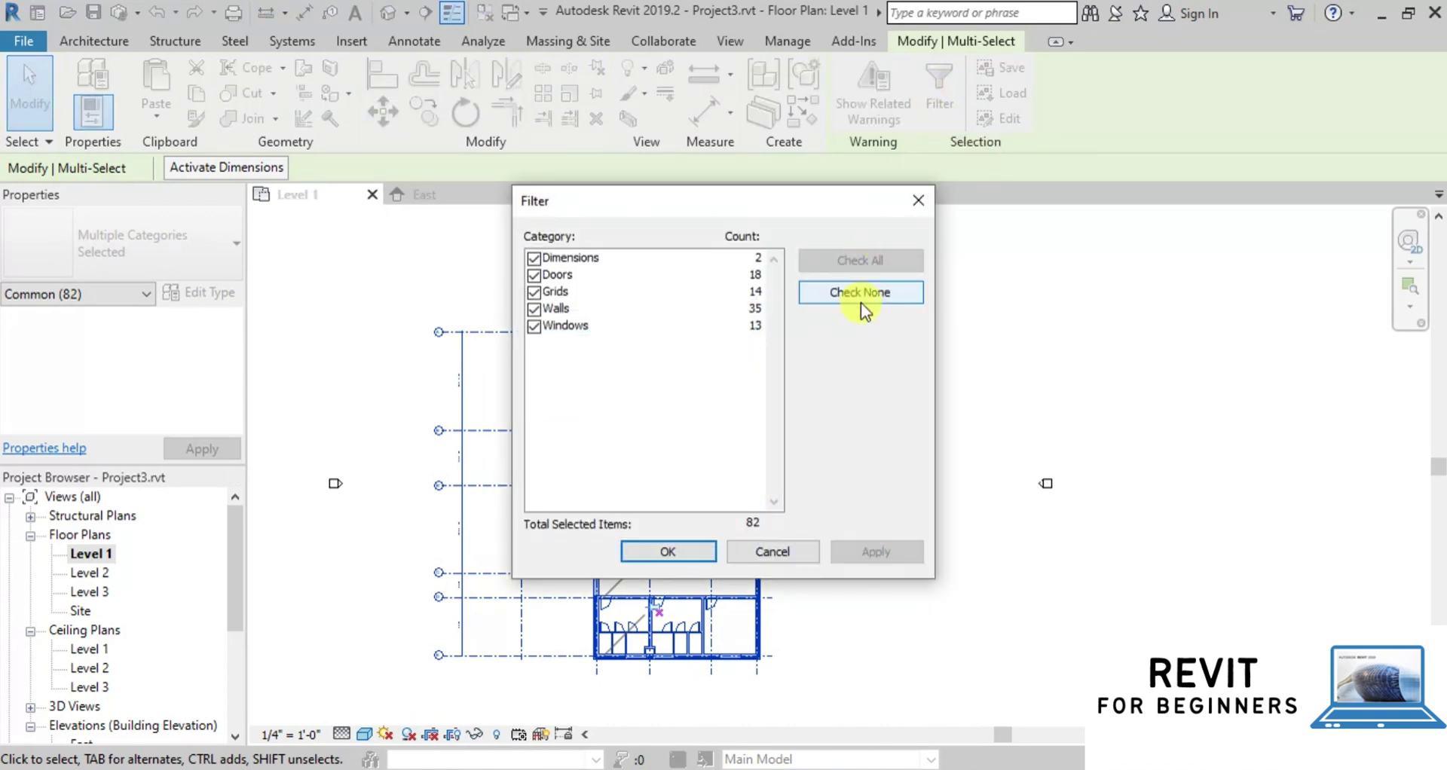
pyautogui.click(860, 293)
pyautogui.click(534, 274)
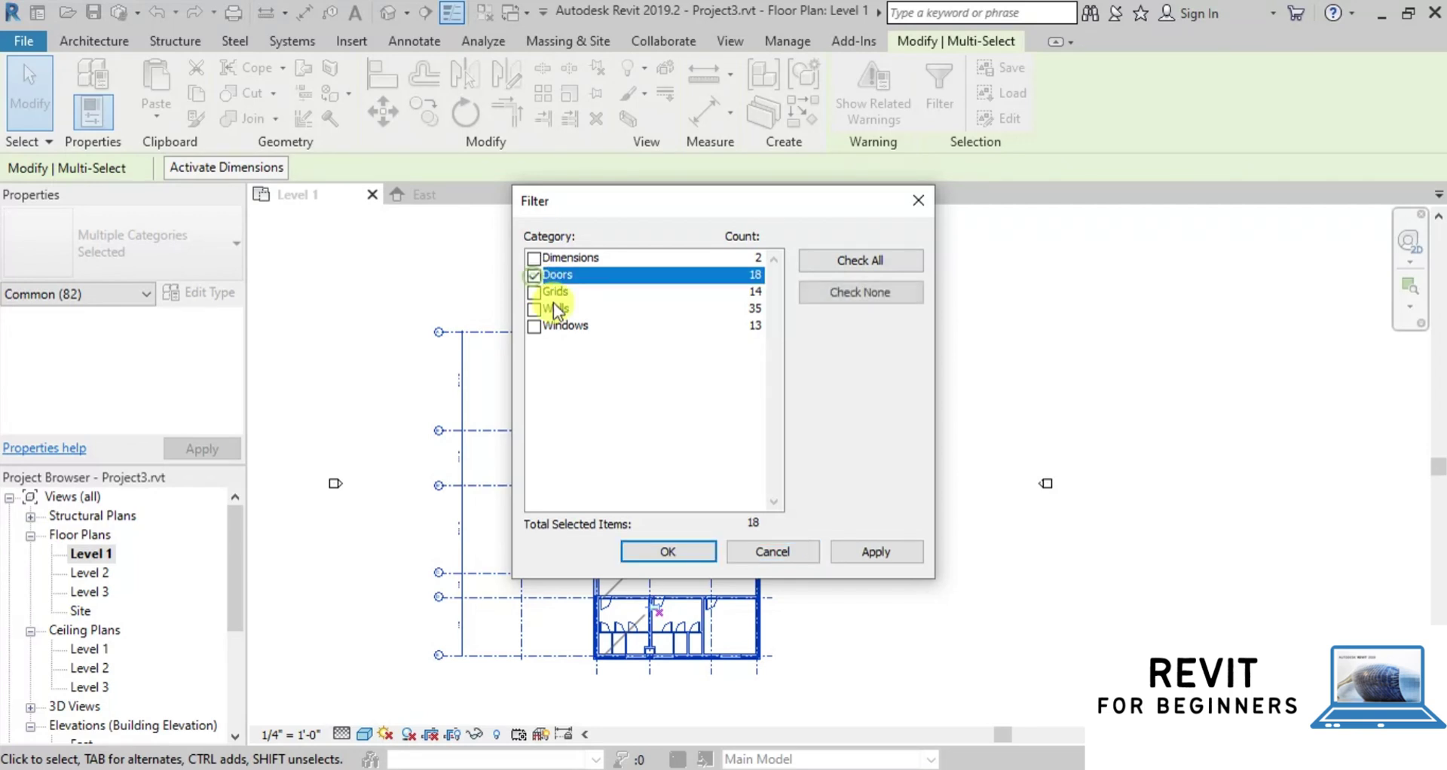
pyautogui.click(534, 326)
pyautogui.click(534, 308)
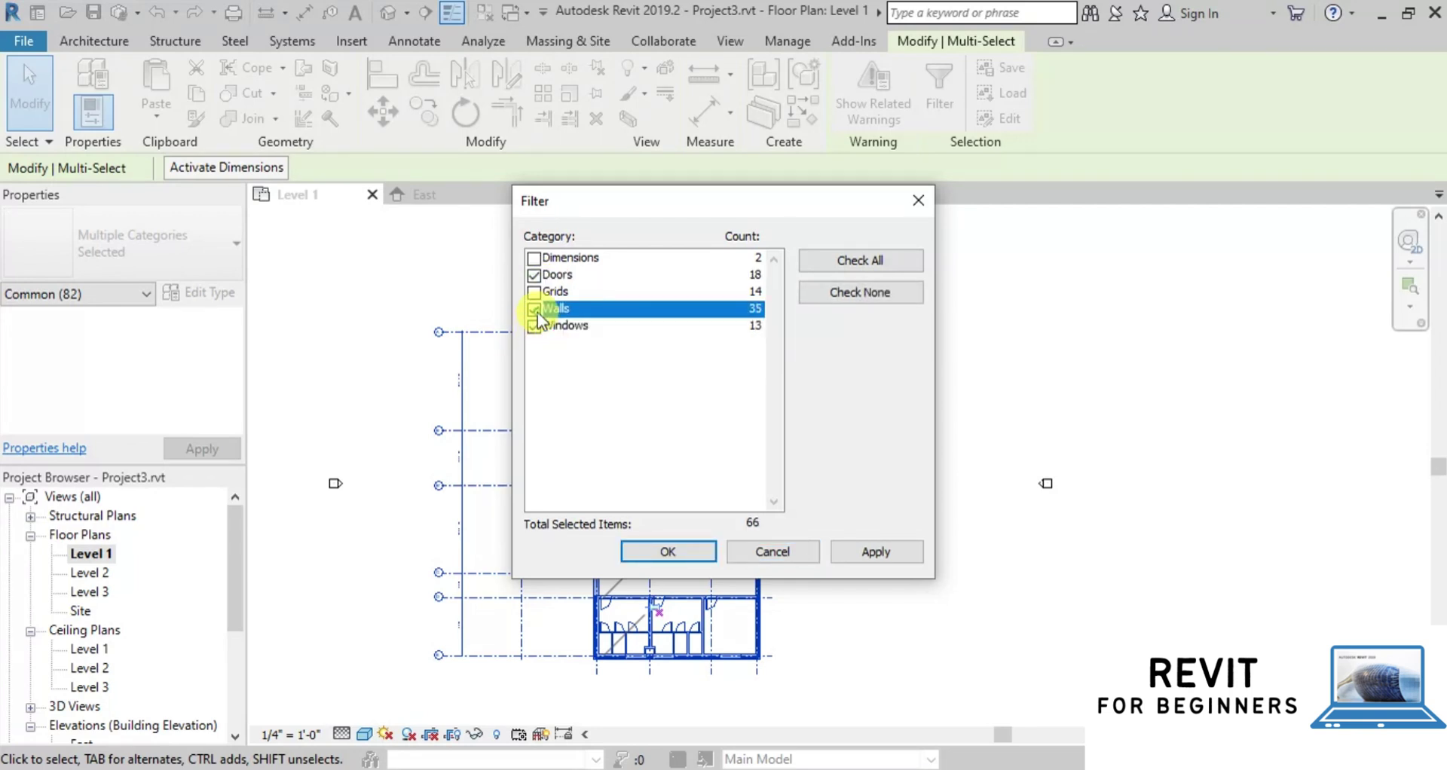
pyautogui.click(905, 555)
pyautogui.click(668, 552)
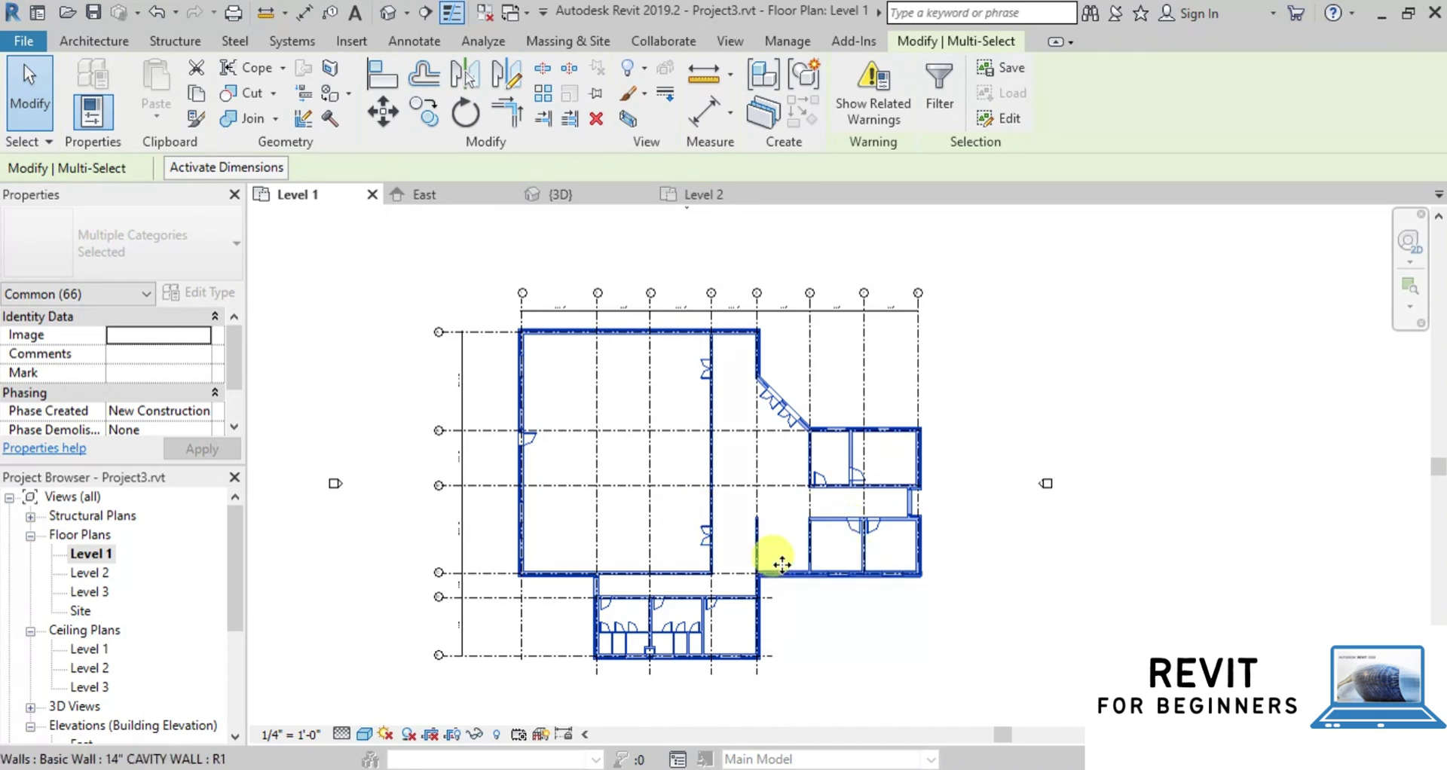
# Copy the selected walls, doors, and windows, paste them aligned to Level 2, and check the new storey in 3D
pyautogui.click(200, 94)
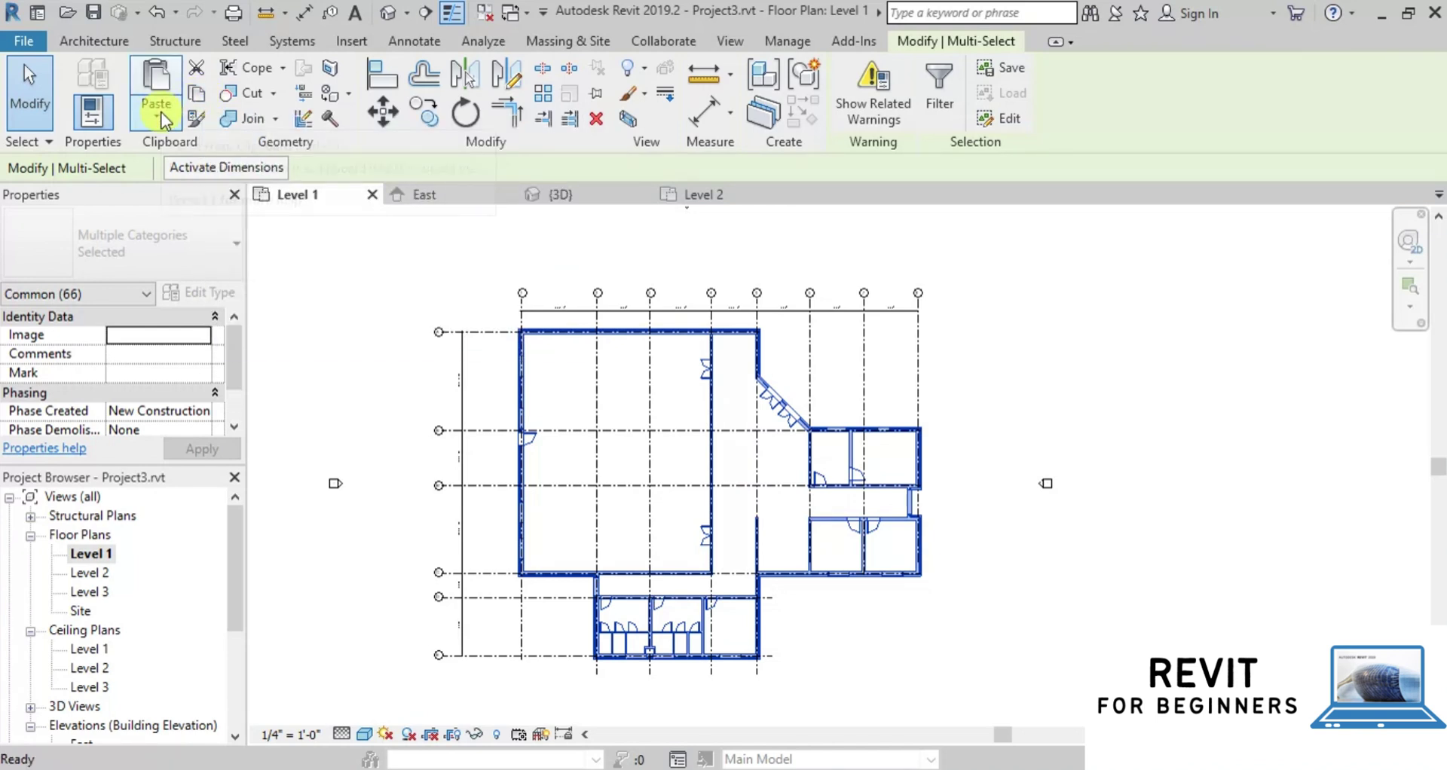
pyautogui.click(164, 120)
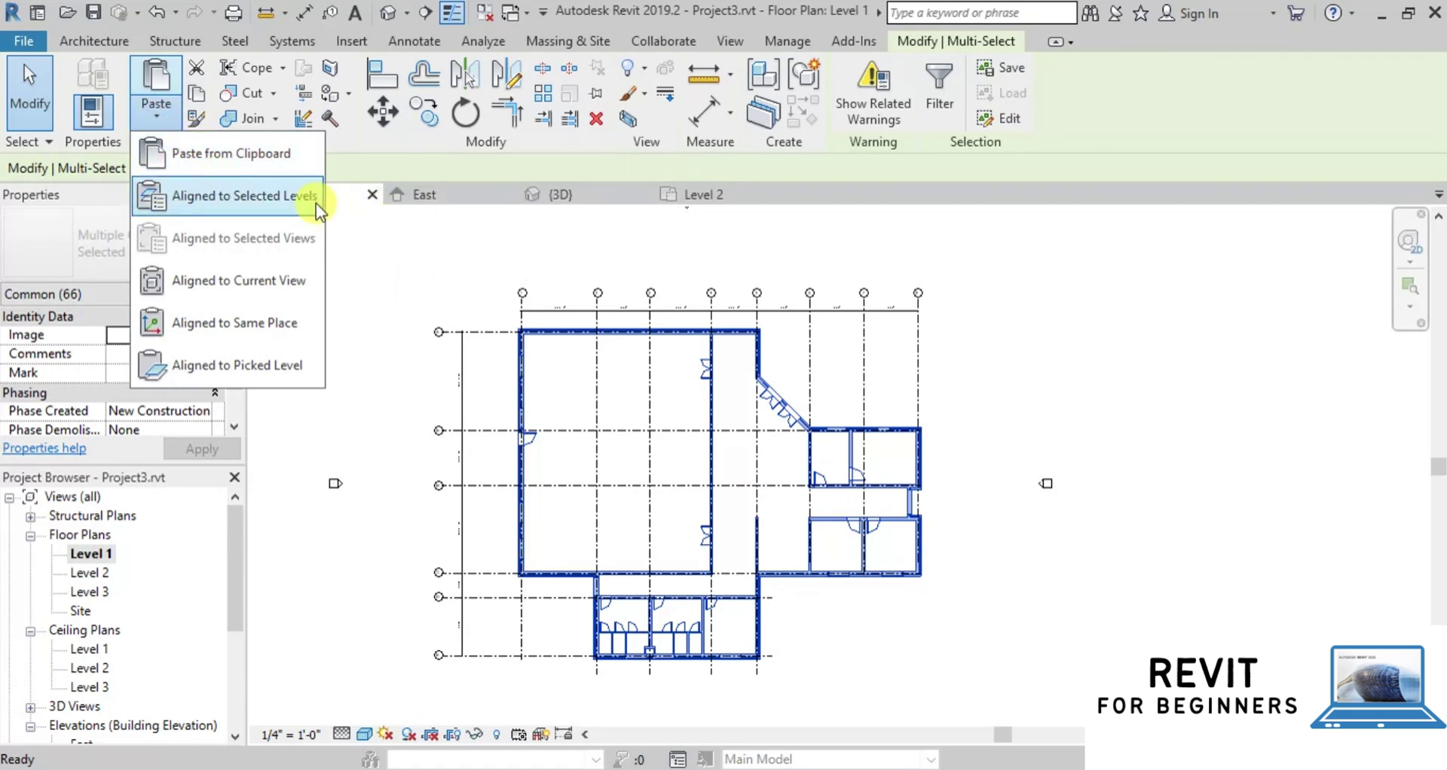
pyautogui.click(288, 197)
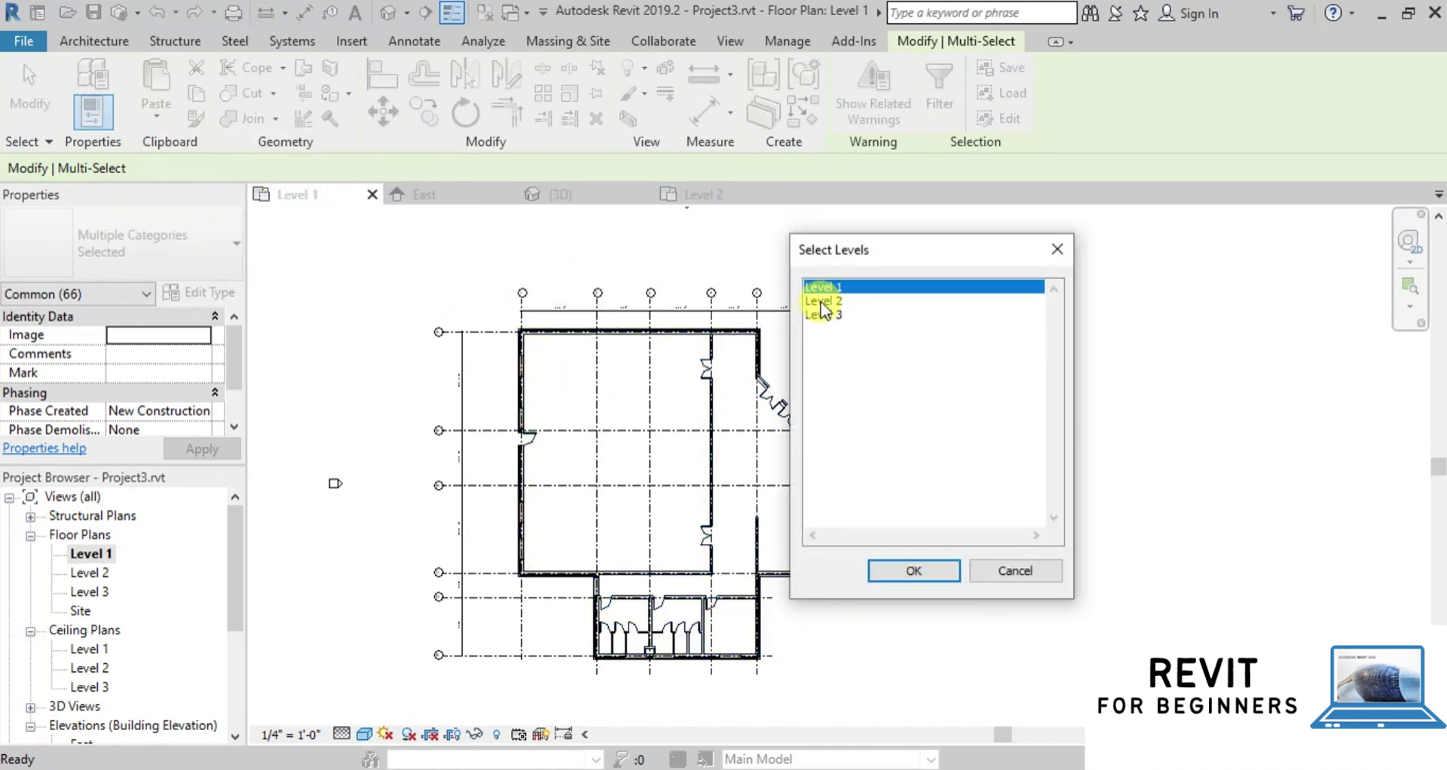
pyautogui.click(822, 302)
pyautogui.click(929, 576)
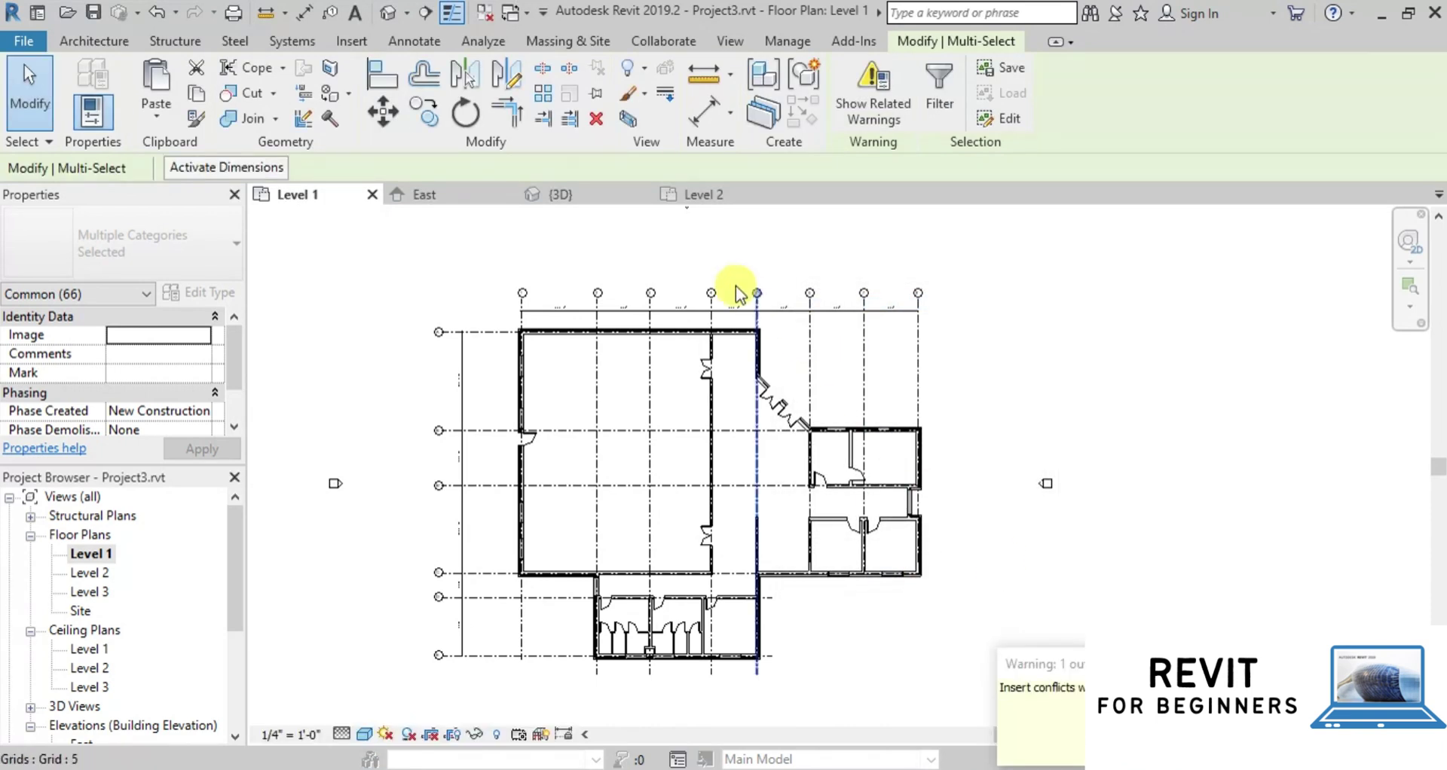
pyautogui.click(586, 196)
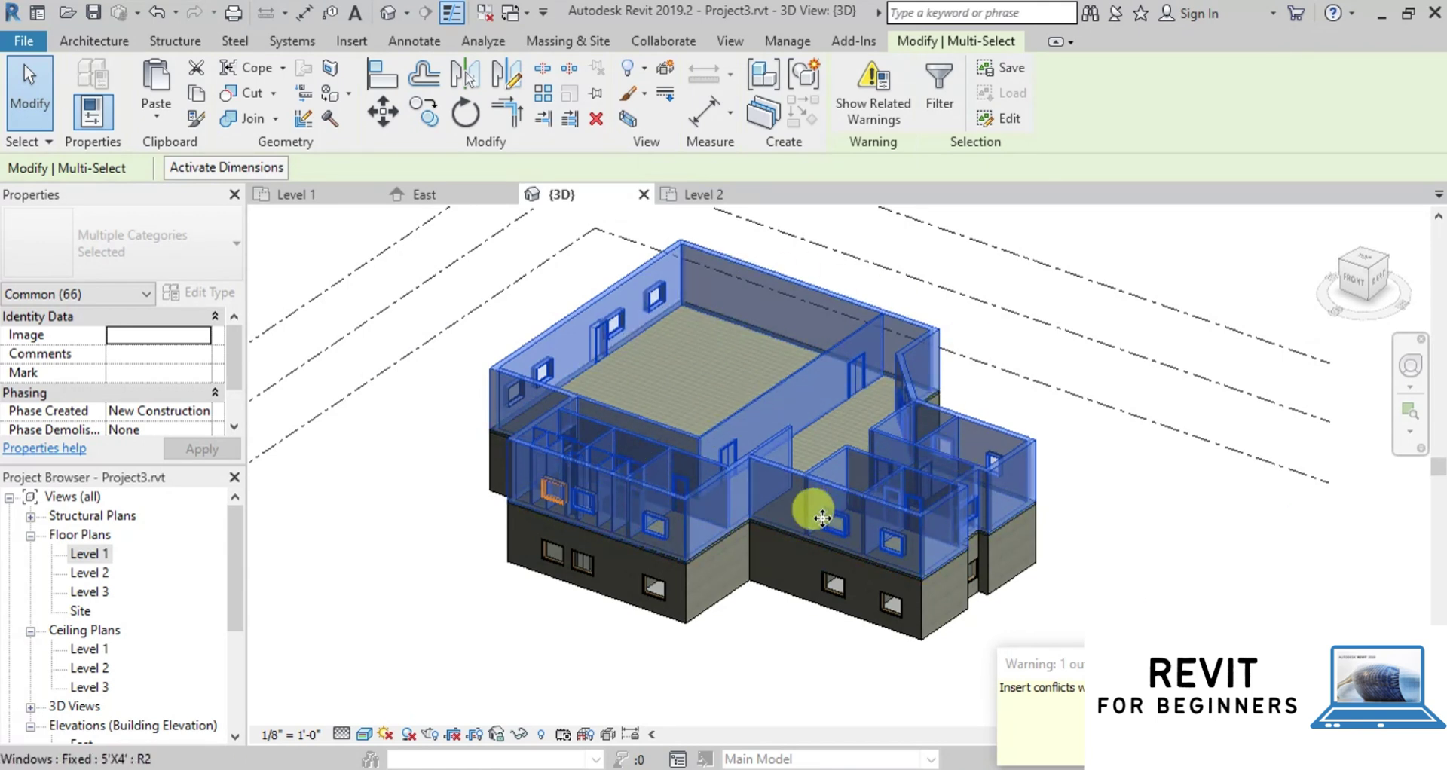
pyautogui.click(425, 544)
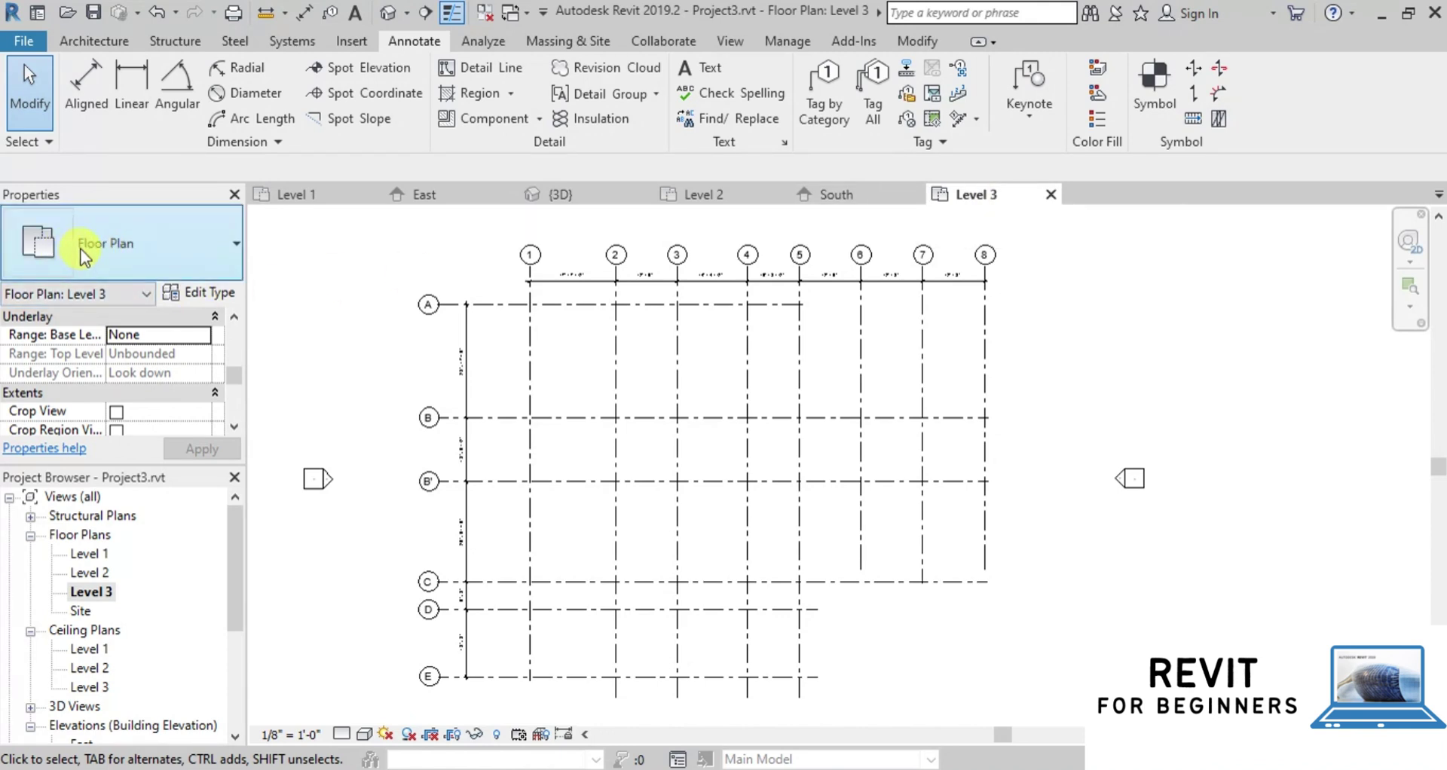
# Set the Level 3 floor plan's underlay base level to Level 2
pyautogui.scroll(-2, 123, 345)
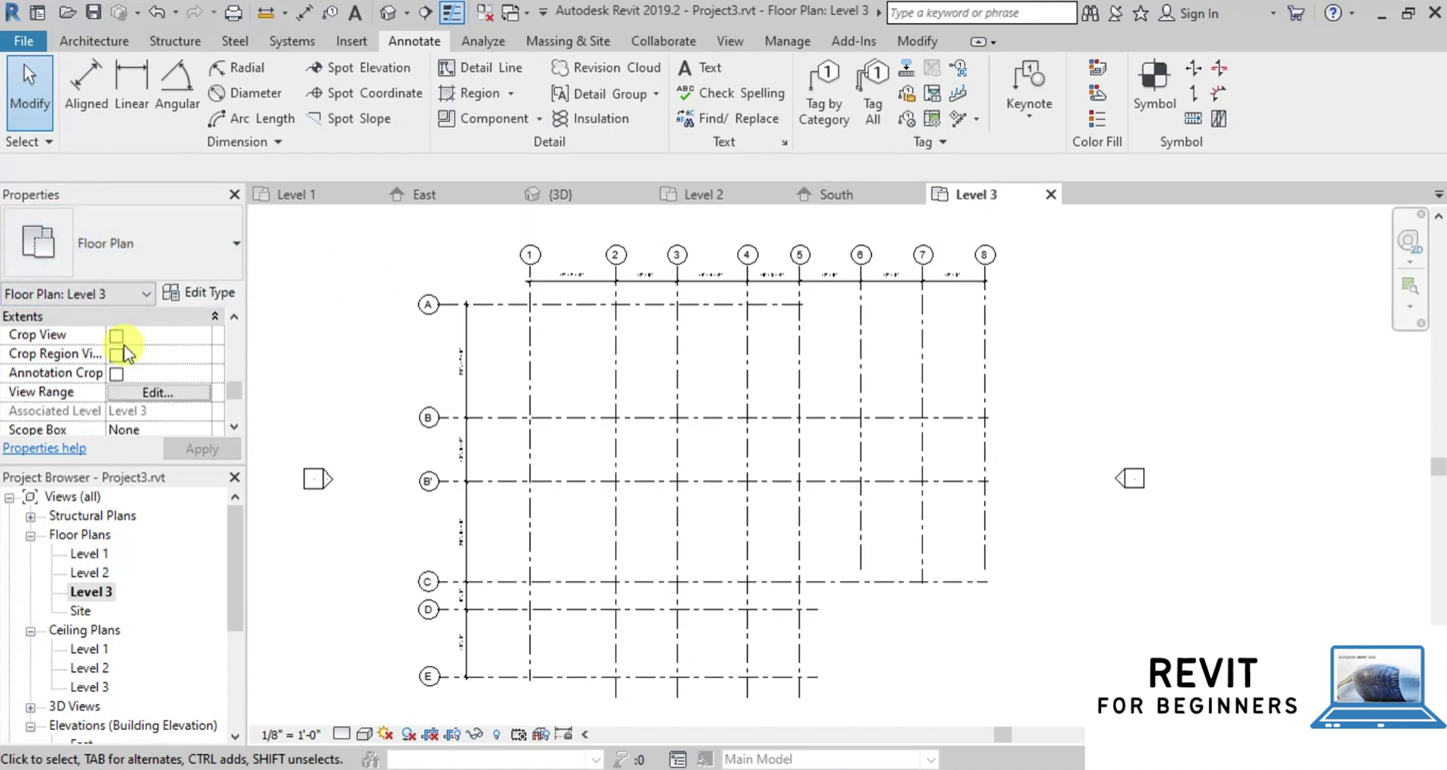
pyautogui.scroll(-3, 124, 345)
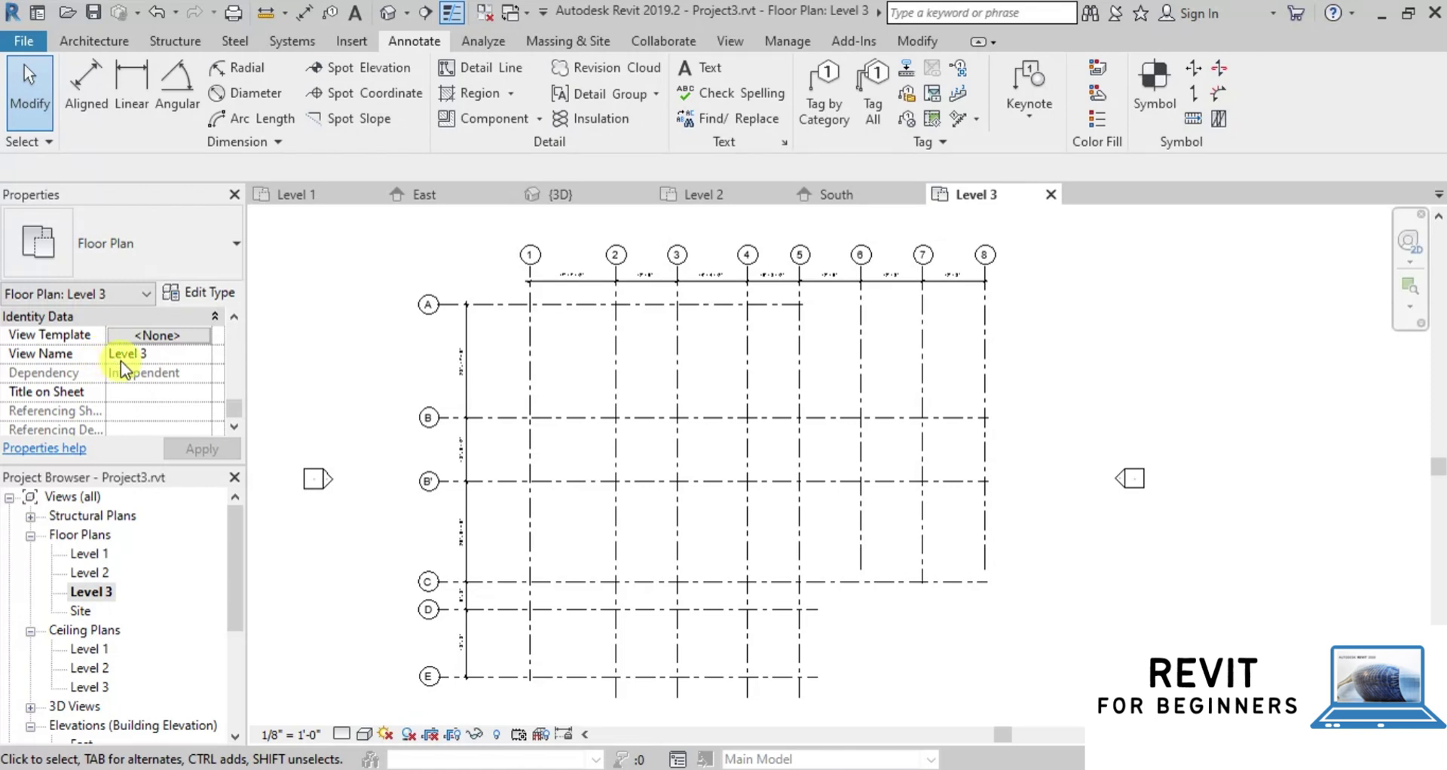
pyautogui.scroll(5, 121, 360)
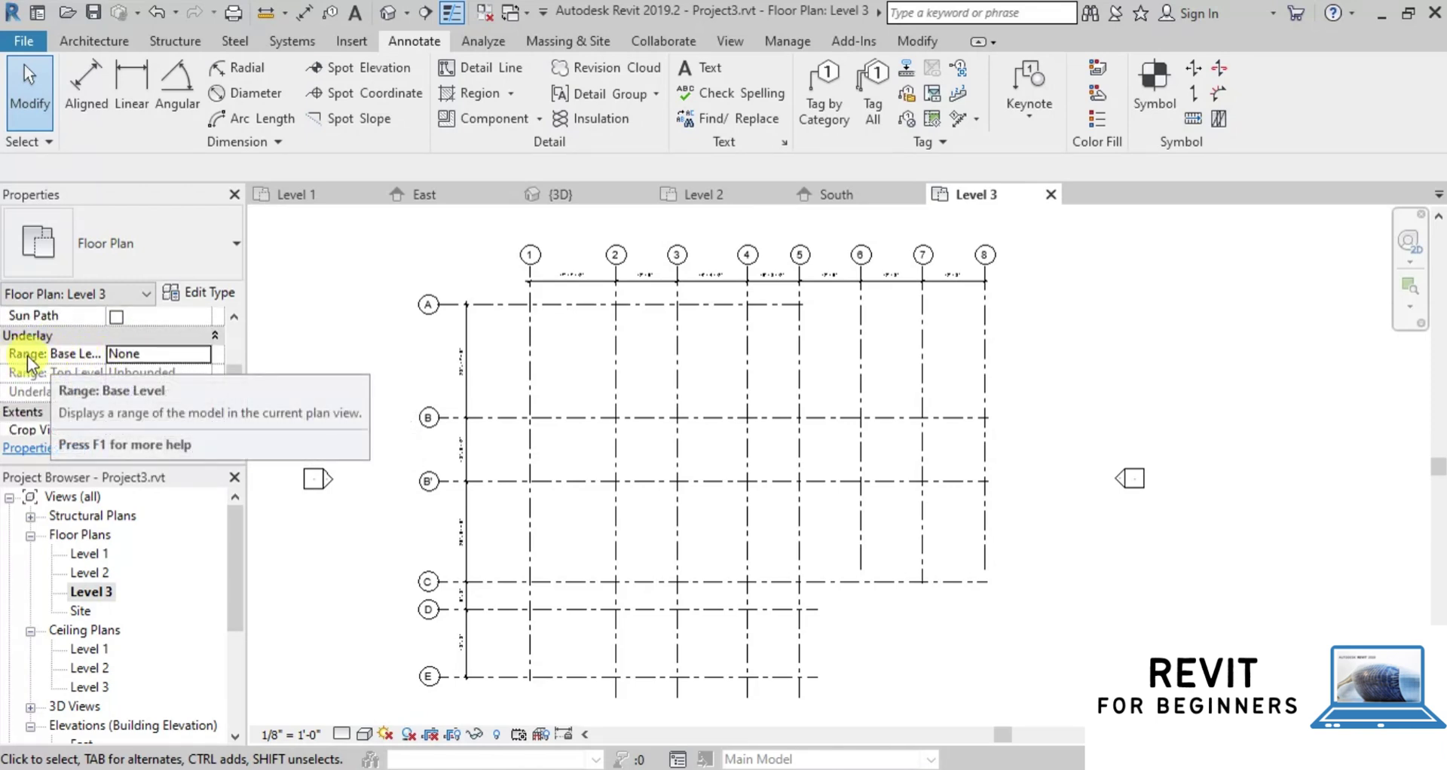
pyautogui.click(142, 356)
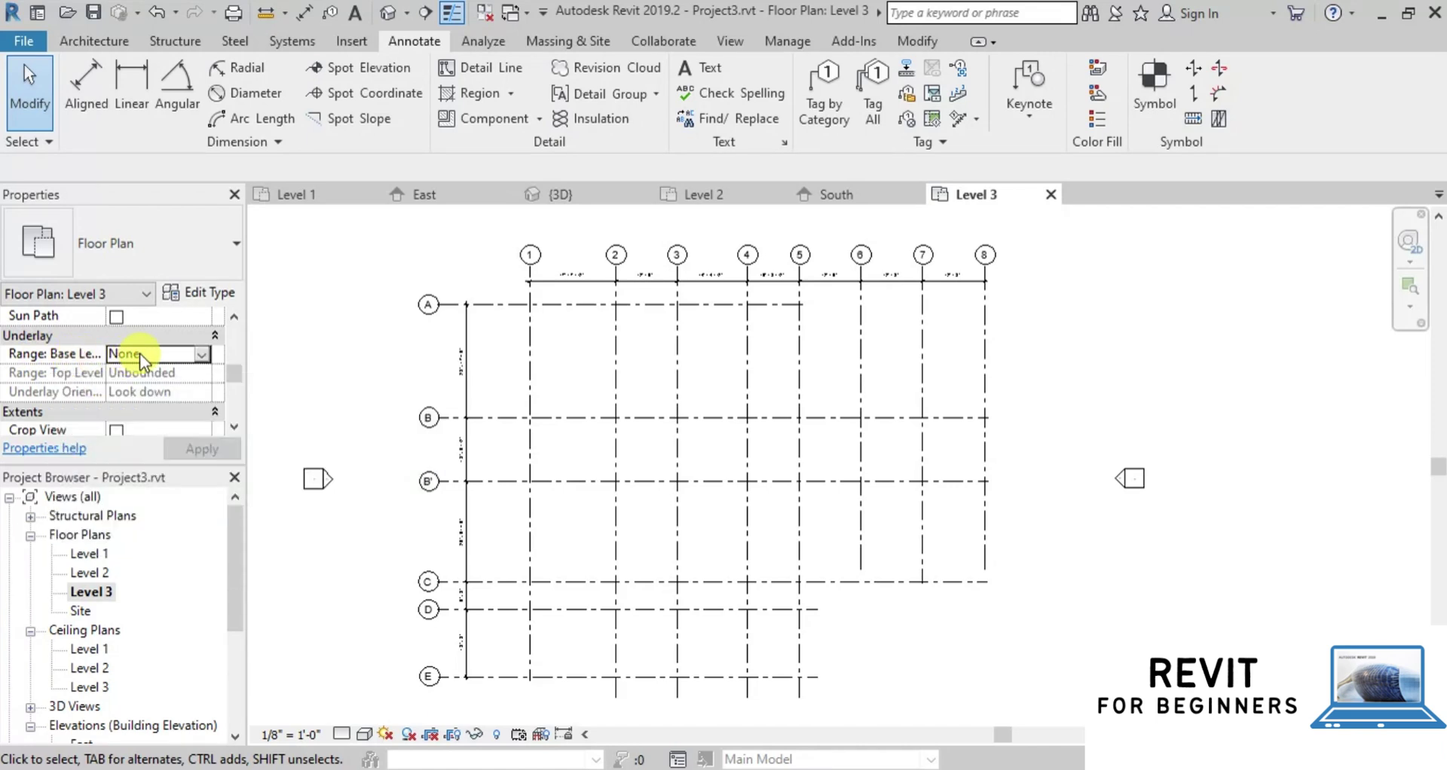
pyautogui.click(201, 356)
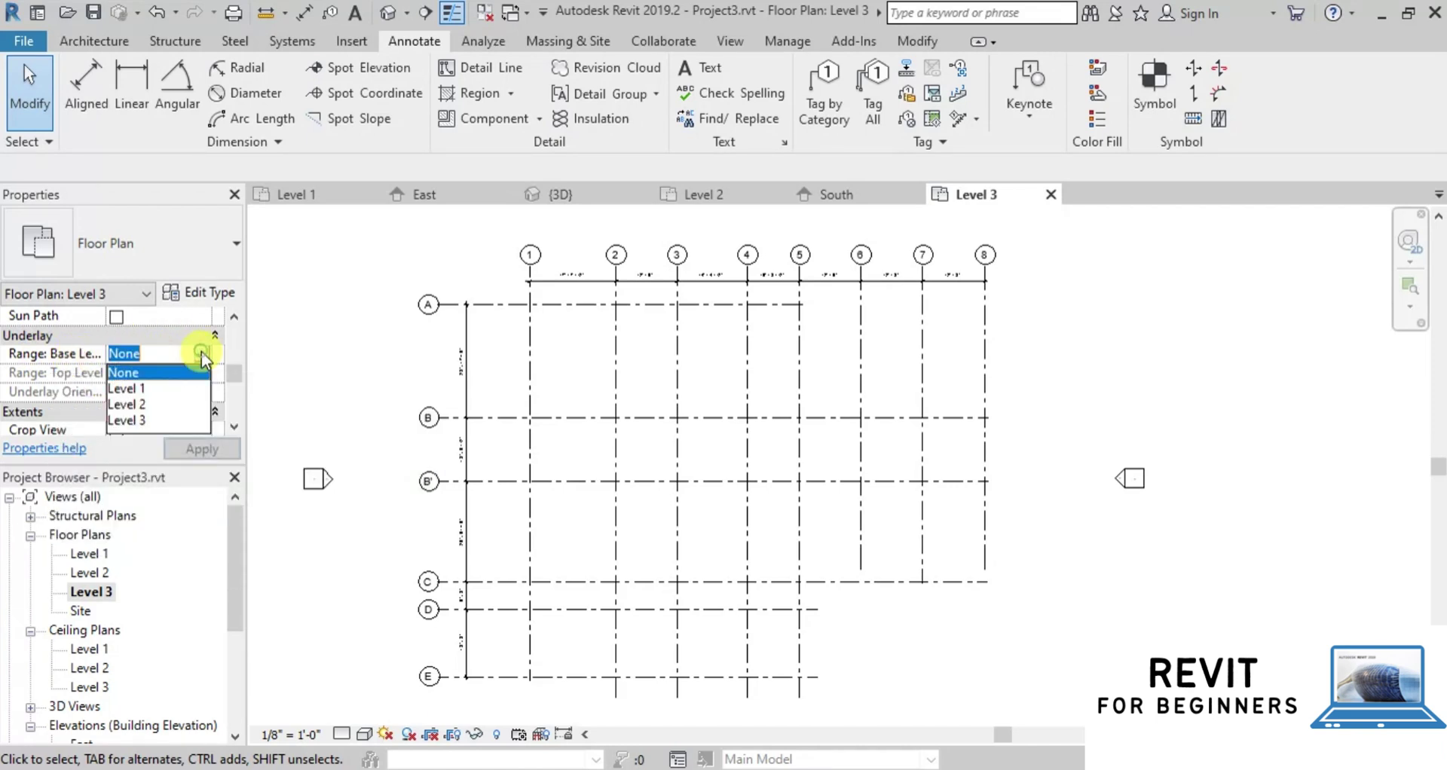
pyautogui.click(133, 404)
pyautogui.click(202, 448)
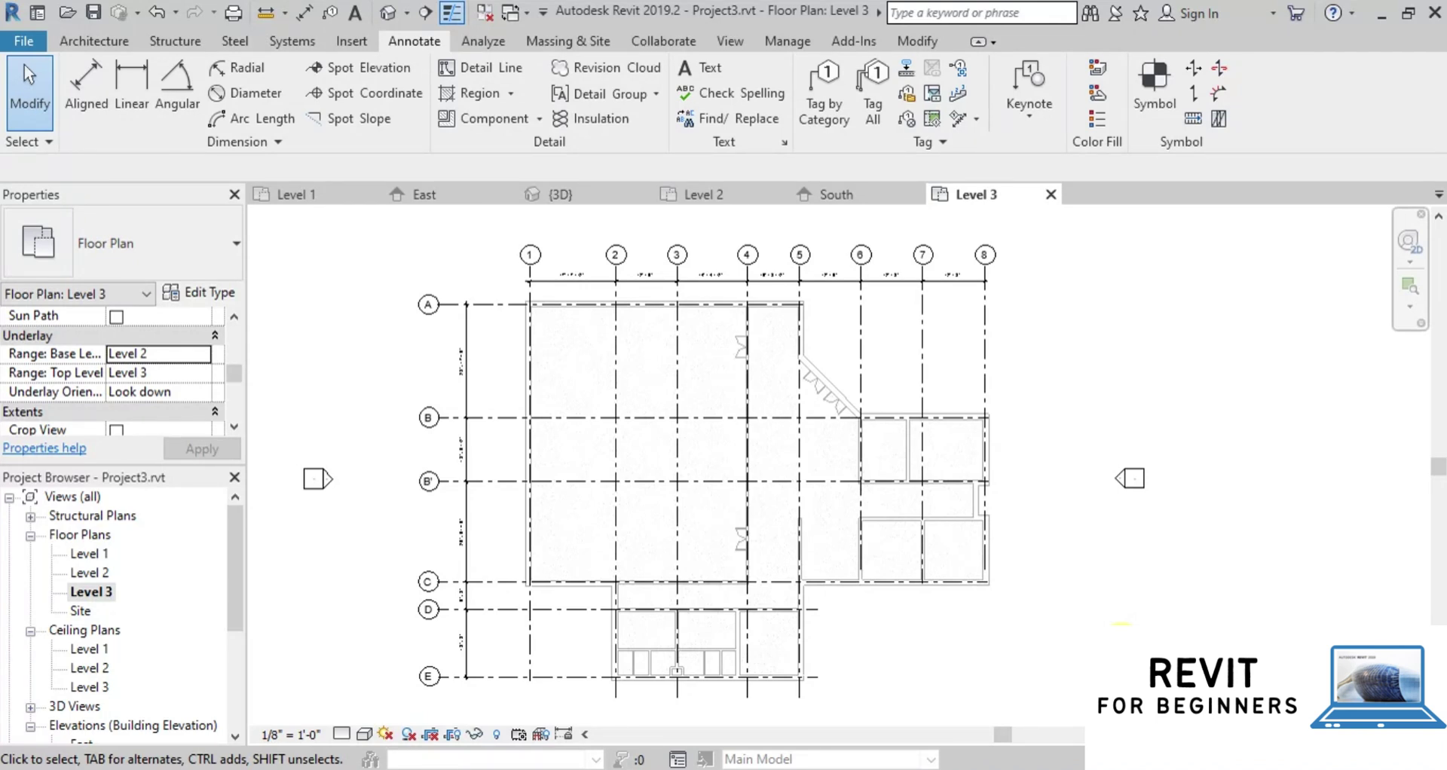
# Start a sloped roof by footprint with a 3' 0" overhang, picking the exterior walls along grids A and 1
pyautogui.click(88, 49)
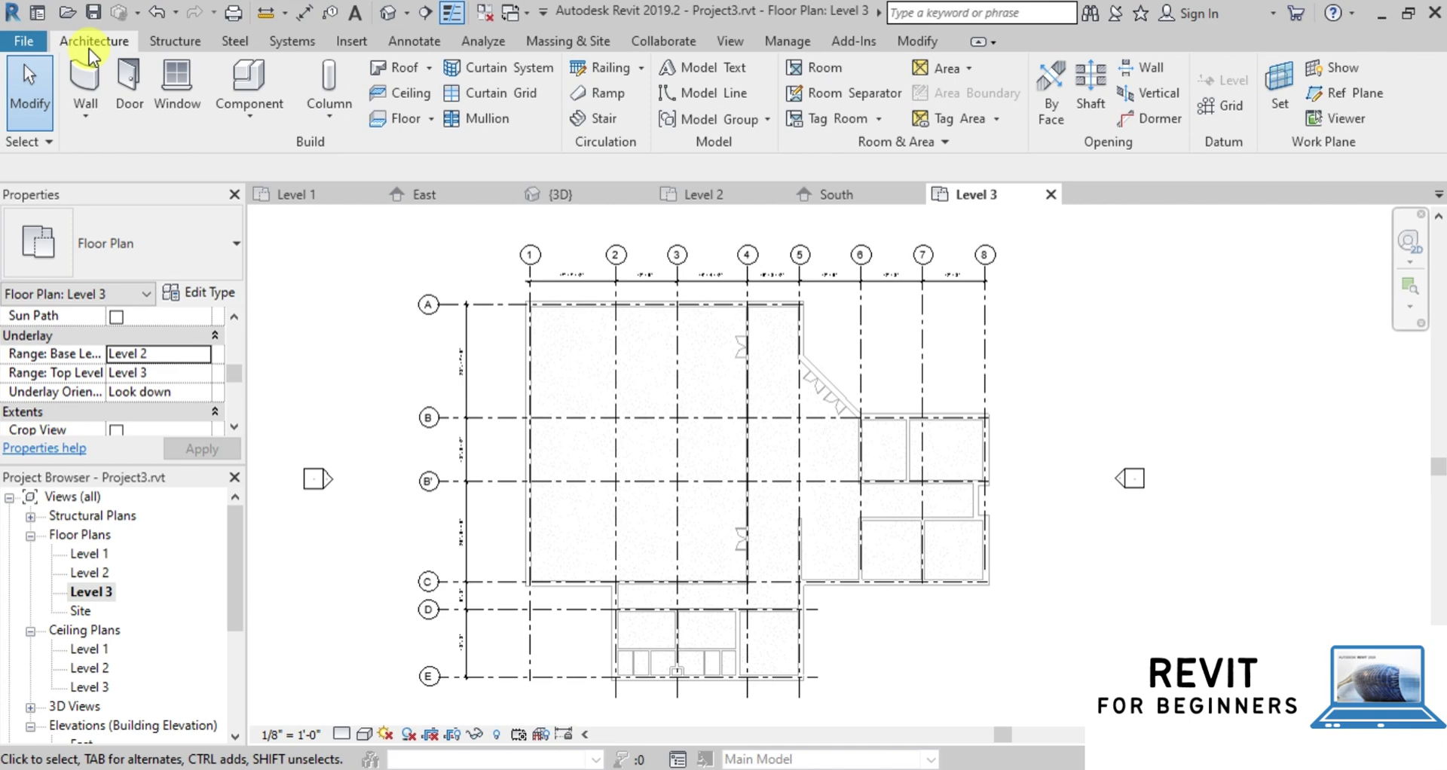
pyautogui.click(397, 72)
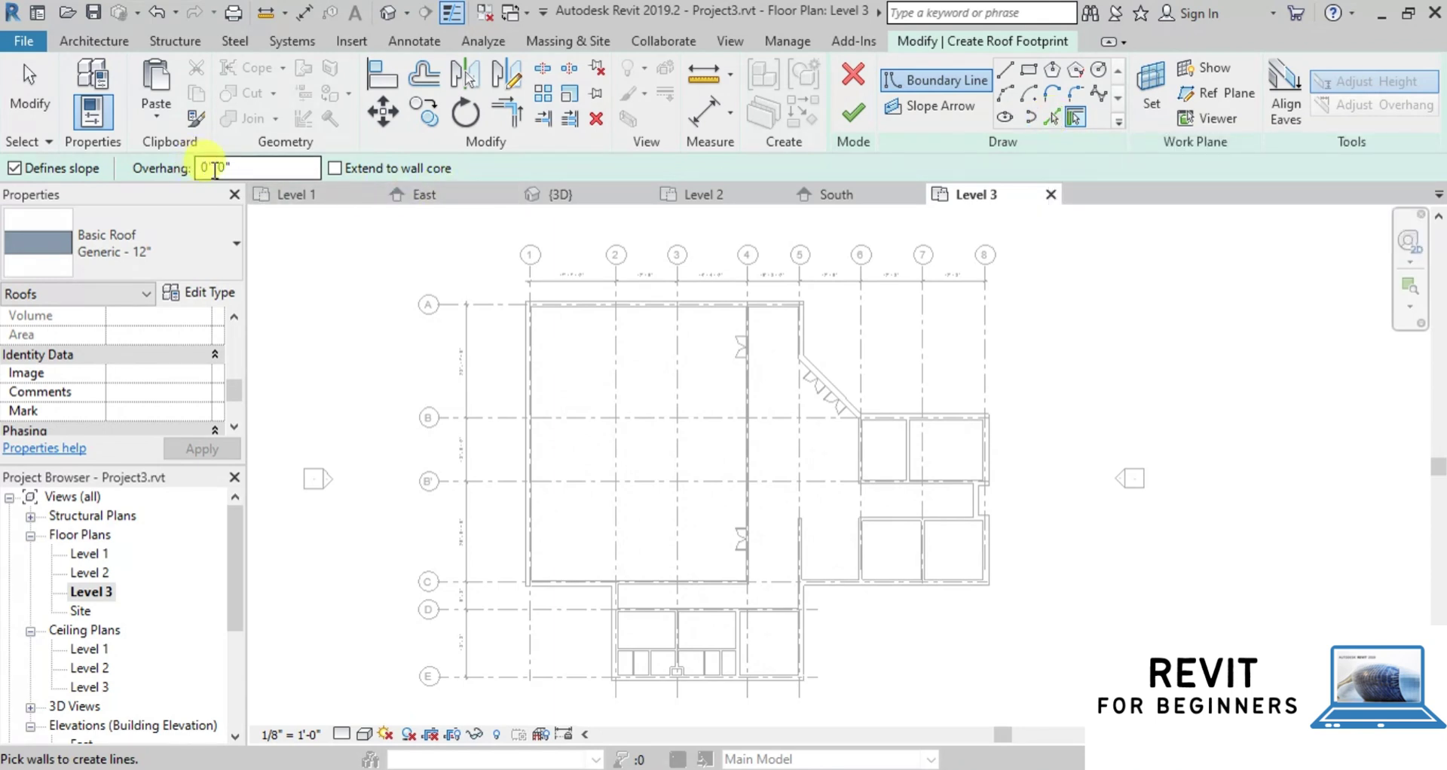
pyautogui.moveTo(237, 167); pyautogui.dragTo(169, 166)
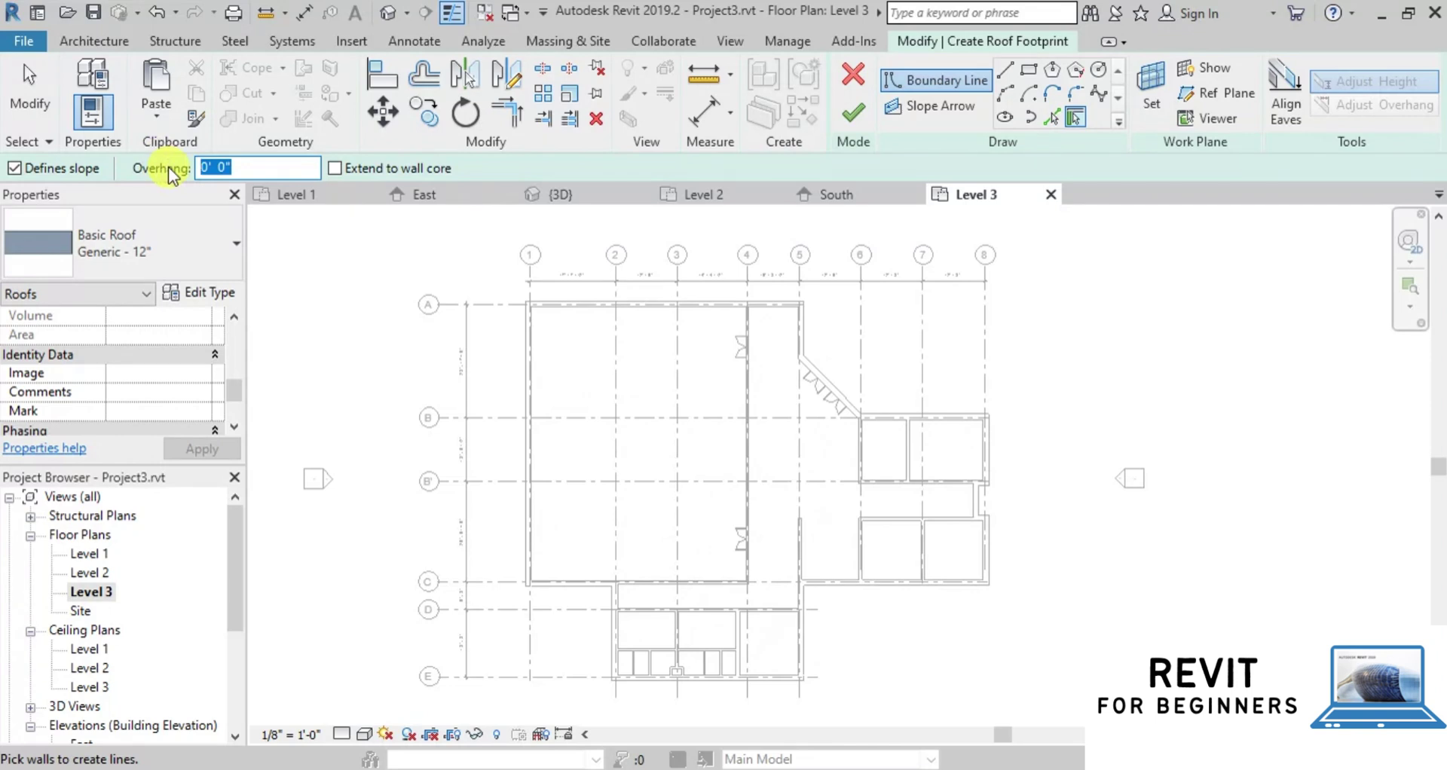
pyautogui.write('3')
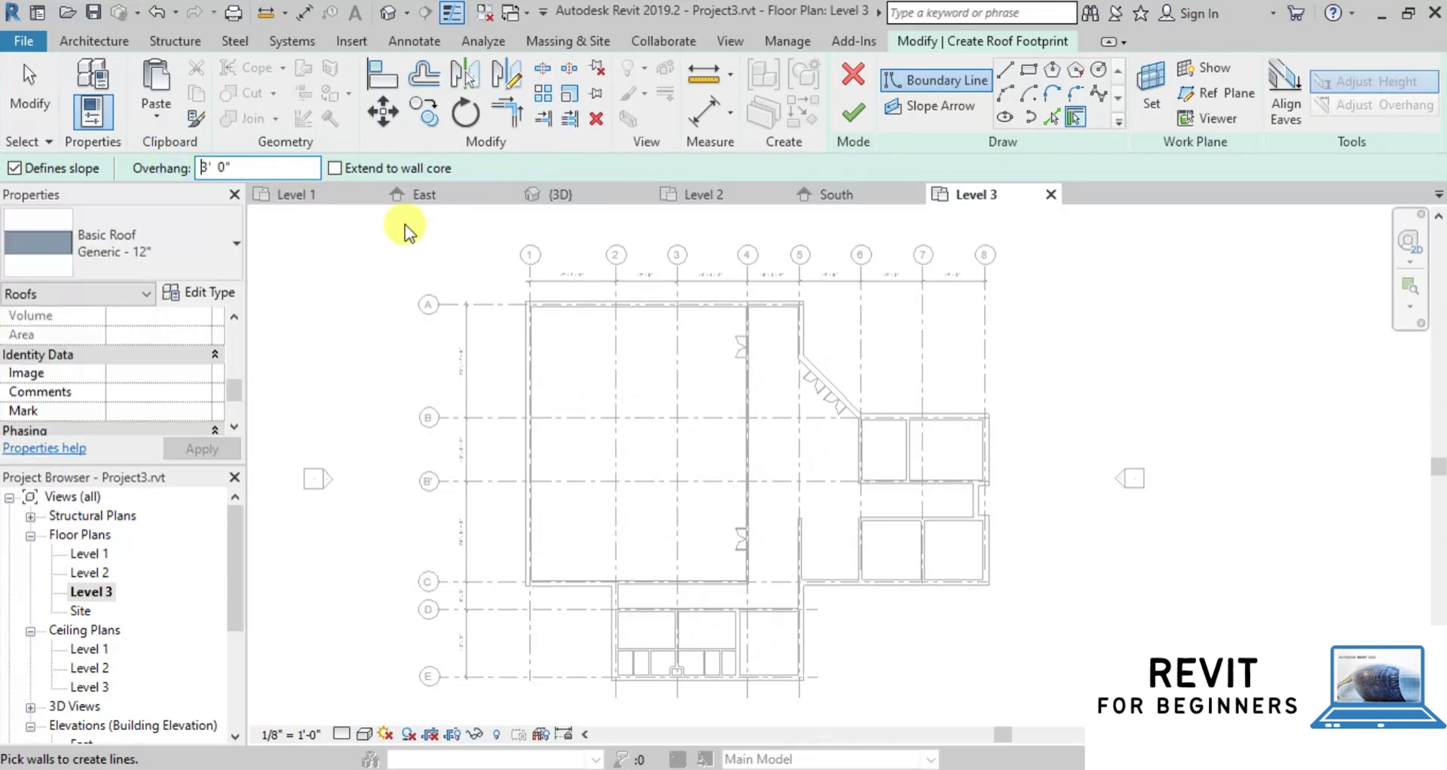
pyautogui.scroll(3, 573, 294)
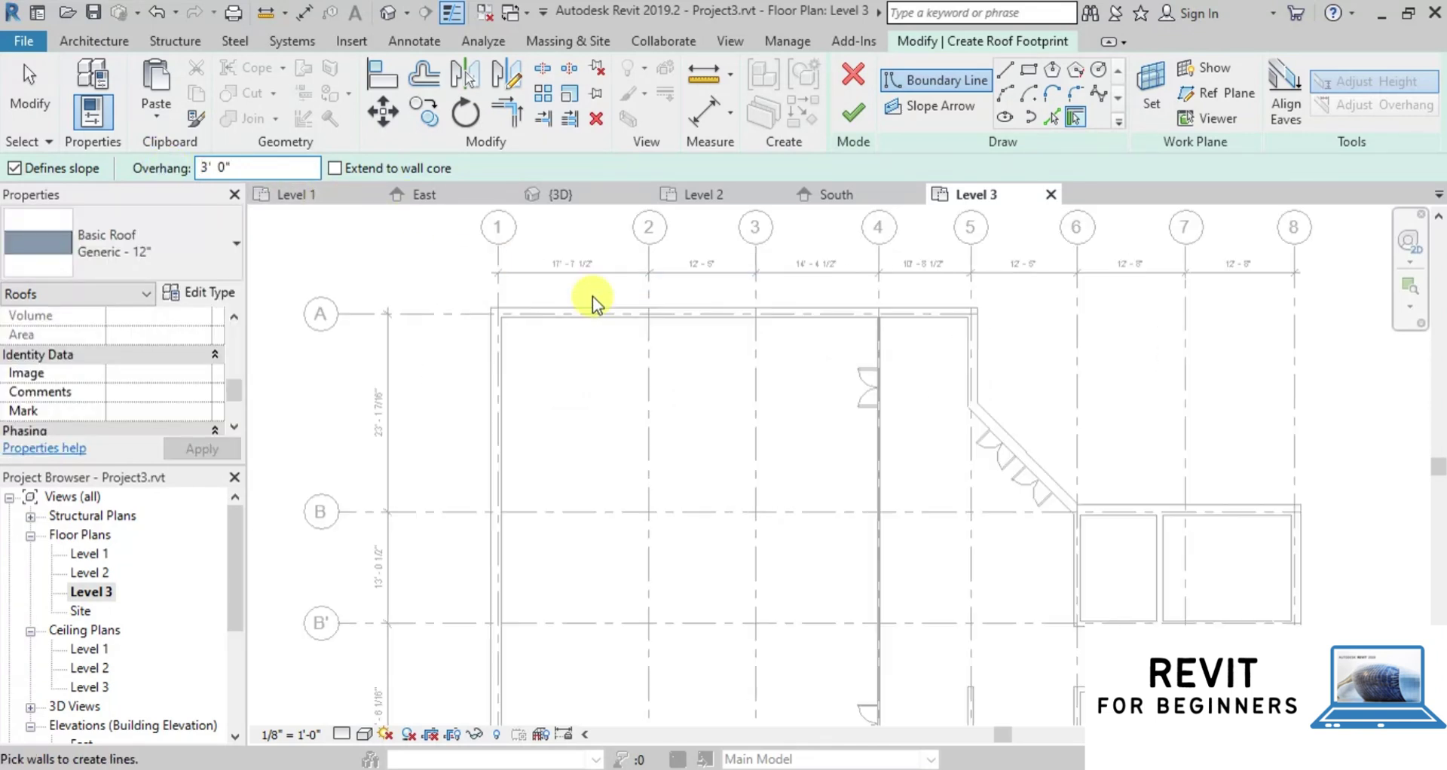
pyautogui.click(594, 311)
pyautogui.click(499, 343)
# Continue the roof boundary along the exterior walls at grid C, around the wing down to grid E, and up the lower wall at grid 8
pyautogui.scroll(-3, 482, 396)
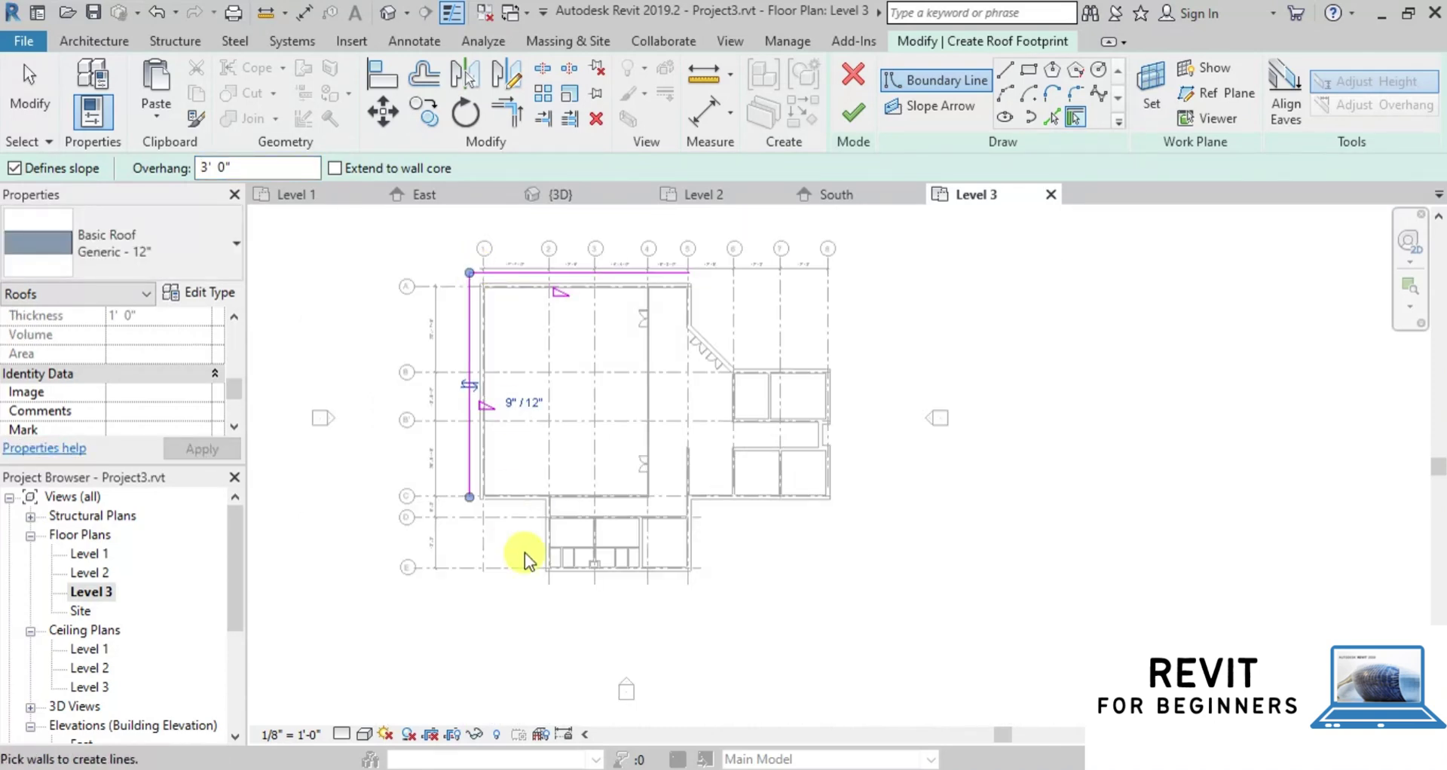
pyautogui.scroll(2, 524, 558)
pyautogui.click(500, 485)
pyautogui.scroll(2, 576, 540)
pyautogui.click(545, 558)
pyautogui.click(595, 603)
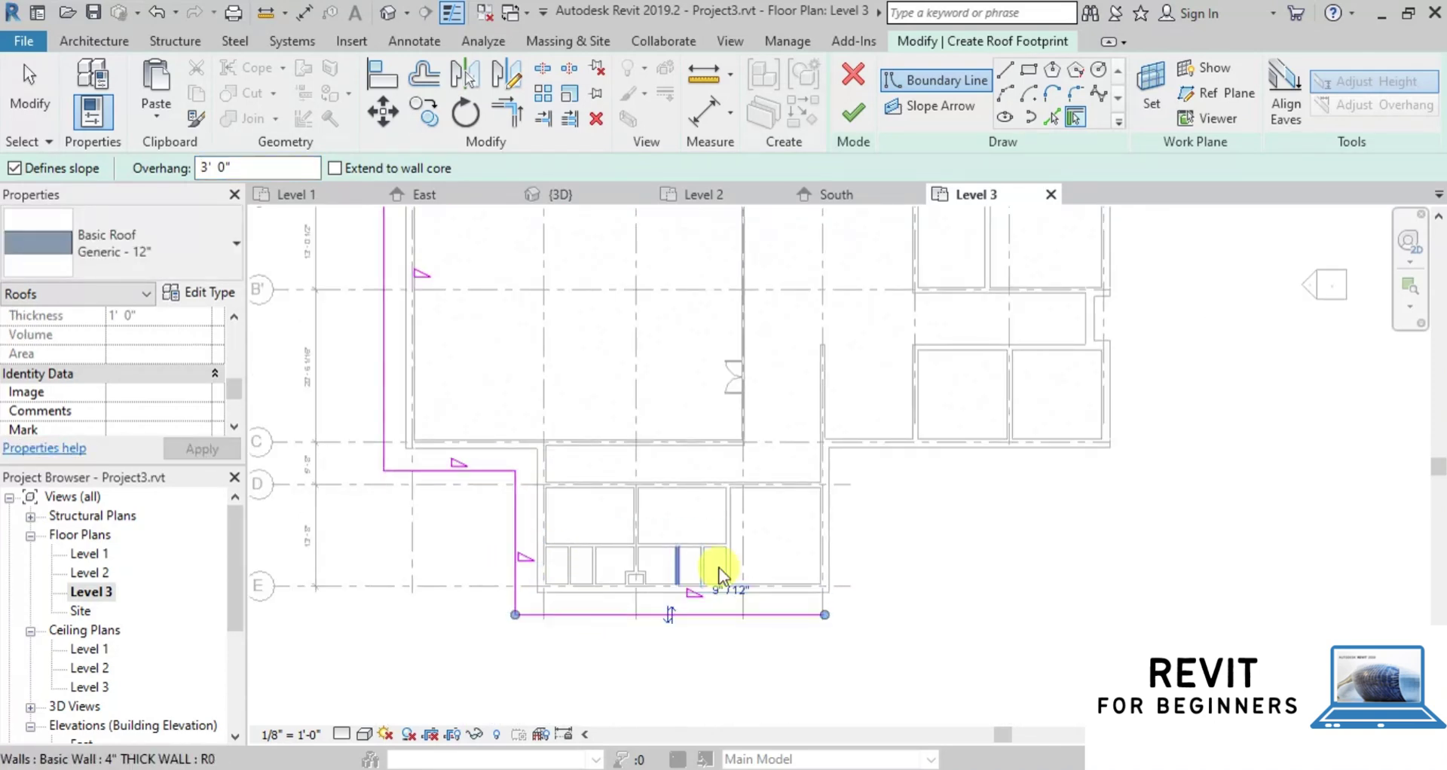
pyautogui.click(827, 528)
pyautogui.click(920, 446)
pyautogui.scroll(-2, 882, 517)
pyautogui.click(1067, 430)
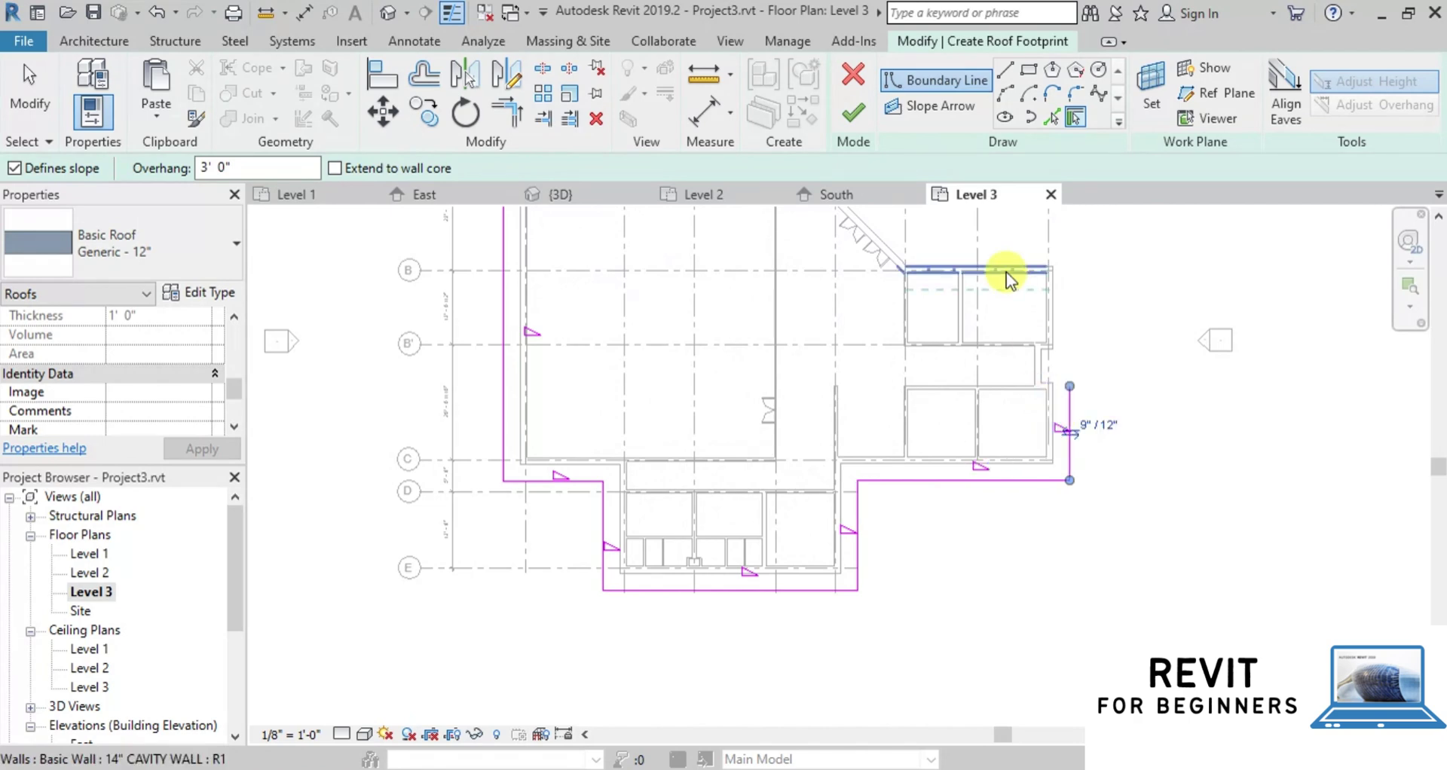
# Add roof boundary lines along the grid B exterior wall, the diagonal entrance wall, and the short wall at grid 5
pyautogui.click(1007, 273)
pyautogui.scroll(-2, 976, 373)
pyautogui.click(889, 276)
pyautogui.scroll(-2, 861, 309)
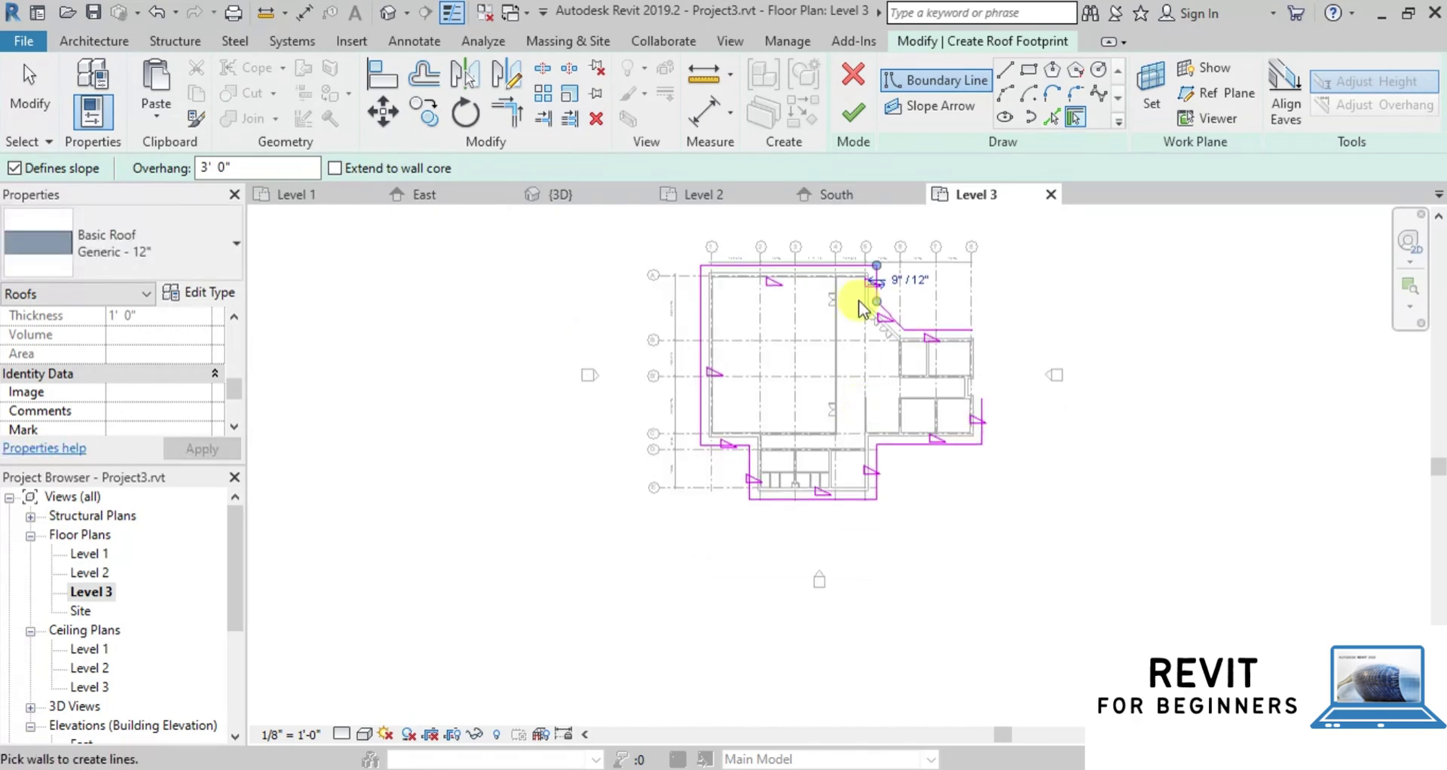
pyautogui.scroll(2, 860, 309)
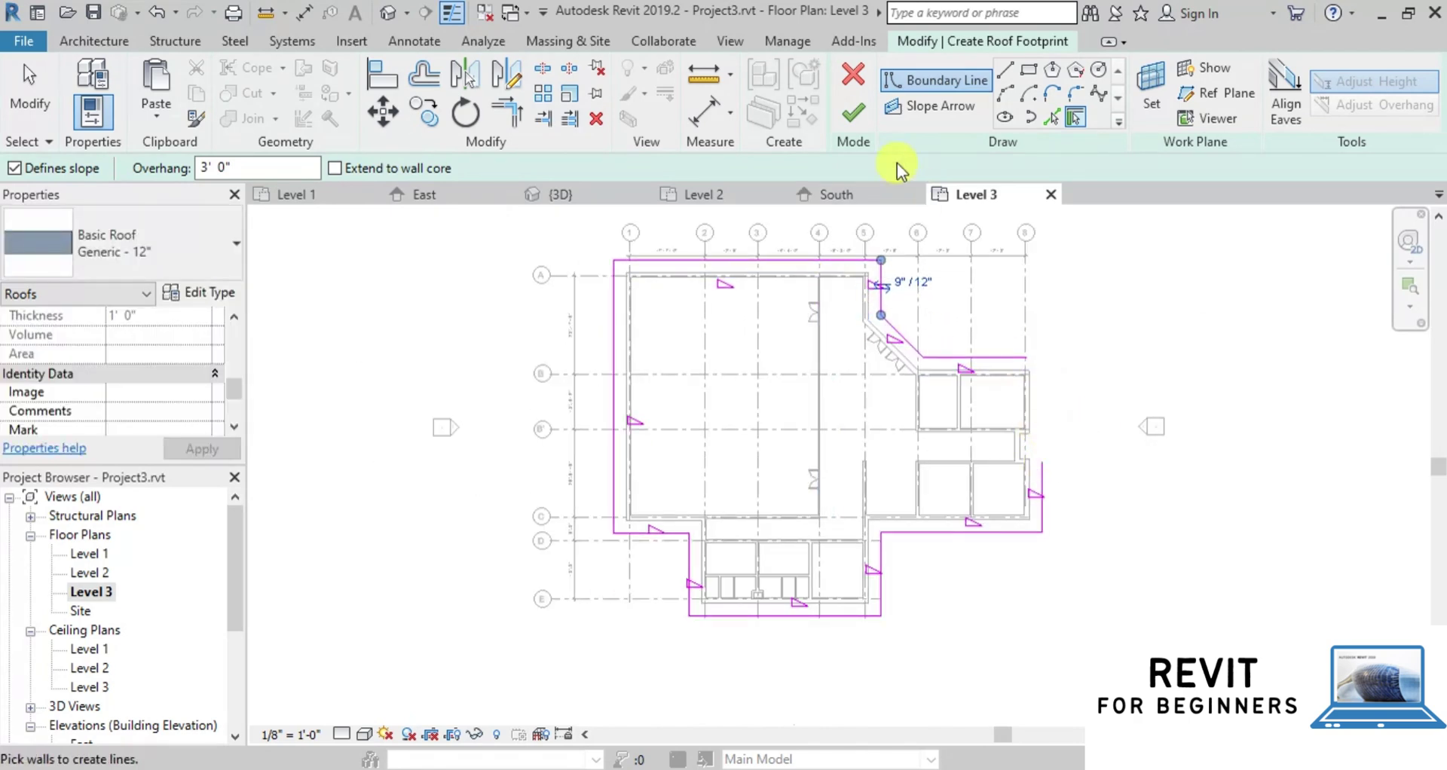
# Trim the boundary lines at grids B and 8 to a corner to close the roof footprint
pyautogui.click(507, 111)
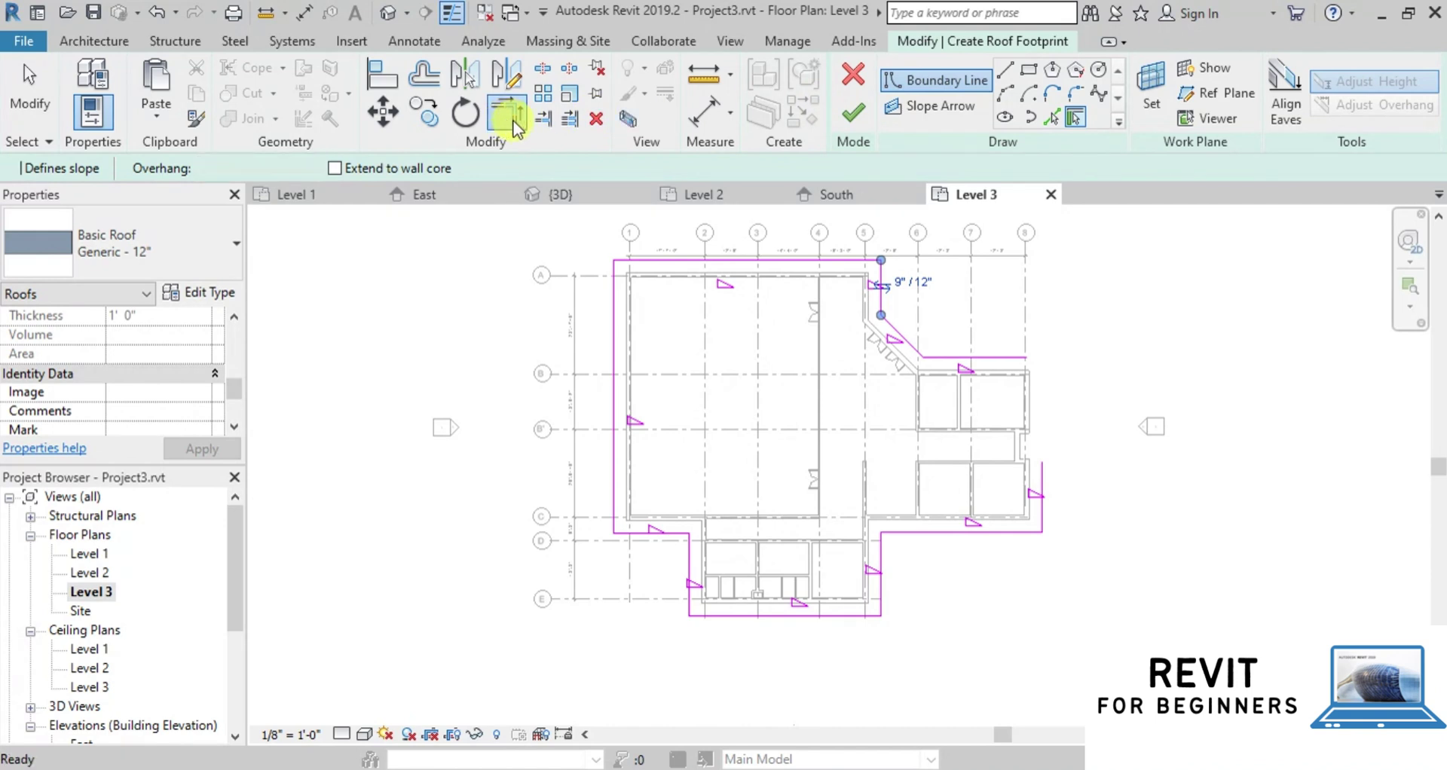
pyautogui.click(1006, 358)
pyautogui.click(1051, 476)
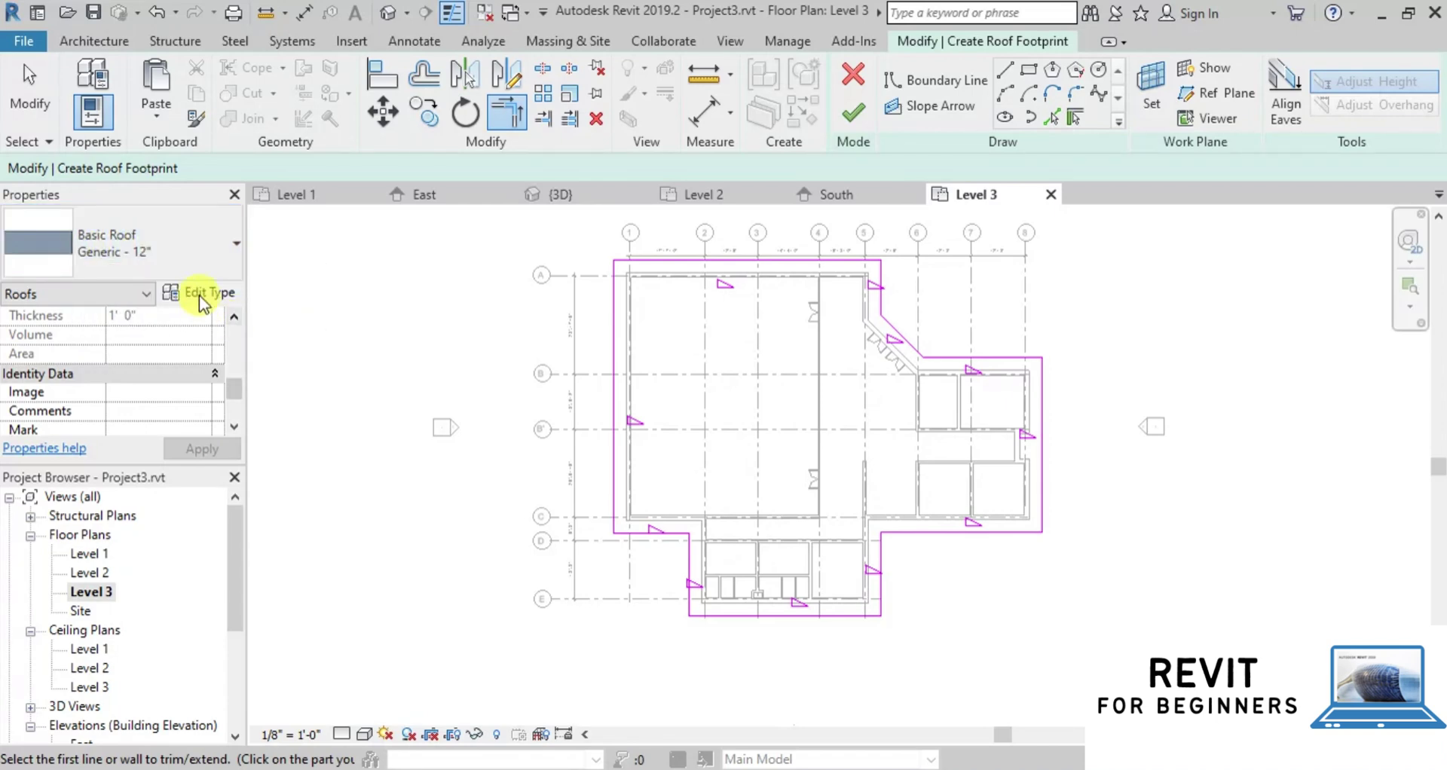
# Duplicate the Generic - 12" roof type as 6" THICK CONCRETE
pyautogui.click(199, 296)
pyautogui.click(1042, 178)
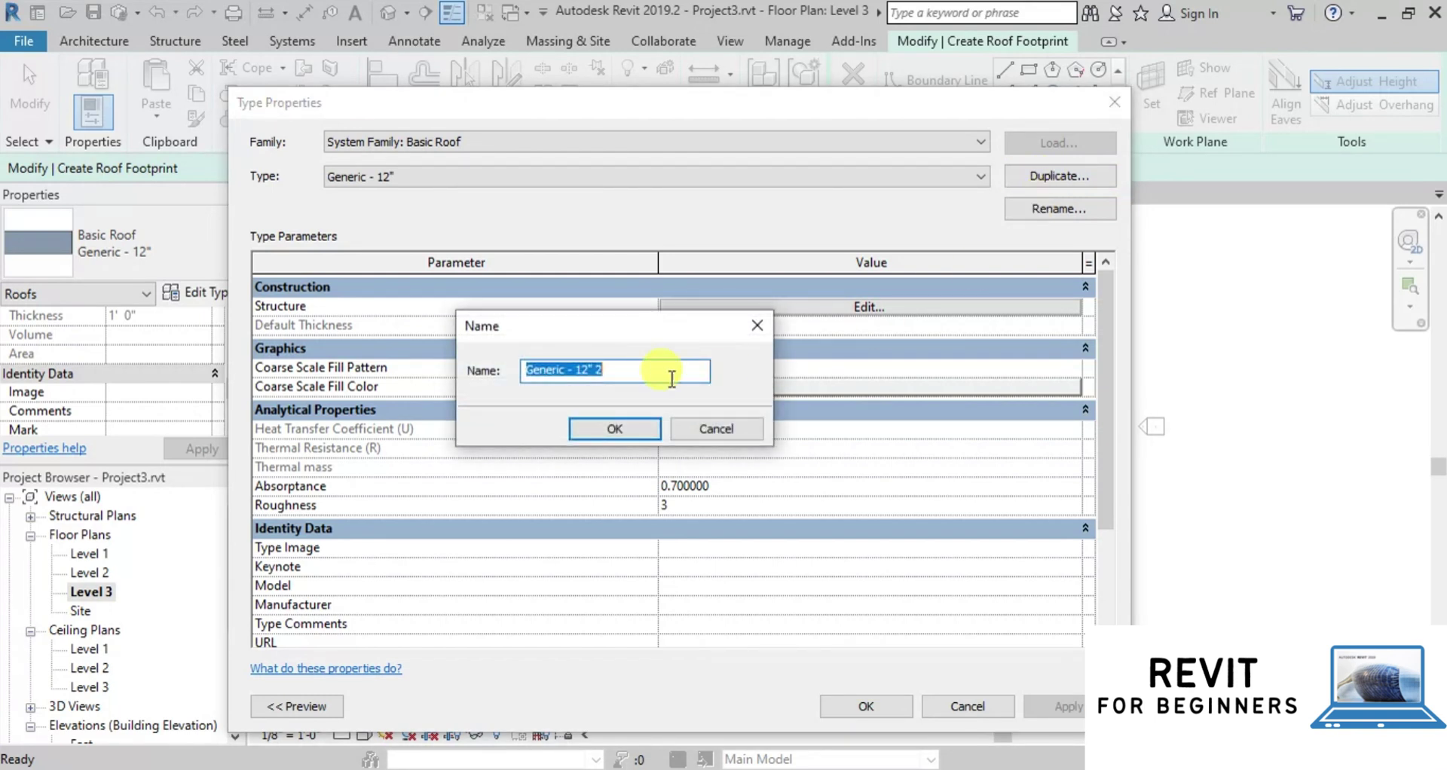
pyautogui.write('6" THICK')
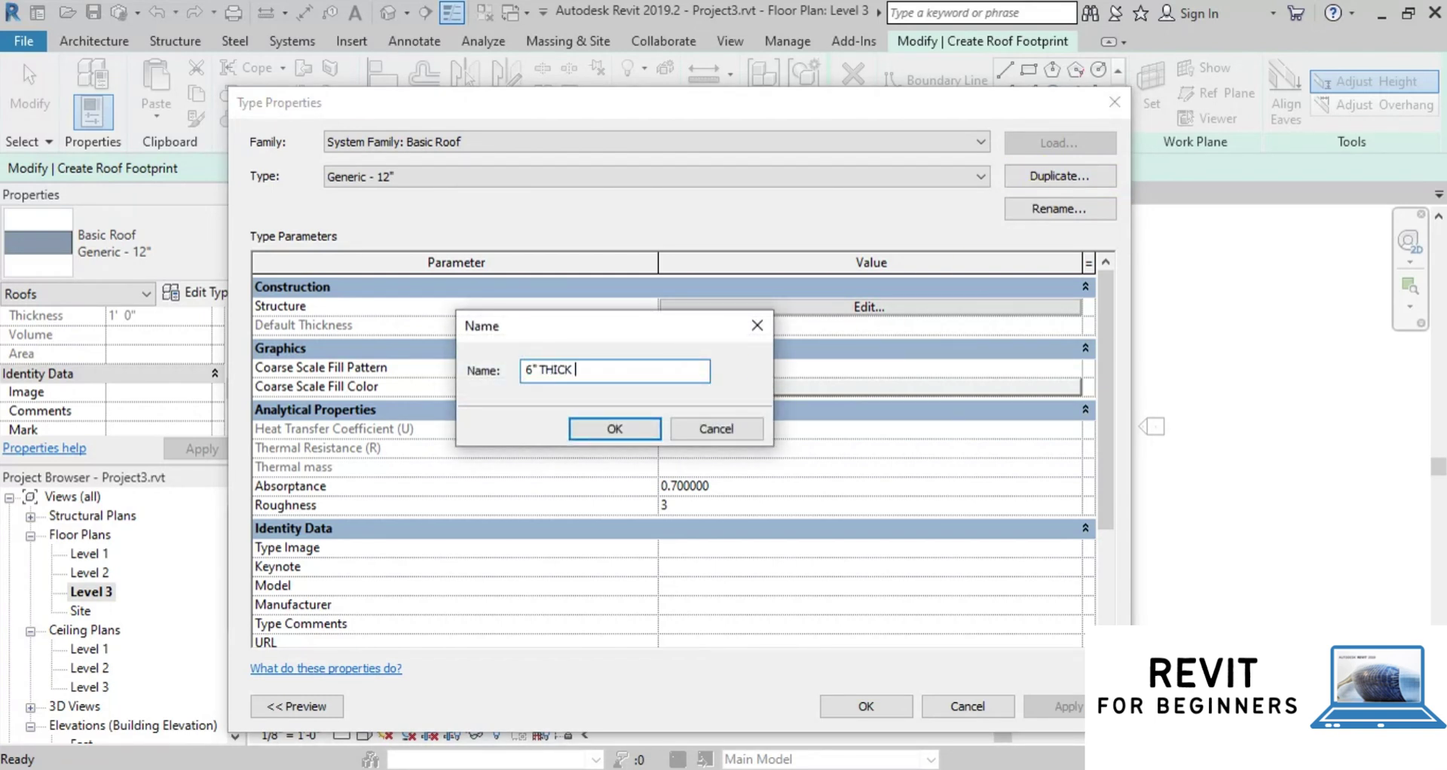
pyautogui.write(' CONCRETE')
pyautogui.click(590, 431)
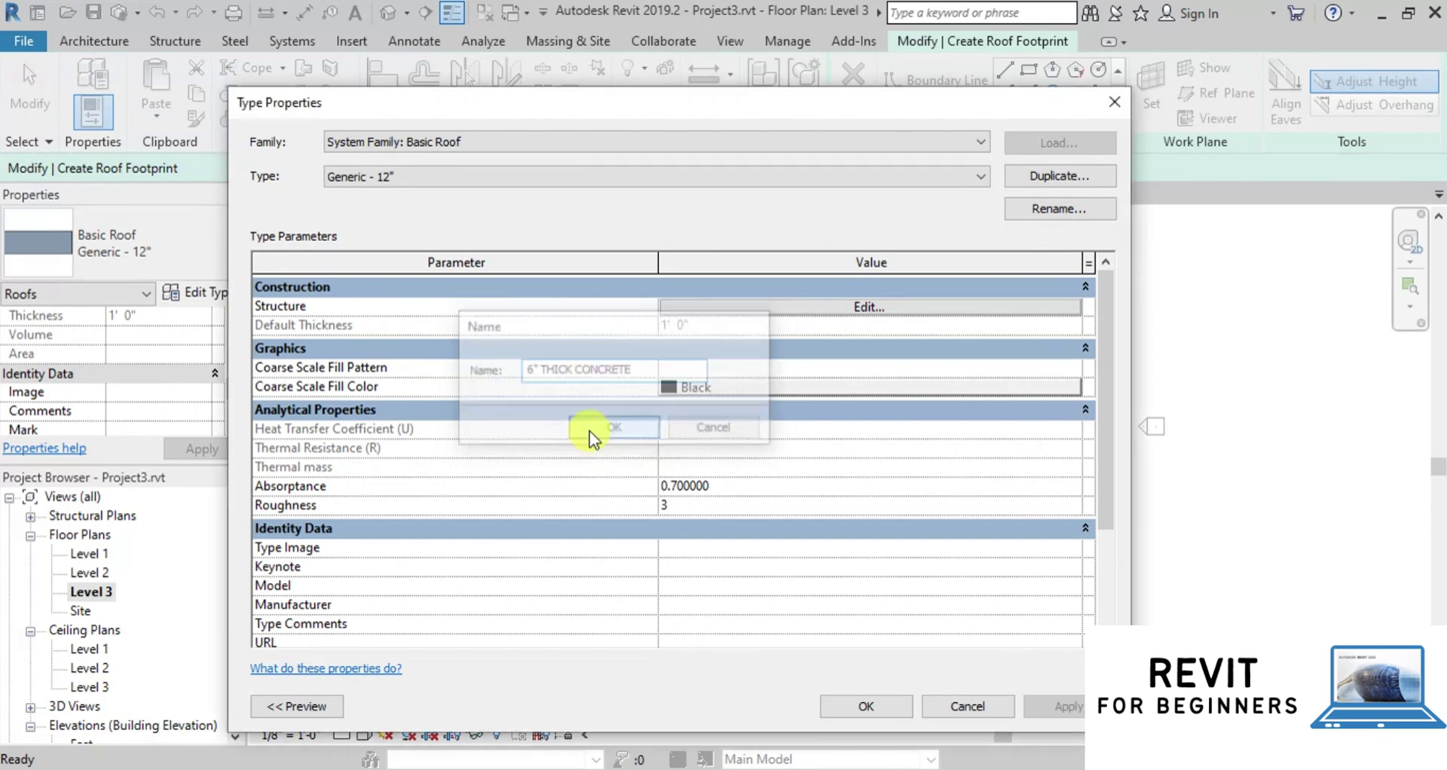
# Set the new roof type's structure layer to 6" thick with the Concrete, Cast-in-Place gray material
pyautogui.click(772, 308)
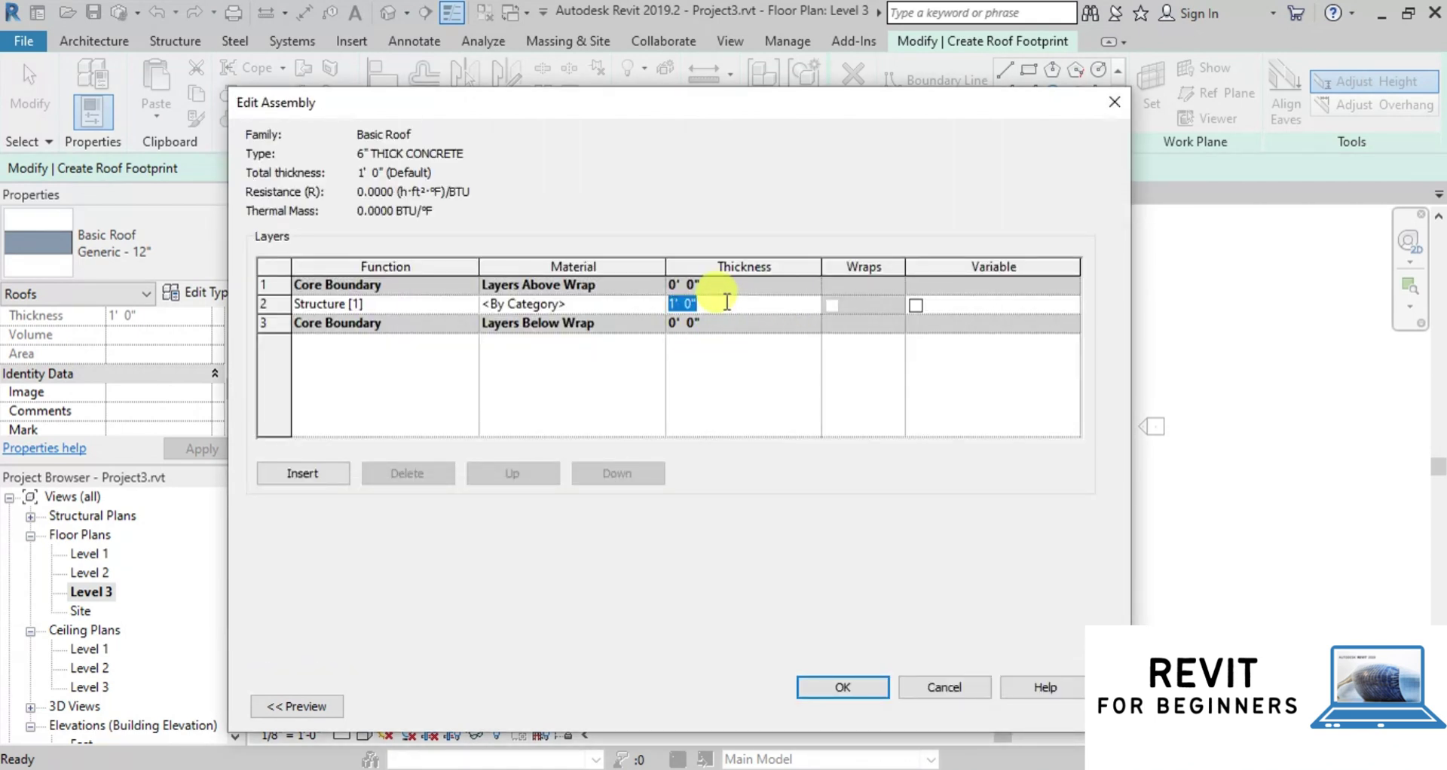
pyautogui.write('6"')
pyautogui.click(645, 303)
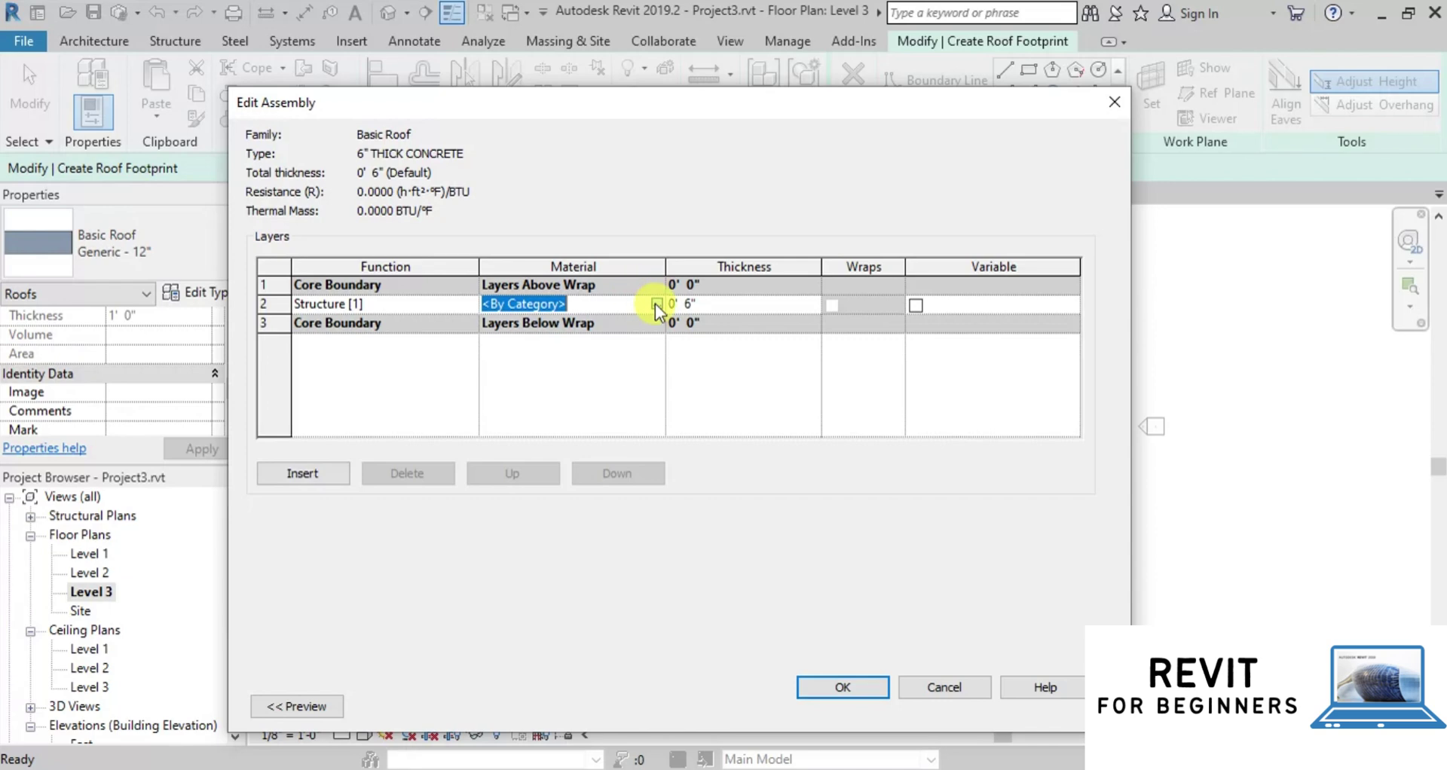
pyautogui.click(657, 305)
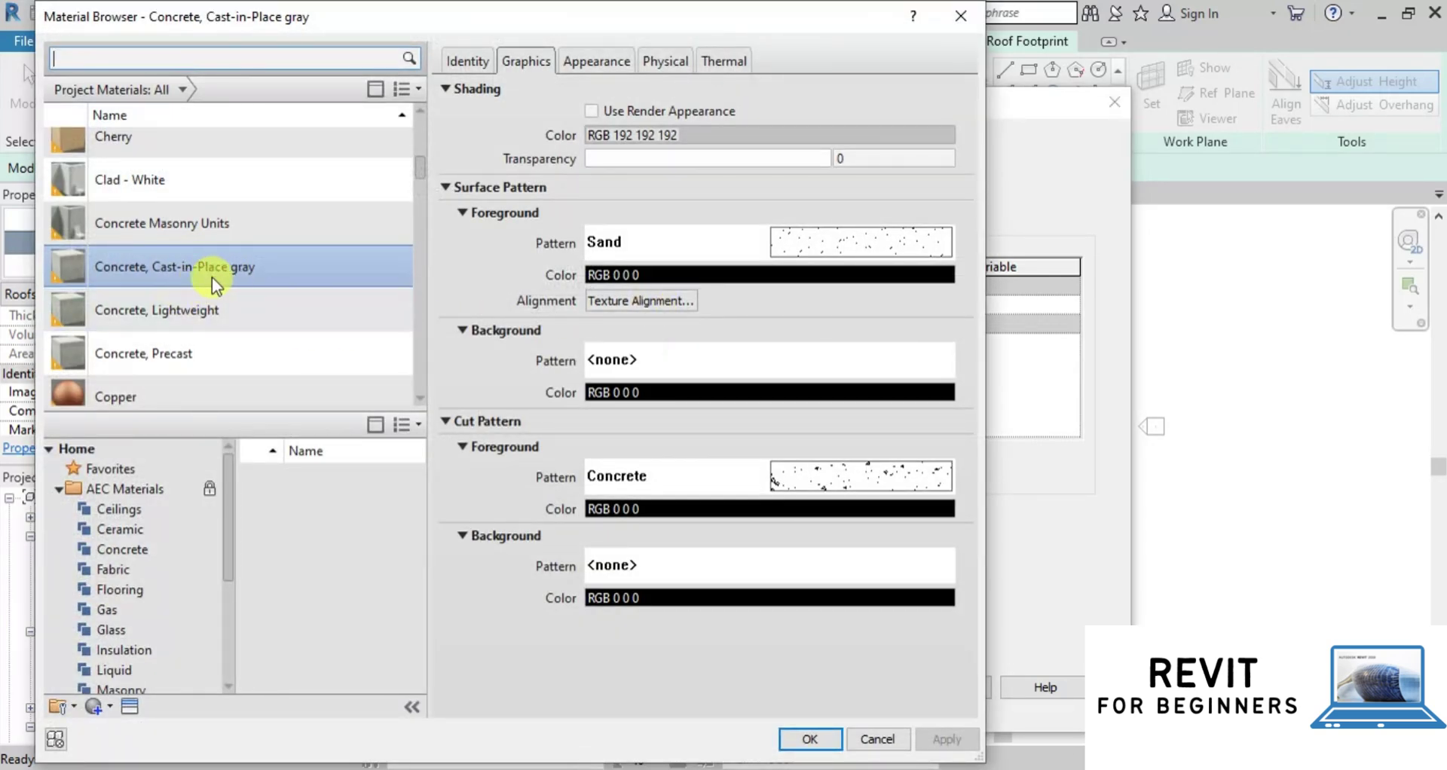
pyautogui.click(807, 738)
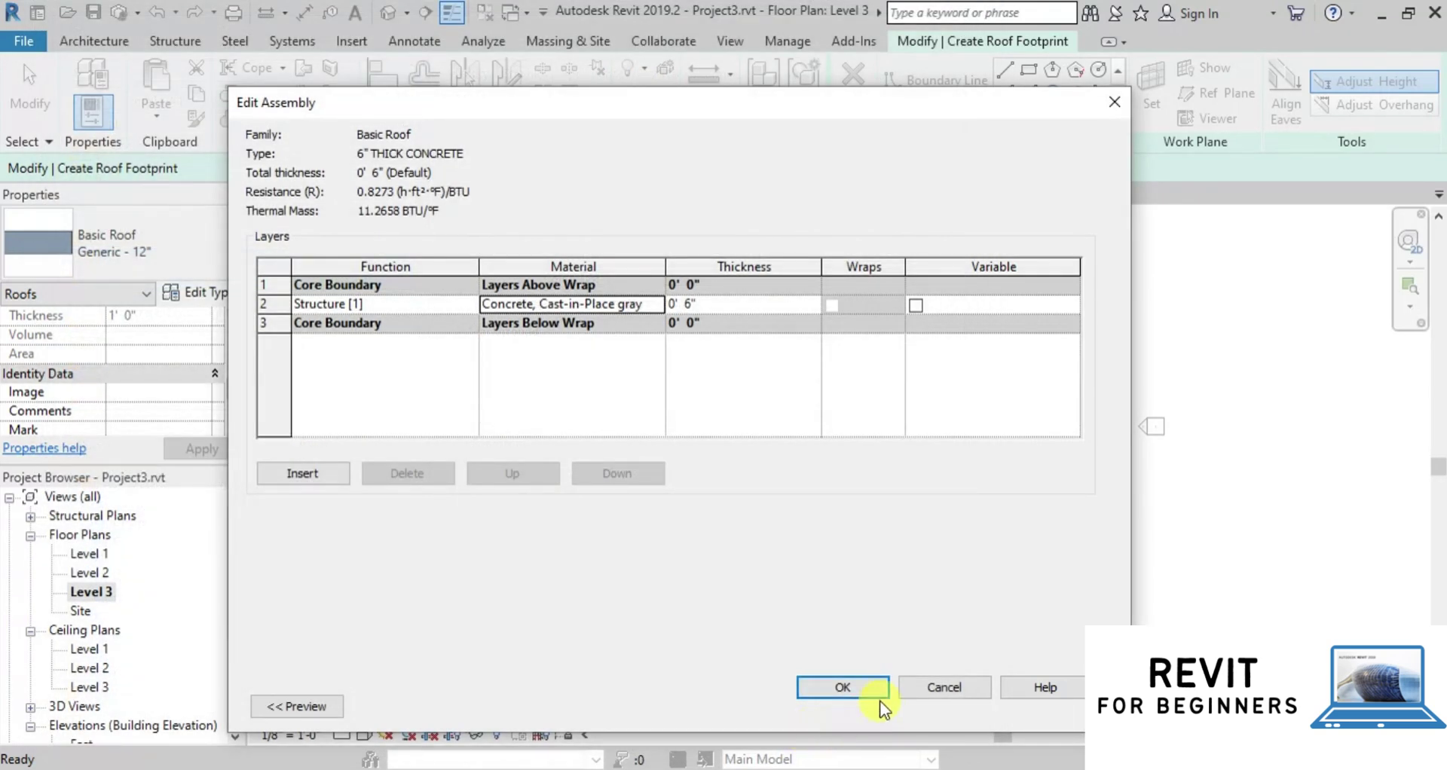
pyautogui.click(859, 694)
pyautogui.click(868, 701)
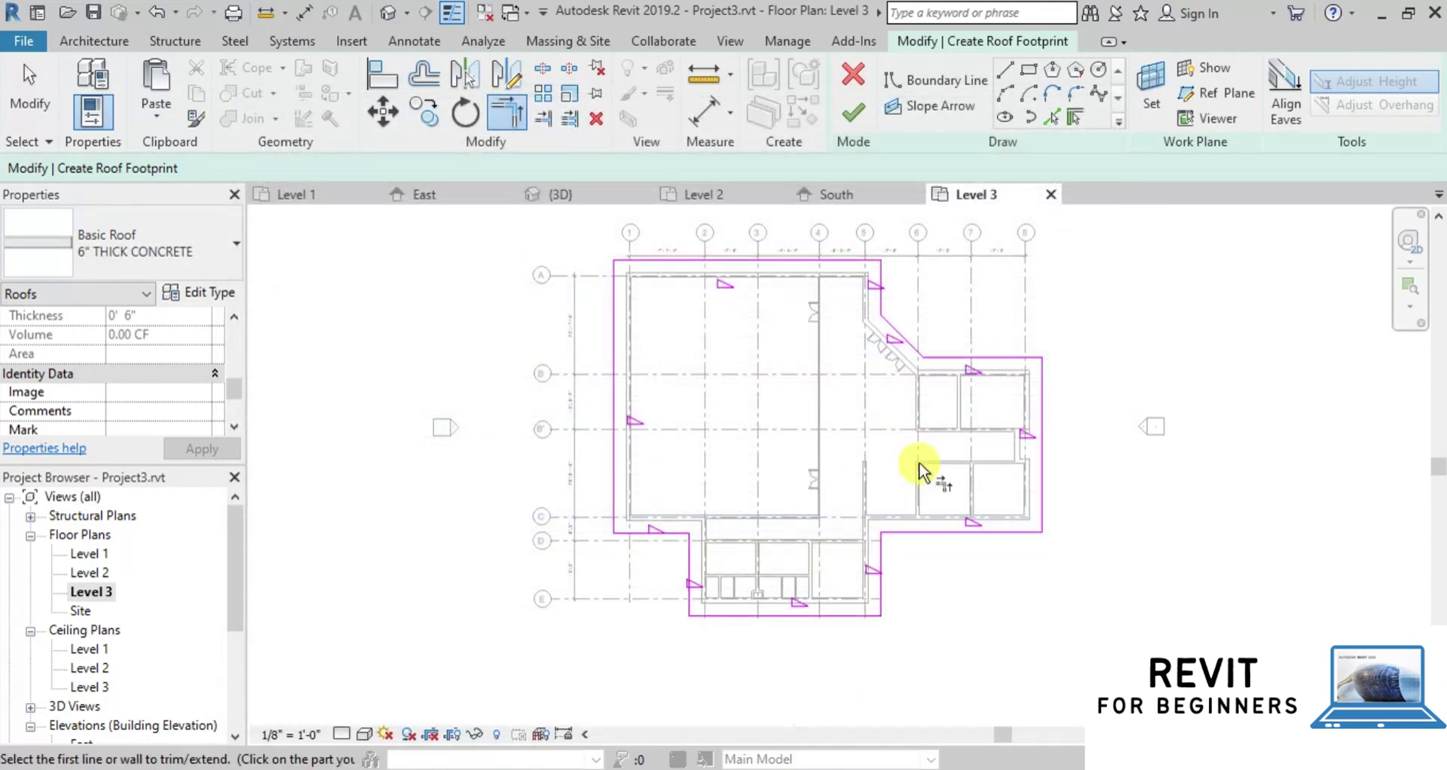
# Finish the roof footprint and inspect the roof in the 3D view from the front and several corners
pyautogui.click(846, 116)
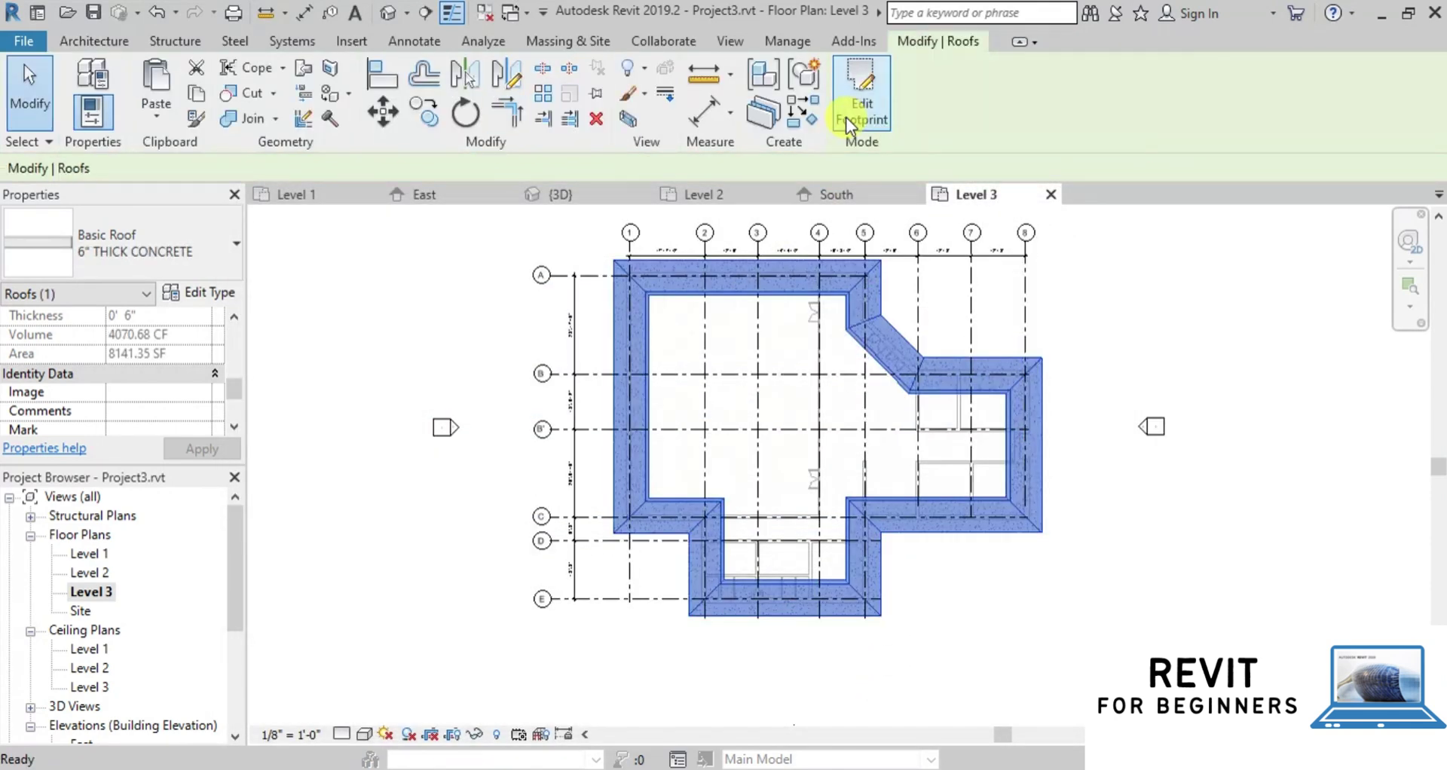
pyautogui.click(528, 273)
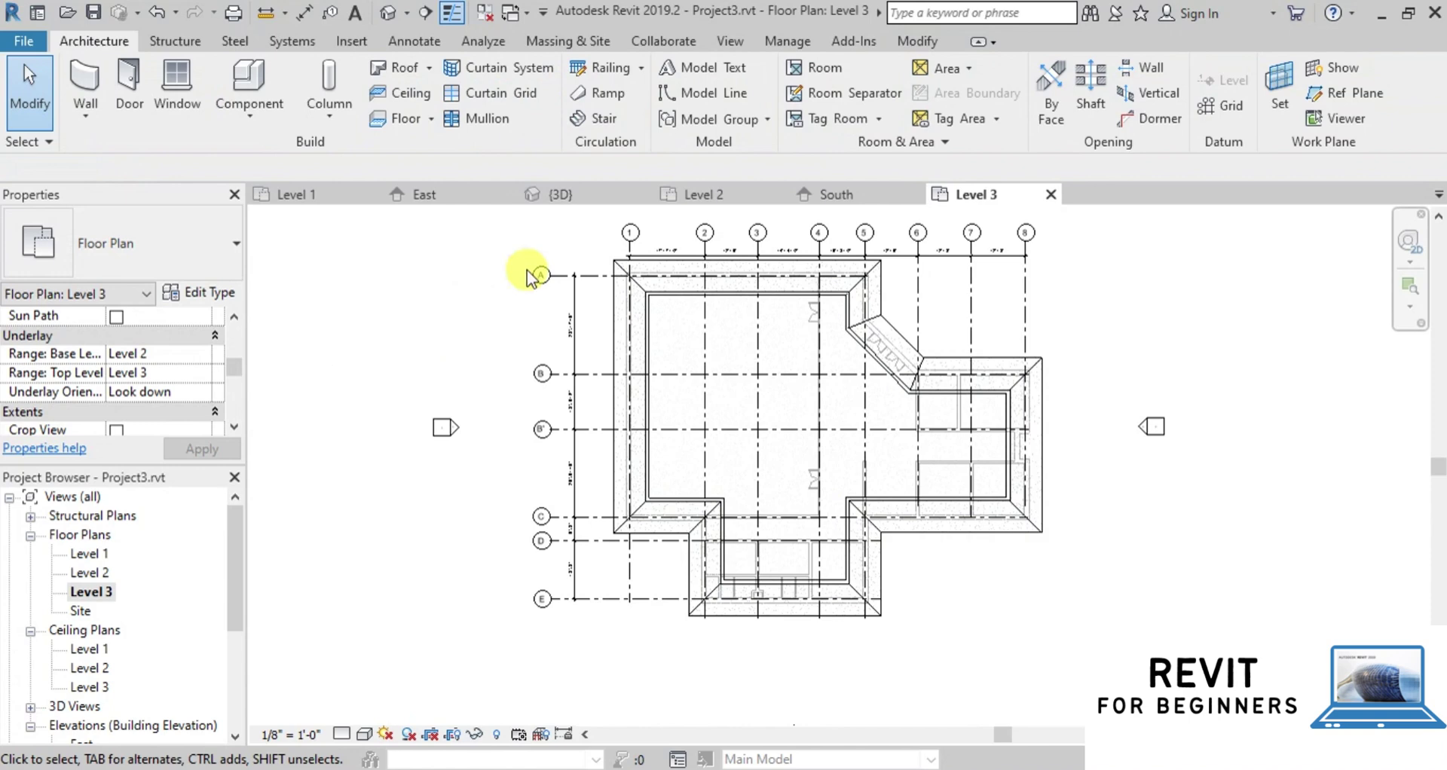
pyautogui.click(575, 198)
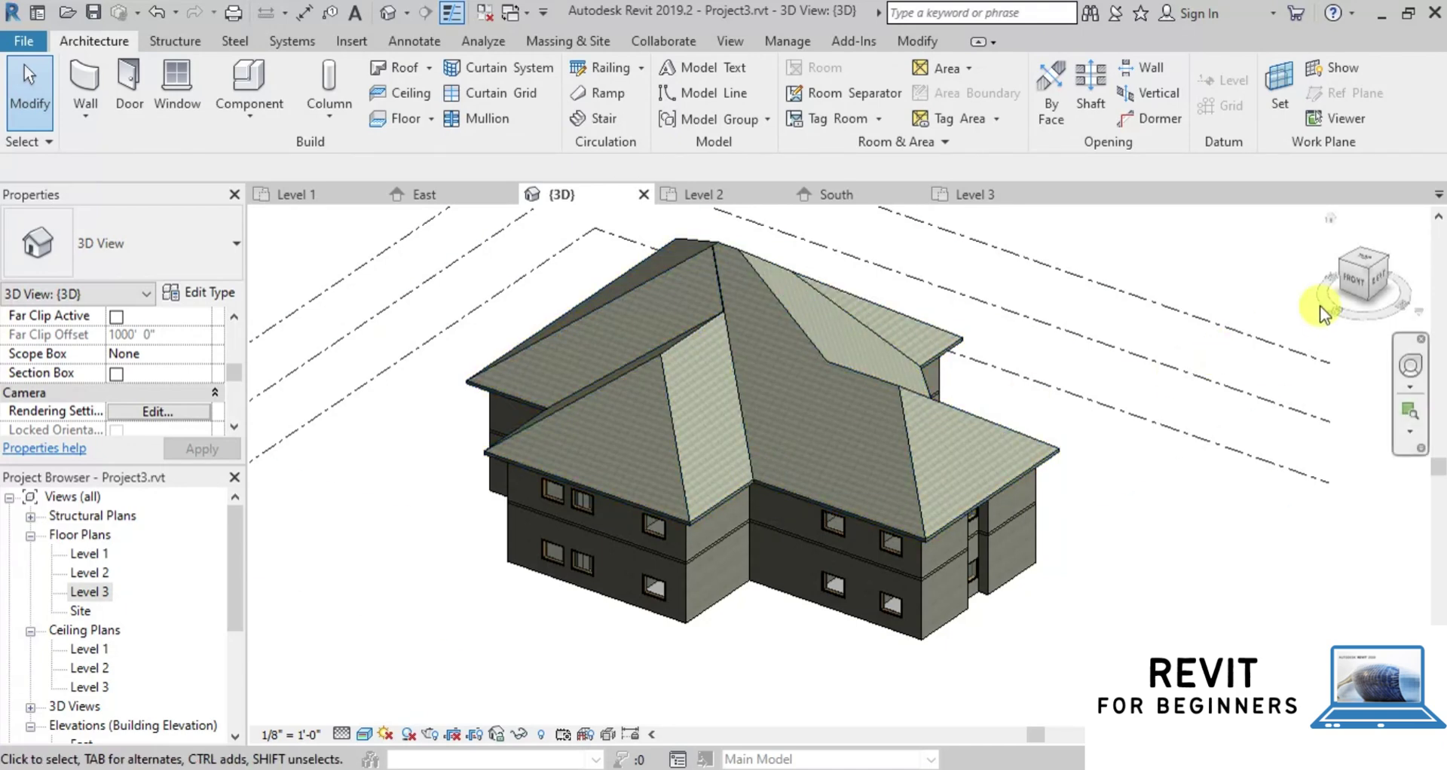
pyautogui.click(1356, 278)
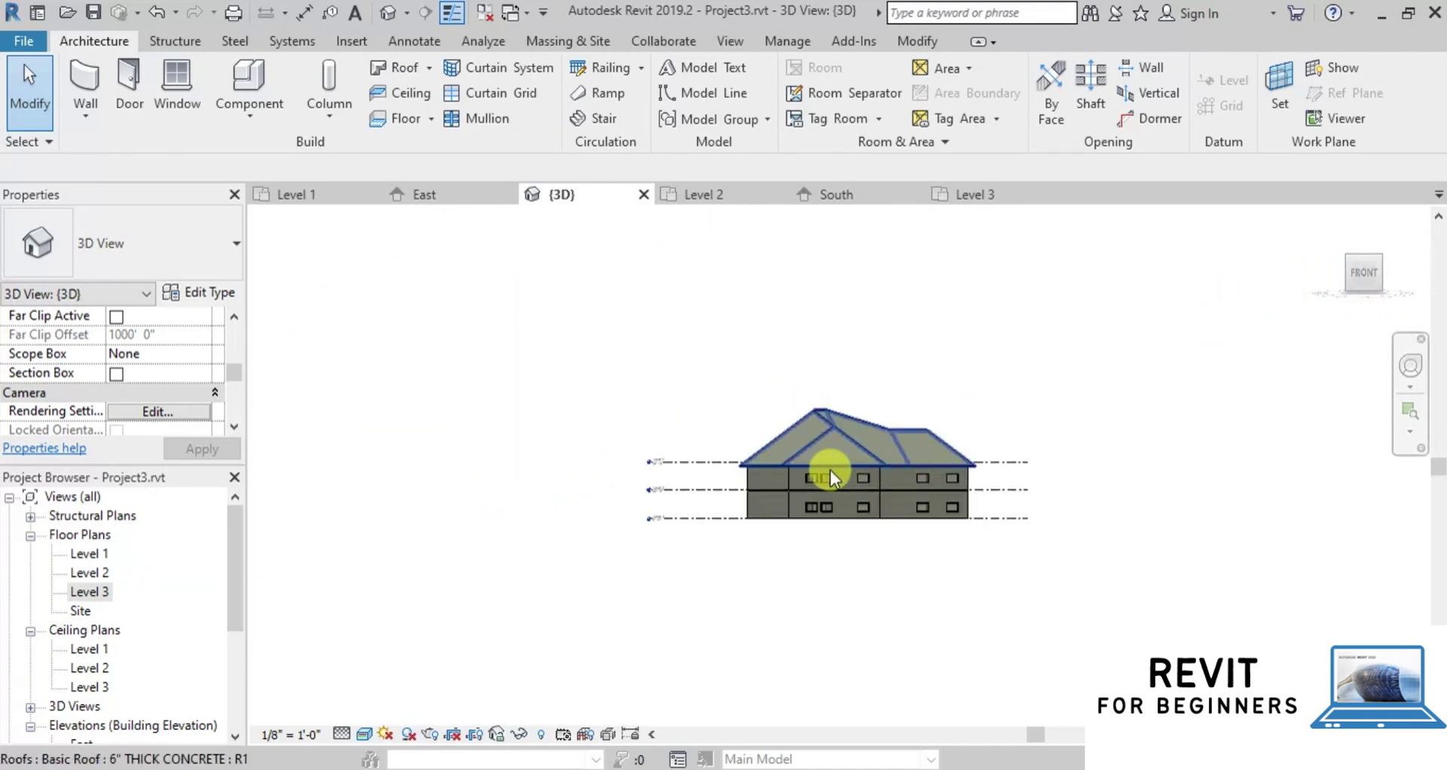
pyautogui.scroll(3, 830, 469)
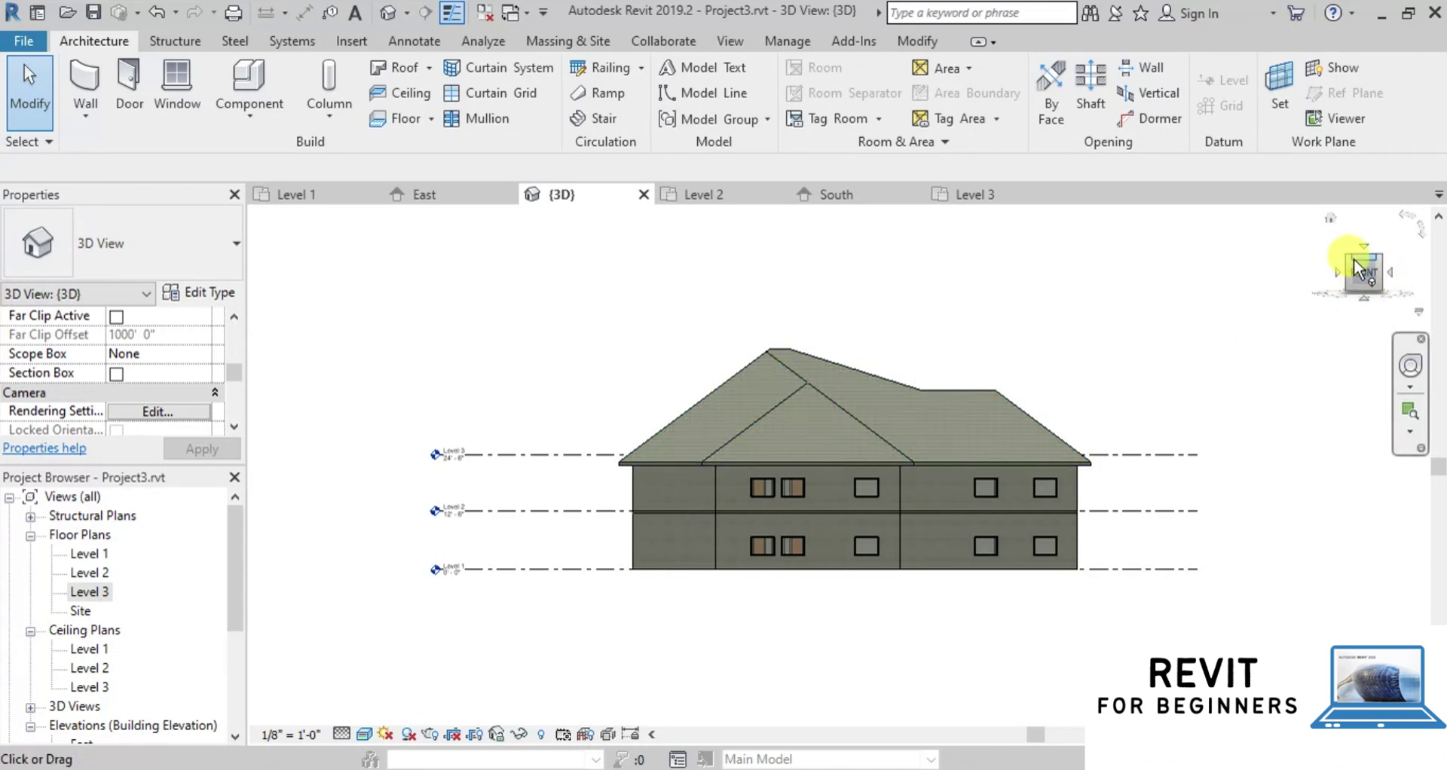
pyautogui.click(1380, 258)
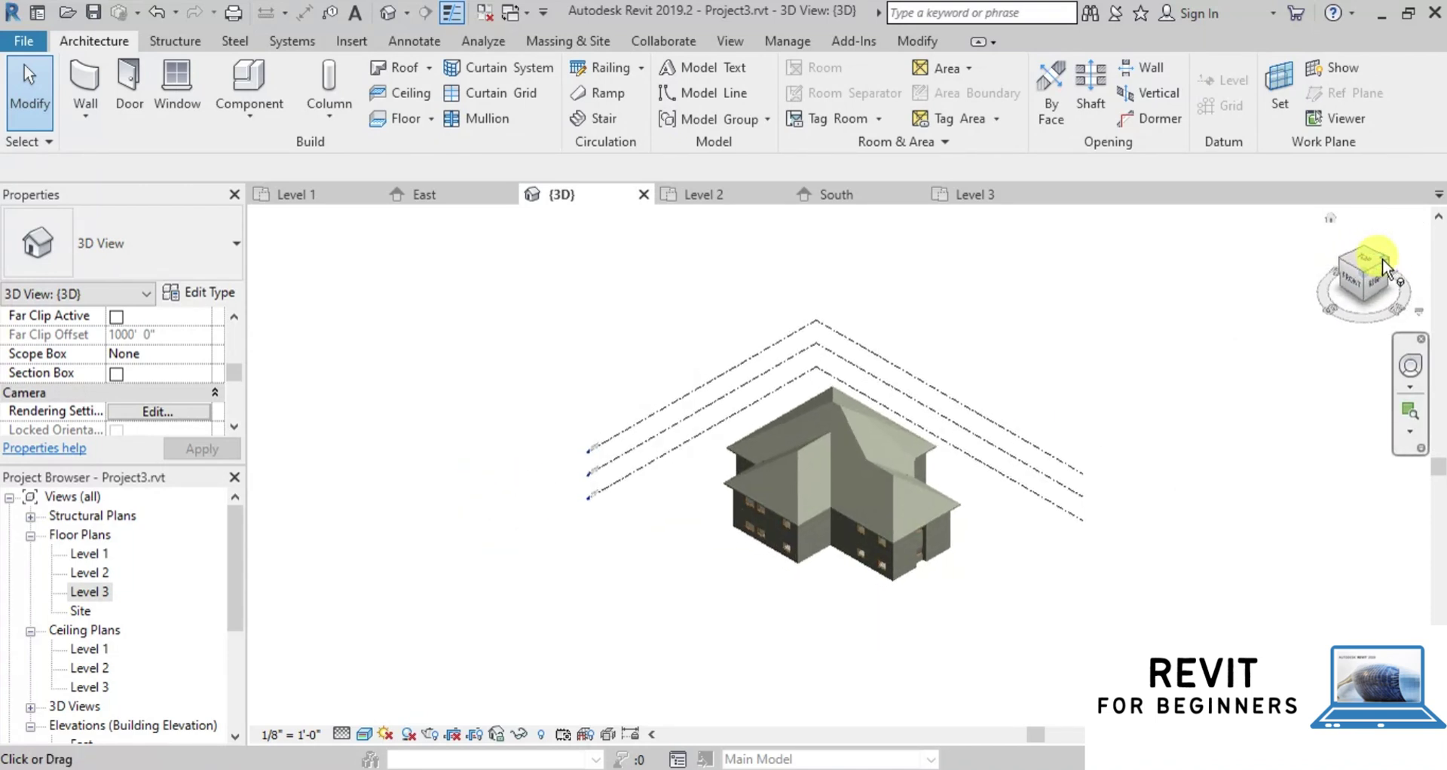
pyautogui.click(1385, 259)
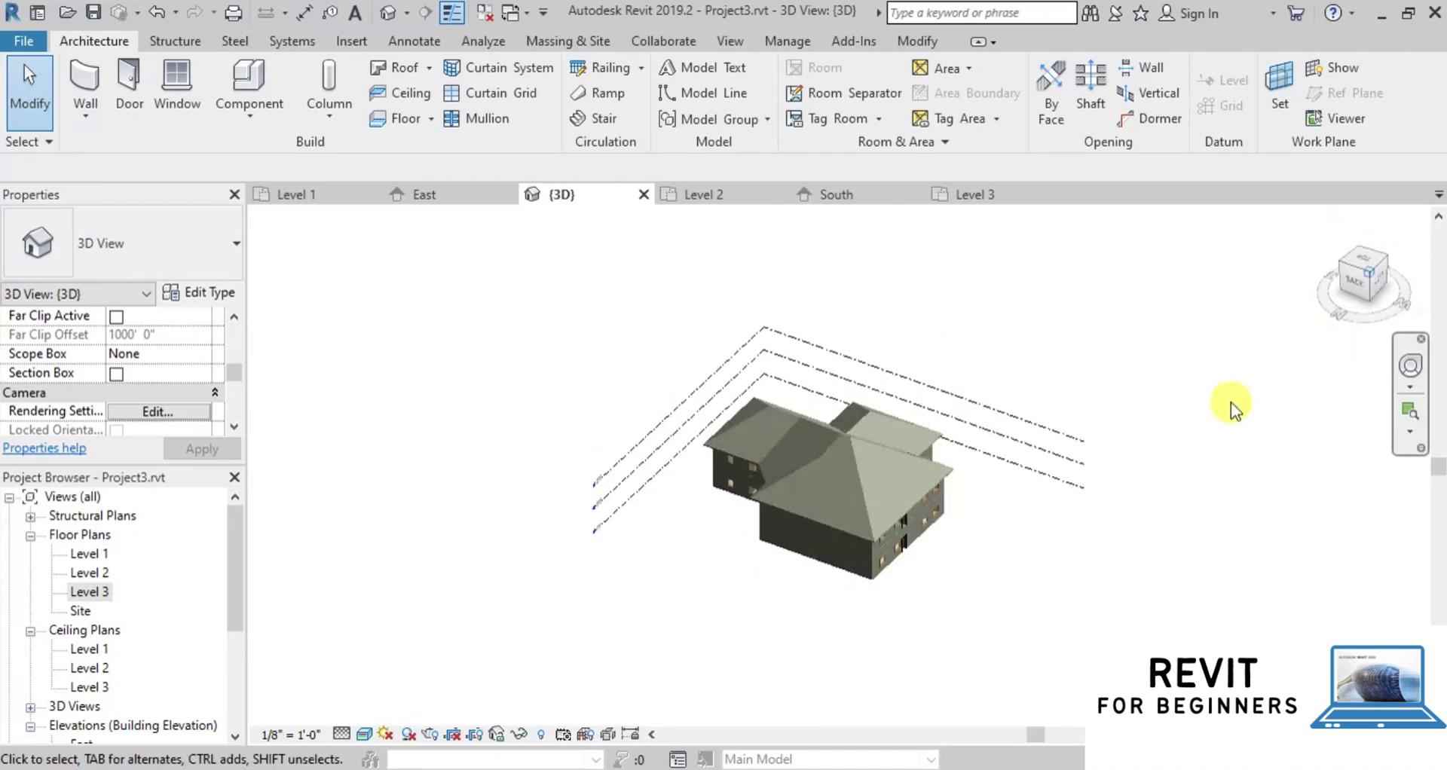
pyautogui.click(1337, 256)
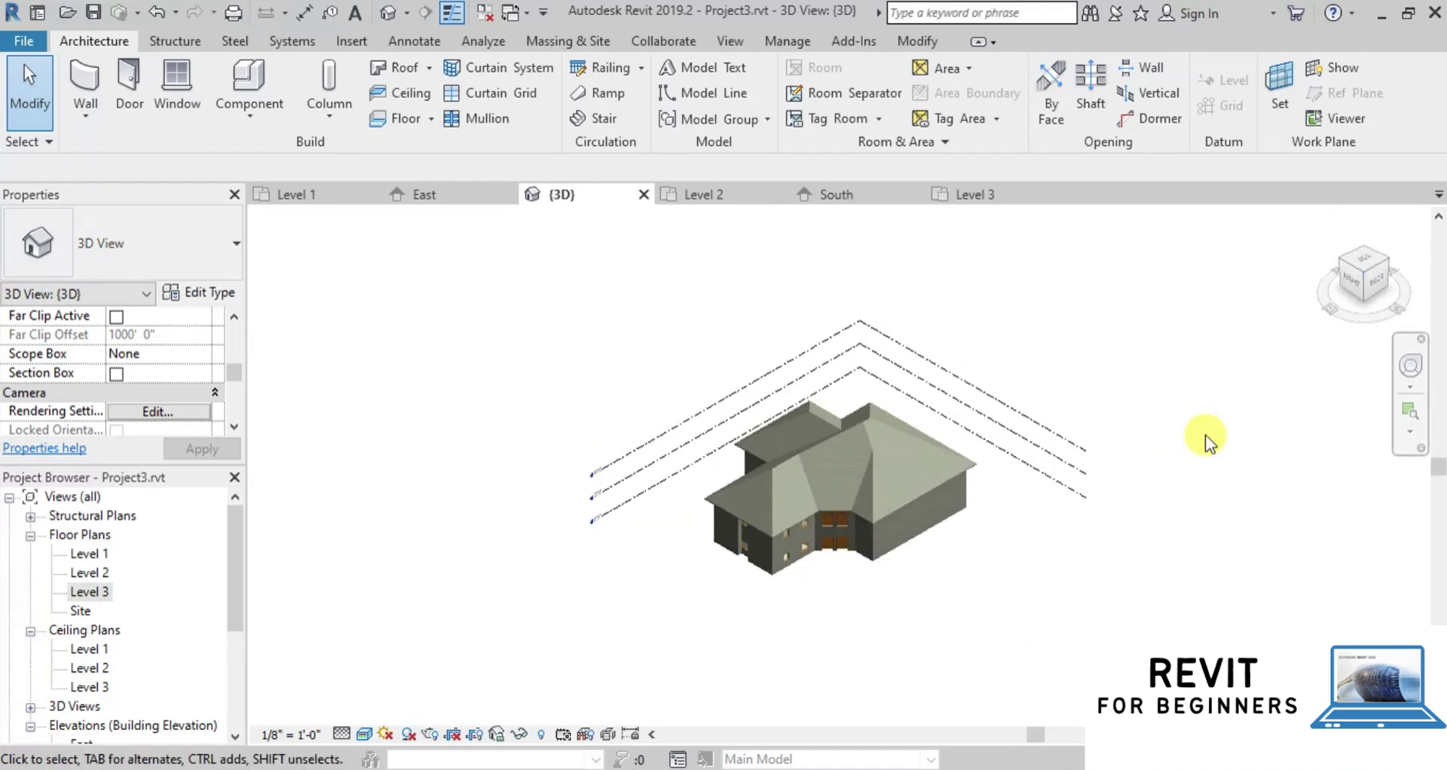
pyautogui.click(1341, 260)
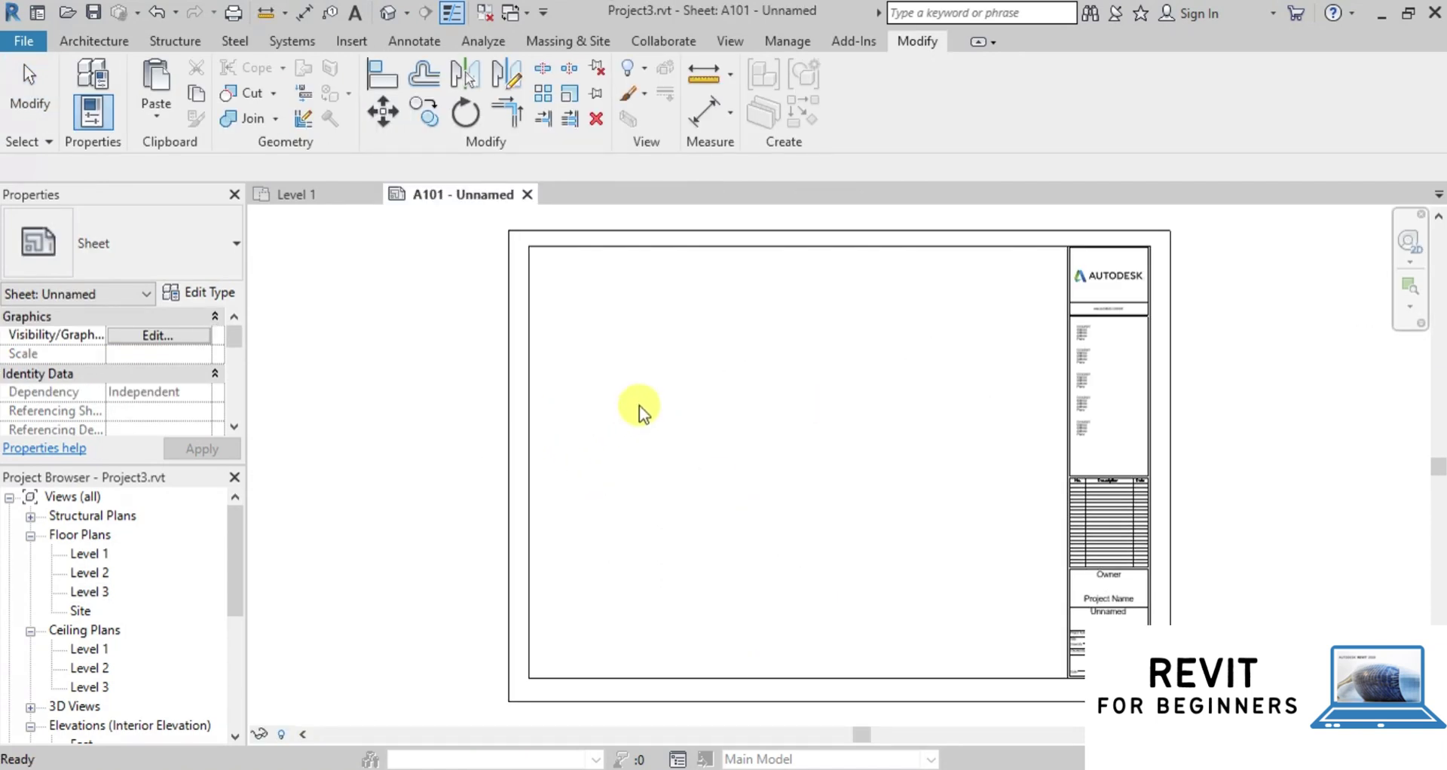
# Place the Level 1 floor plan on sheet A101 and the Level 2 floor plan directly beneath it
pyautogui.moveTo(87, 555); pyautogui.dragTo(685, 360)
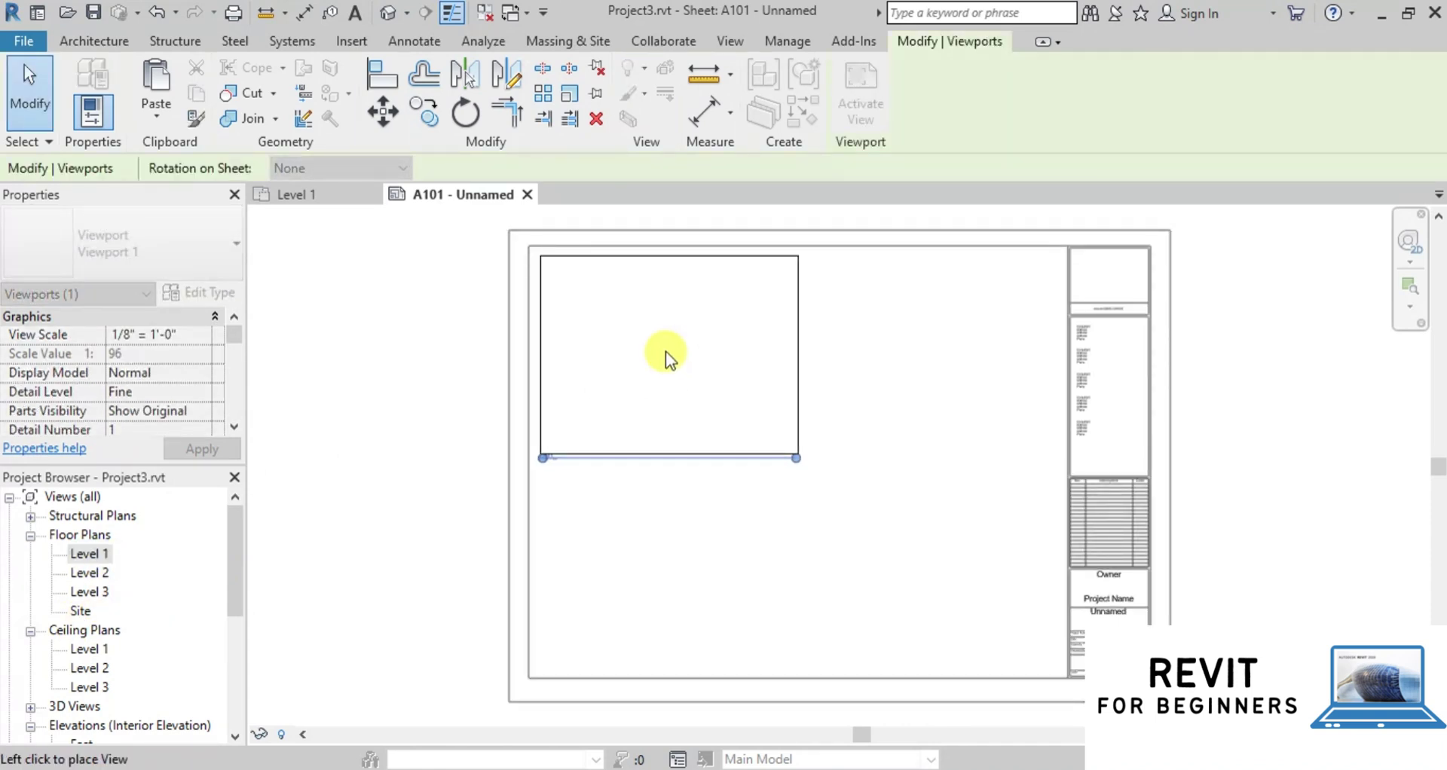
pyautogui.click(665, 350)
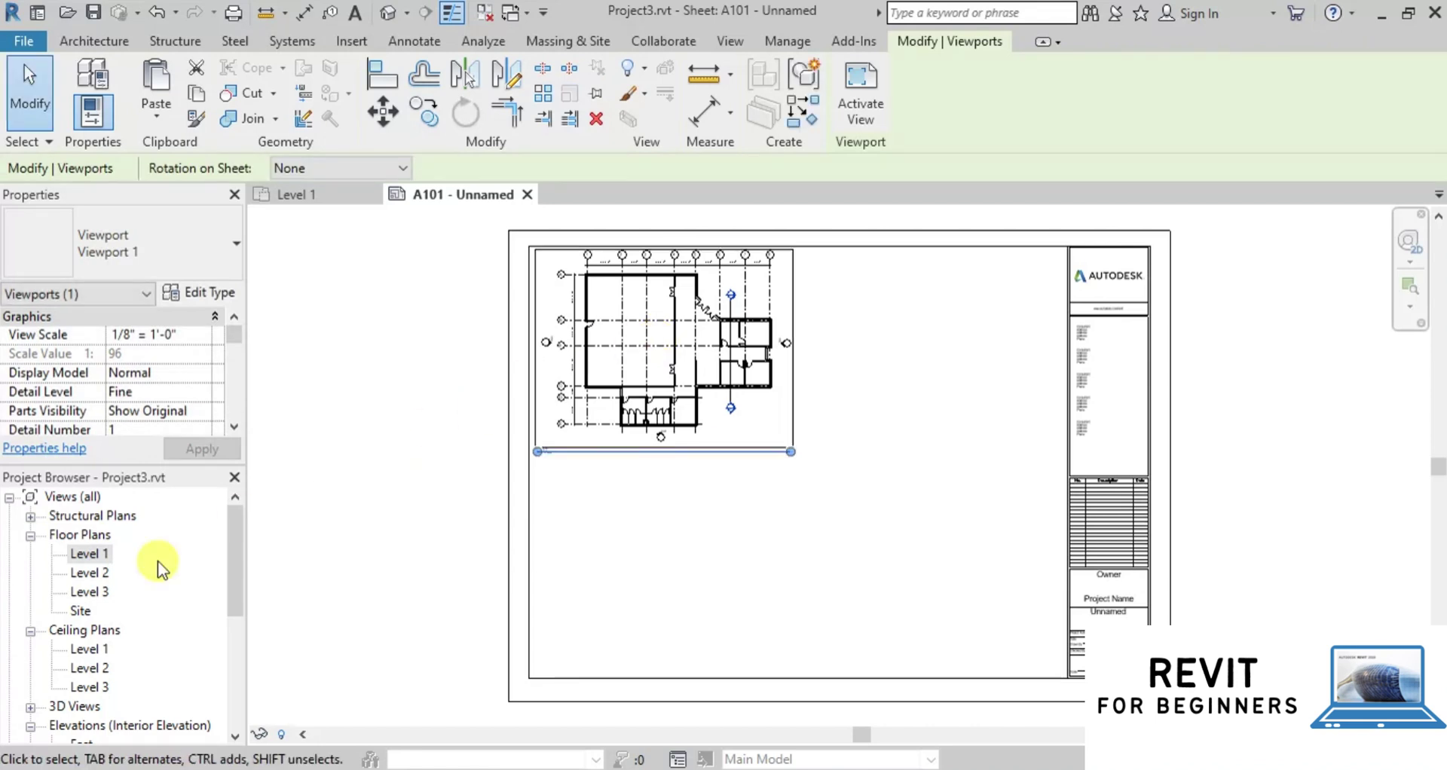
pyautogui.moveTo(89, 573); pyautogui.dragTo(626, 539)
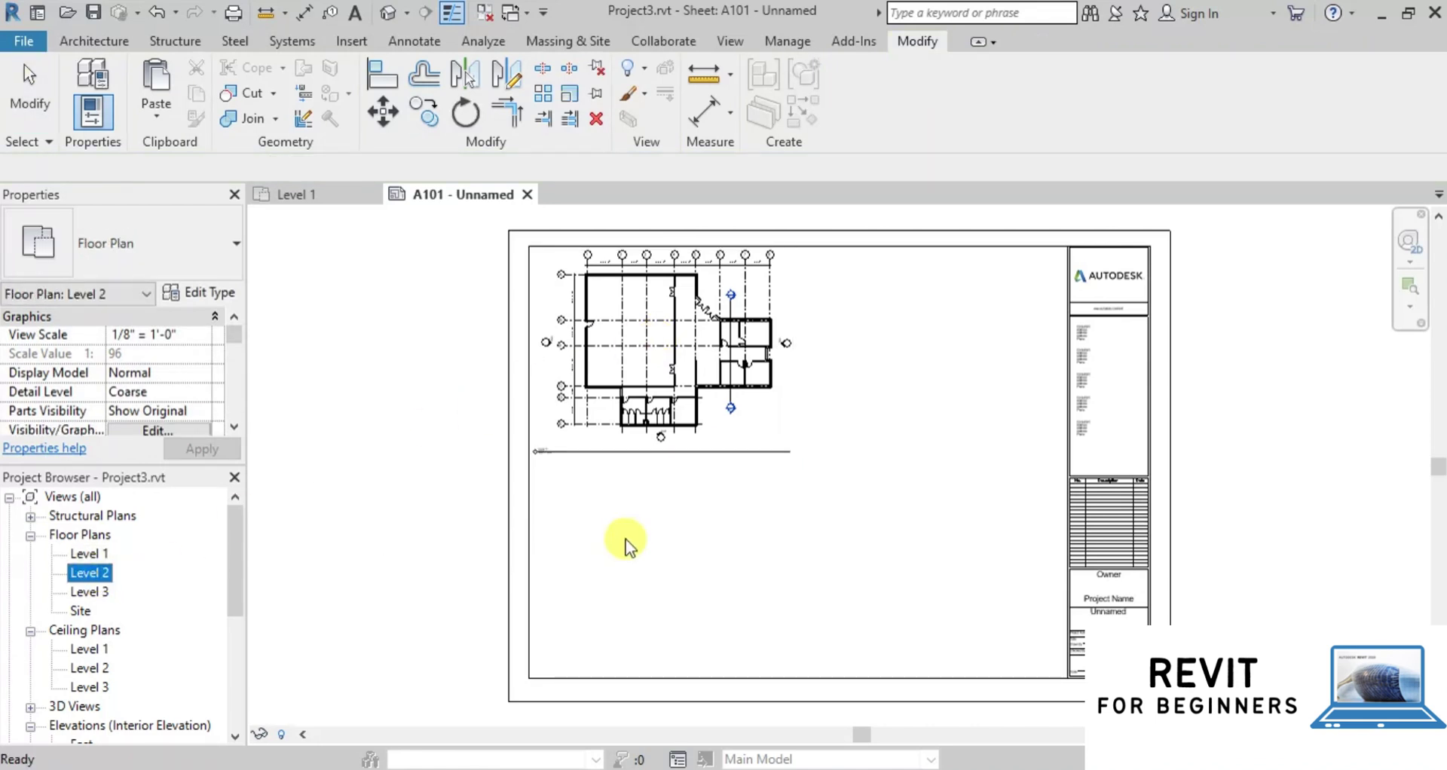
pyautogui.click(672, 564)
# Place the East elevation beside the Level 1 plan on the sheet and the West elevation below it
pyautogui.scroll(-3, 168, 585)
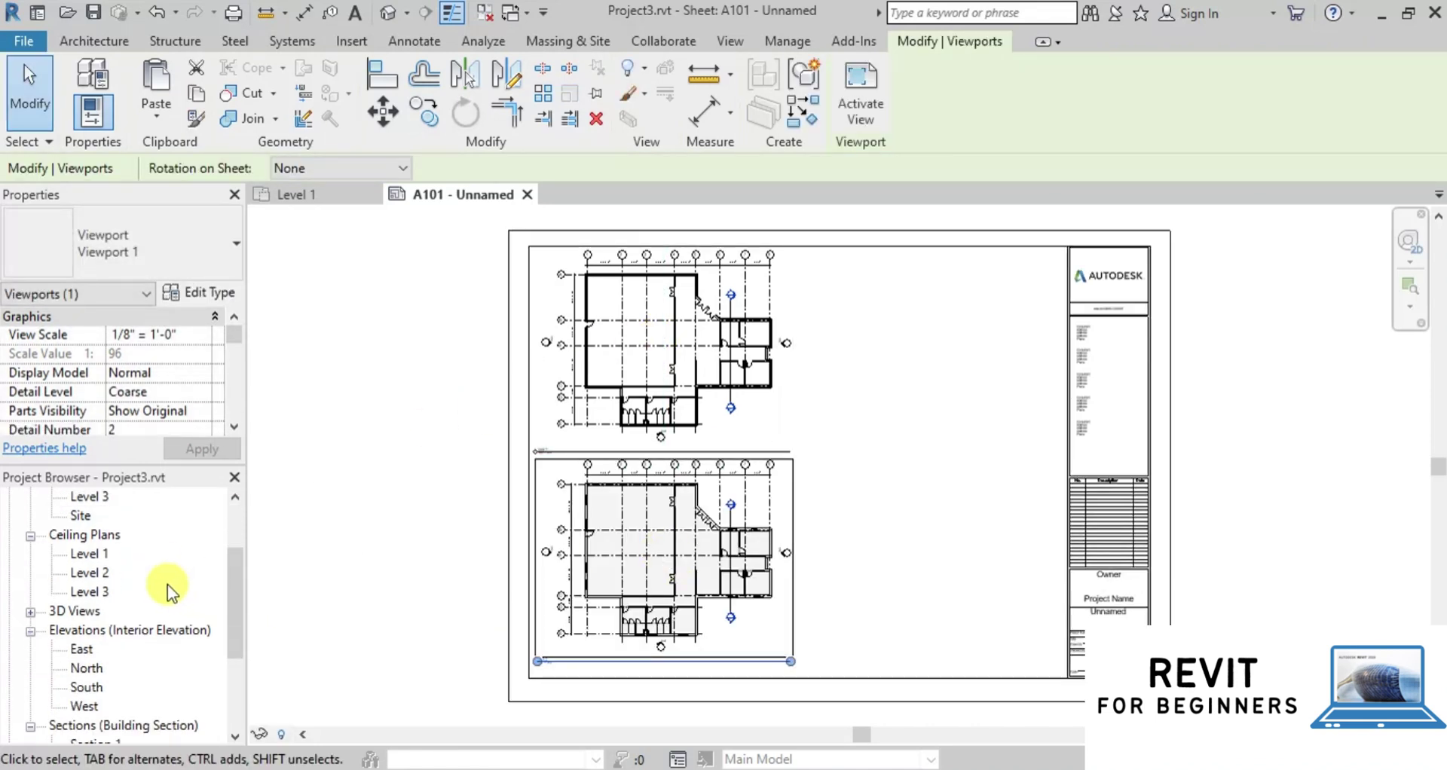
pyautogui.click(81, 573)
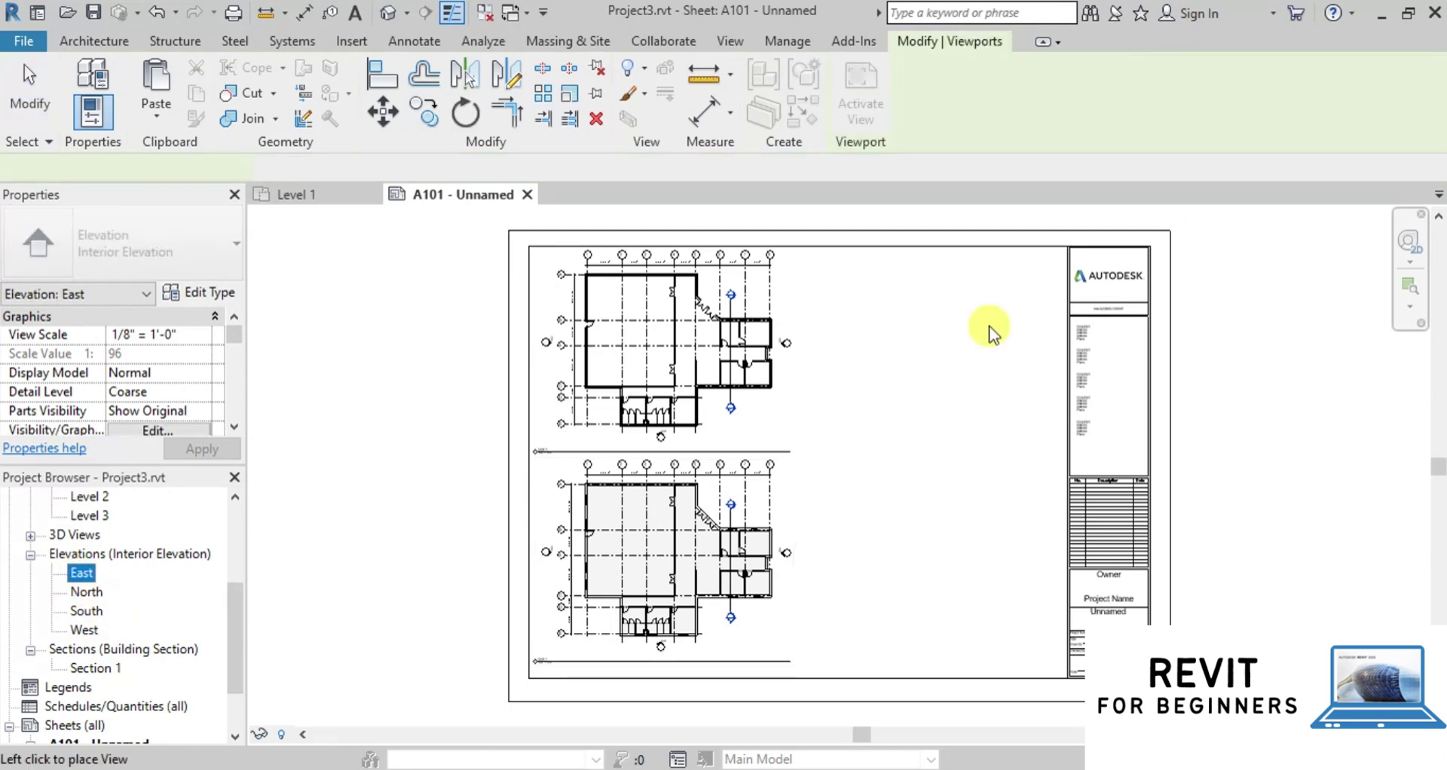
pyautogui.click(916, 306)
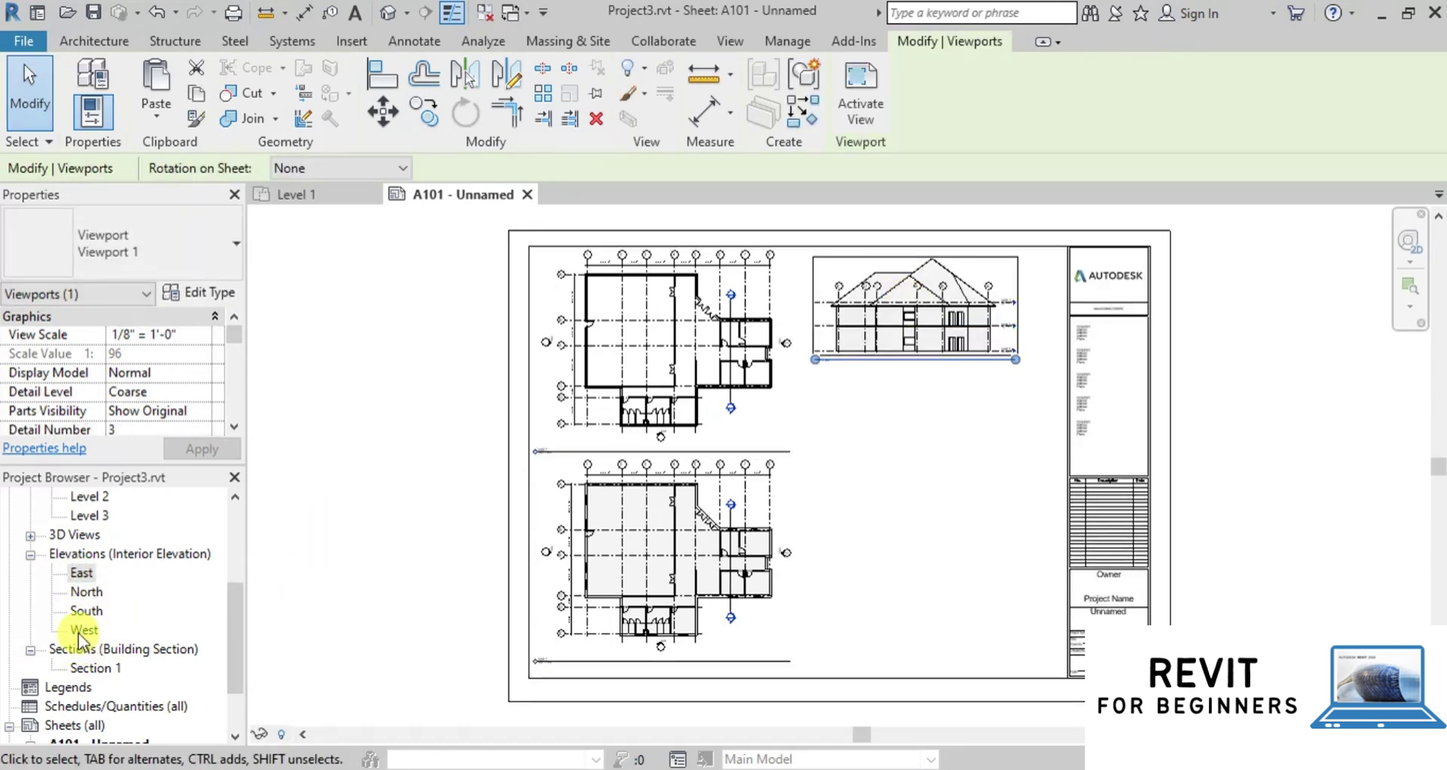
pyautogui.moveTo(84, 630); pyautogui.dragTo(889, 441)
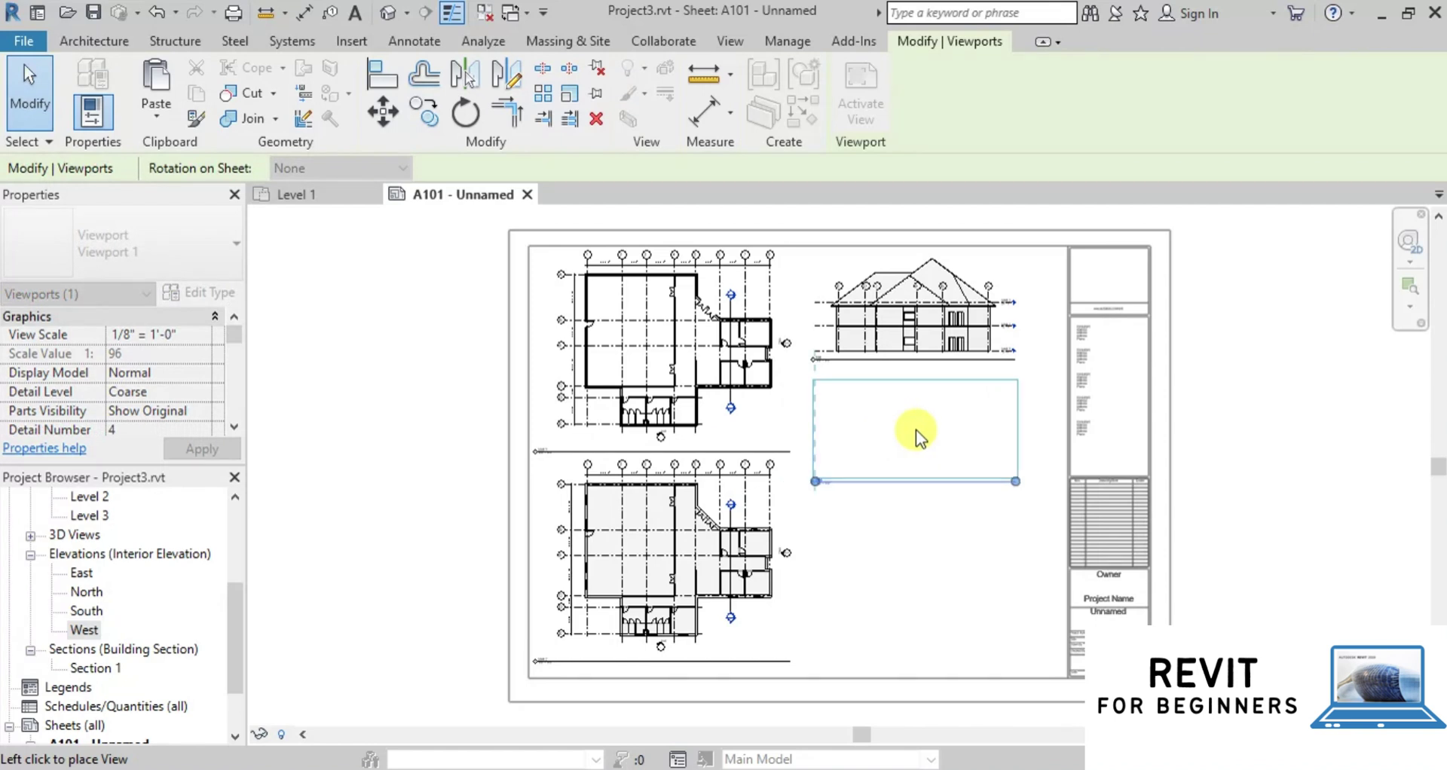
pyautogui.click(915, 430)
# Place the Section 1 view on the sheet below the West elevation and deselect its viewport
pyautogui.moveTo(95, 668); pyautogui.dragTo(905, 581)
pyautogui.click(915, 578)
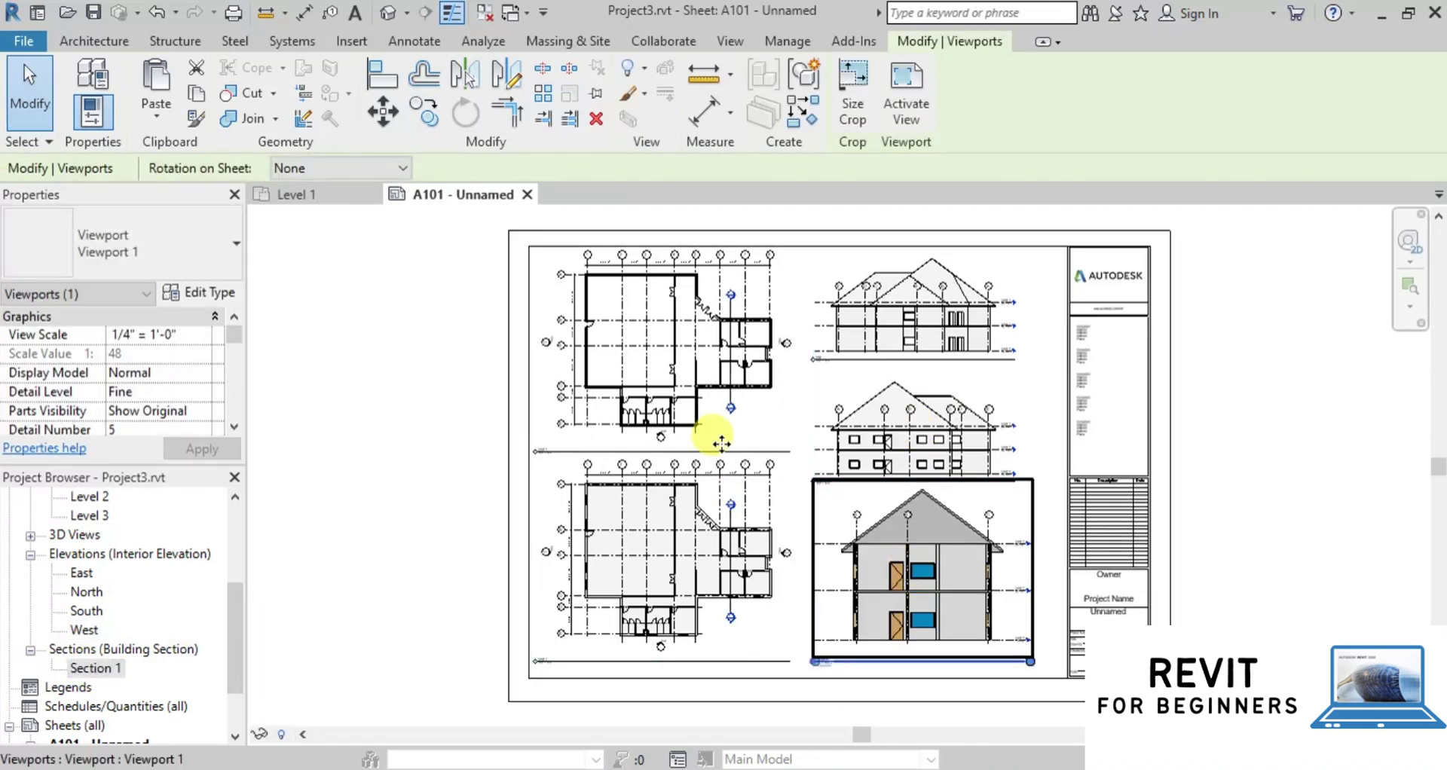
pyautogui.click(47, 105)
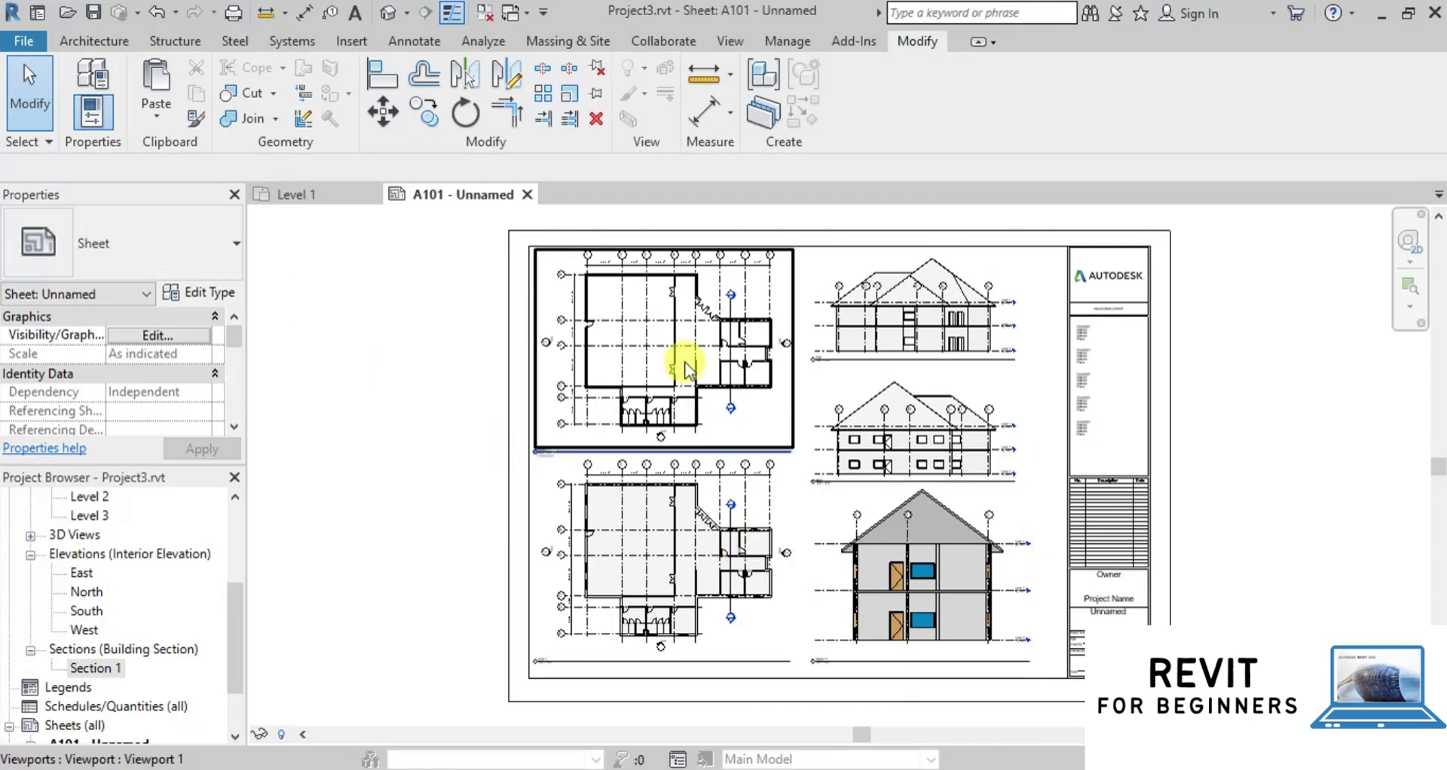
# Examine the Level 1 and Level 2 plan viewports up close and the overall layout of sheet A101
pyautogui.scroll(6, 622, 309)
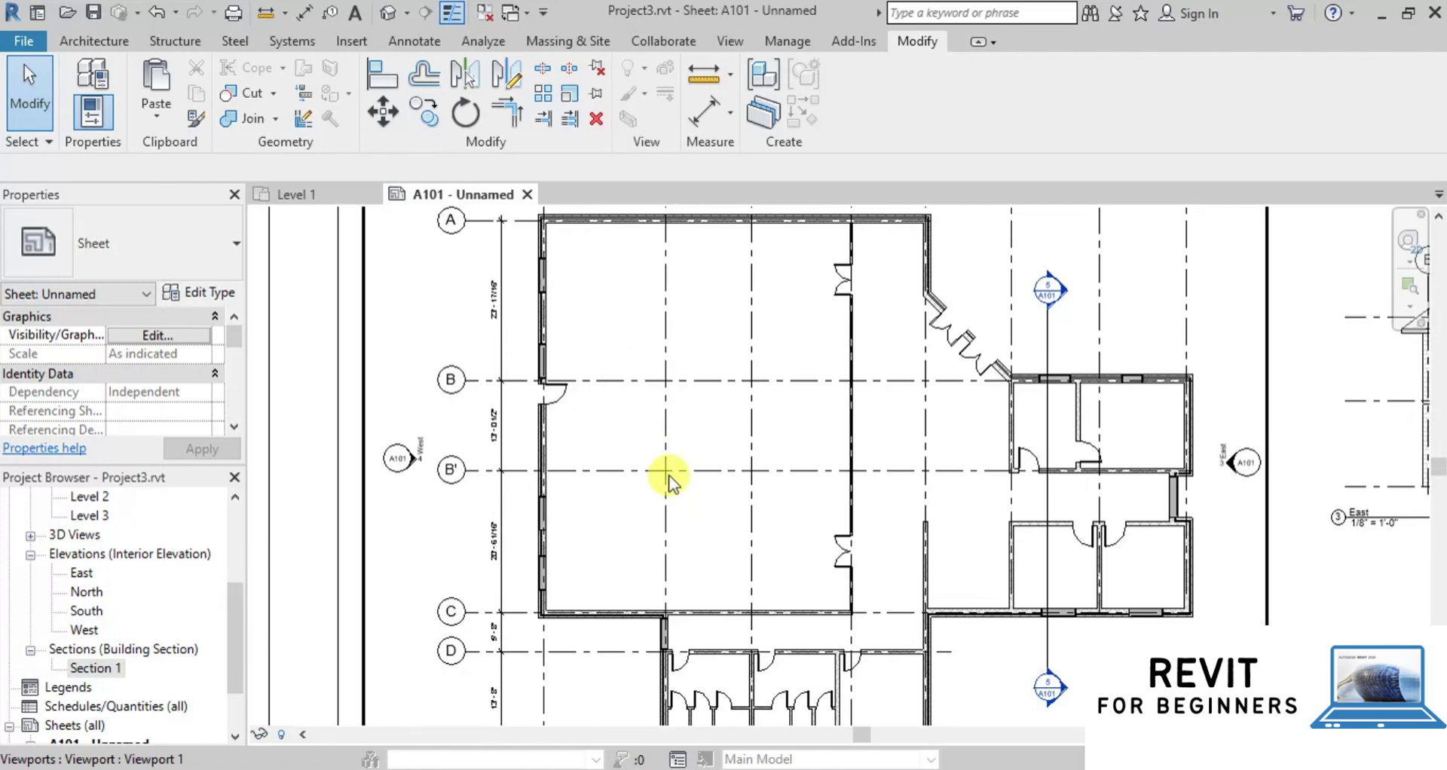
pyautogui.scroll(-3, 566, 335)
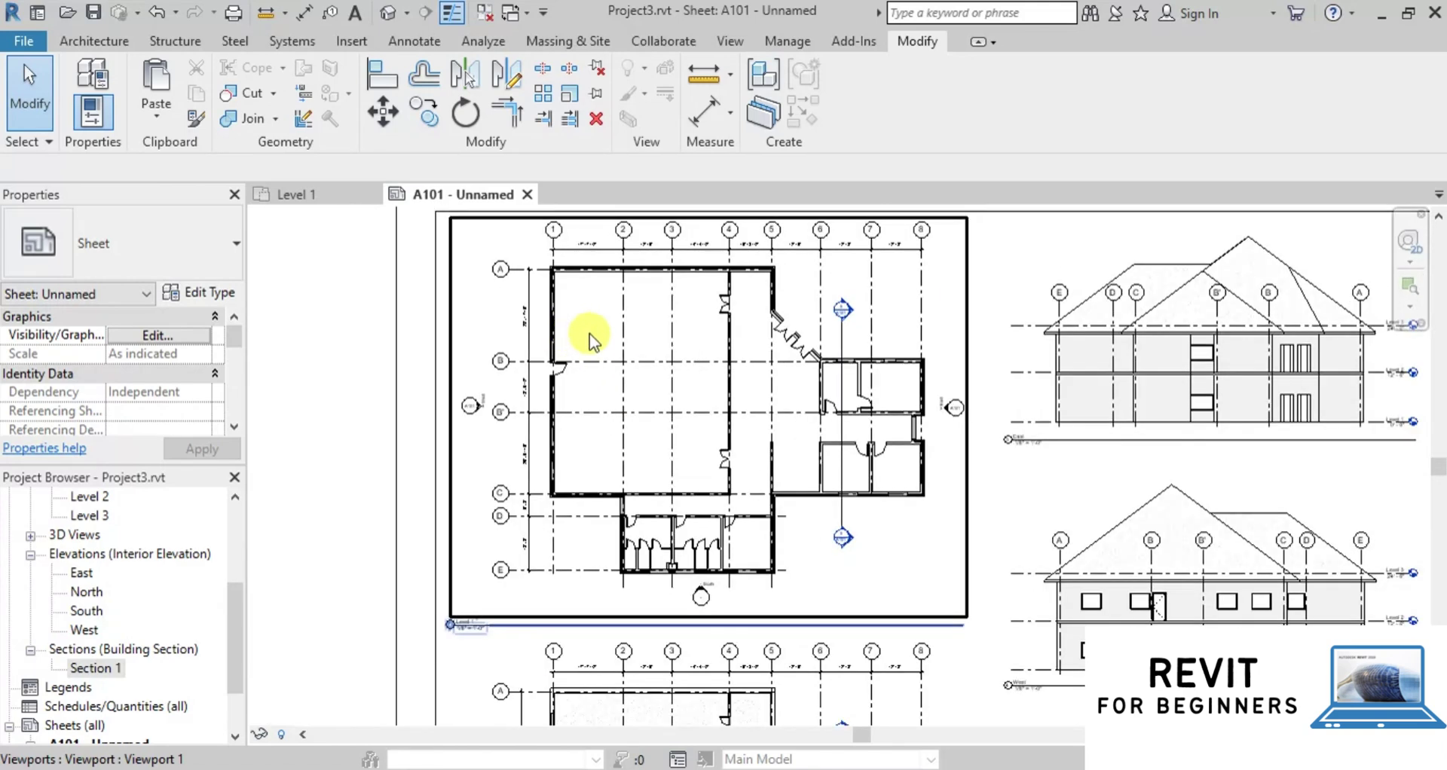
pyautogui.scroll(-3, 590, 334)
pyautogui.scroll(3, 640, 699)
pyautogui.scroll(2, 641, 694)
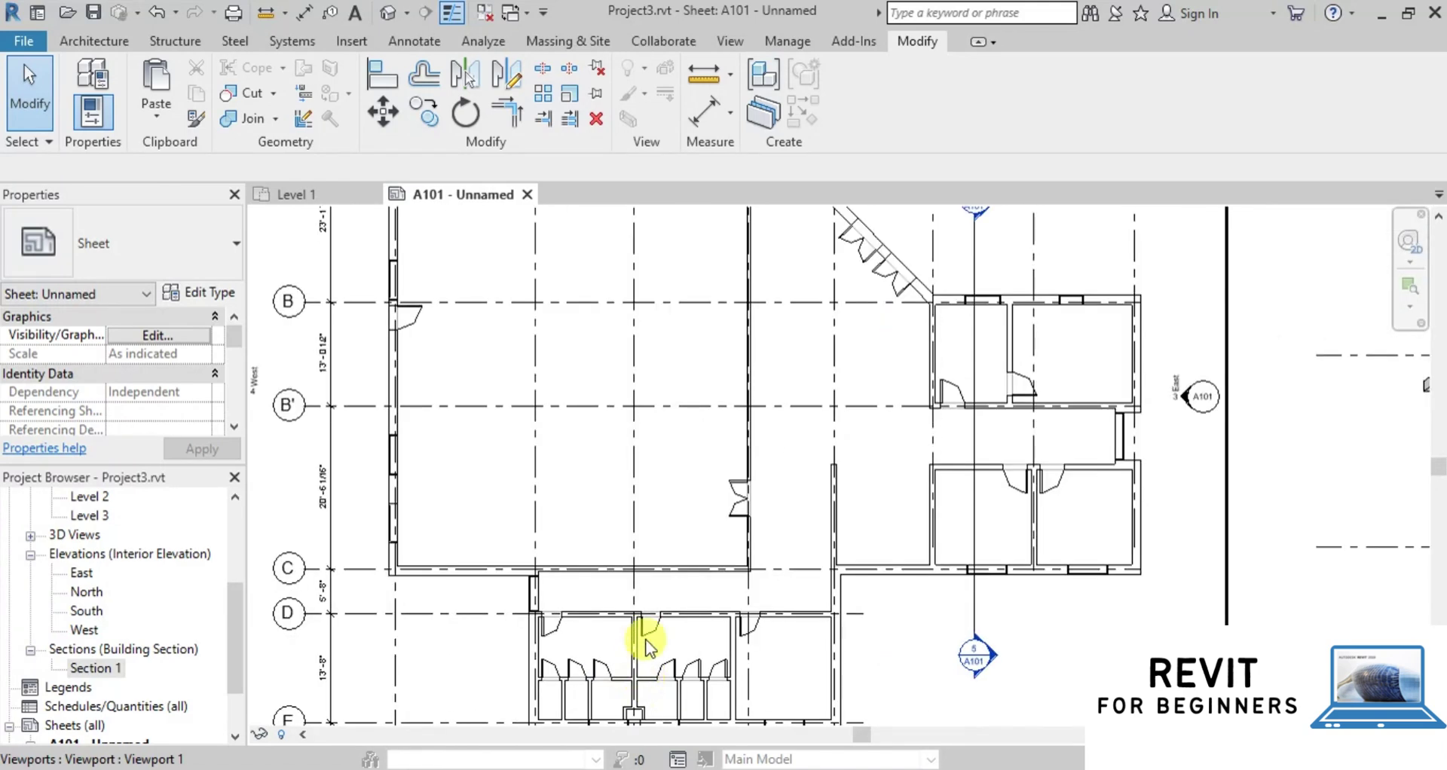
pyautogui.scroll(-2, 595, 483)
pyautogui.scroll(1, 599, 521)
pyautogui.scroll(-3, 600, 529)
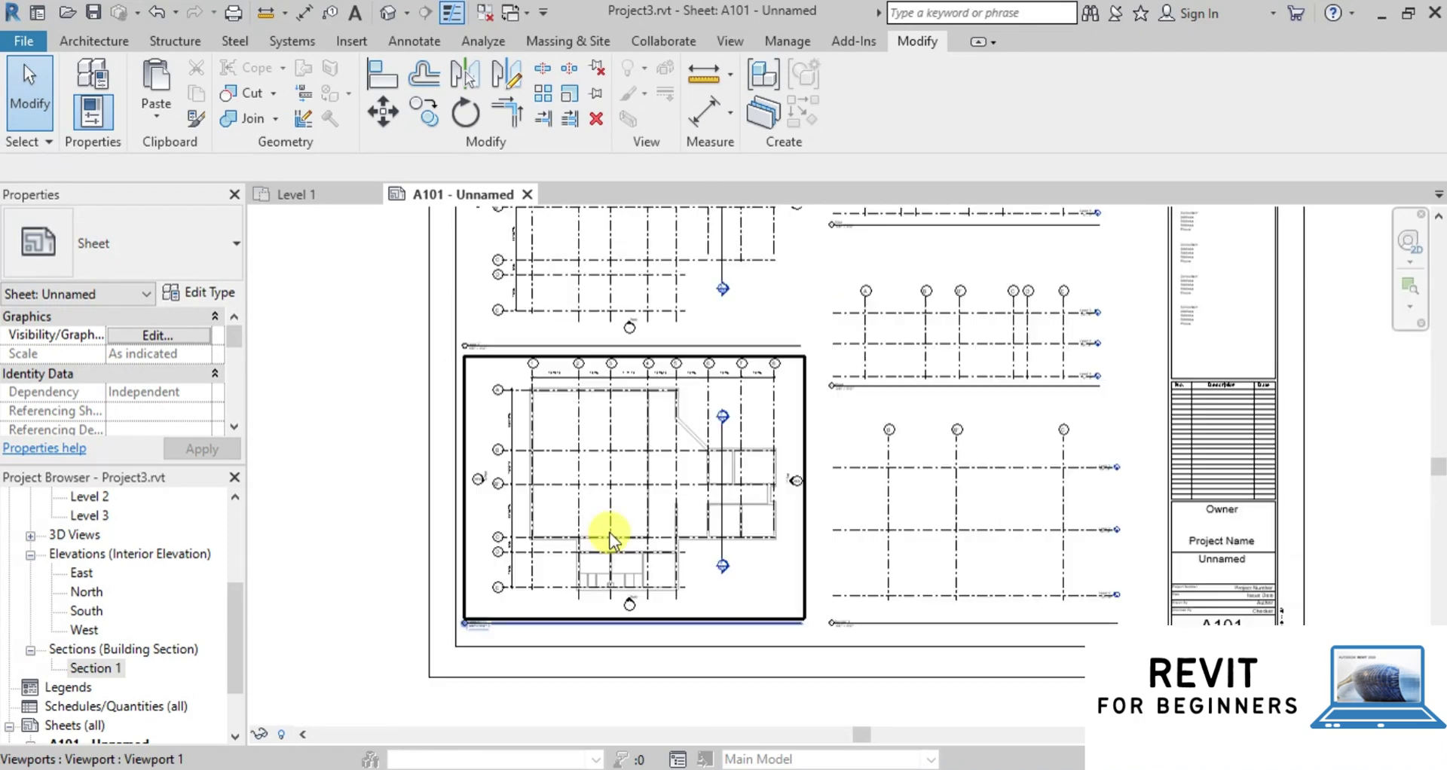
pyautogui.scroll(-2, 808, 378)
pyautogui.scroll(1, 867, 377)
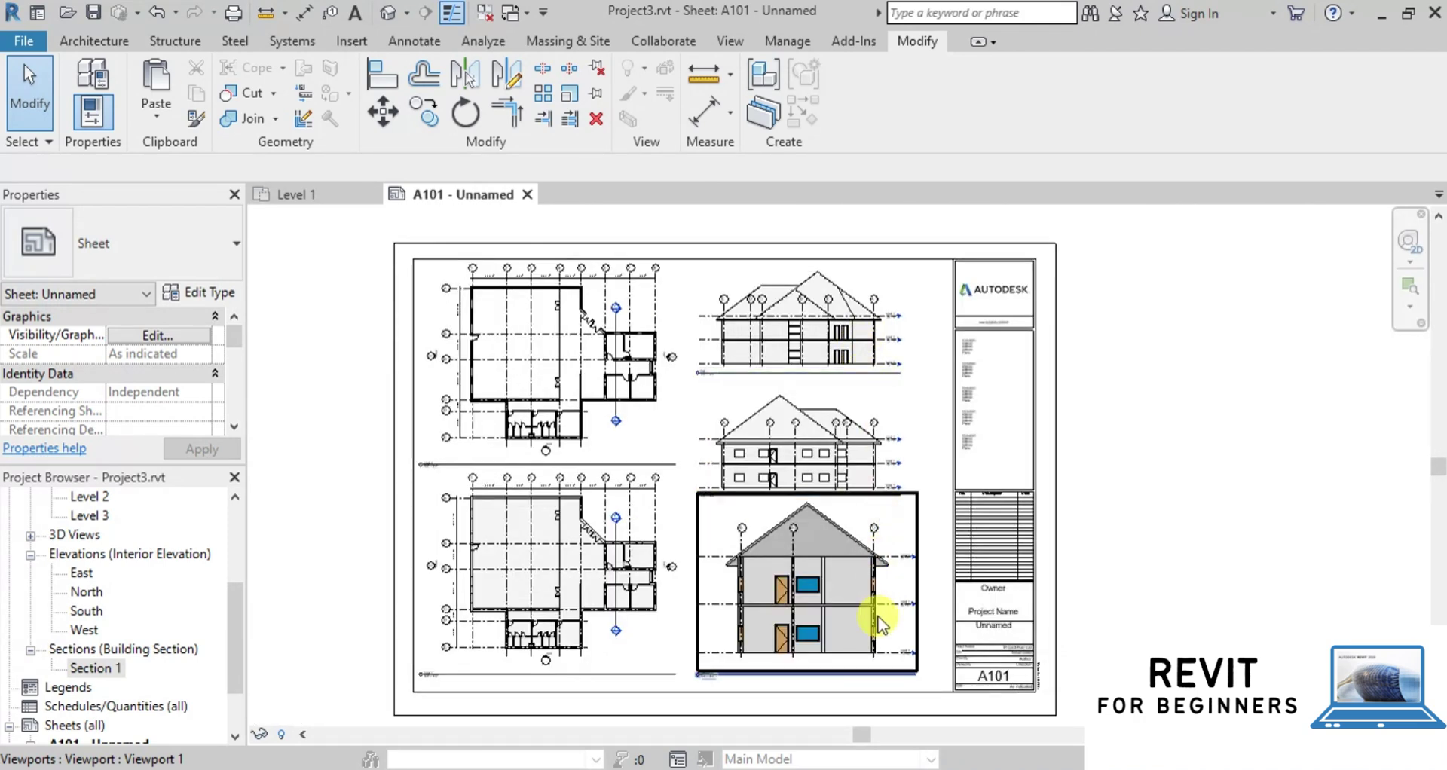